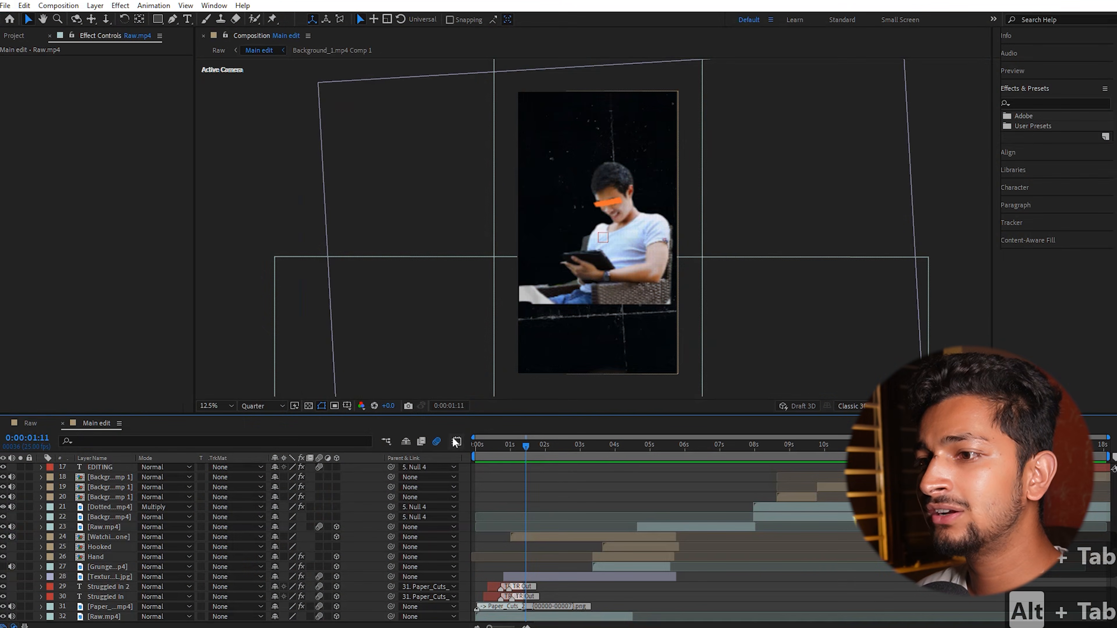
Examine the opening frames of the main edit, hiding and reshowing the bottom Raw.mp4 layer to see the cut-out subject.
left_click_drag(520, 448, 475, 446)
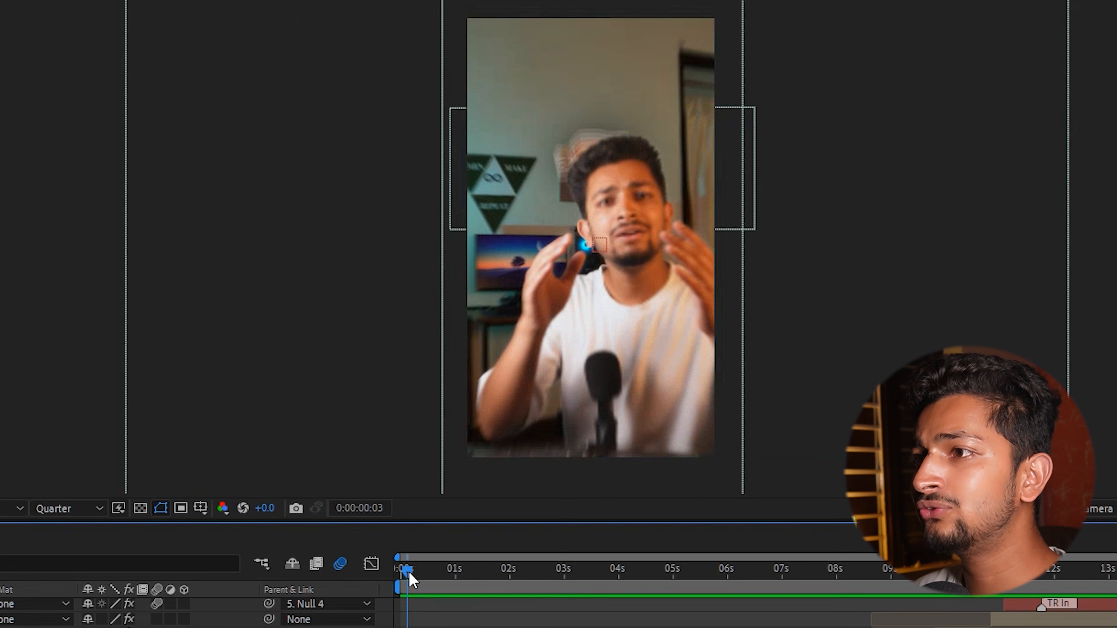
mouse_move(408, 571)
left_mouse_down()
mouse_move(421, 574)
mouse_move(401, 582)
left_mouse_up()
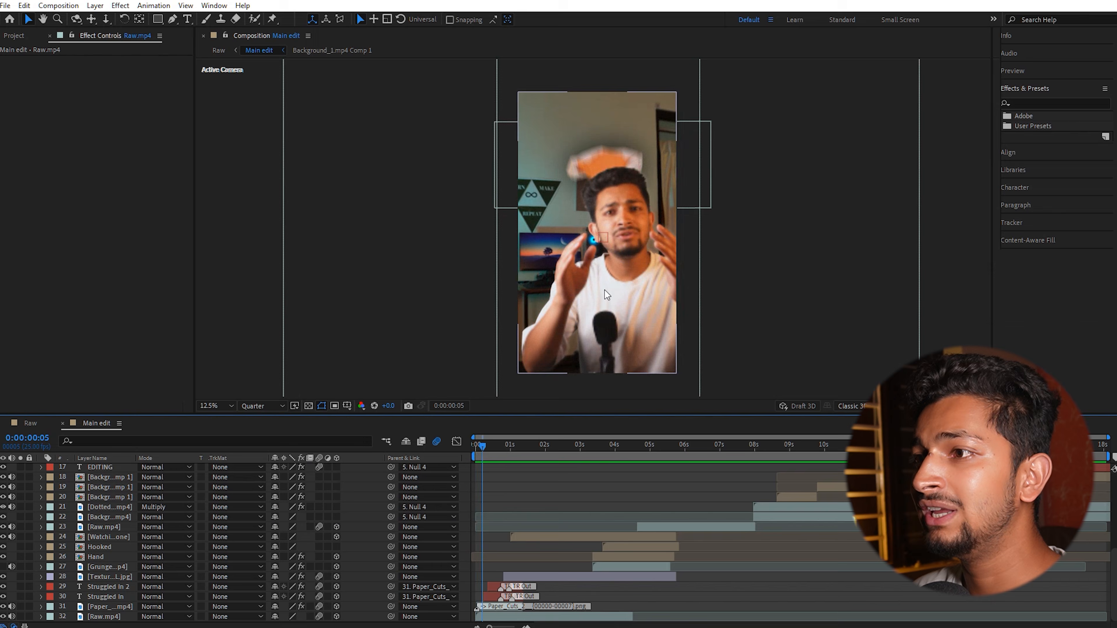
left_click(605, 290)
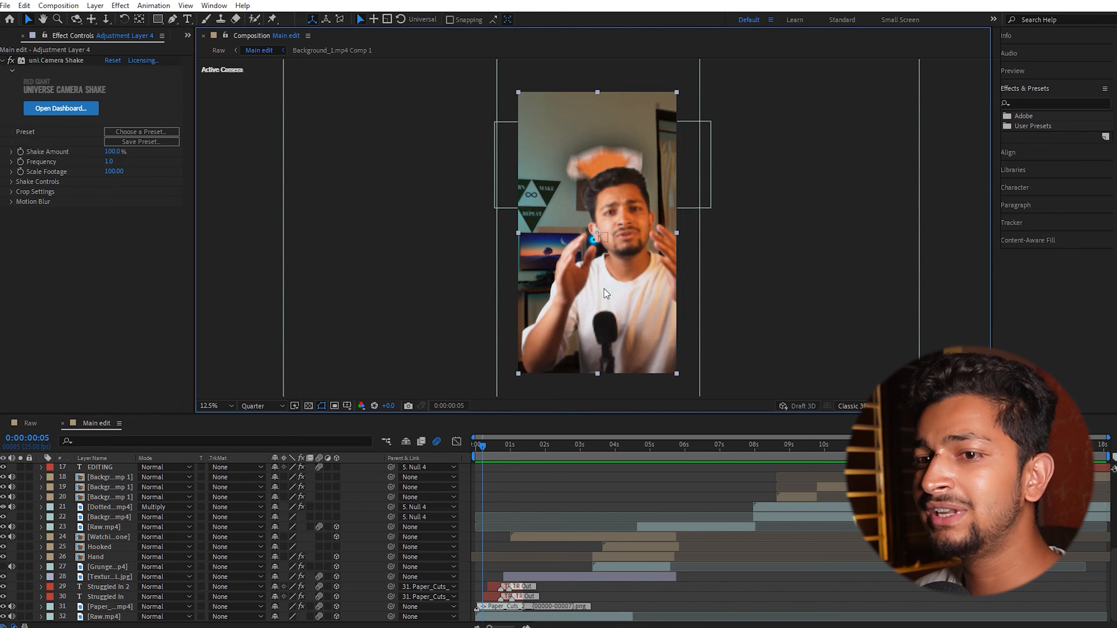
left_click(102, 616)
left_click(3, 617)
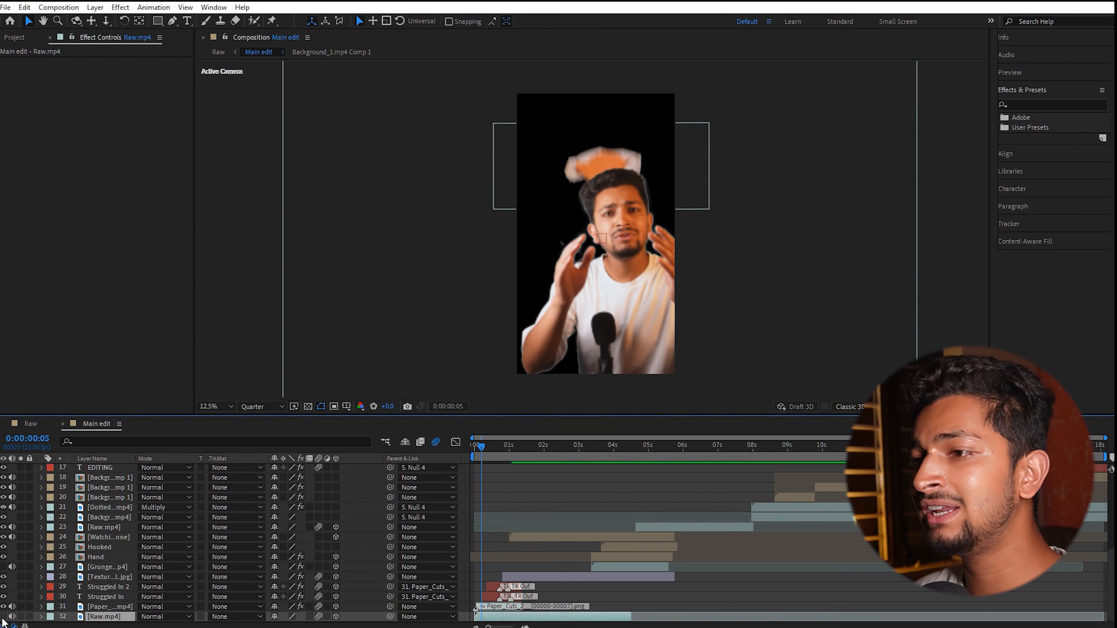
left_click(3, 617)
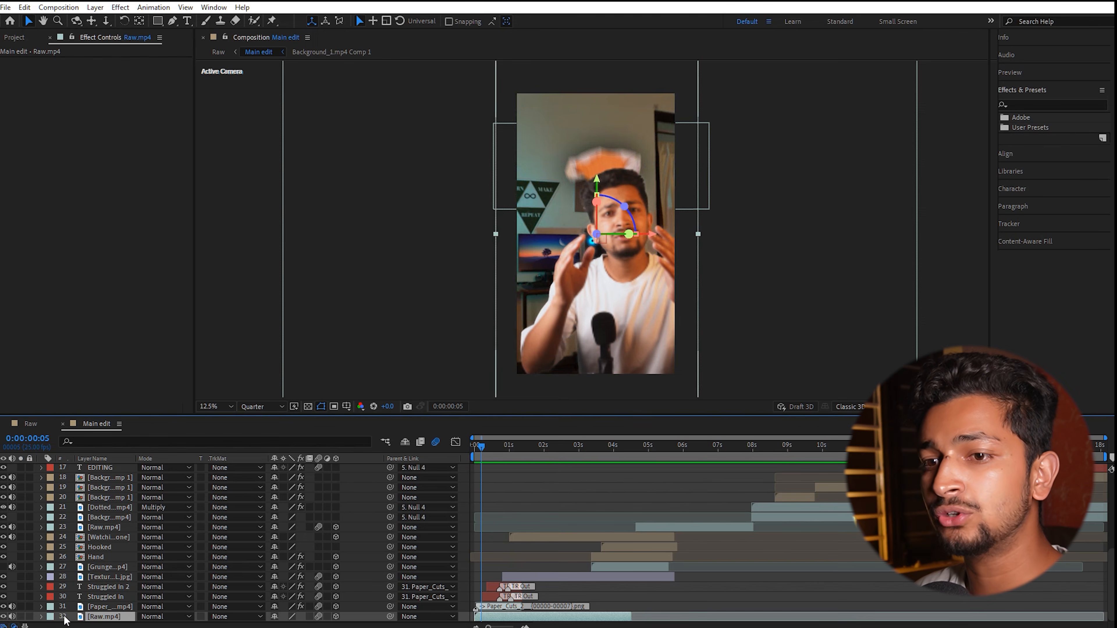
mouse_move(478, 448)
left_mouse_down()
mouse_move(491, 445)
mouse_move(483, 454)
left_mouse_up()
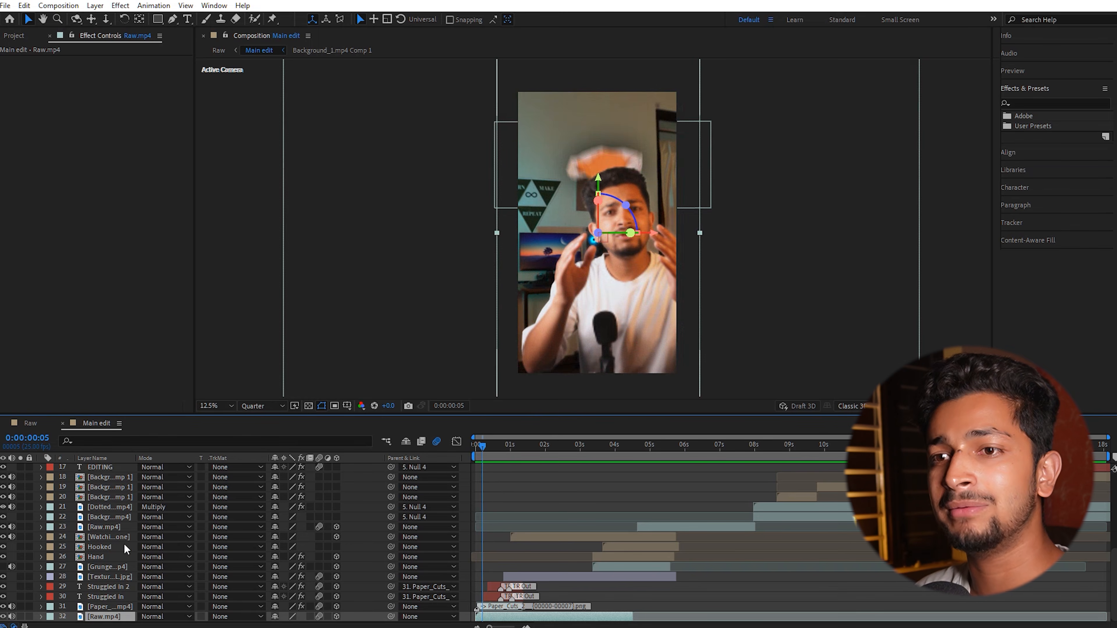
Reveal the Camera 1 layer's keyframes and examine its Zoom animation at the start of the main edit.
scroll(124, 544, "up", 5)
left_click(109, 499)
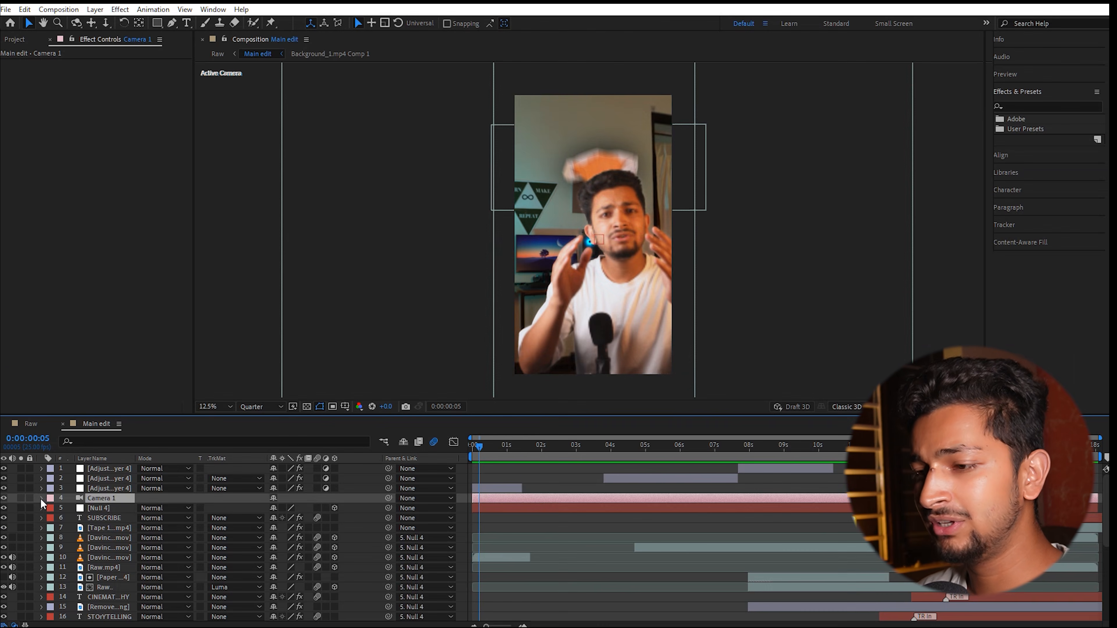
key("u")
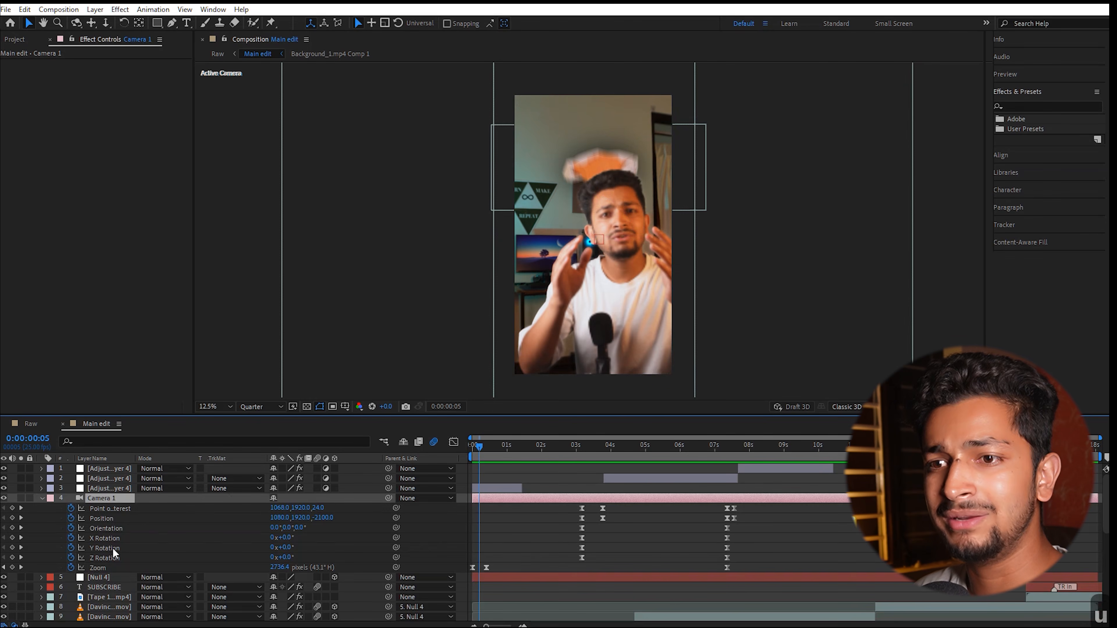
left_click(99, 568)
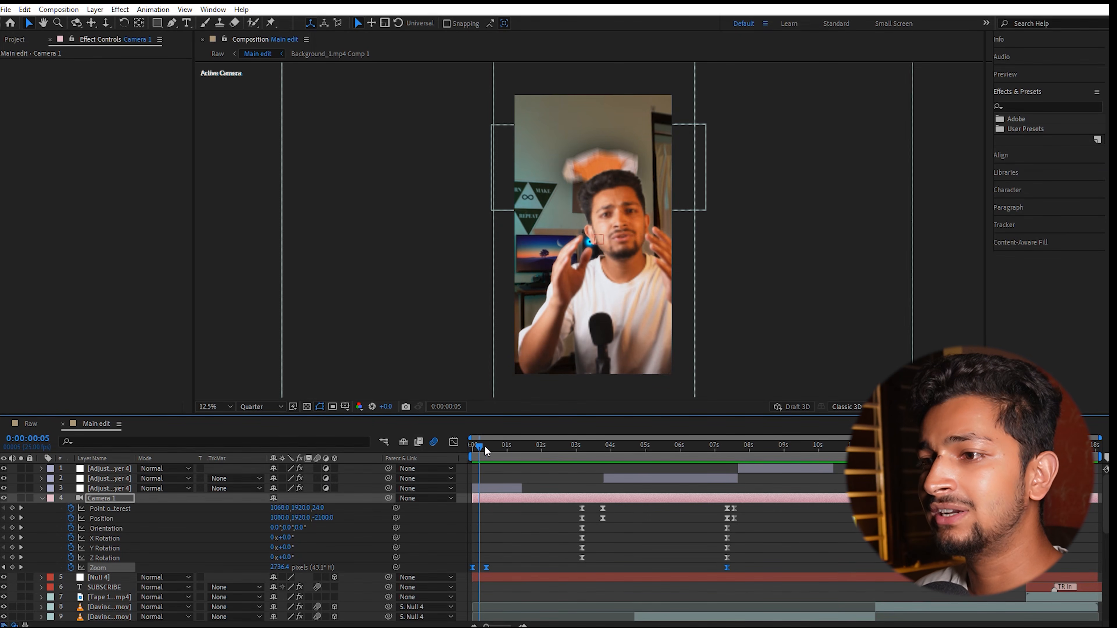
mouse_move(477, 446)
left_mouse_down()
mouse_move(486, 451)
mouse_move(476, 451)
left_mouse_up()
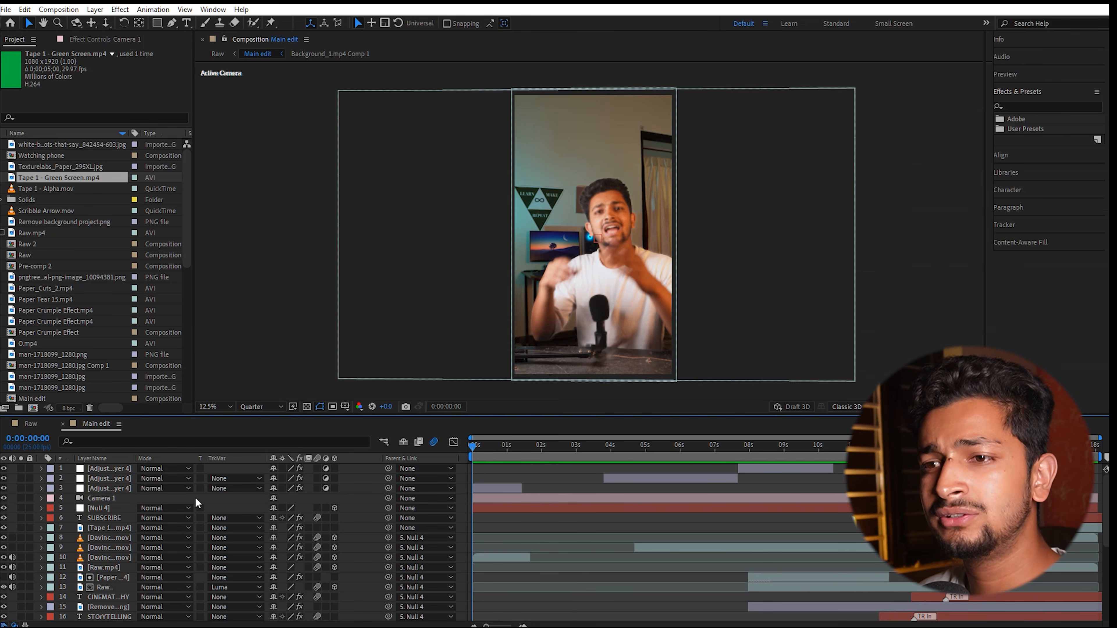
Create a new 1920 x 1080, 25 fps composition named "camera".
key("ctrl+n")
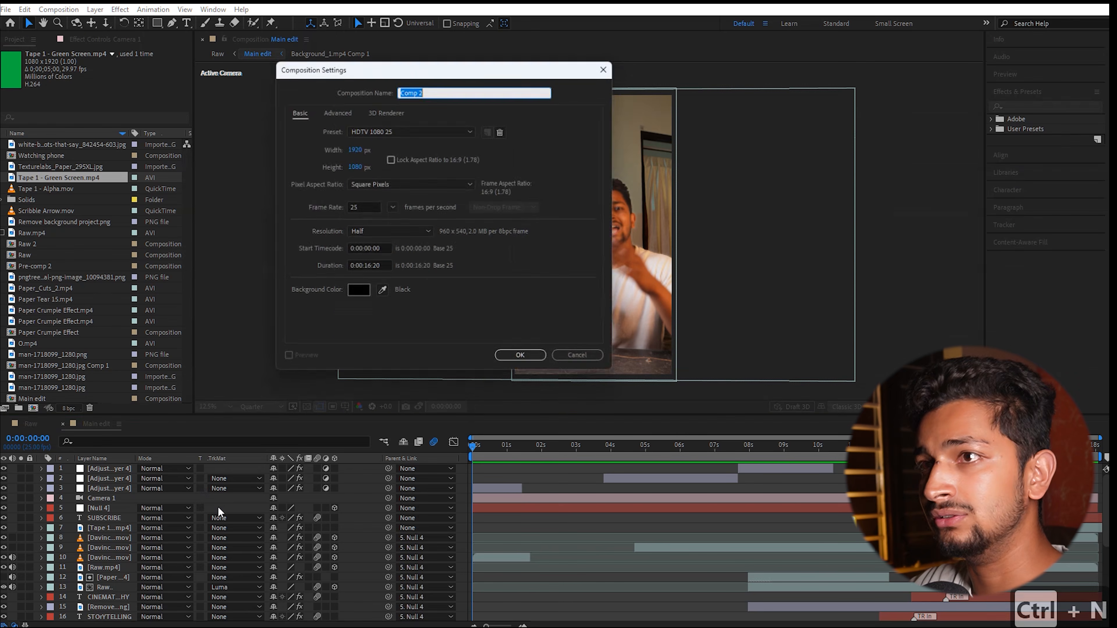
type("camera")
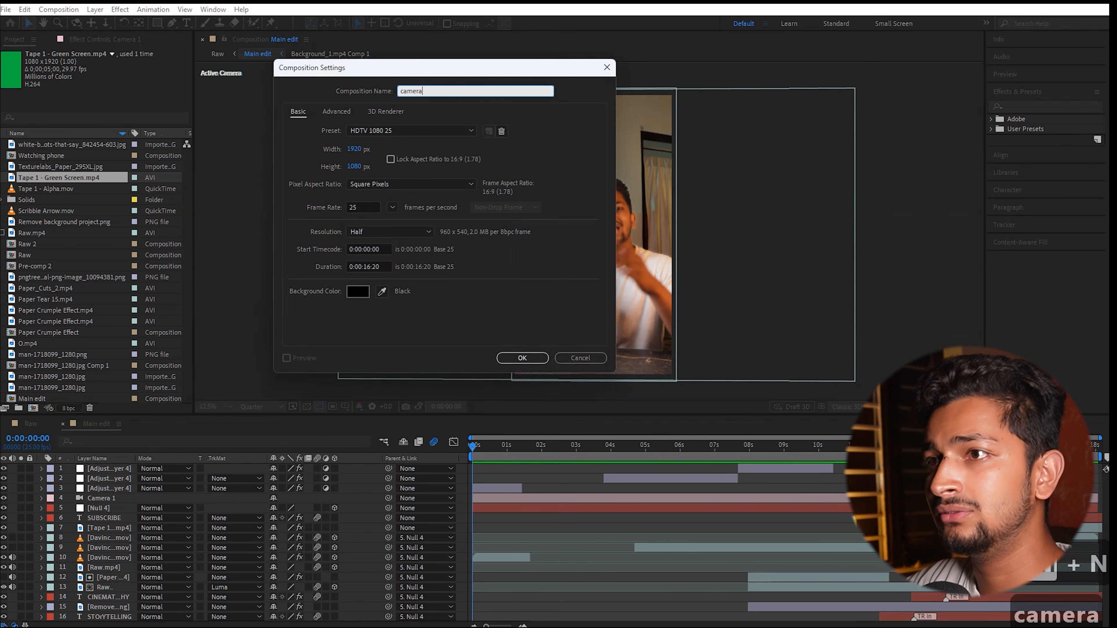
key("Return")
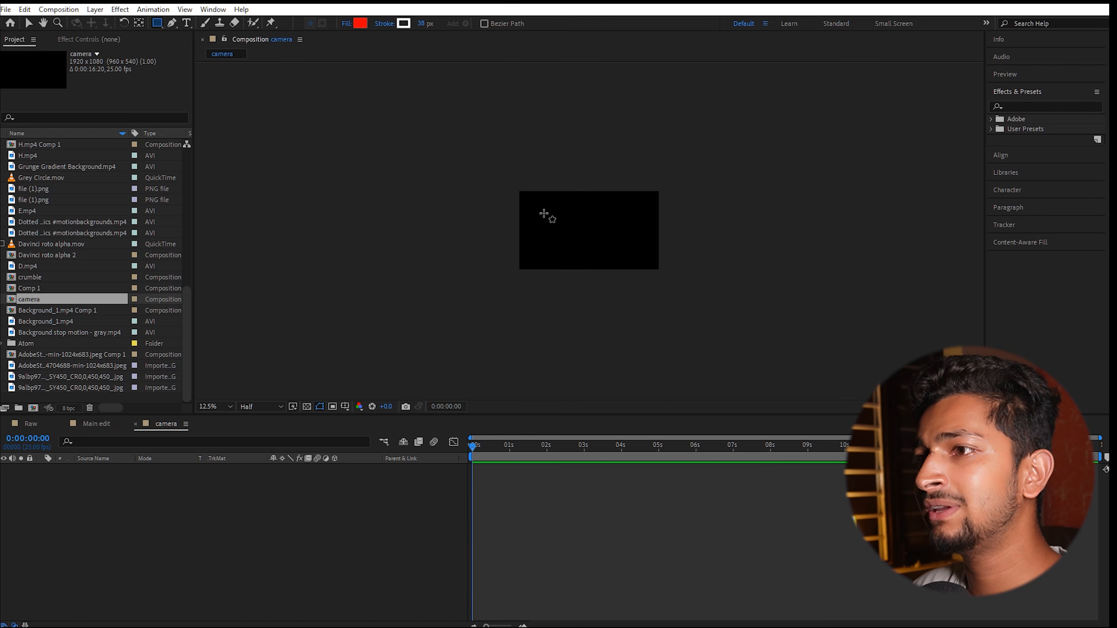
Draw a red rectangle with a white stroke in the composition's upper-left area and make its layer 3D.
left_click_drag(537, 208, 582, 233)
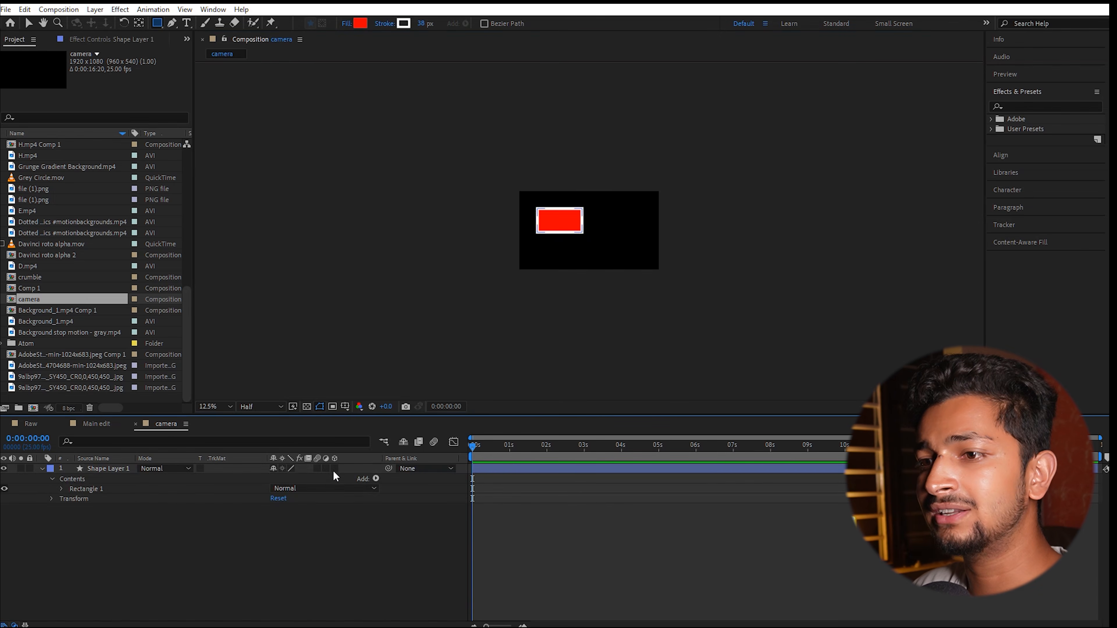
left_click(334, 469)
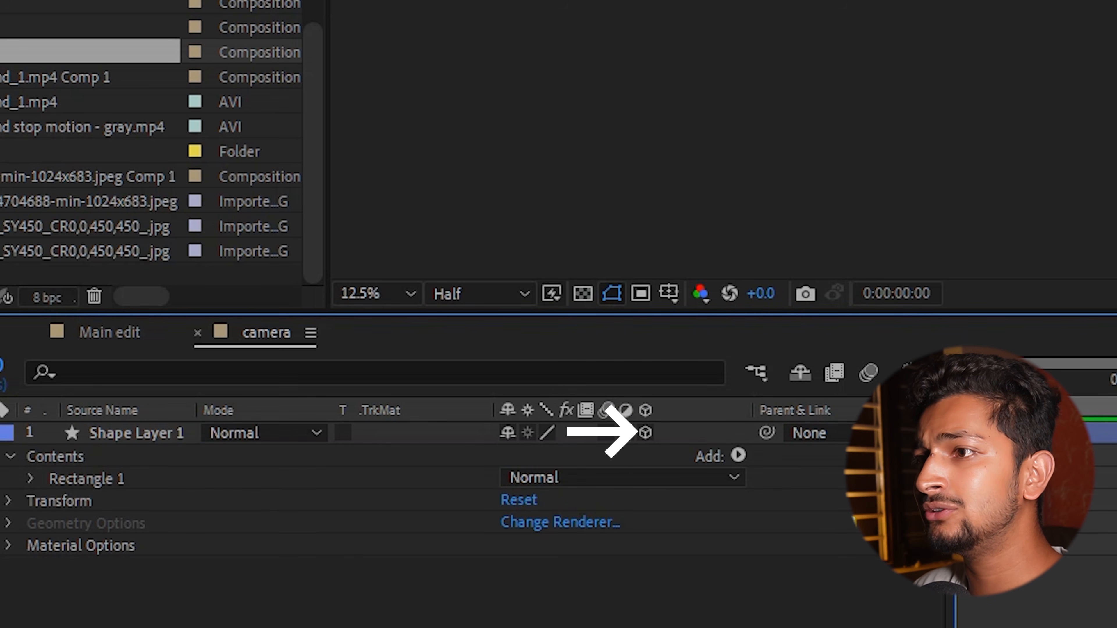
scroll(1011, 38, "up", 1)
scroll(854, 127, "up", 1)
scroll(519, 225, "down", 1)
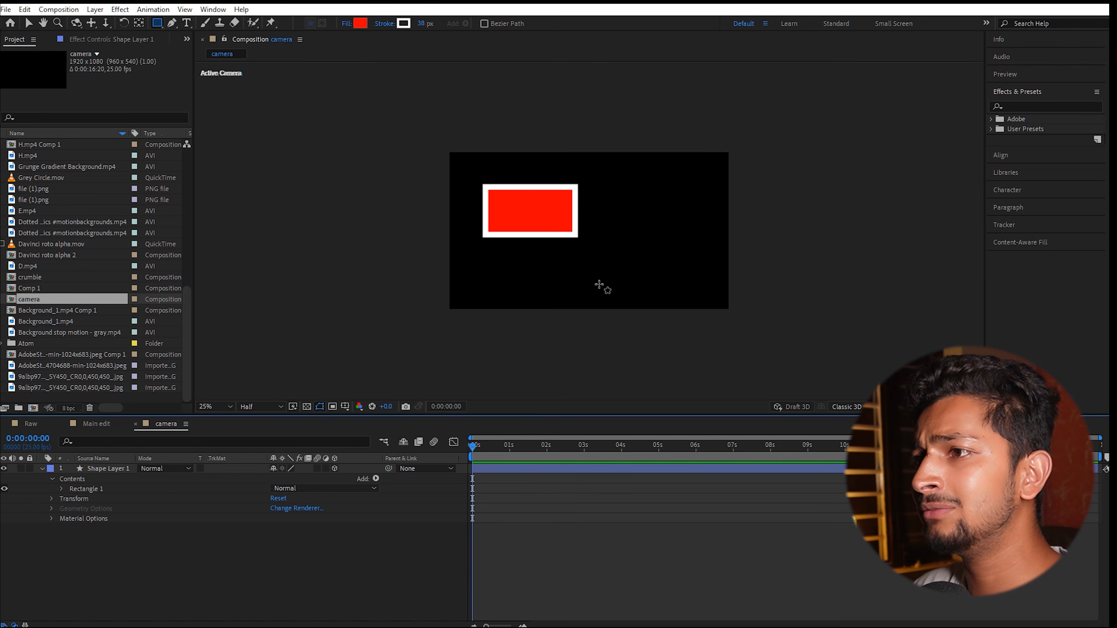
Draw a second, smaller rectangle to the right of the red one and fill it with cyan 00FFF0.
left_click_drag(638, 203, 724, 258)
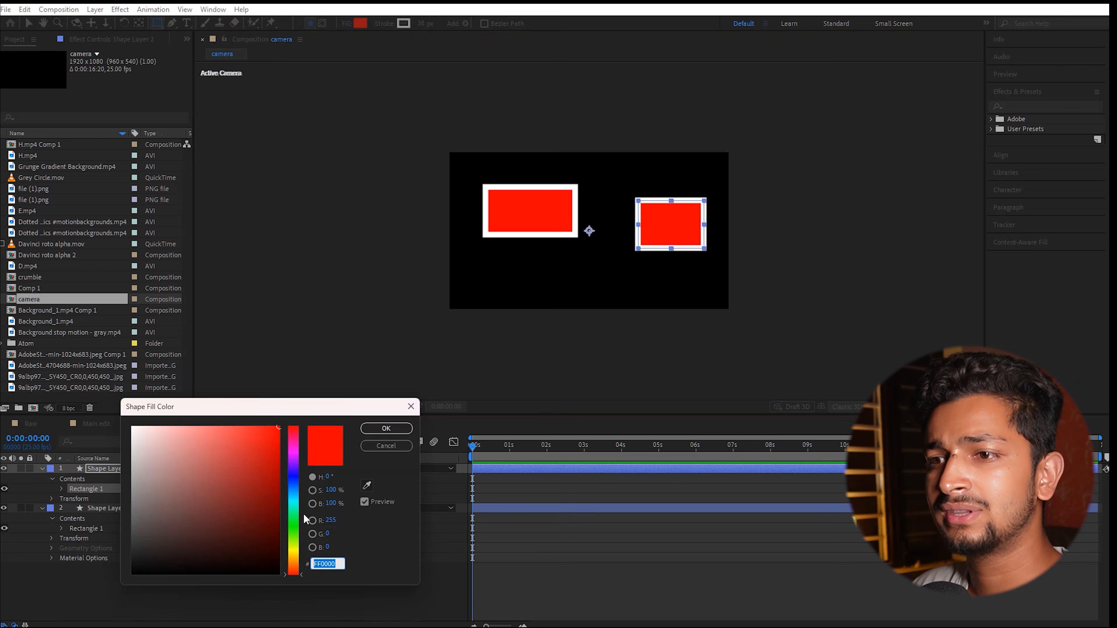
left_click(289, 500)
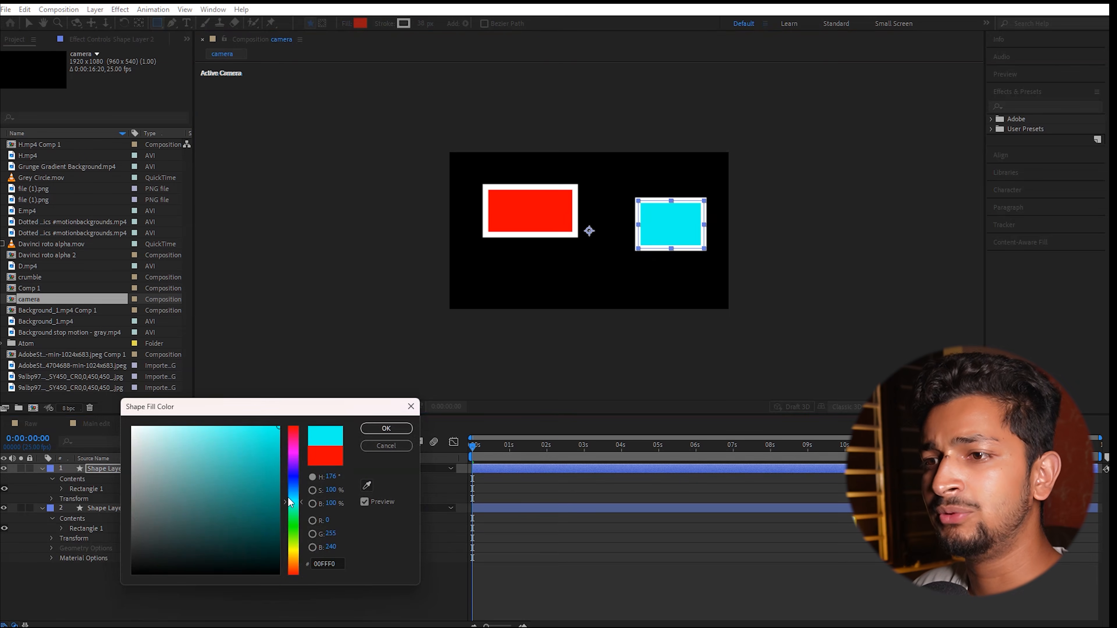
left_click(387, 427)
Reposition the red rectangle and enlarge it to a scale of 179%.
left_click(532, 257)
key("v")
left_click_drag(545, 229, 558, 232)
key("w")
key("s")
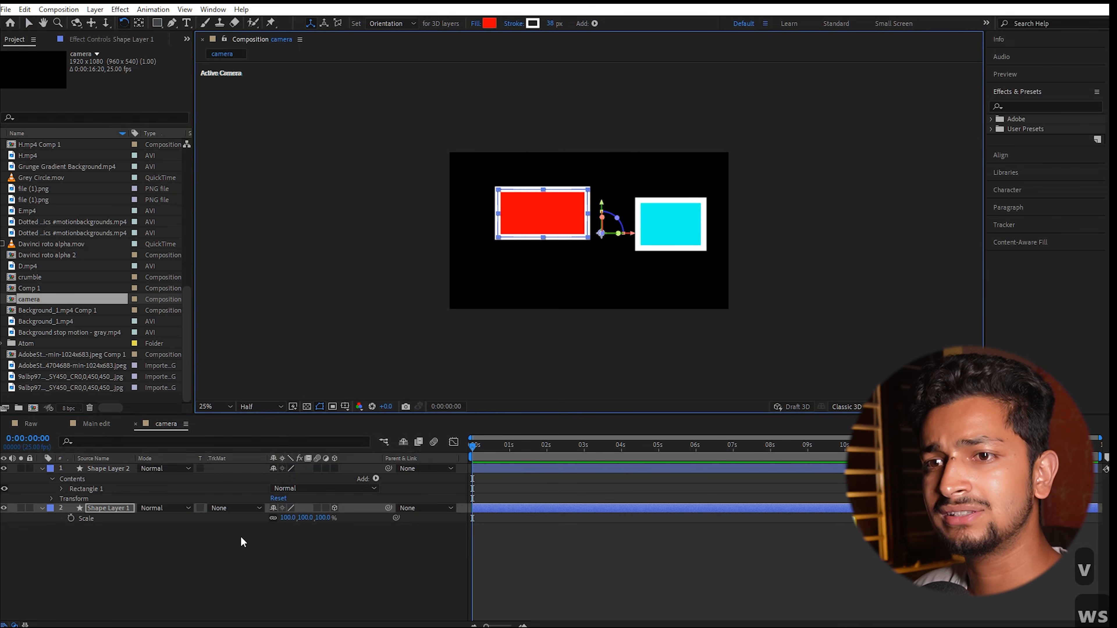
left_click_drag(290, 520, 336, 521)
key("ctrl+z")
key("v")
left_click_drag(493, 212, 549, 222)
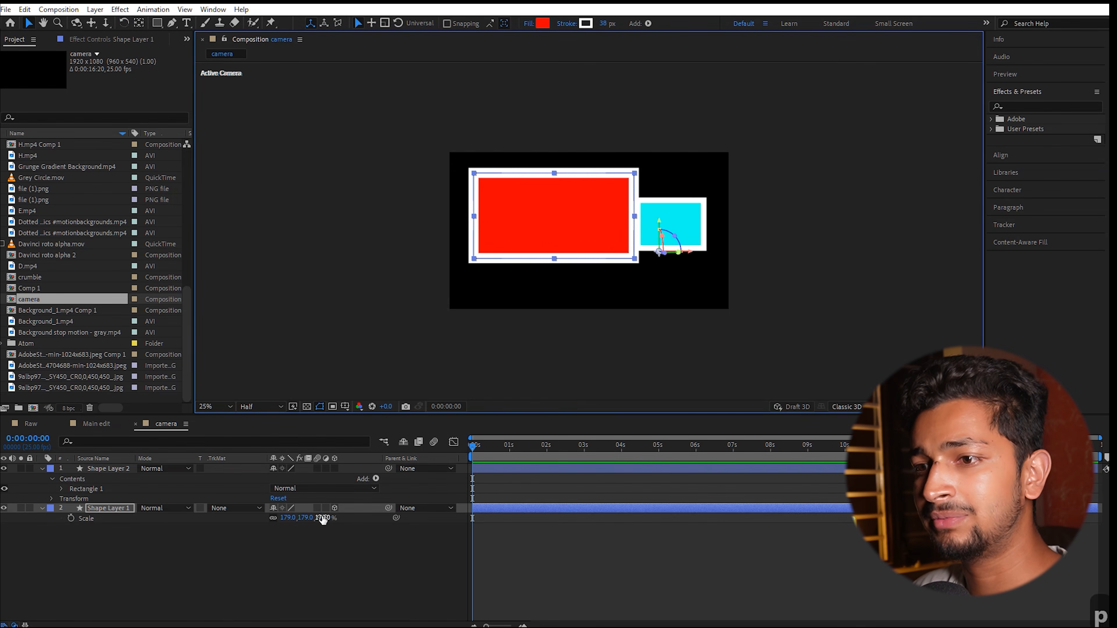
Stack the red rectangle's layer above the cyan one and set its position to 1362, 680, -405.
key("p")
left_click_drag(314, 519, 106, 470)
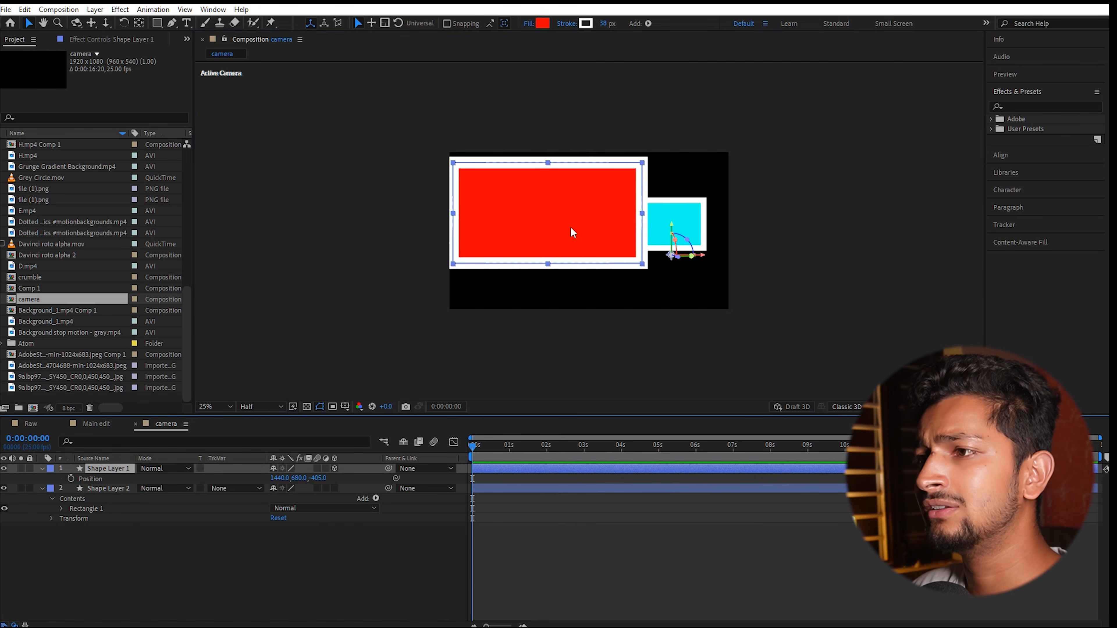
left_click_drag(595, 232, 582, 231)
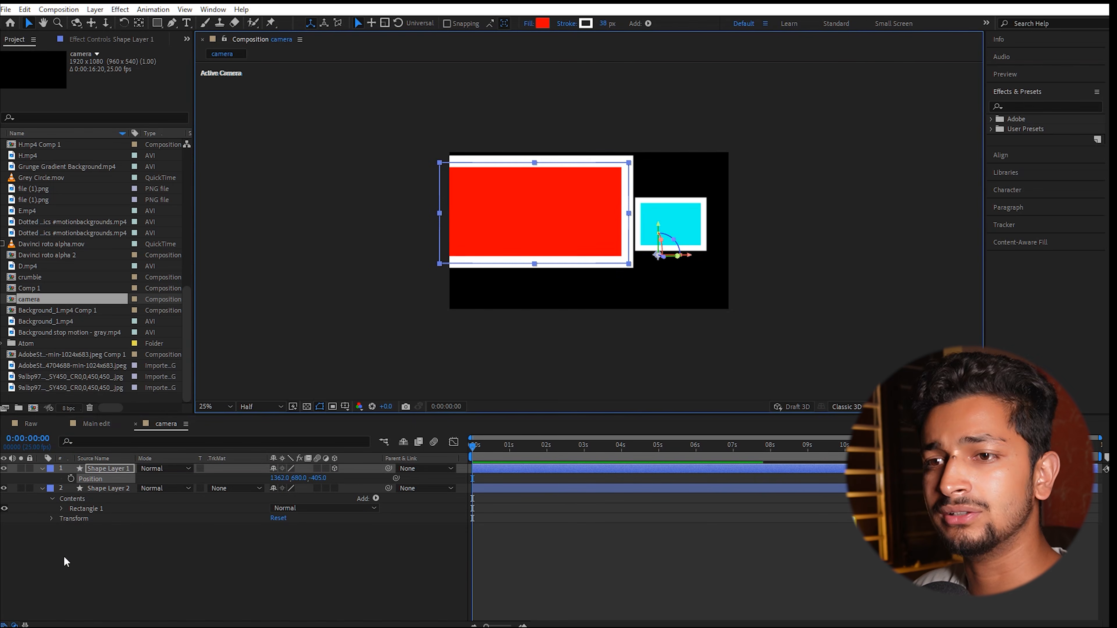
Add a two-node camera to the composition, keeping the 39.37 mm focal length and depth of field enabled.
left_click(165, 559)
right_click(165, 559)
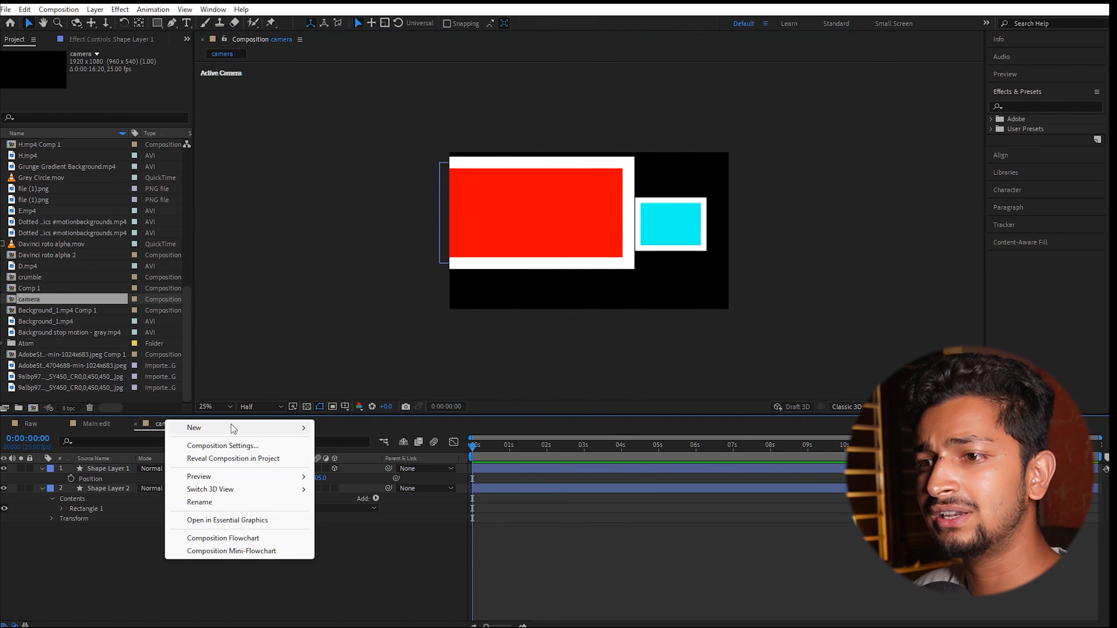
mouse_move(231, 425)
left_click(364, 487)
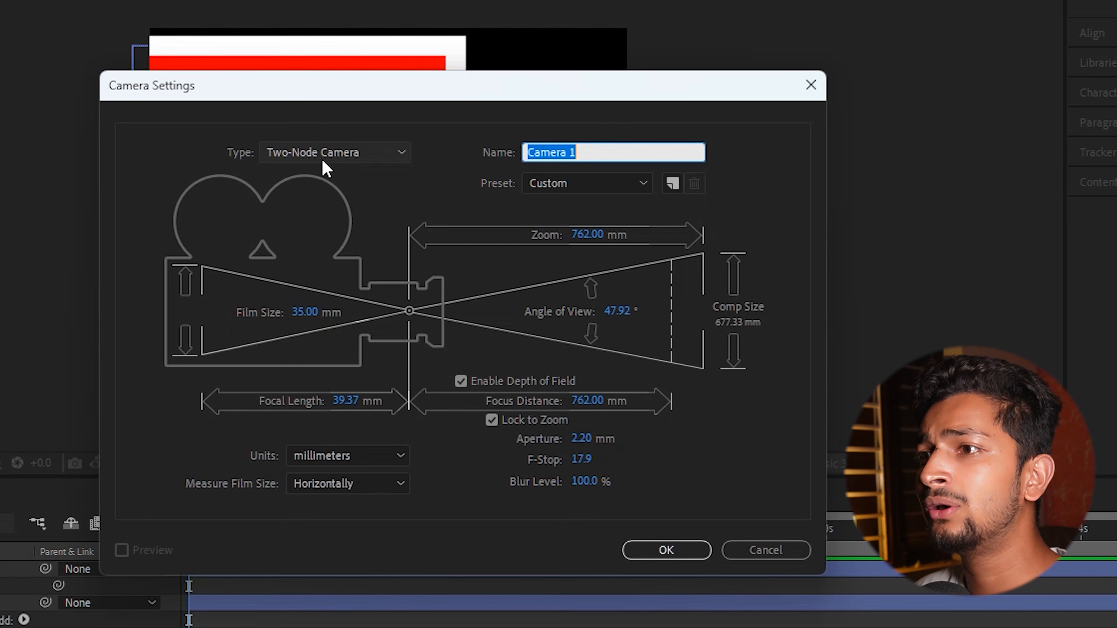
left_click(333, 157)
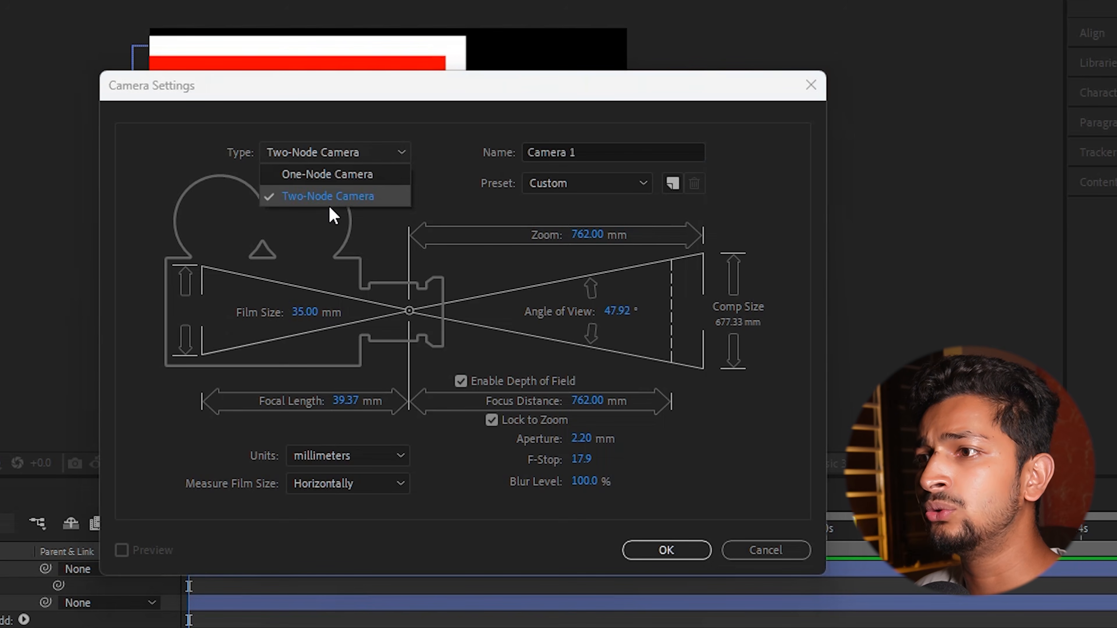
left_click(435, 201)
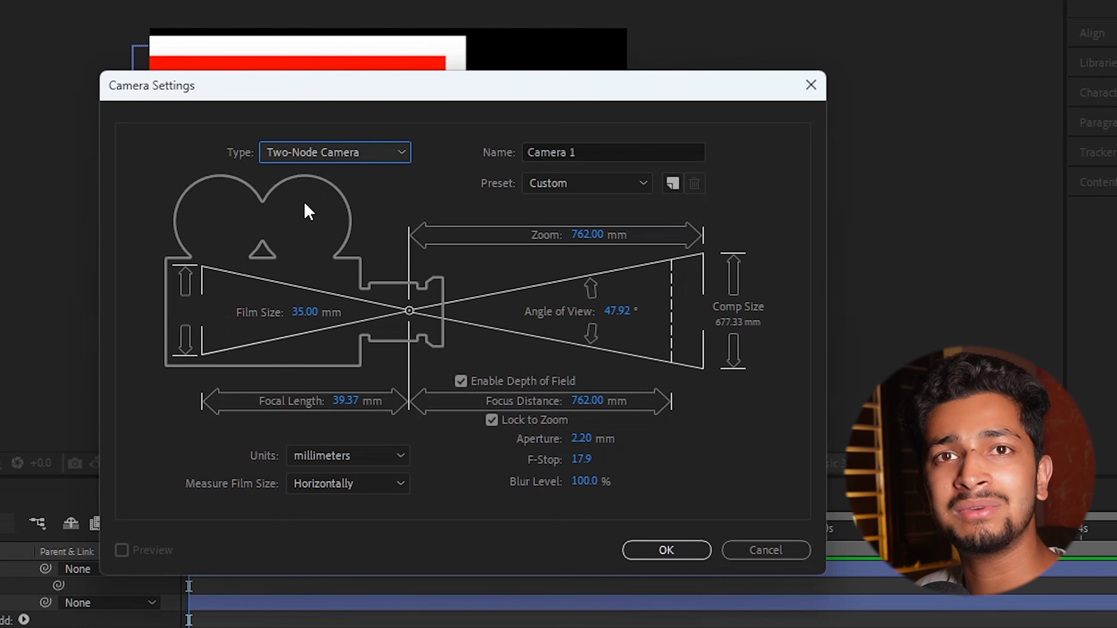
left_click(673, 555)
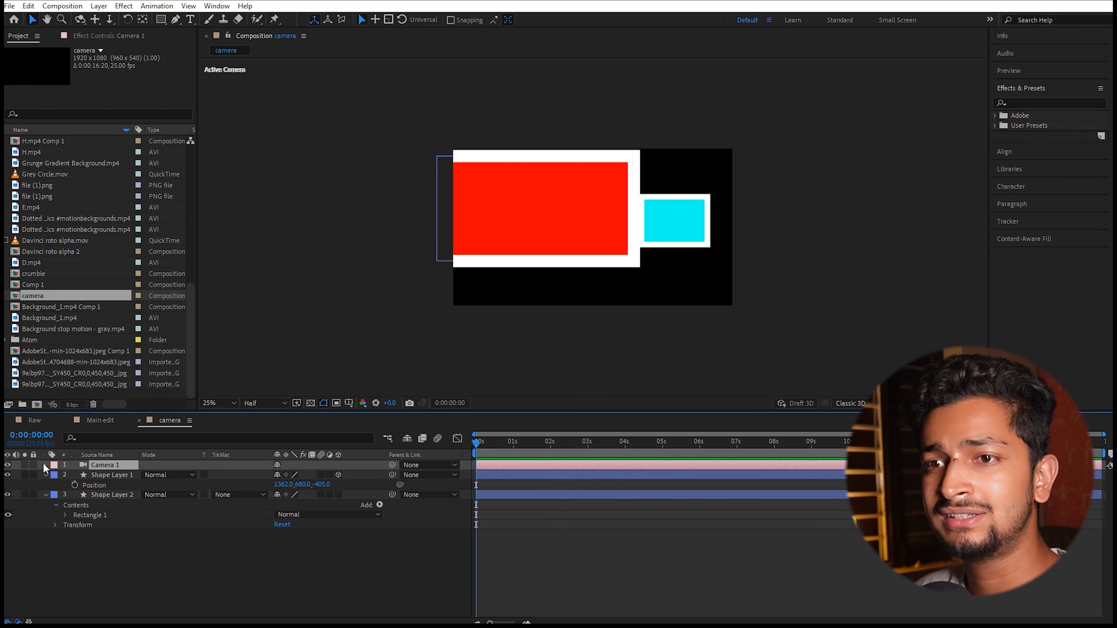
Make the cyan rectangle's layer 3D, then expand the camera's transform and camera options and adjust its Zoom.
left_click(45, 465)
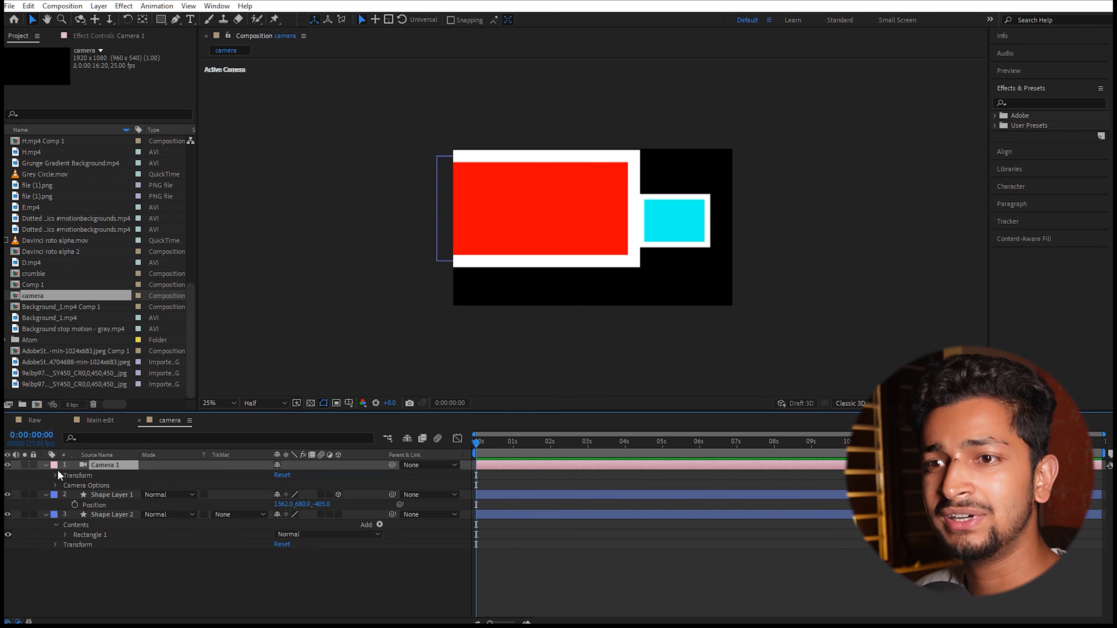
left_click(339, 515)
left_click(56, 476)
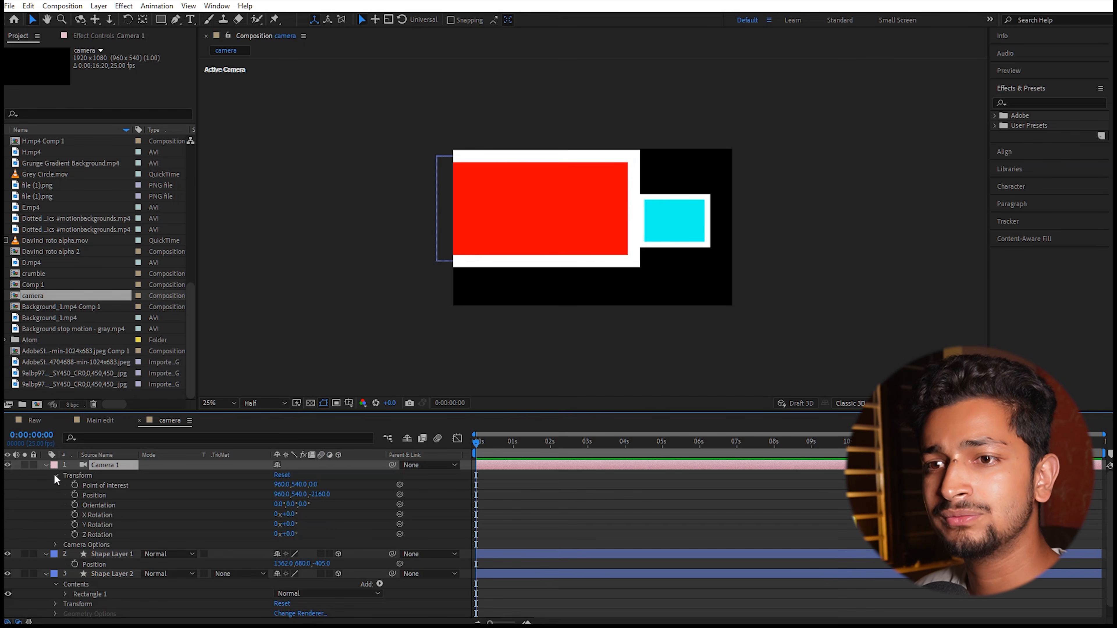
left_click(55, 545)
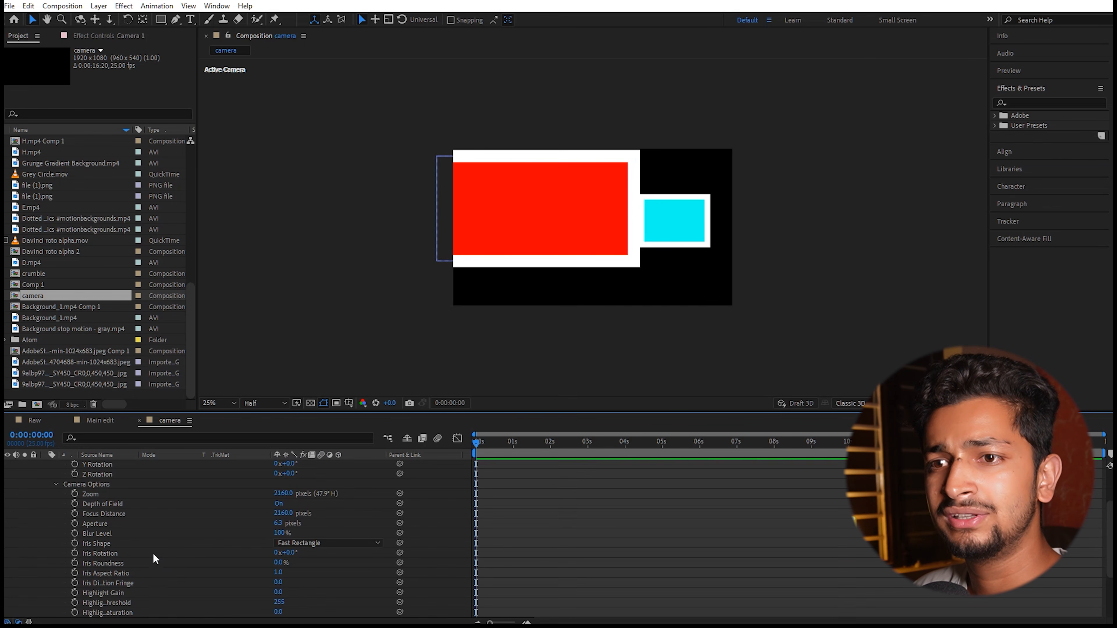
left_click_drag(287, 494, 291, 431)
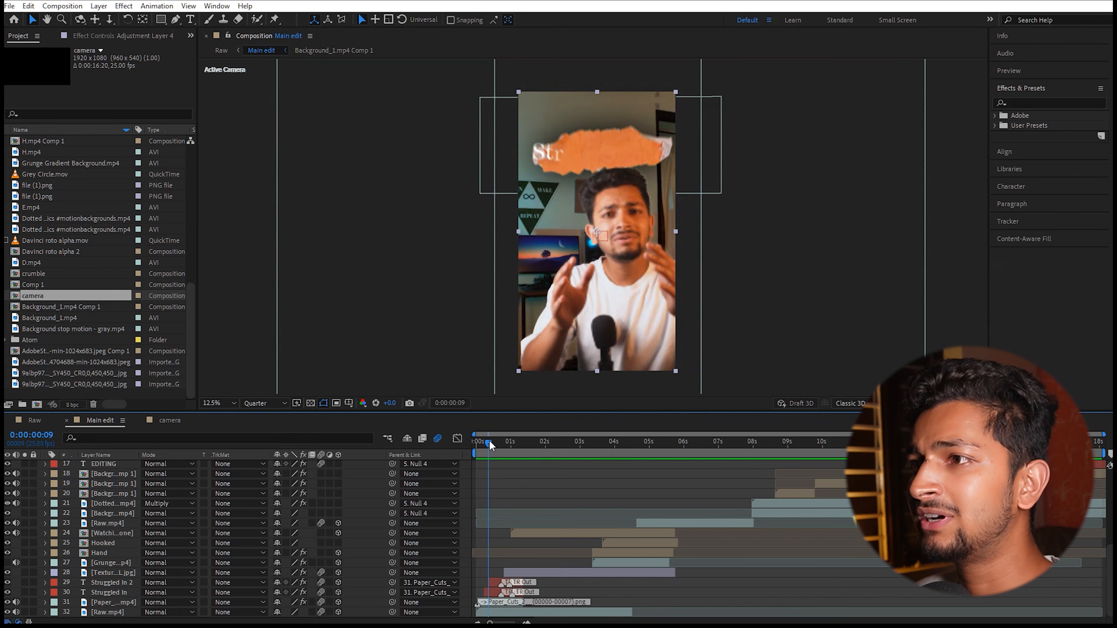
Preview the torn-paper title in the main edit and open the Paper_Cuts_2.mp4 layer to examine its green-screen source footage.
key("space")
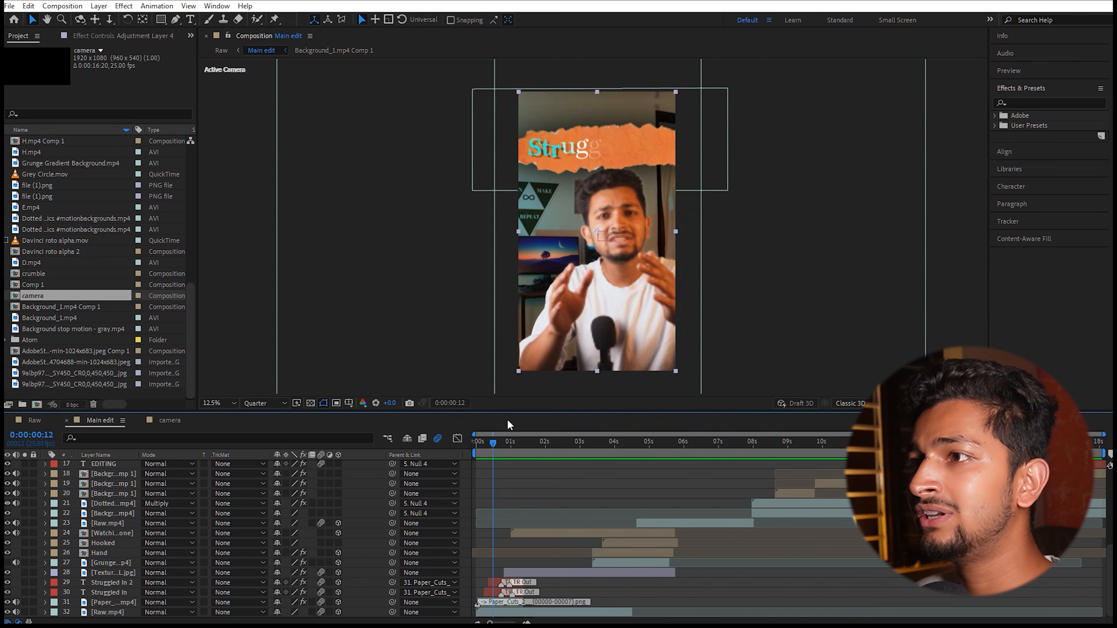
left_click_drag(490, 442, 500, 441)
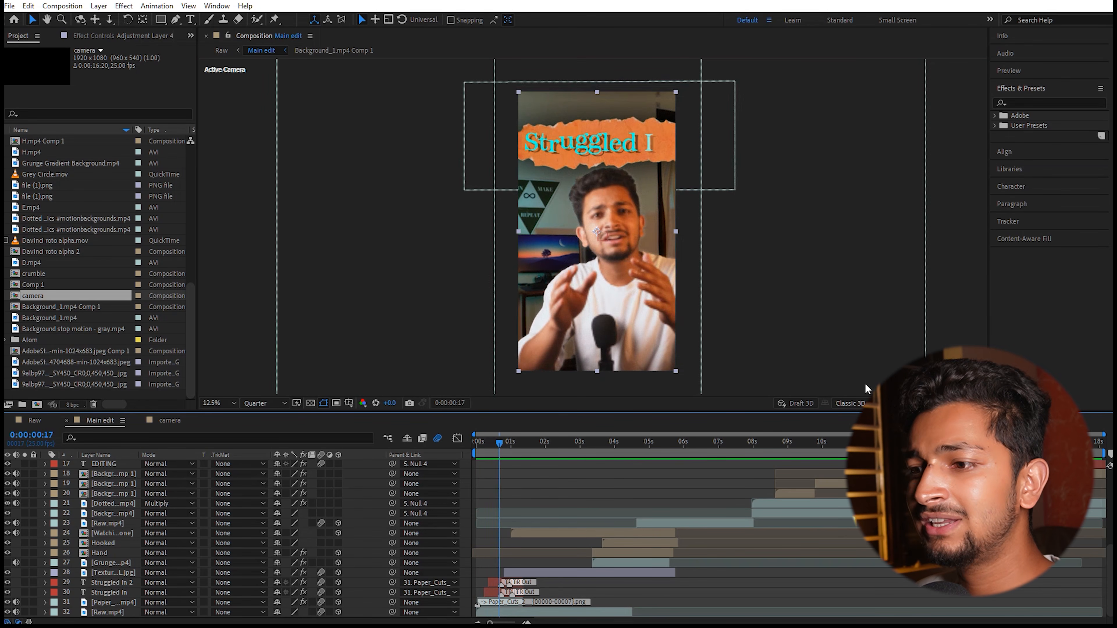
left_click(112, 603)
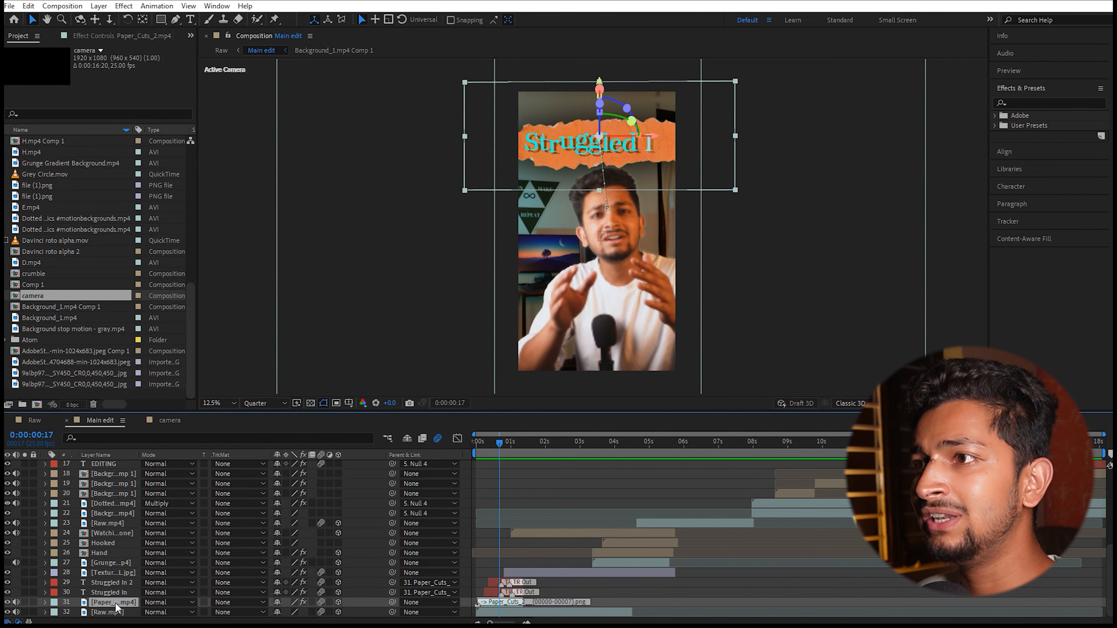
double_click(113, 602)
left_click_drag(494, 439, 521, 445)
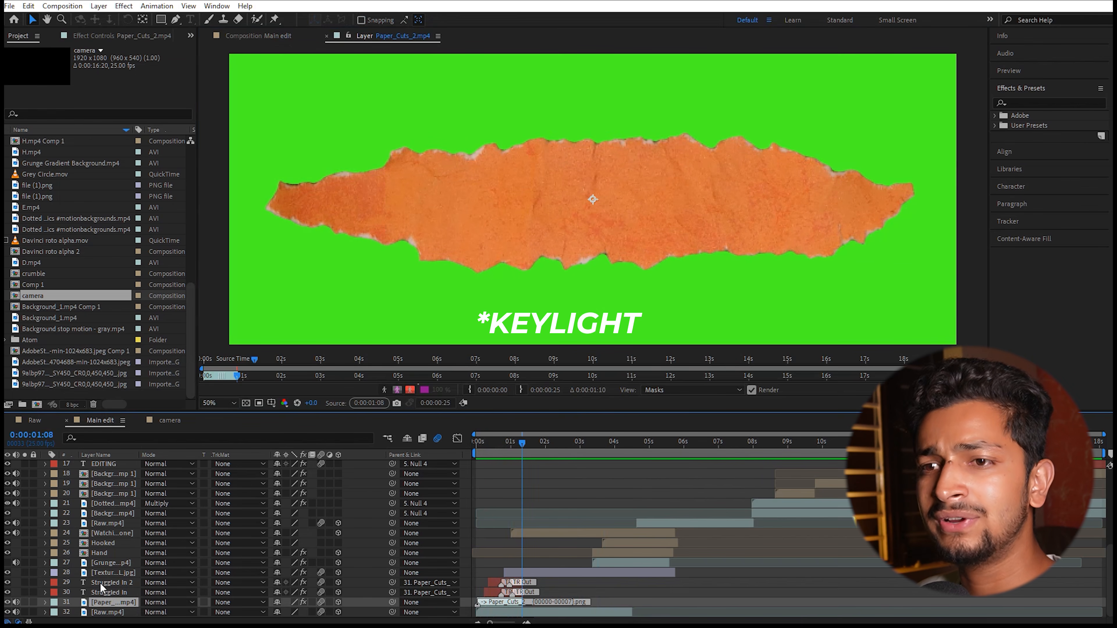
Examine the Keylight and Drop Shadow effects on Paper_Cuts_2.mp4, and preview the keyed paper in the Main edit composition.
left_click(100, 36)
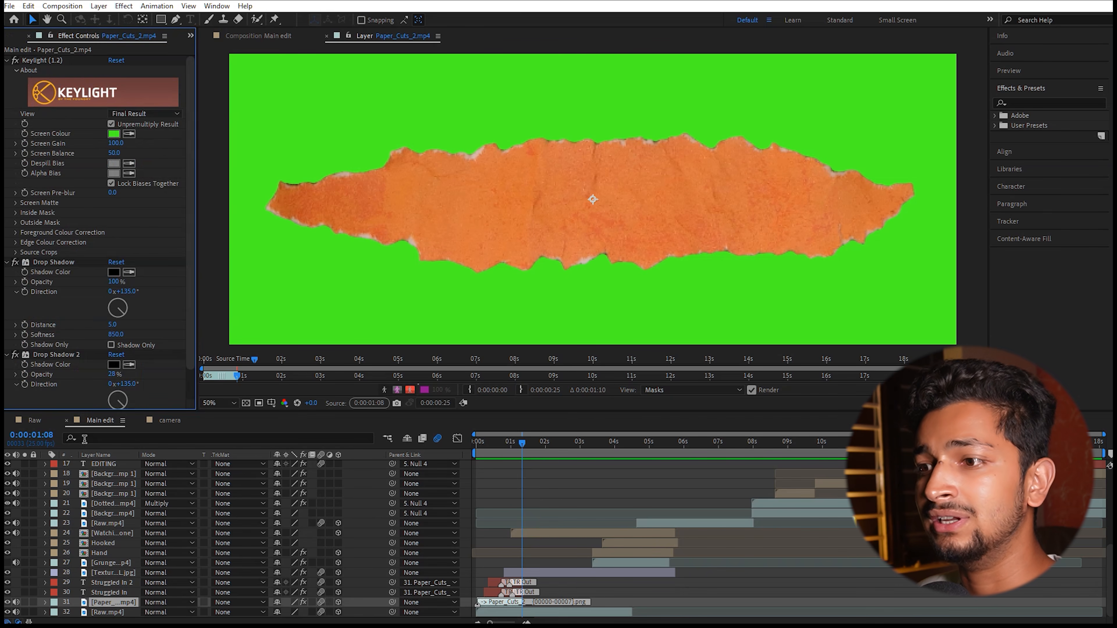
left_click(264, 36)
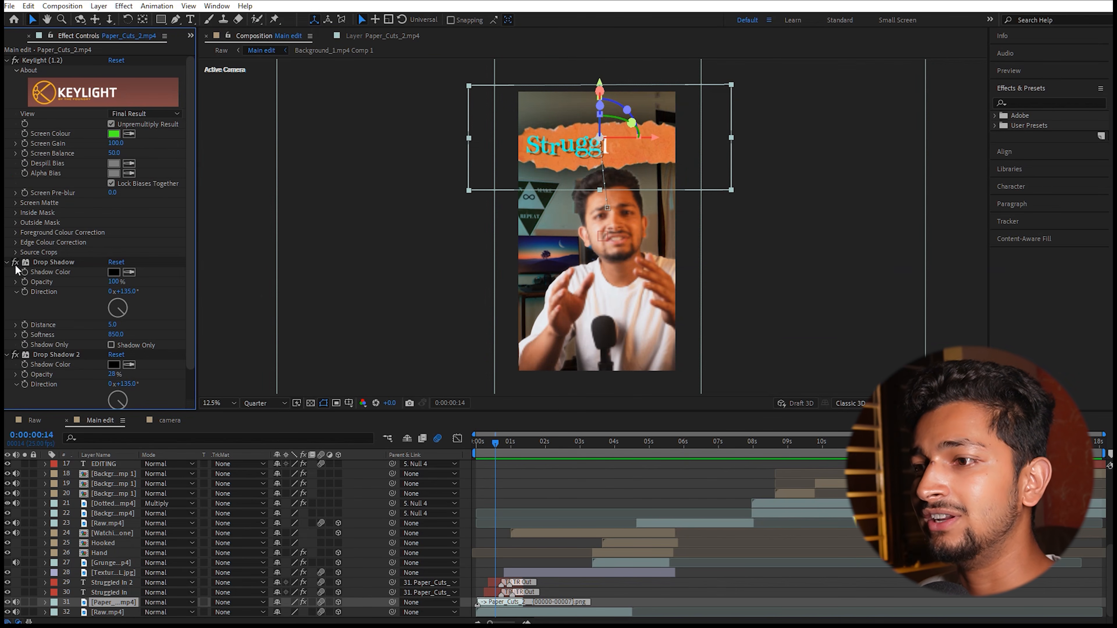
mouse_move(496, 450)
left_mouse_down()
mouse_move(481, 453)
mouse_move(490, 455)
left_mouse_up()
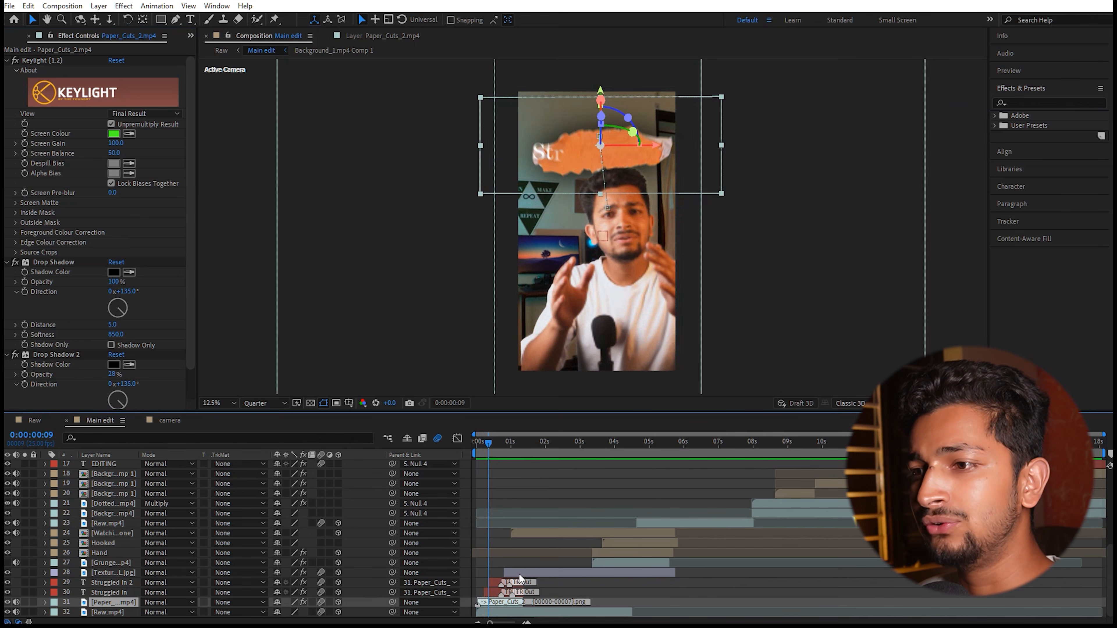
Solo the Davinci roto alpha.mov layer 10 to inspect the cut-out speaker, and unsolo it again.
scroll(490, 539, "up", 4)
left_click(491, 516)
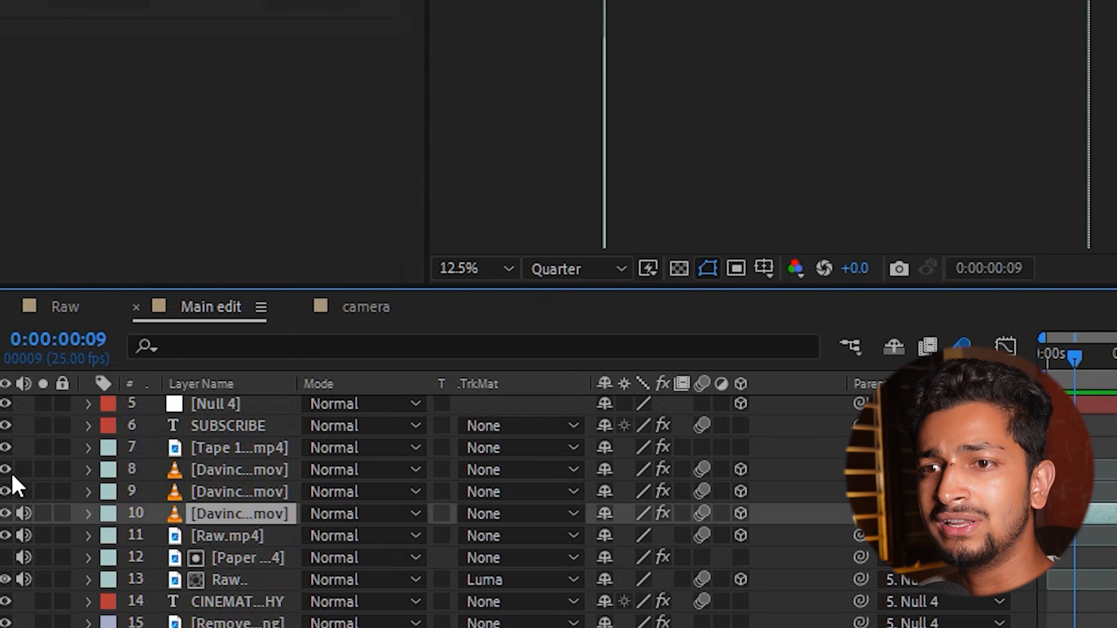
left_click(42, 513)
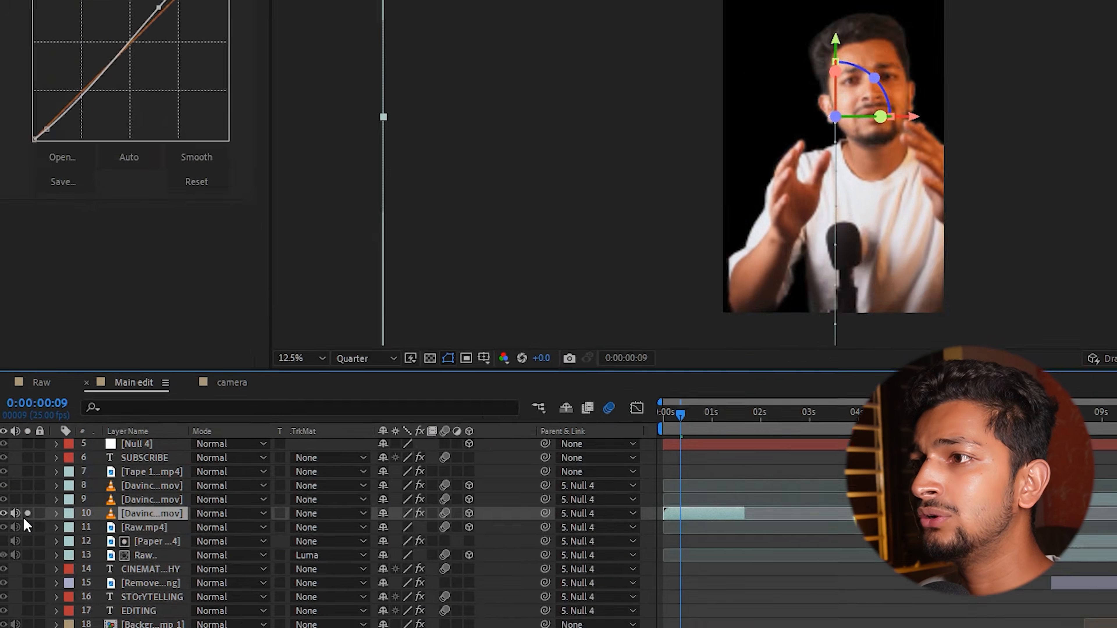
left_click(22, 518)
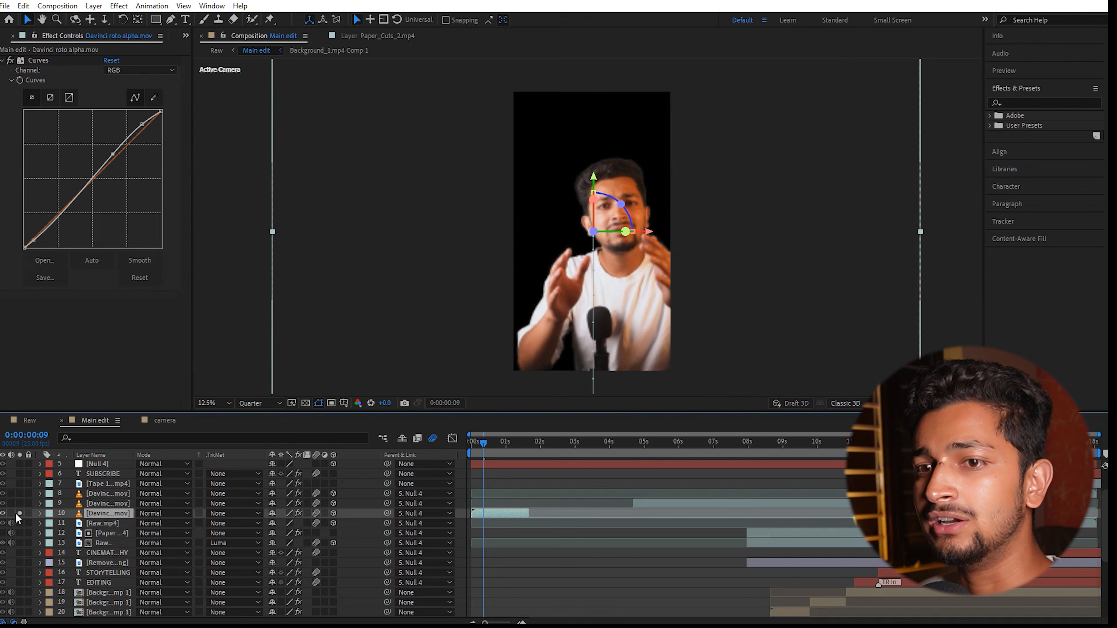
left_click(18, 514)
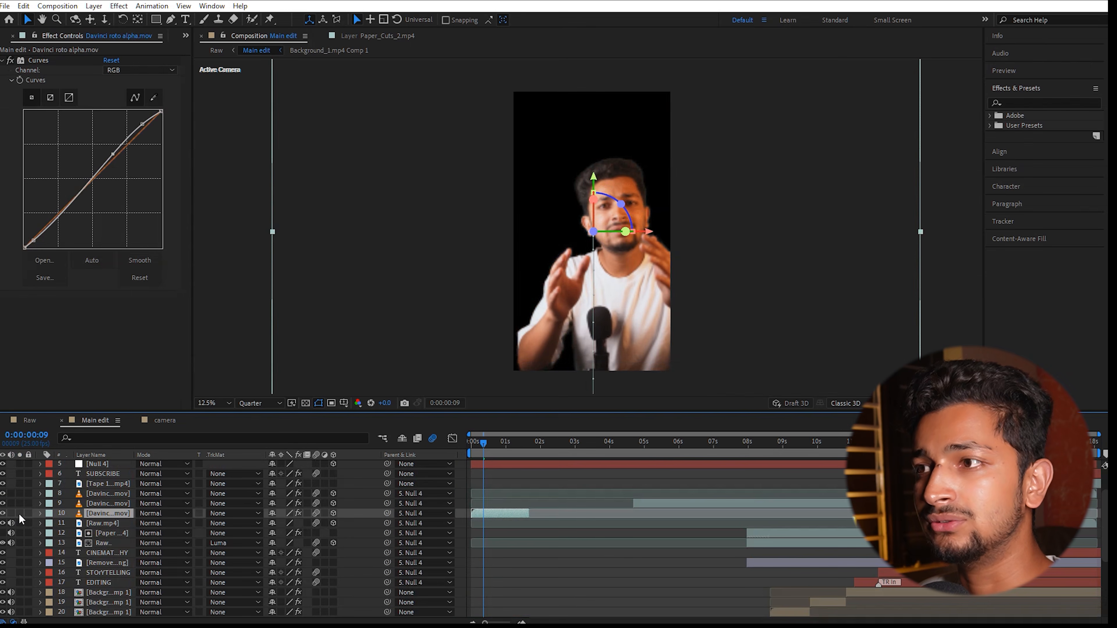
scroll(132, 550, "down", 4)
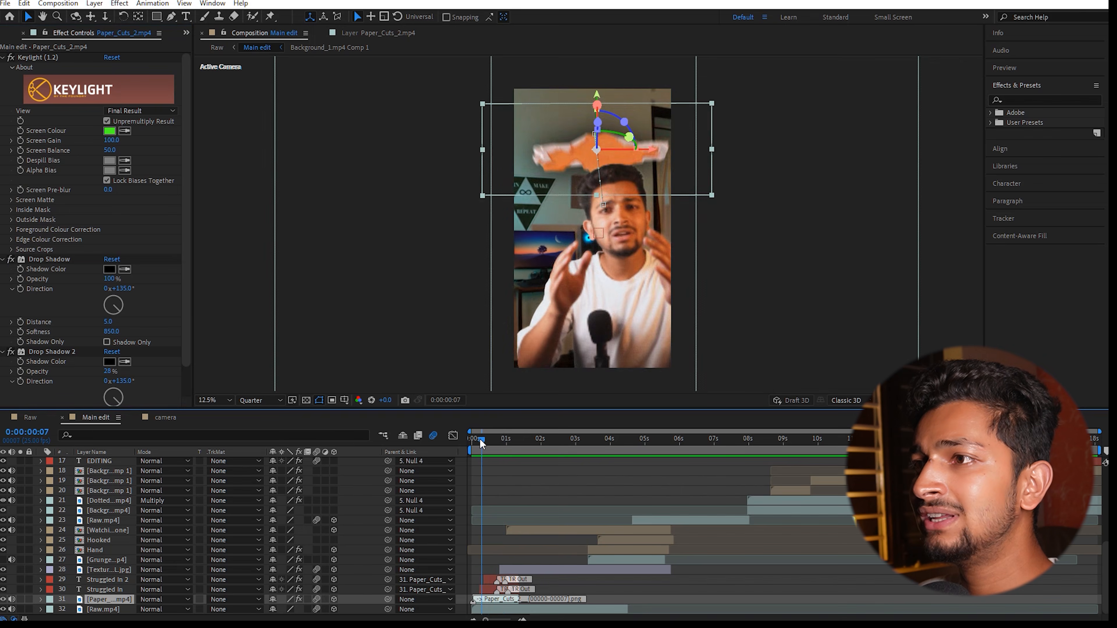
Reveal the Paper_Cuts_2.mp4 layer's keyframed properties and scrub through the paper's opening animation.
left_click_drag(480, 440, 479, 439)
left_click_drag(476, 440, 484, 440)
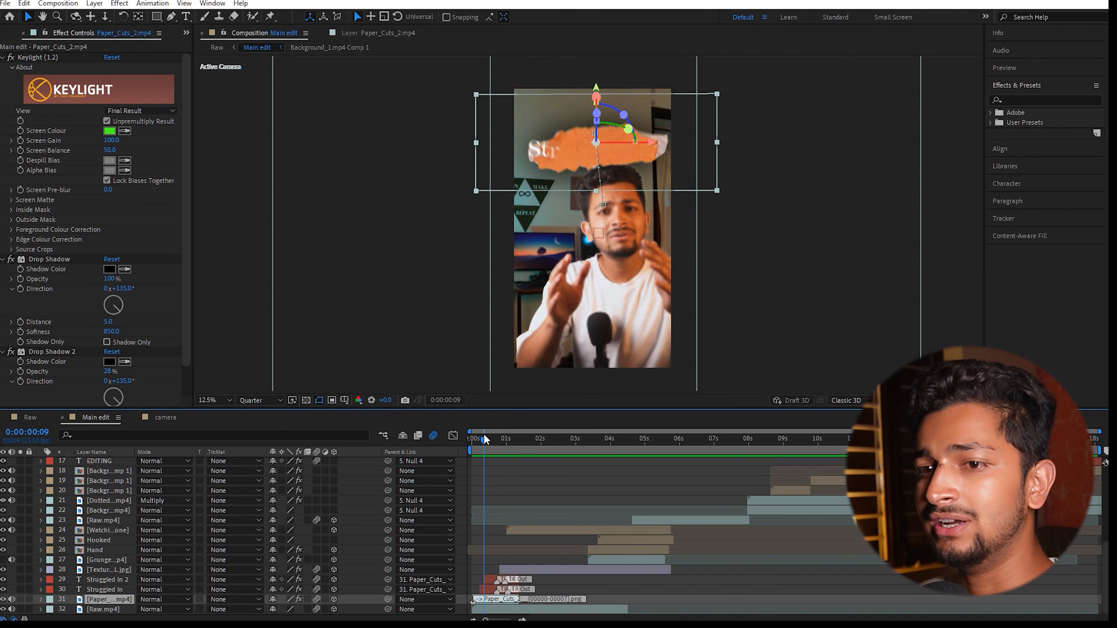
key("u")
scroll(115, 601, "down", 1)
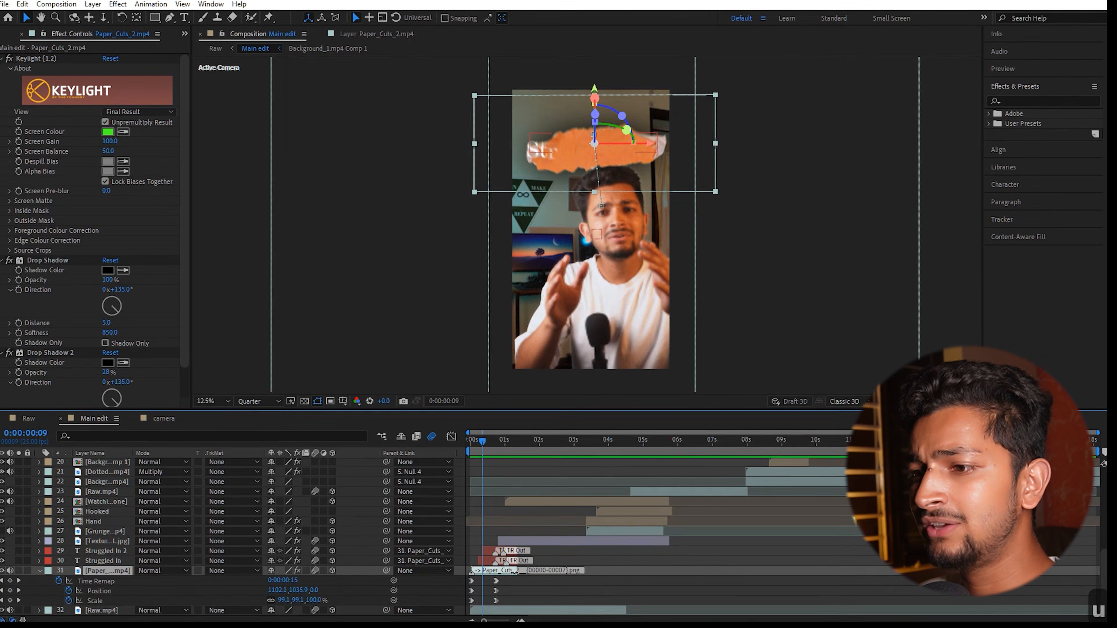
left_click_drag(485, 441, 478, 440)
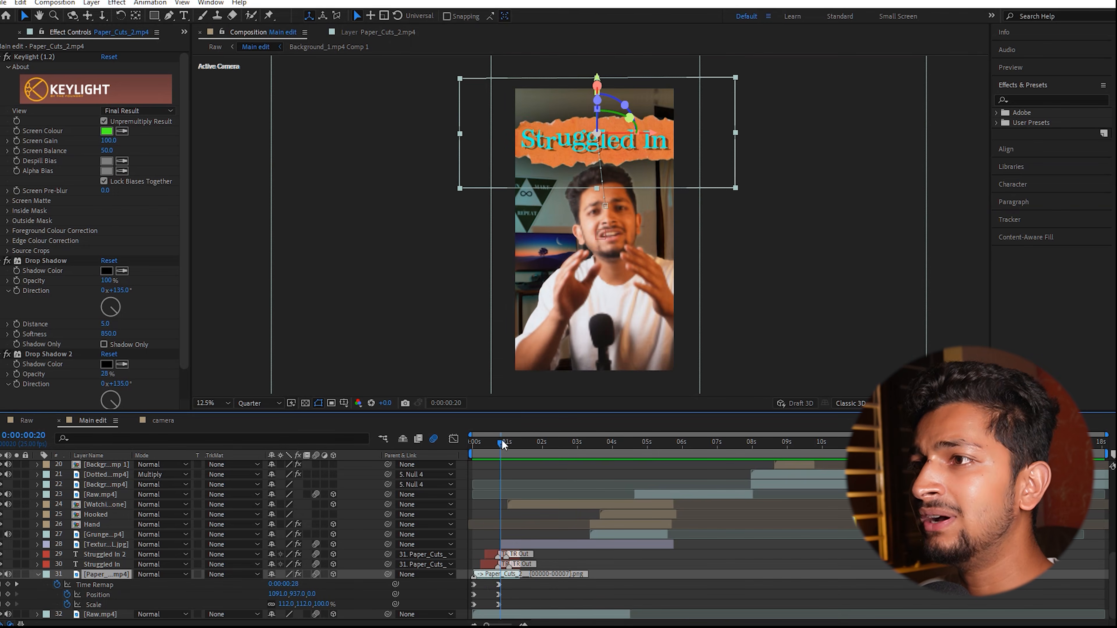
left_click_drag(502, 445, 500, 445)
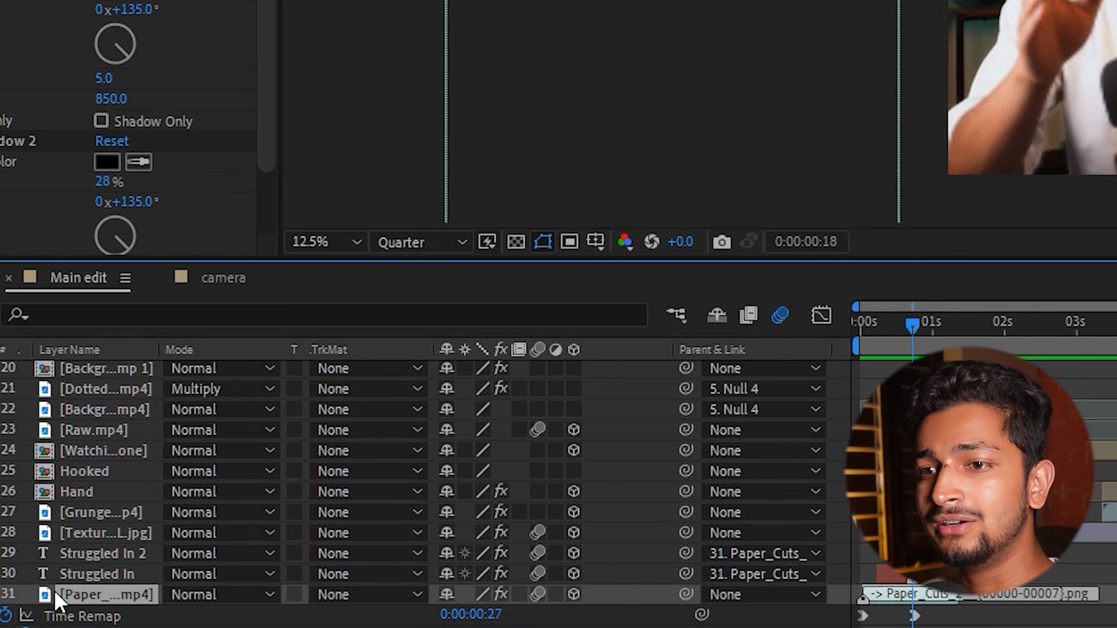
Parent the Struggled In and Struggled In 2 text layers to the Paper_Cuts_2.mp4 layer.
left_click(107, 563)
key("ctrl+Up")
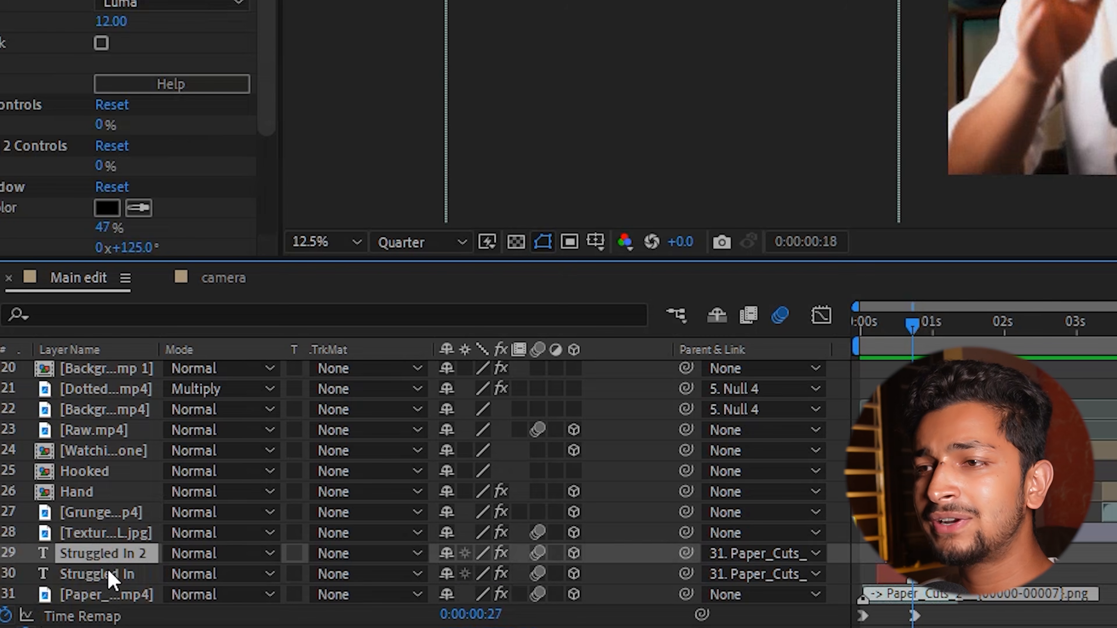
left_click(105, 597)
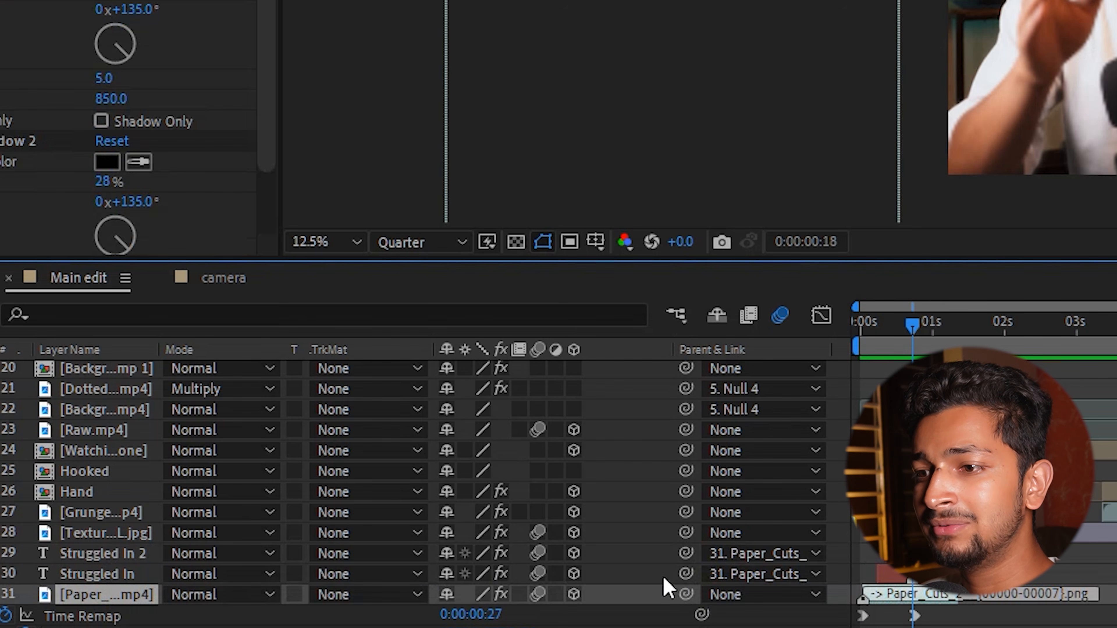
left_click_drag(684, 579, 86, 599)
left_click_drag(685, 553, 85, 600)
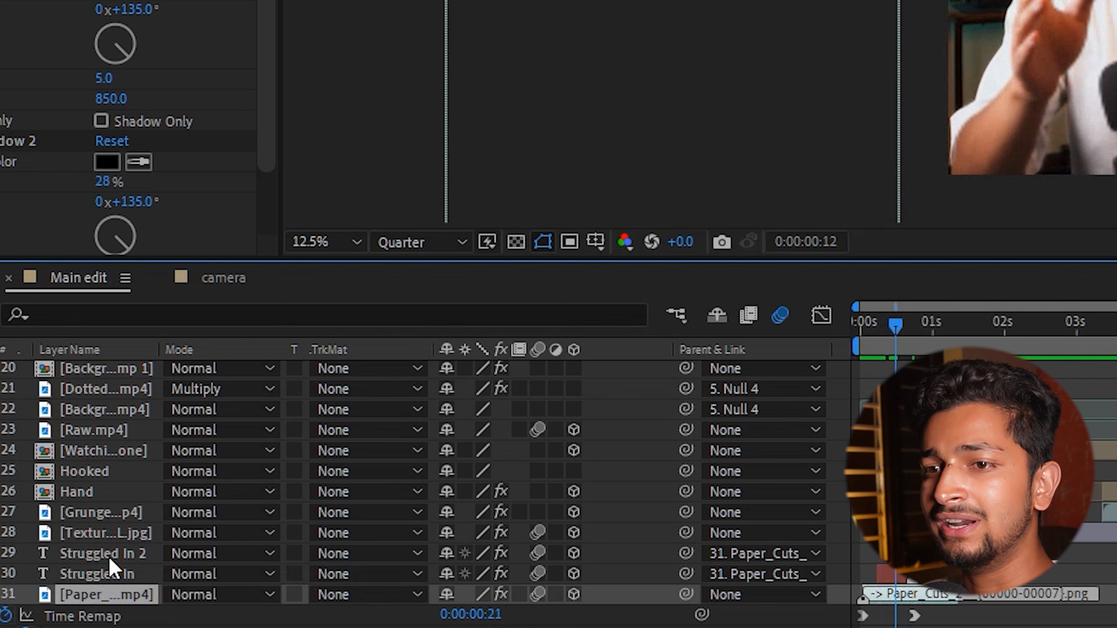
Solo the Struggled In and Struggled In 2 text layers and scrub through their letter-by-letter reveal.
left_click(101, 574)
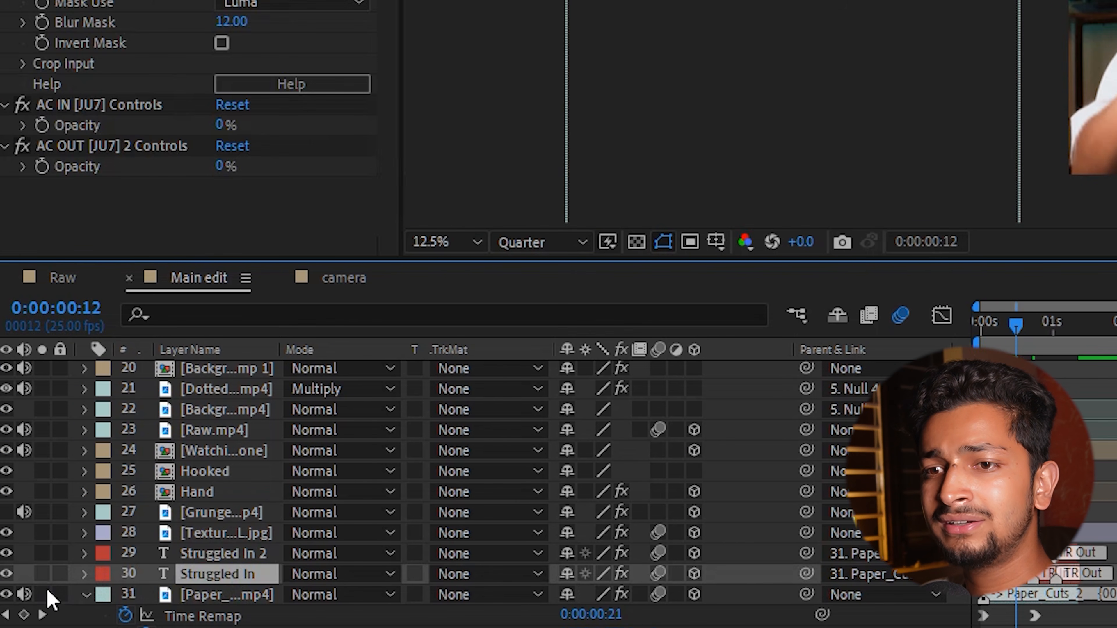
left_click(42, 574)
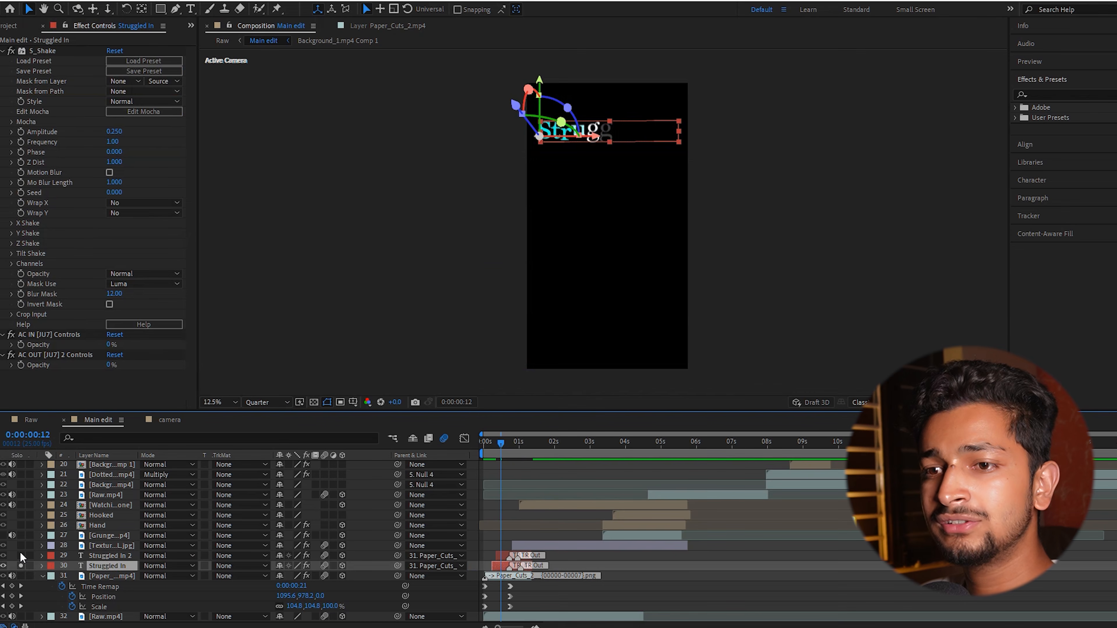
mouse_move(502, 443)
left_mouse_down()
mouse_move(491, 443)
mouse_move(510, 445)
left_mouse_up()
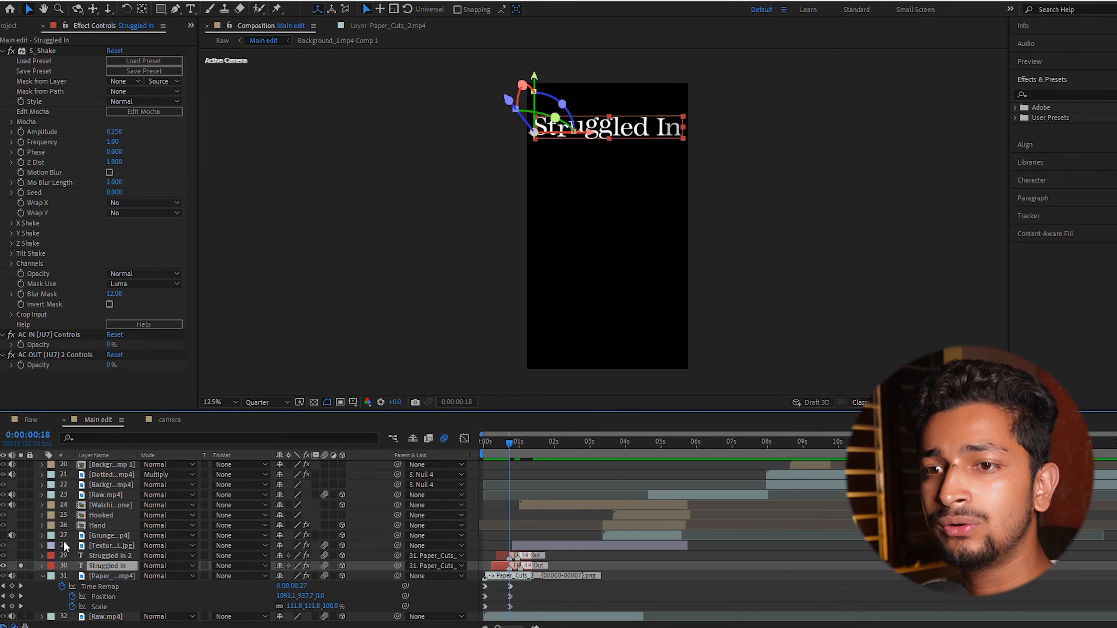
left_click(20, 556)
mouse_move(506, 440)
left_mouse_down()
mouse_move(491, 446)
mouse_move(507, 446)
left_mouse_up()
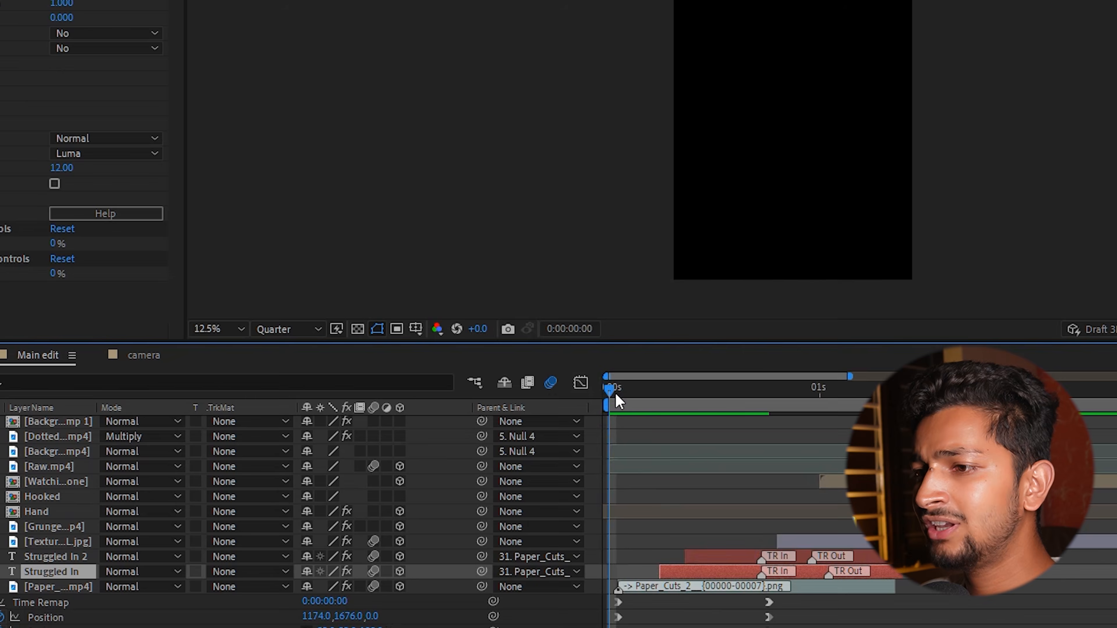
left_click_drag(615, 391, 751, 388)
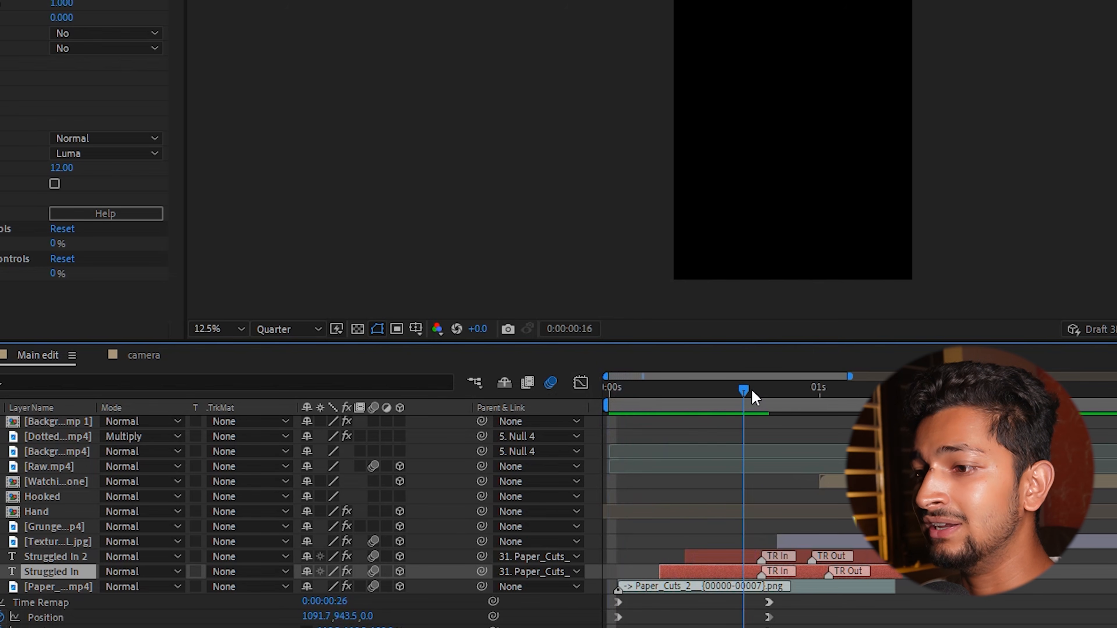
left_click_drag(564, 443, 587, 445)
In the camera composition, collapse the Camera 1 layer and add the text TYPE over the red rectangle.
left_click(167, 422)
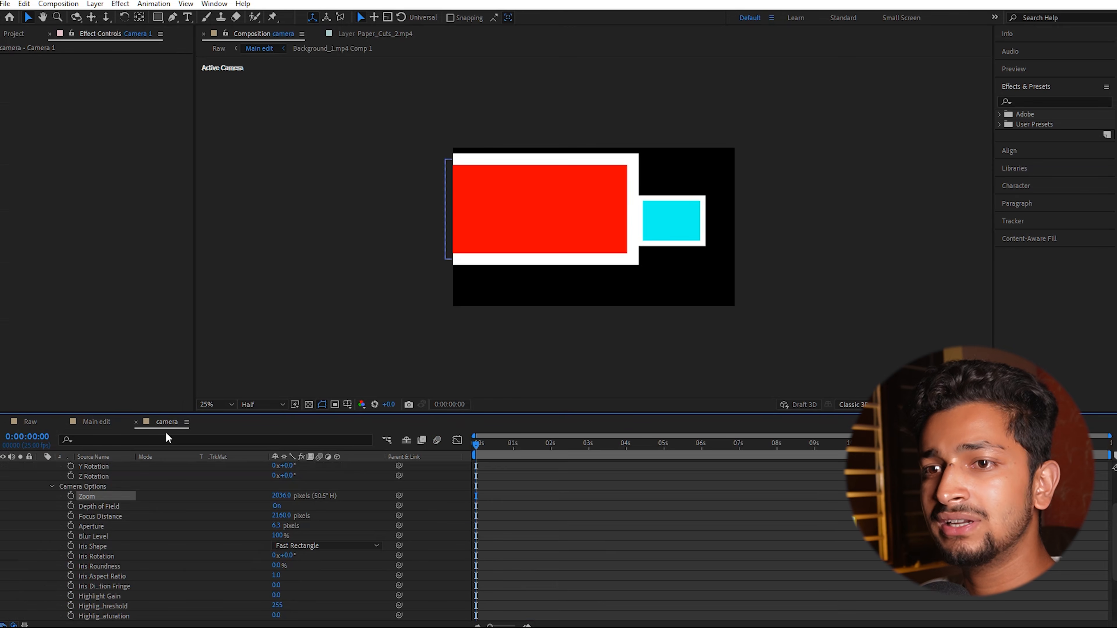
left_click(41, 467)
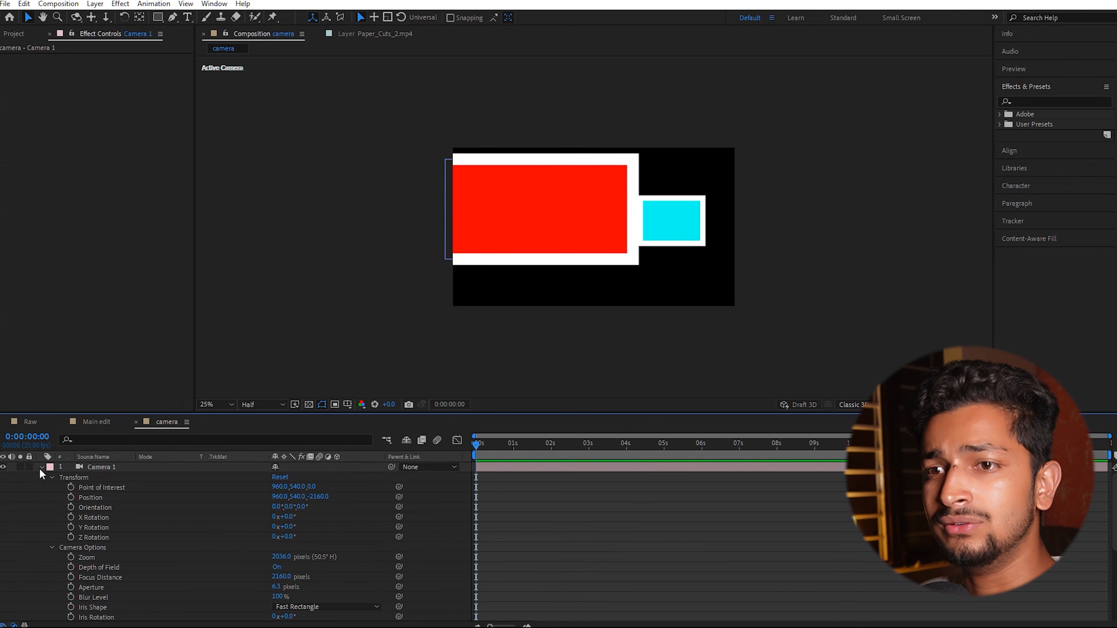
key("ctrl+t")
left_click(557, 245)
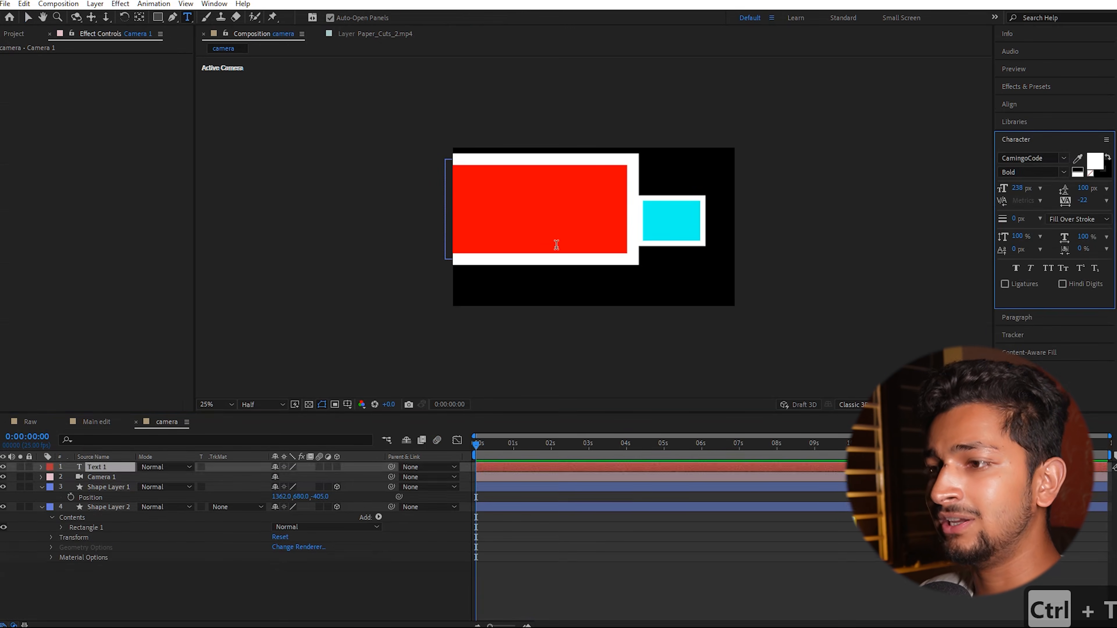
key("Caps_Lock")
type("TYPE")
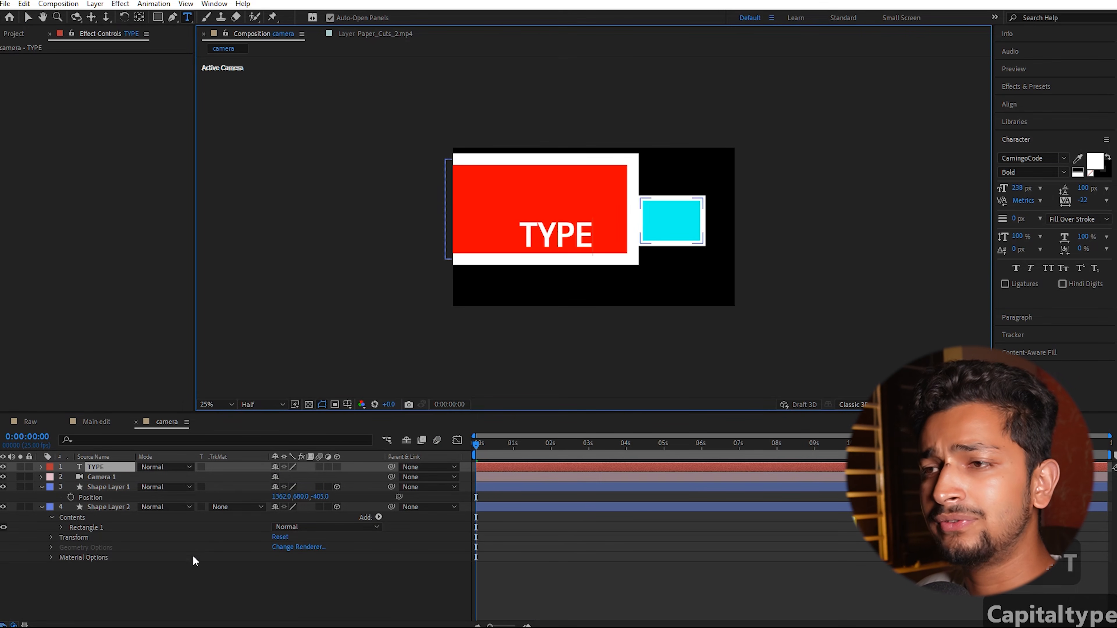
left_click(188, 574)
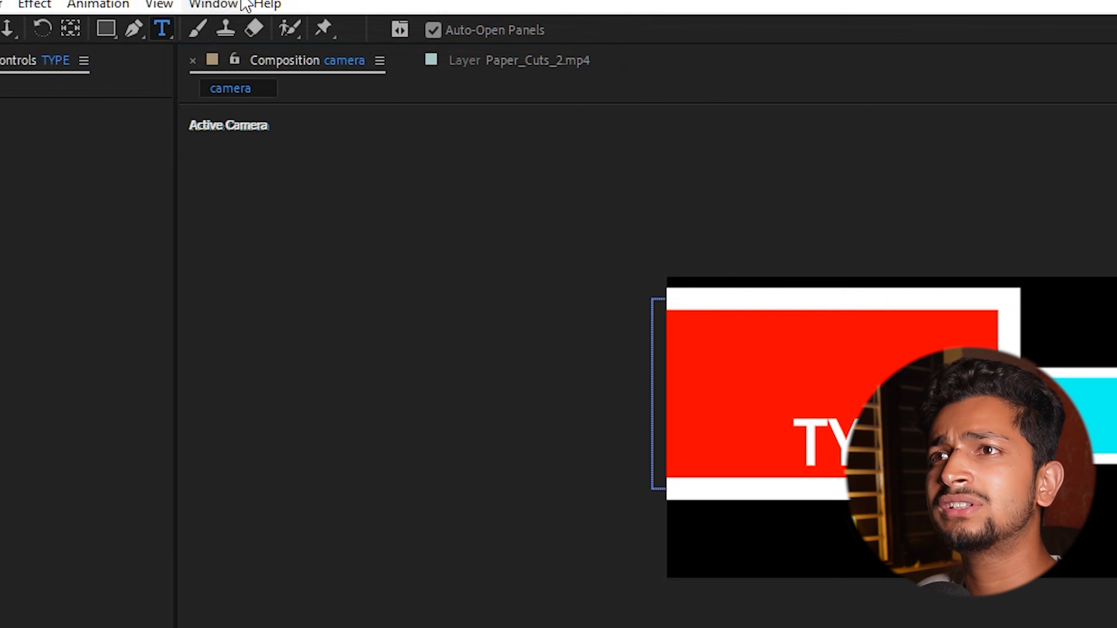
Open Animation Composer 3 and browse its Starter Presets for a text animation.
left_click(213, 4)
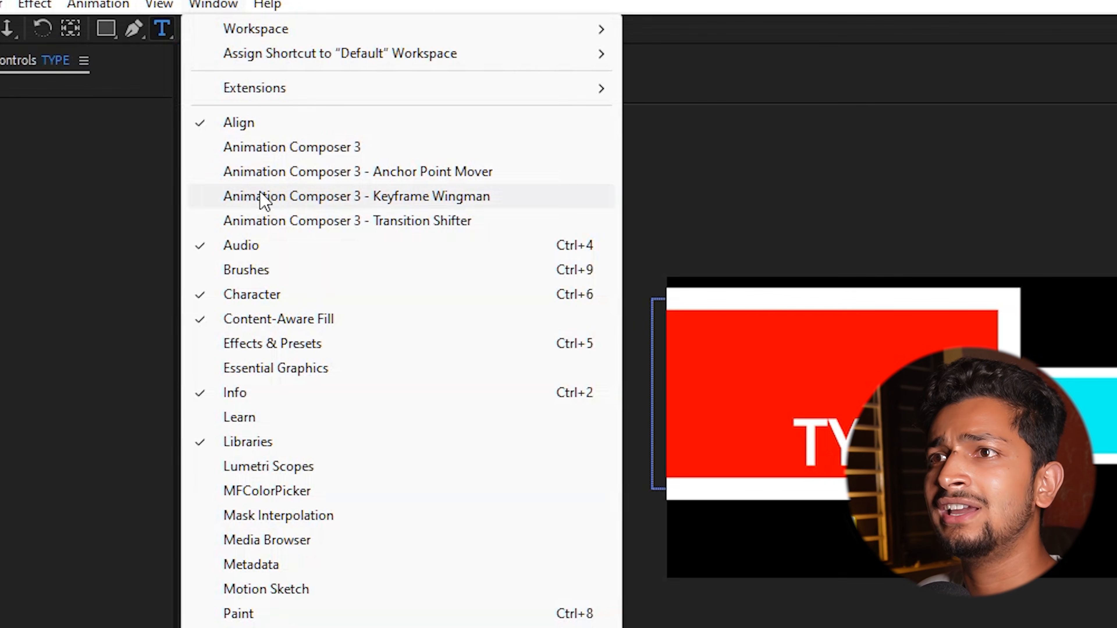
left_click(308, 152)
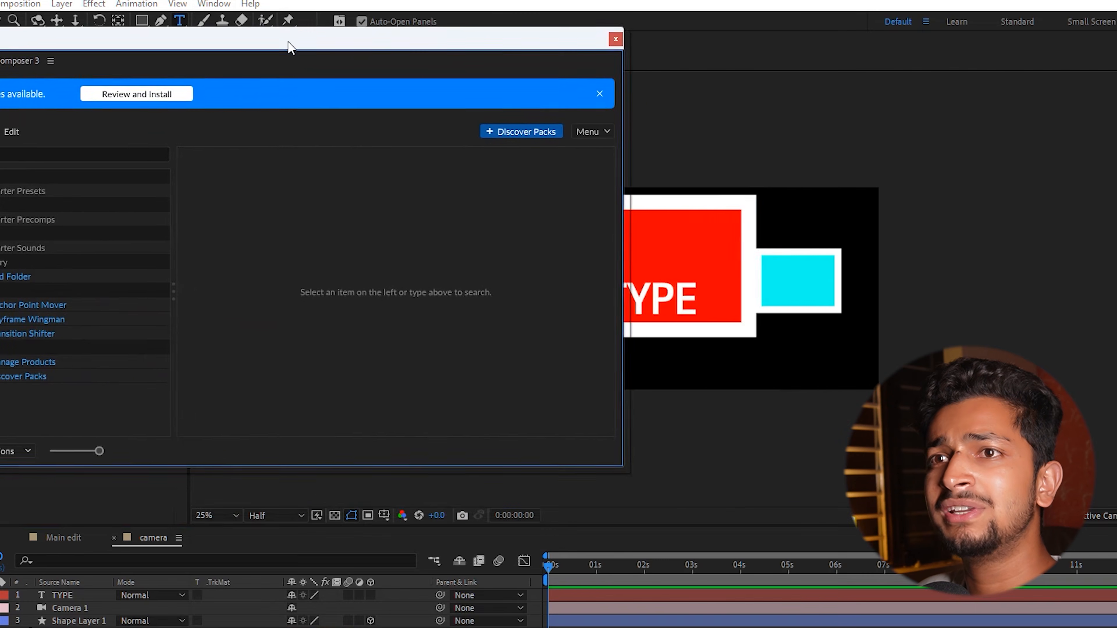
left_click(74, 190)
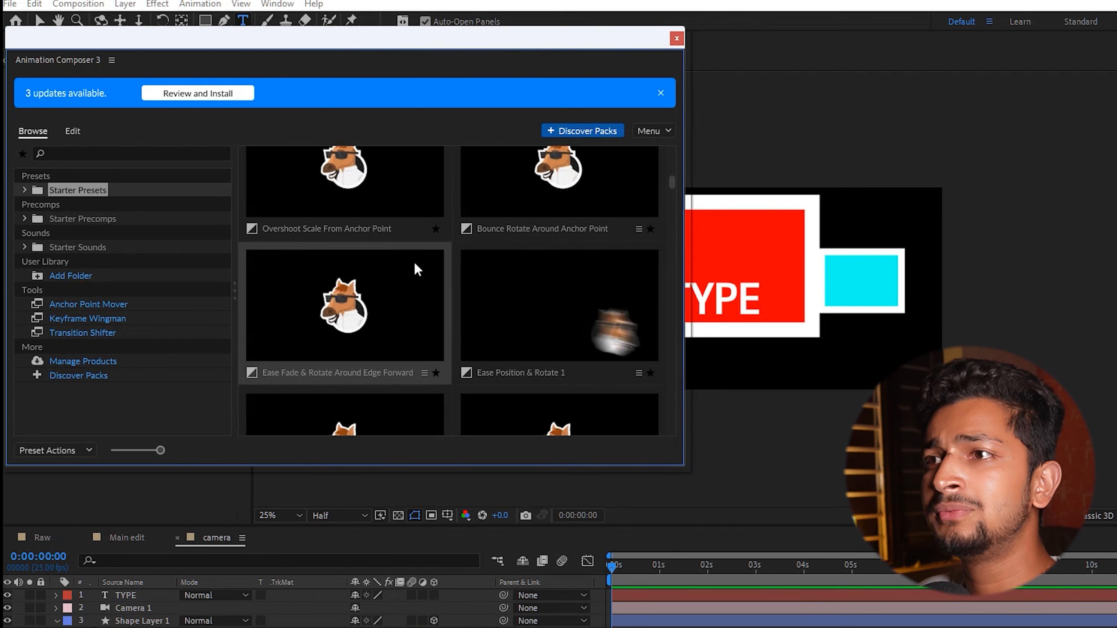
scroll(487, 295, "down", 10)
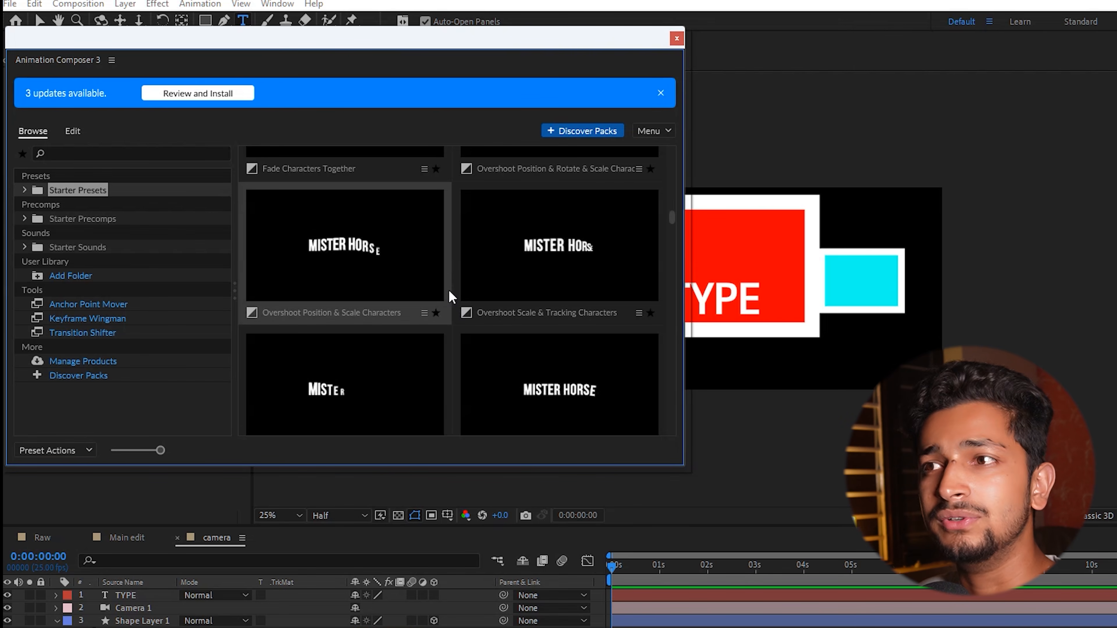
scroll(466, 254, "down", 3)
scroll(573, 284, "up", 3)
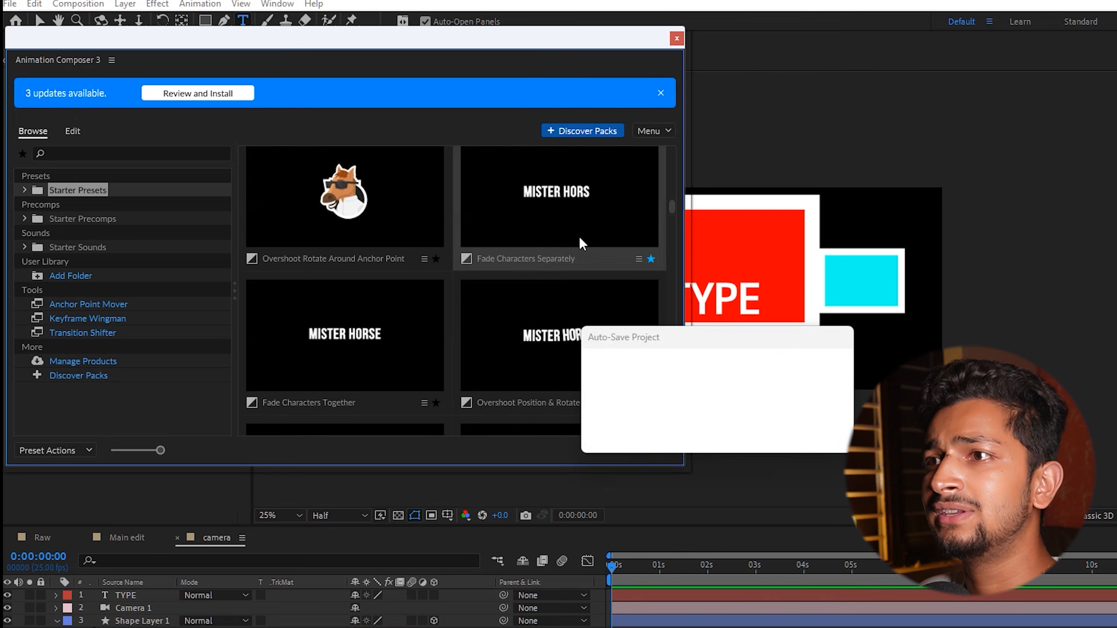
Apply the Fade Characters Separately preset to the TYPE layer, animating both in and out.
left_click(574, 202)
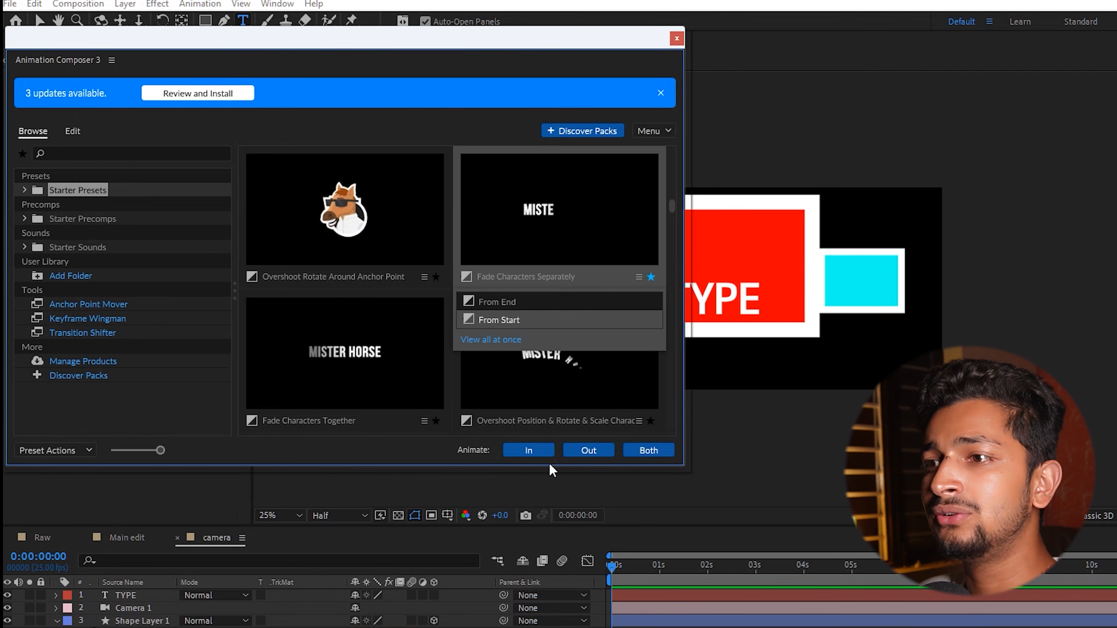
left_click(646, 449)
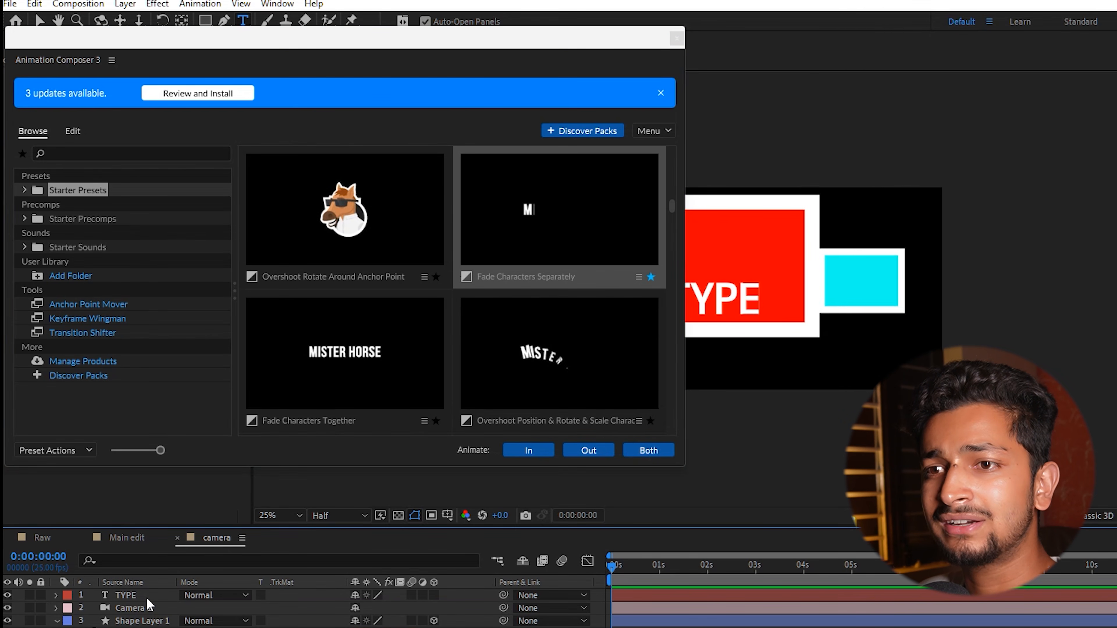
left_click(130, 592)
left_click(654, 449)
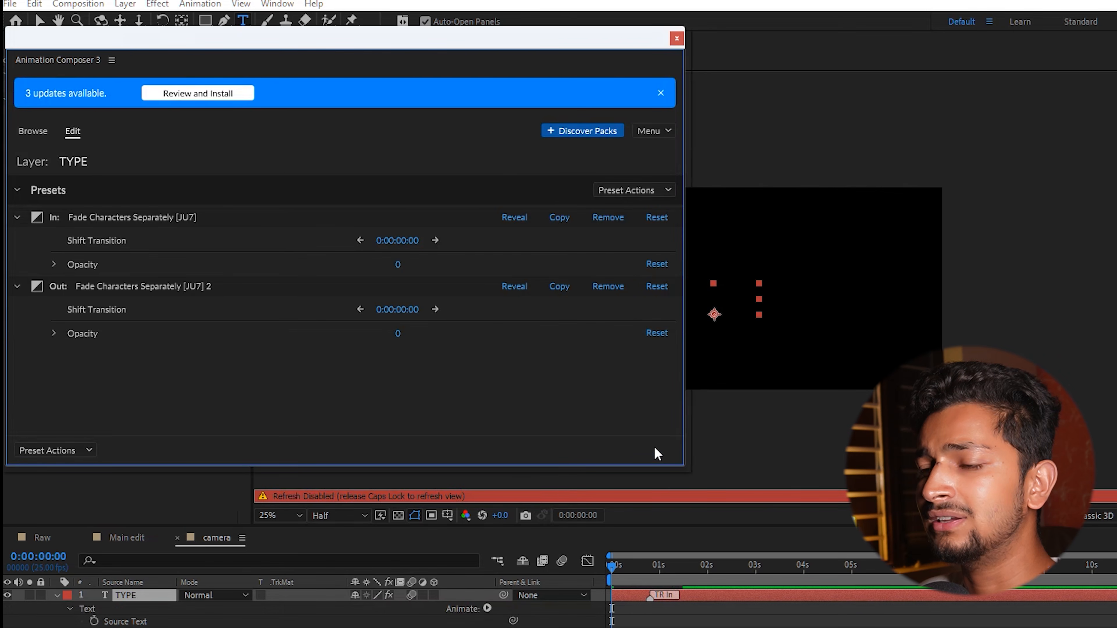
Close Animation Composer, re-enable view refreshing and scrub through the TYPE text's fade-in.
left_click(677, 39)
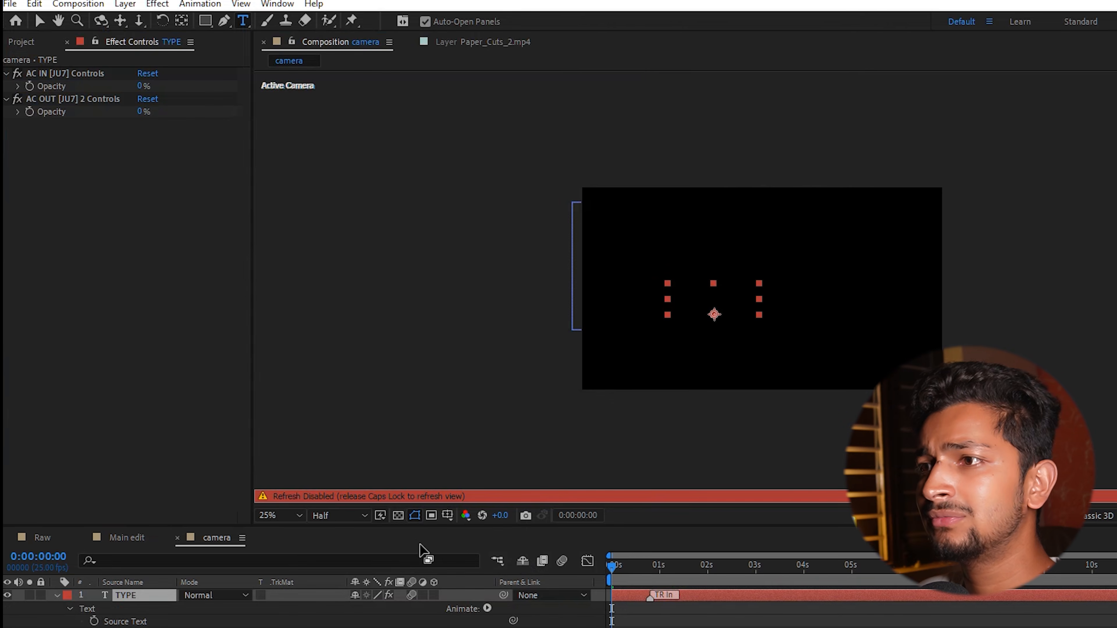
key("Caps_Lock")
mouse_move(614, 565)
left_mouse_down()
mouse_move(680, 570)
mouse_move(616, 570)
left_mouse_up()
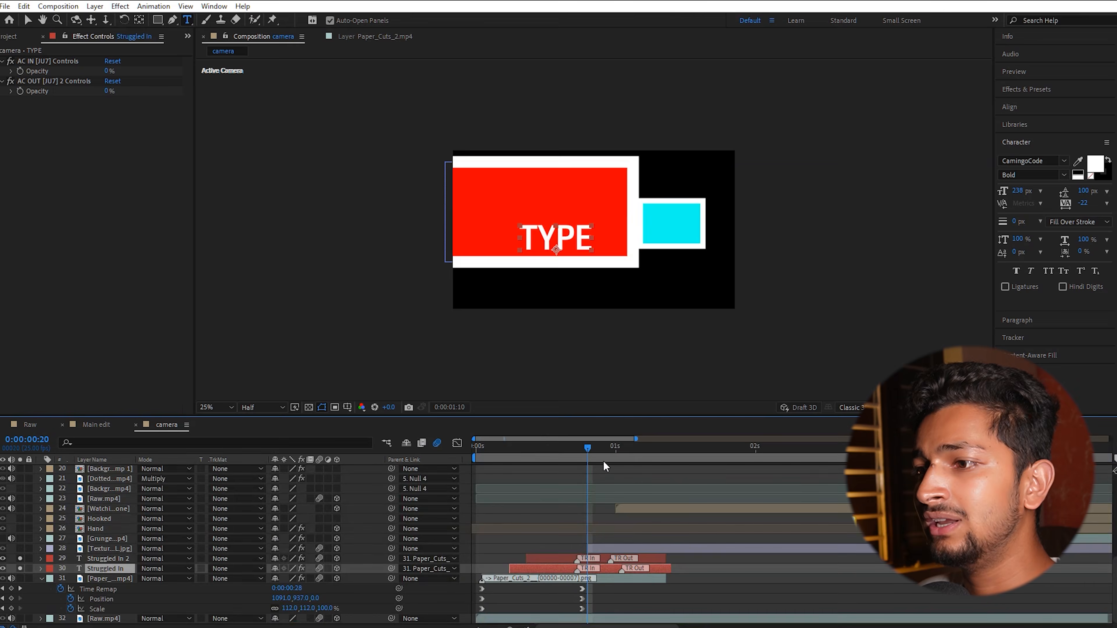
Return to the Main edit composition and scrub back and forth through the Struggled In title and the following scene.
left_click(97, 425)
left_click_drag(589, 448, 553, 462)
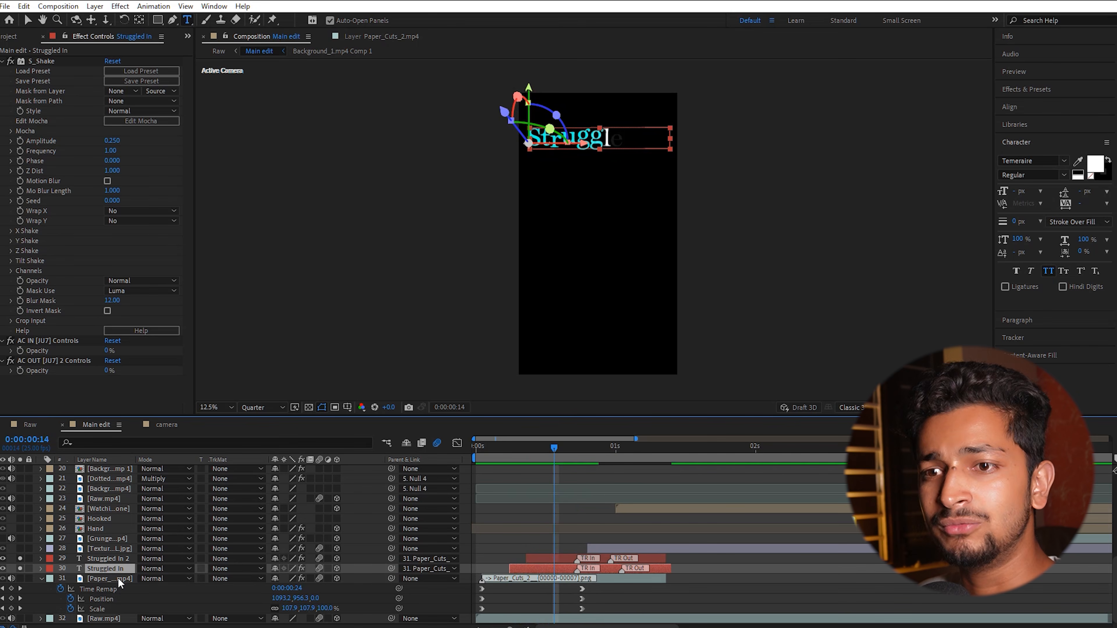
left_click_drag(556, 454, 578, 448)
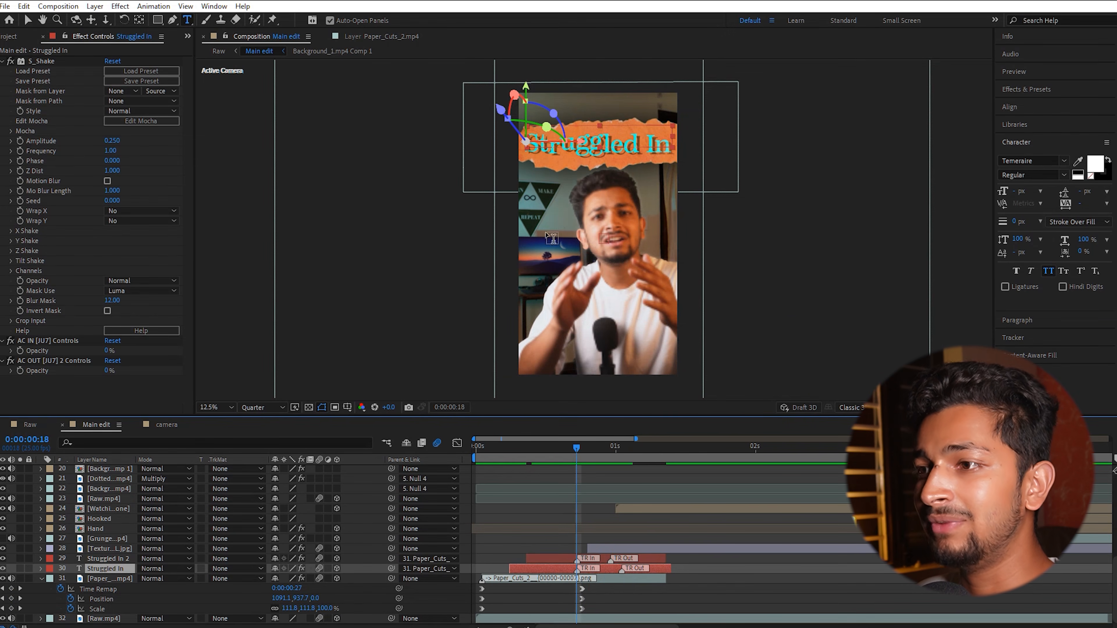
key("v")
left_click_drag(571, 448, 826, 455)
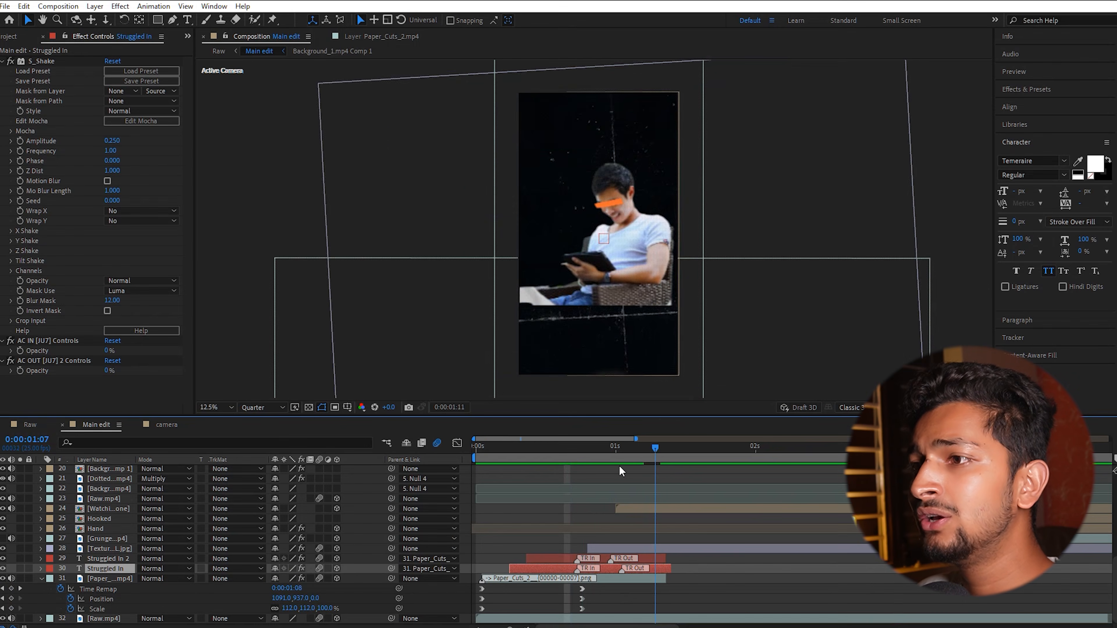
left_click_drag(620, 466, 545, 468)
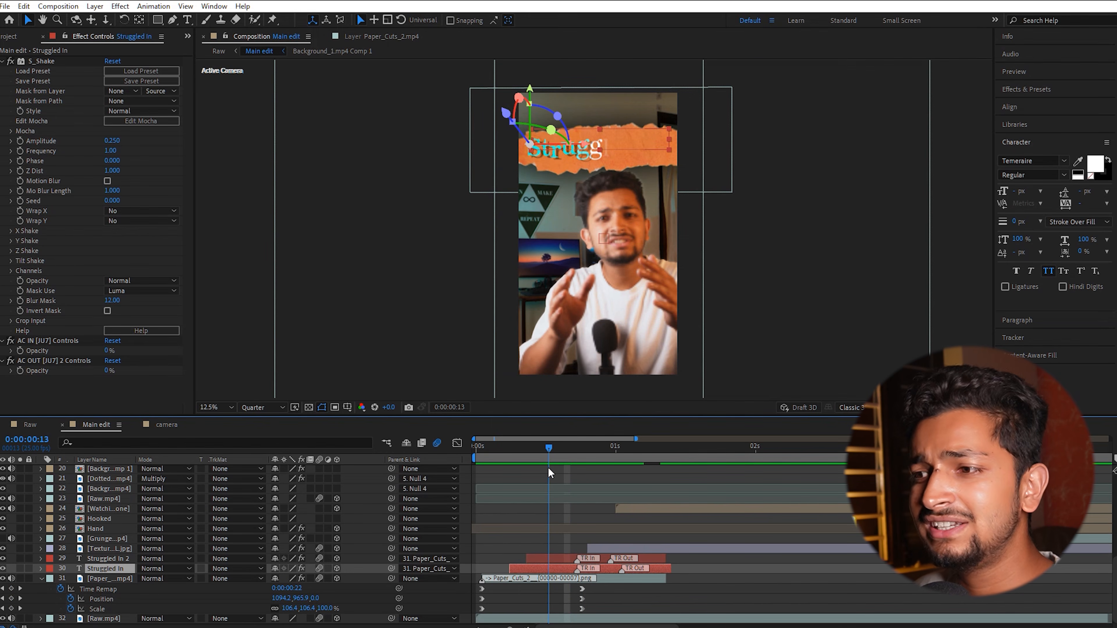
Select the third adjustment layer in Main edit to examine its uni.Camera Shake effect and scrub through the title.
scroll(78, 510, "up", 10)
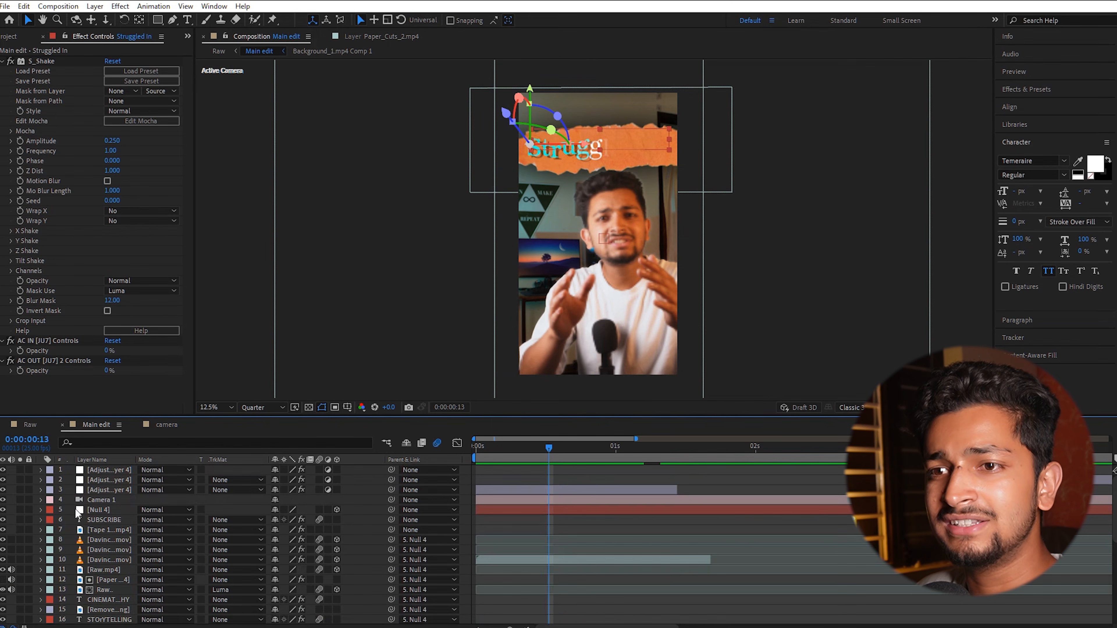
left_click(102, 490)
left_click_drag(554, 446, 589, 446)
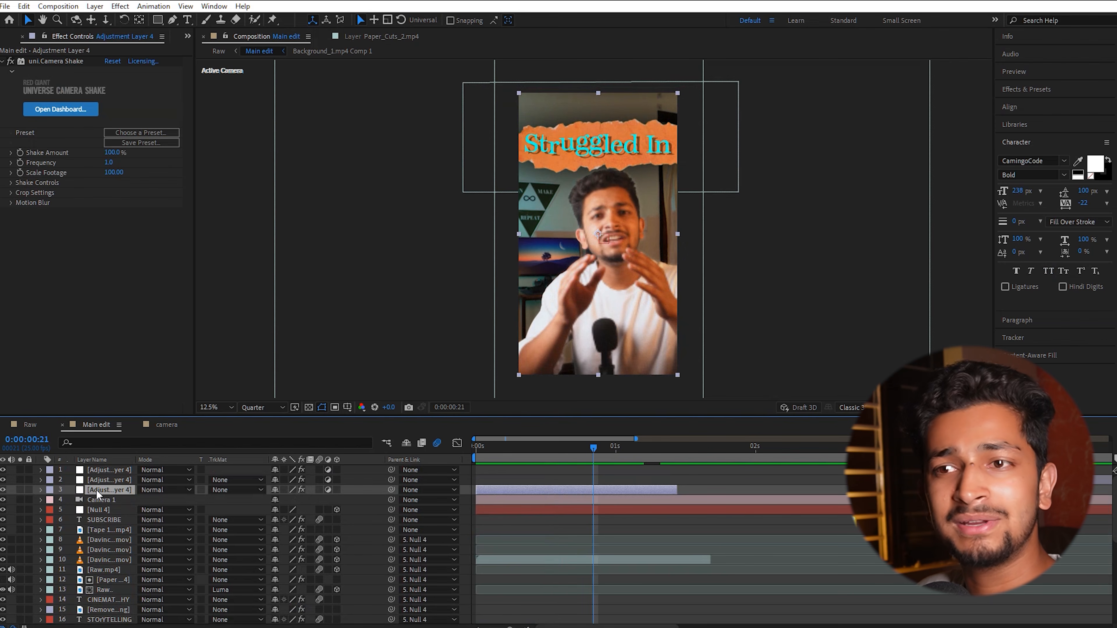
Add a new adjustment layer to the Main edit composition and undo it.
right_click(160, 498)
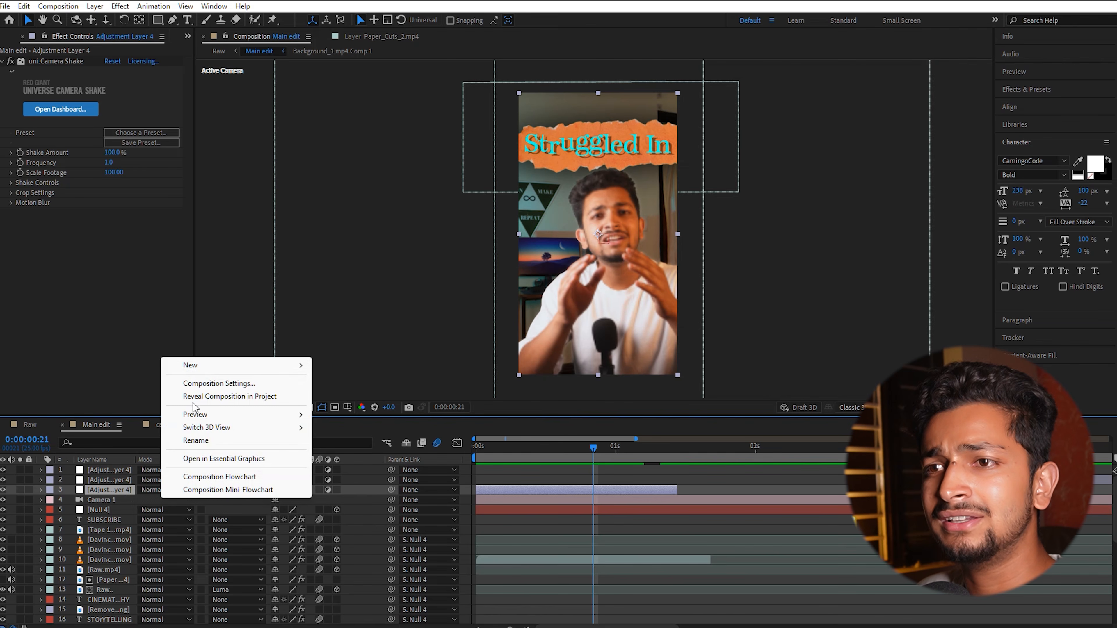
mouse_move(200, 374)
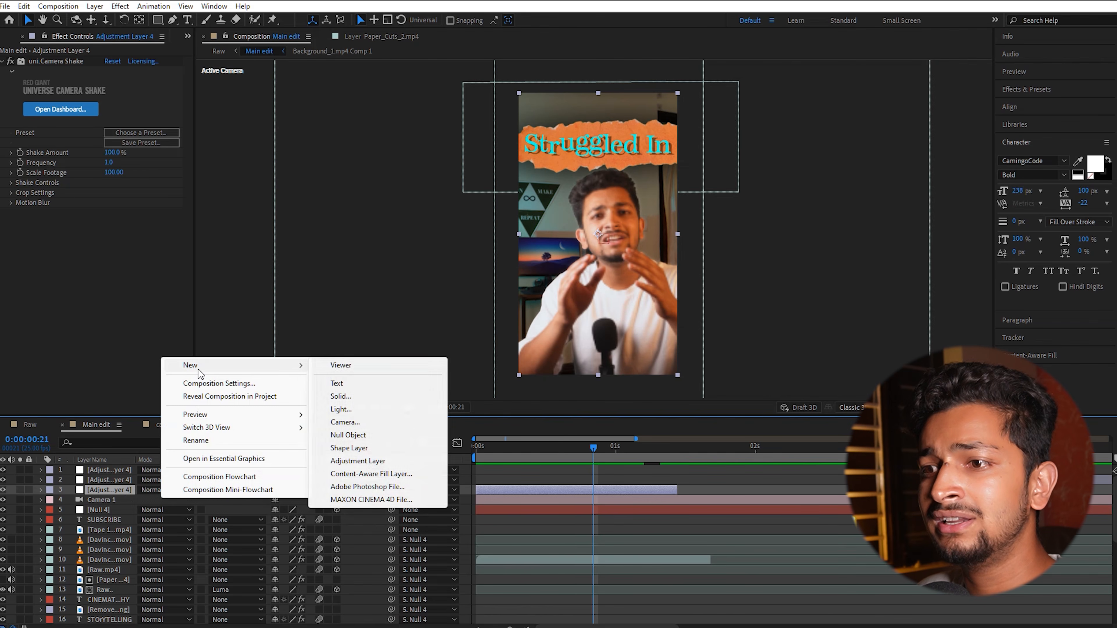
left_click(345, 461)
key("ctrl+z")
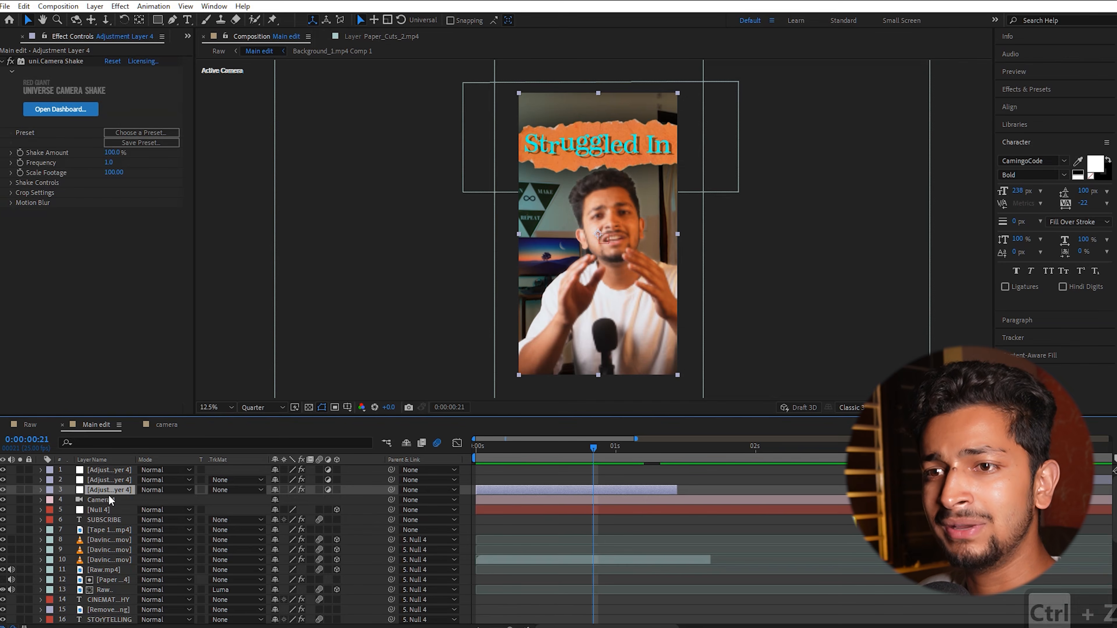
With the third adjustment layer selected, search Effects & Presets for "time", look over the list and clear the search.
key("ctrl+space")
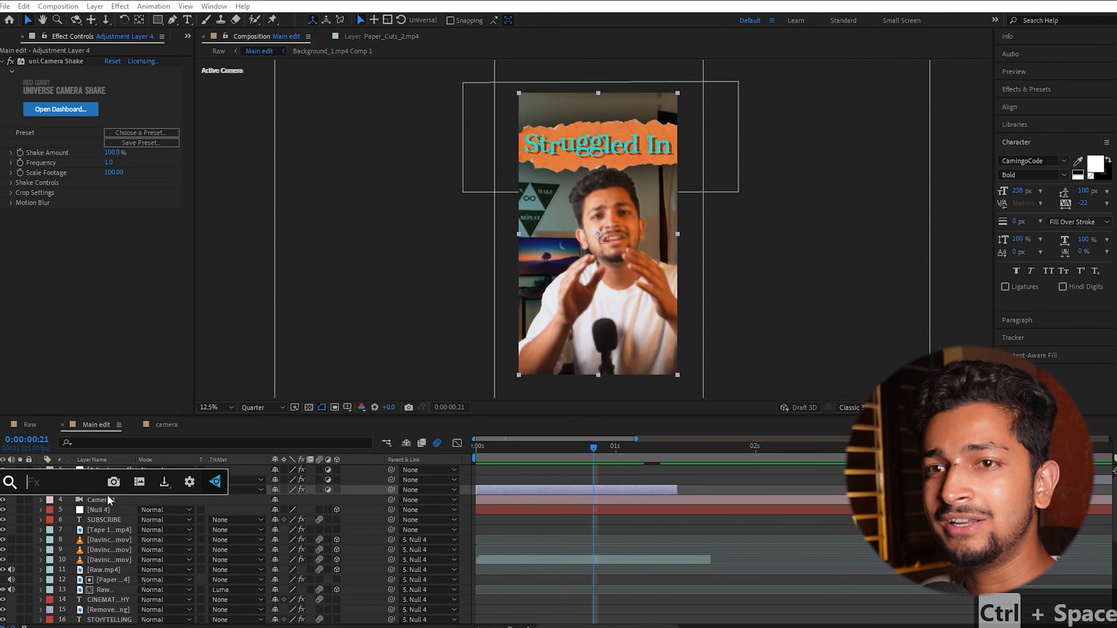
key("Escape")
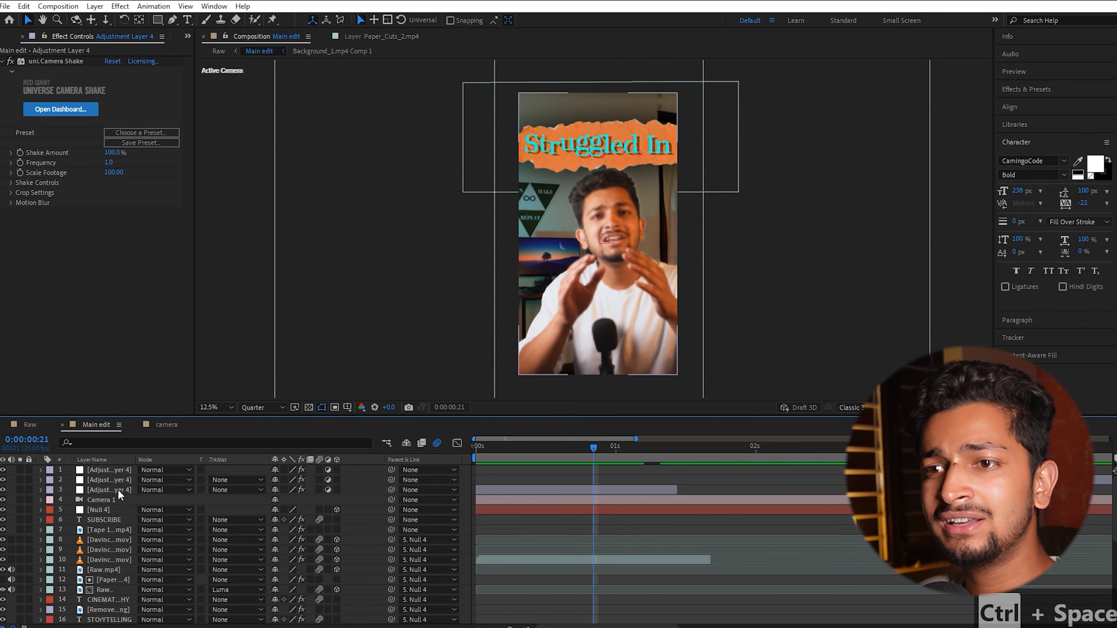
left_click(118, 490)
left_click(1042, 90)
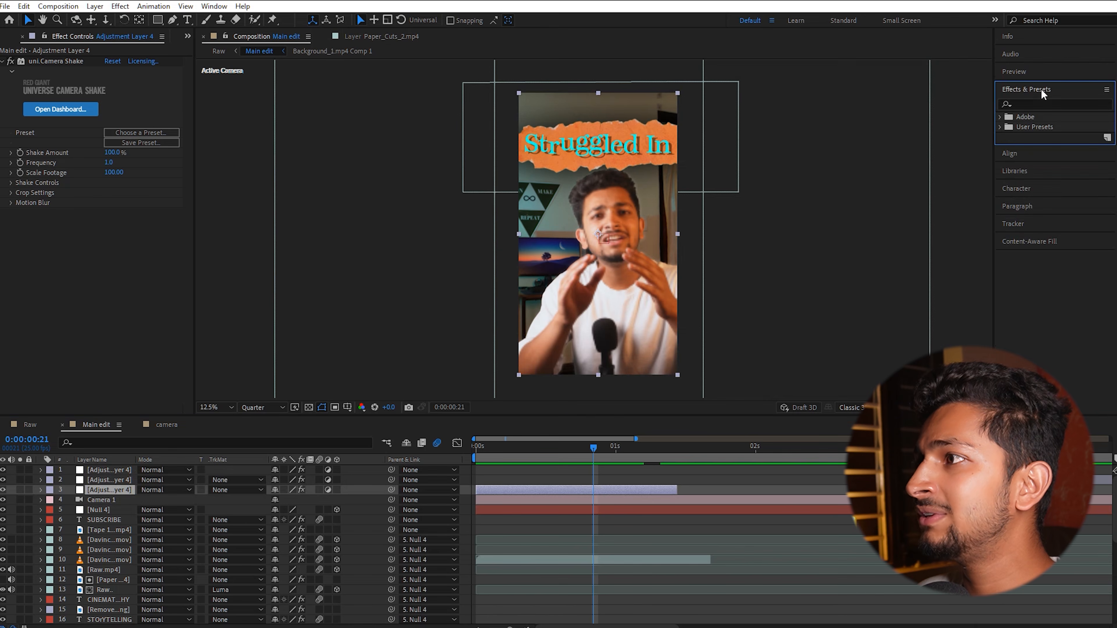
left_click(1035, 104)
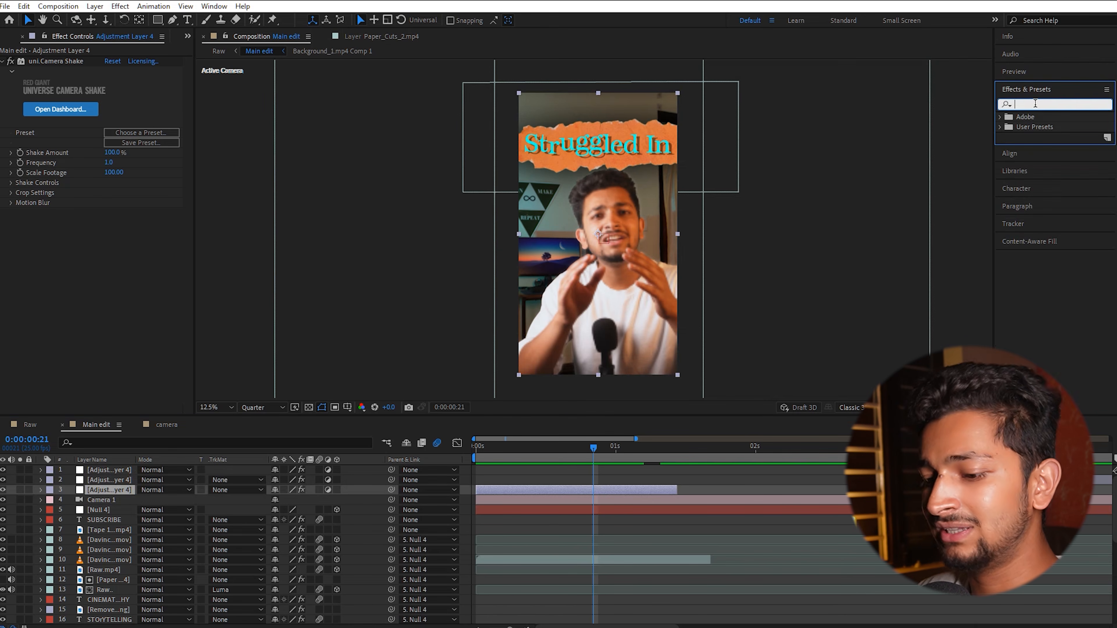
type("time")
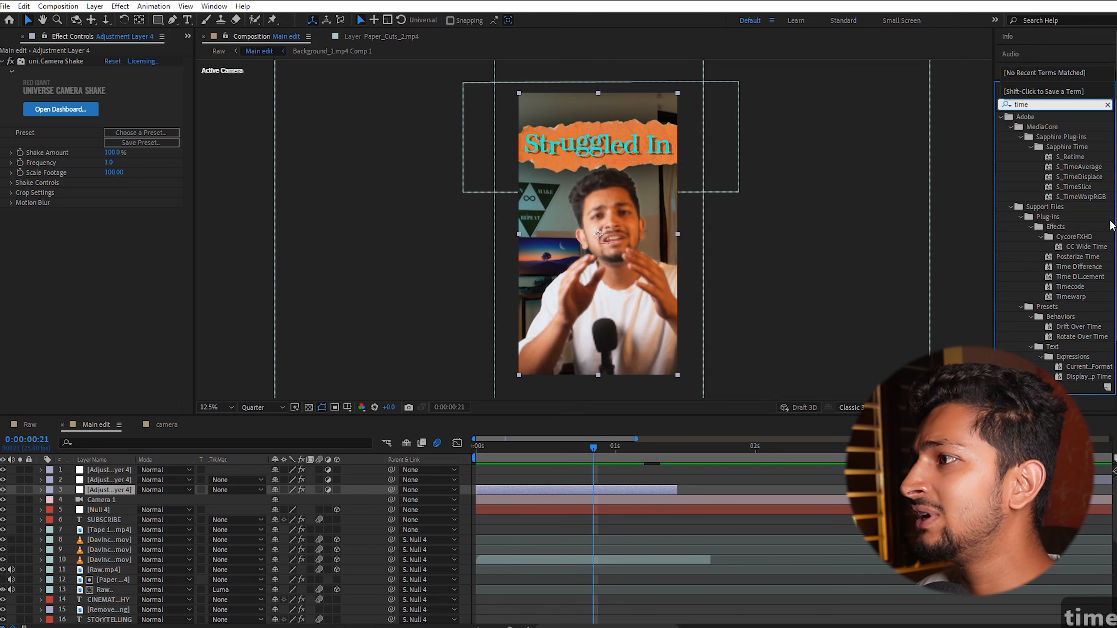
scroll(1076, 238, "down", 3)
scroll(1095, 243, "up", 3)
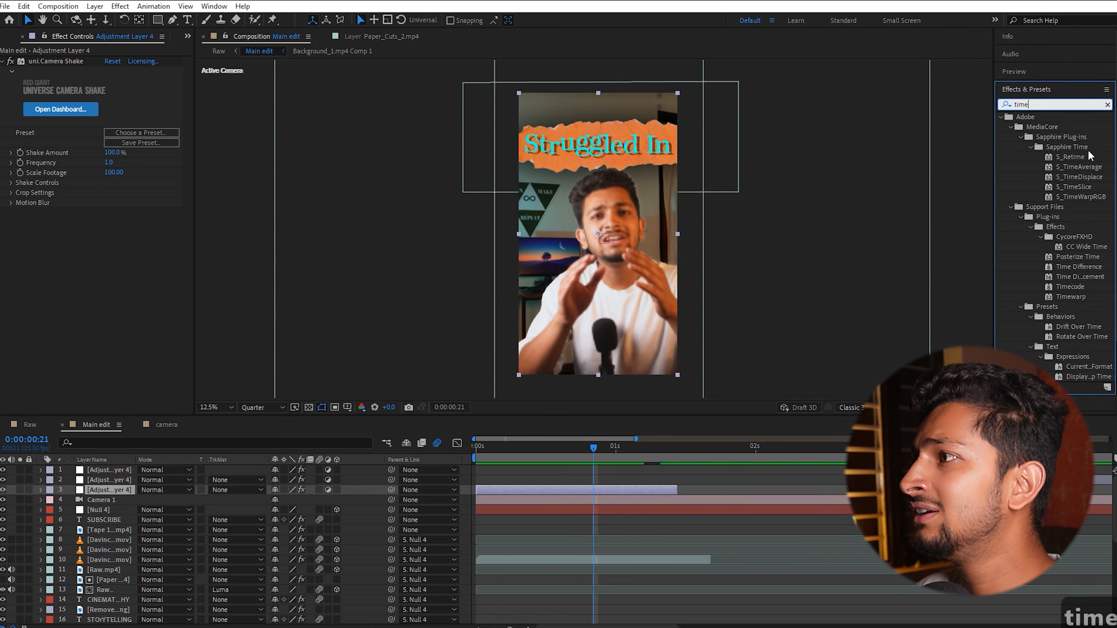
left_click(1108, 105)
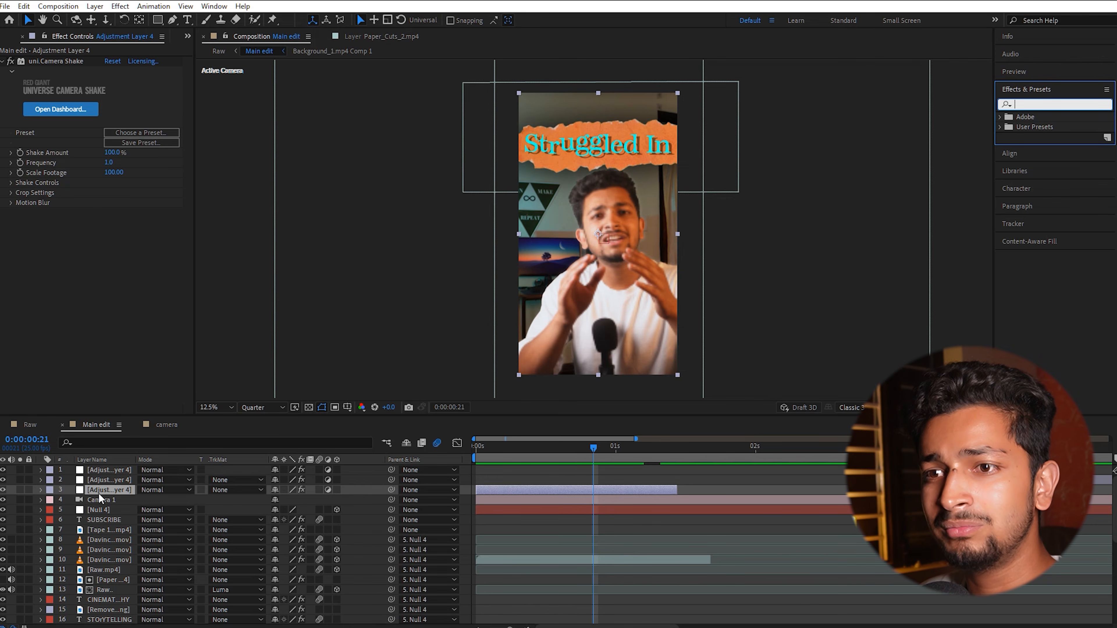
Search the quick effect finder for "camera" to locate uni.Camera Shake for the selected adjustment layer.
key("ctrl+space")
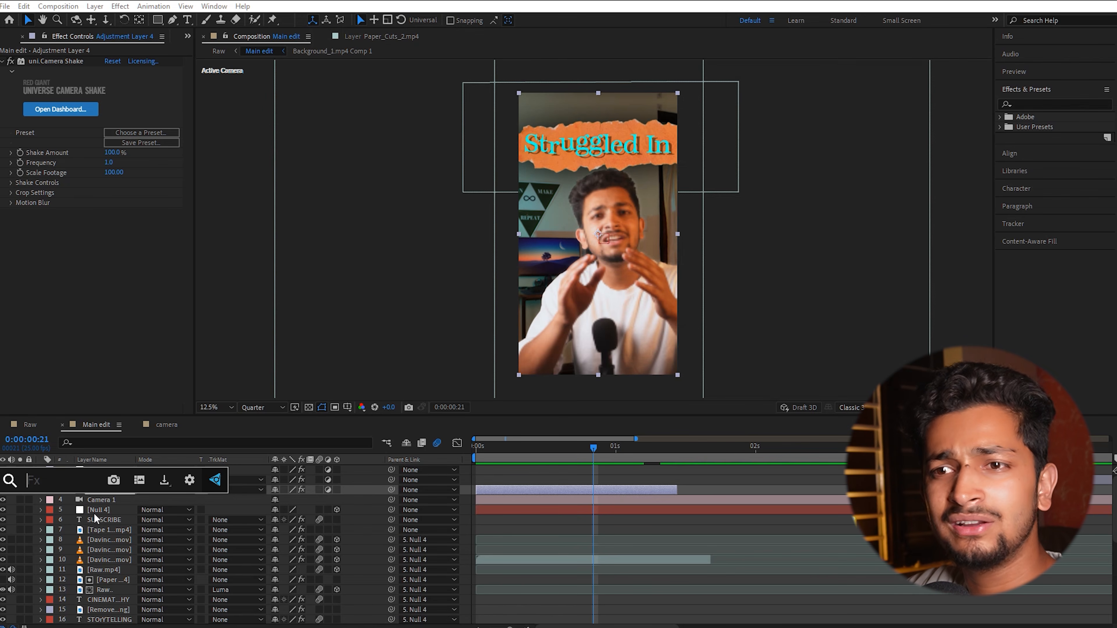
key("Escape")
key("ctrl+space")
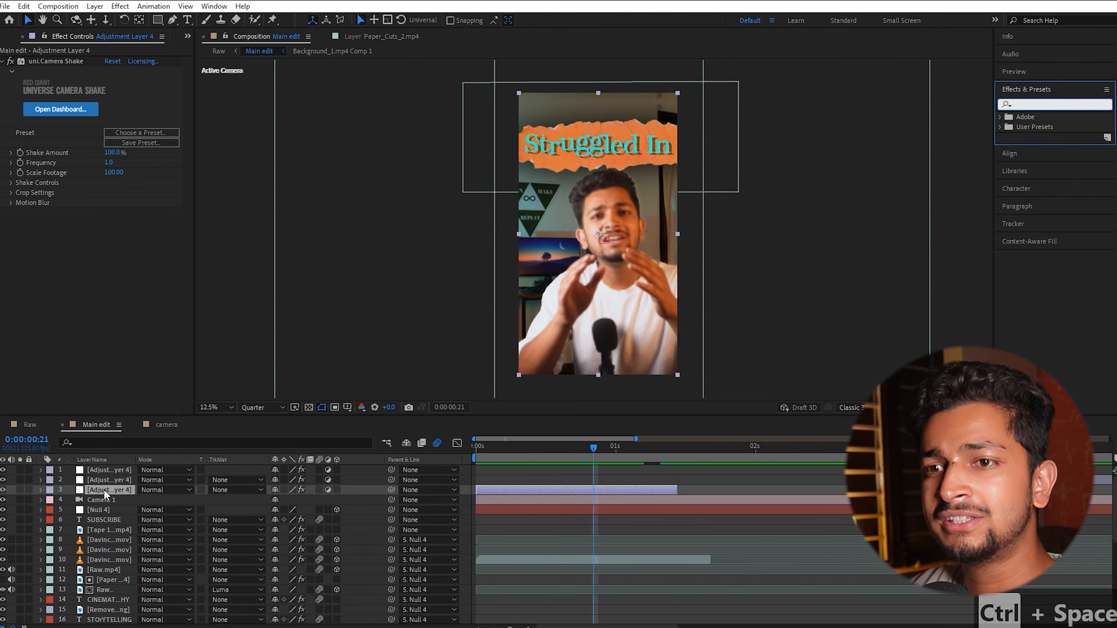
type("camera")
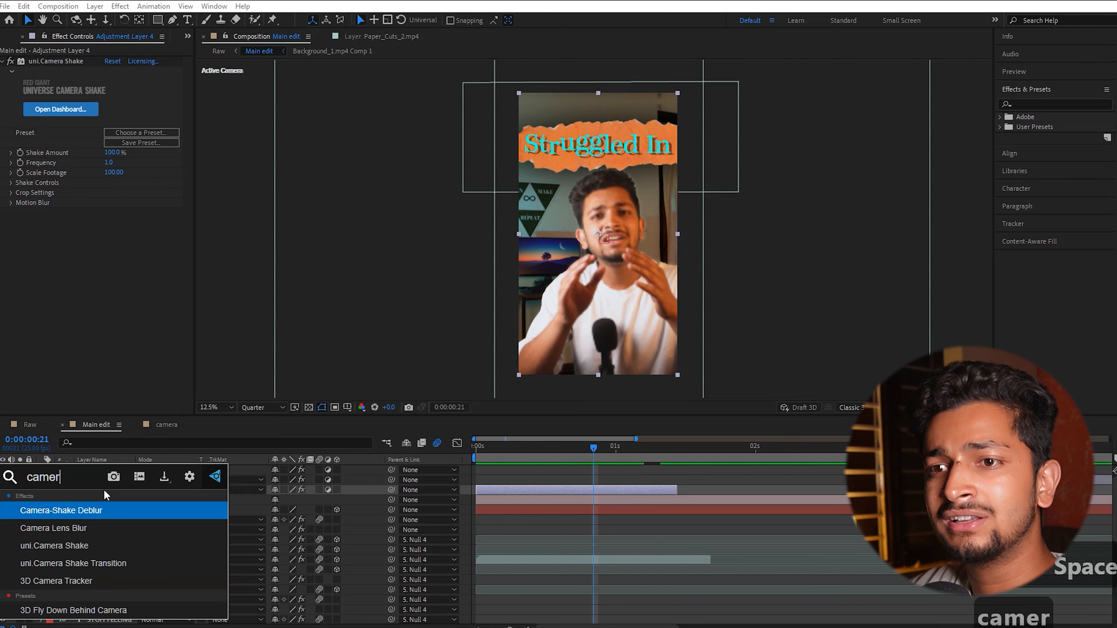
left_click(105, 546)
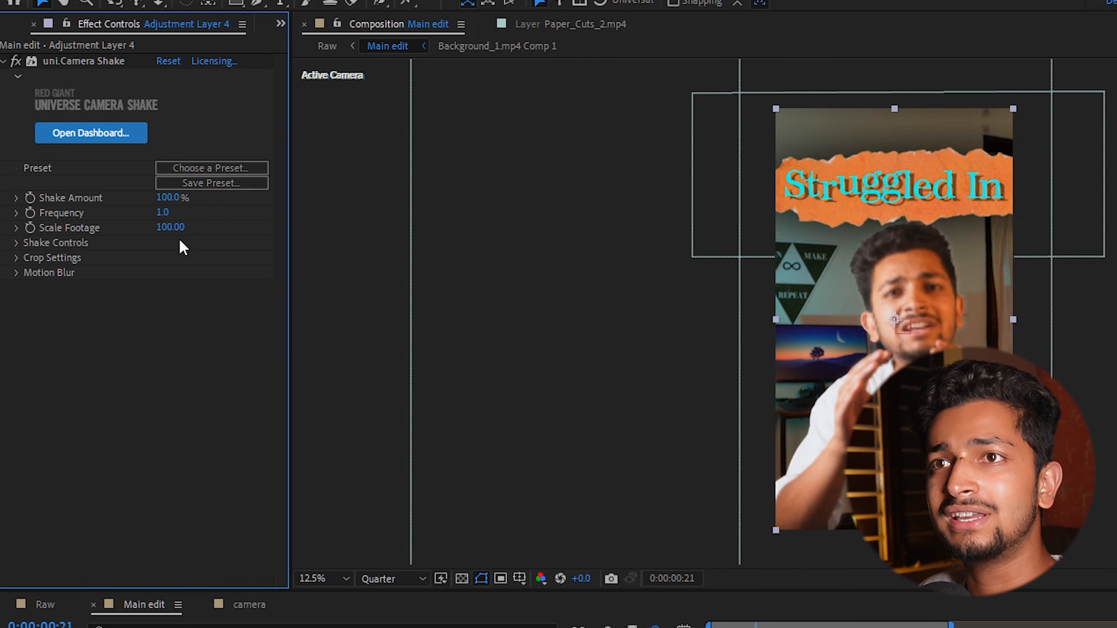
Scrub the Main edit composition and the Premiere Pro reference clip to compare the shaking motion of their title shots.
left_click_drag(858, 627, 760, 627)
left_click_drag(374, 627, 423, 627)
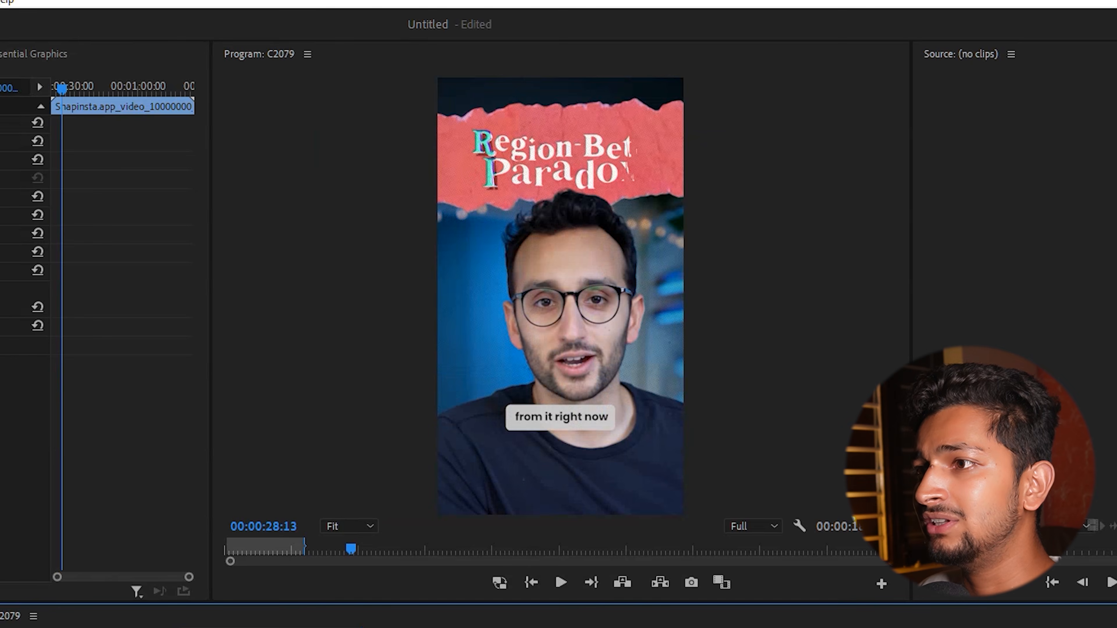
mouse_move(471, 627)
left_mouse_down()
mouse_move(437, 627)
mouse_move(462, 627)
left_mouse_up()
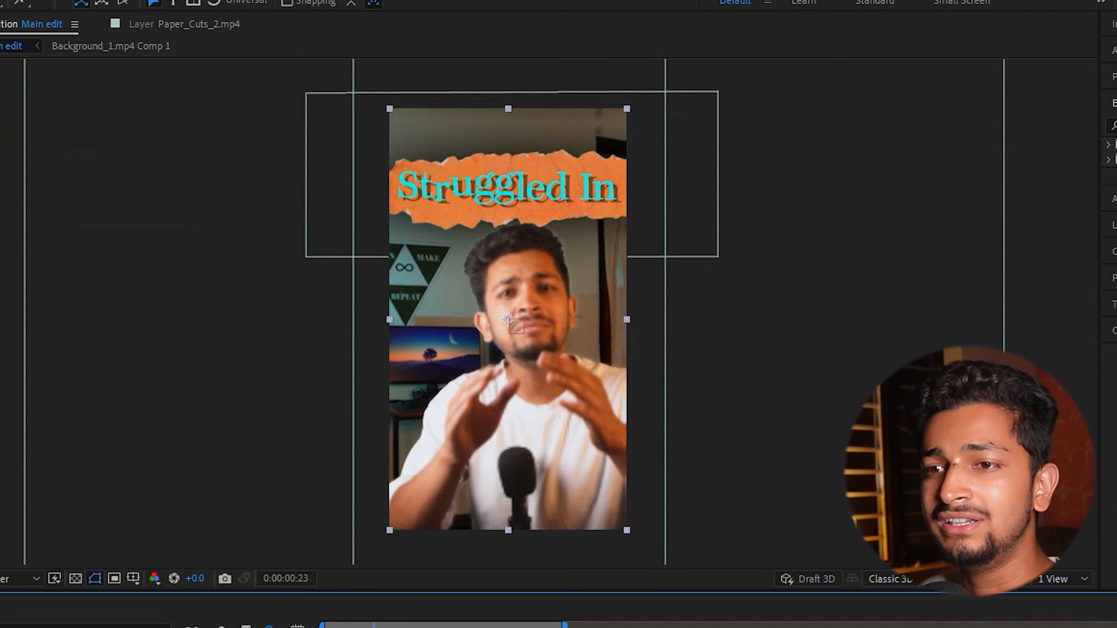
left_click_drag(514, 627, 531, 627)
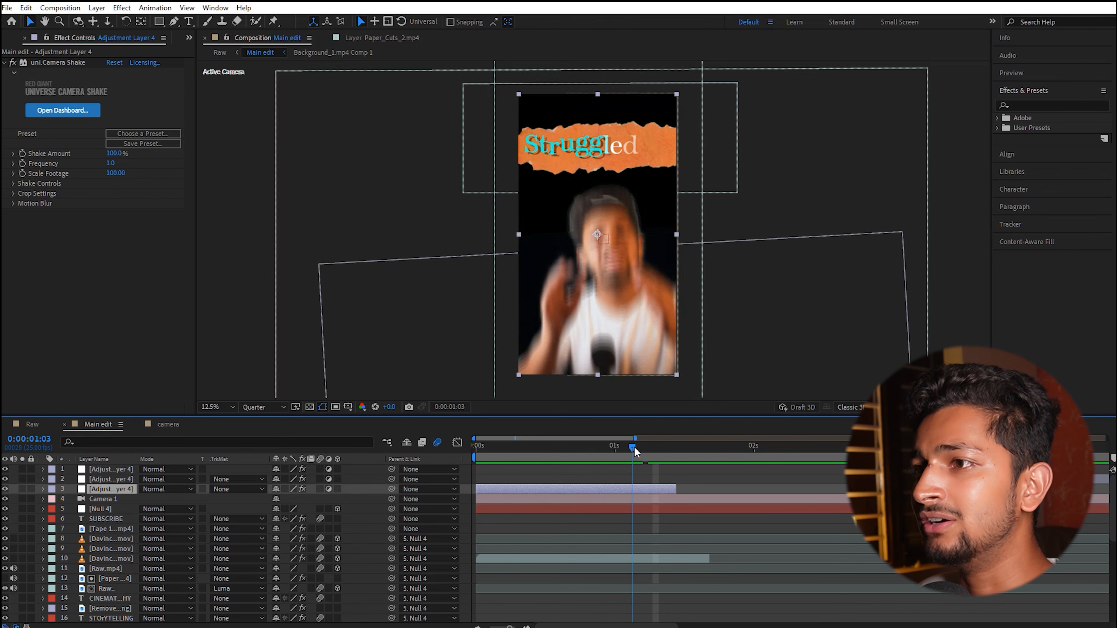
Reveal the Opacity keyframes of the Raw.mp4 layer 32 and step through the frames where the talking-head shot fades.
left_click_drag(613, 446, 618, 446)
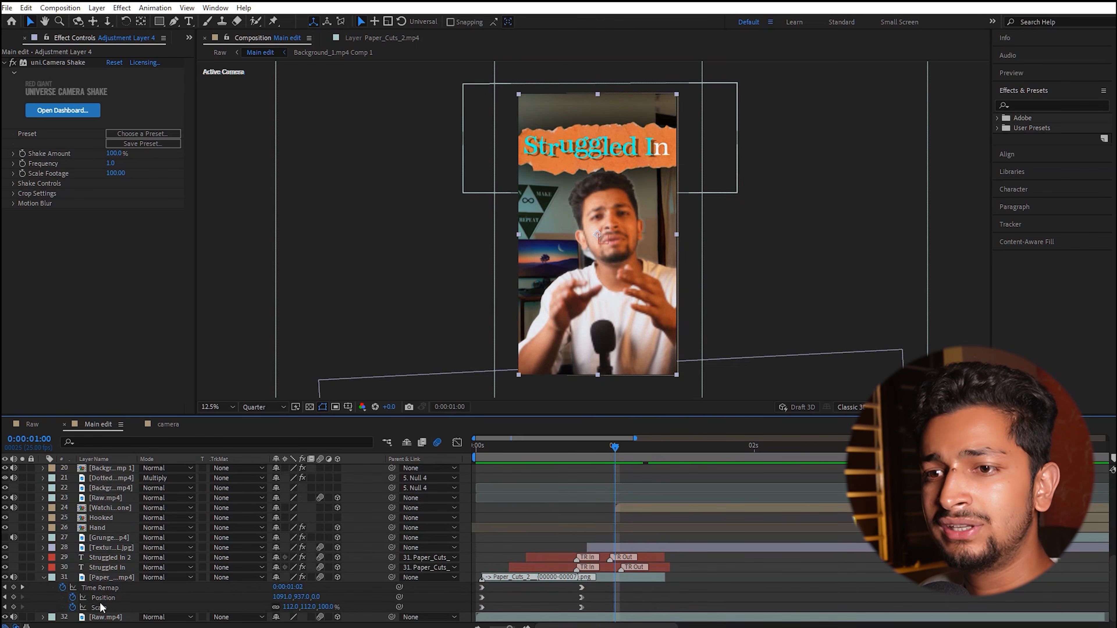
left_click(98, 617)
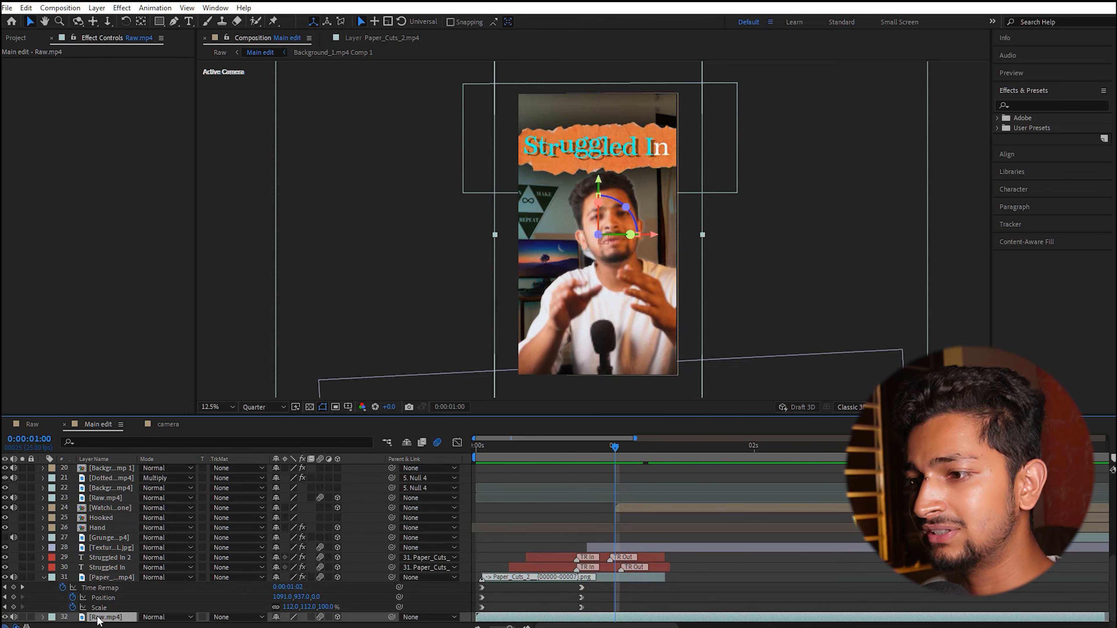
key("t")
left_click_drag(614, 446, 649, 453)
key("Page_Up")
key("Page_Up")
key("Page_Down")
key("Page_Down")
key("Page_Down")
Switch to Premiere Pro and step frame by frame through the reference clip's transition from the paper title to the dark background.
key("alt+Tab")
key("space")
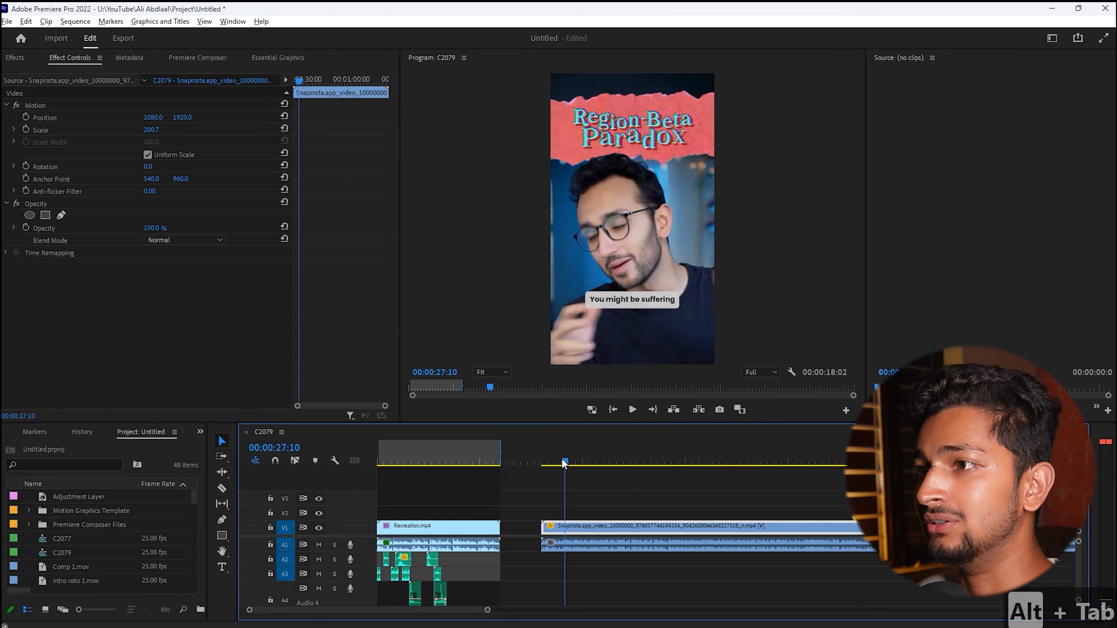
left_click_drag(573, 461, 573, 463)
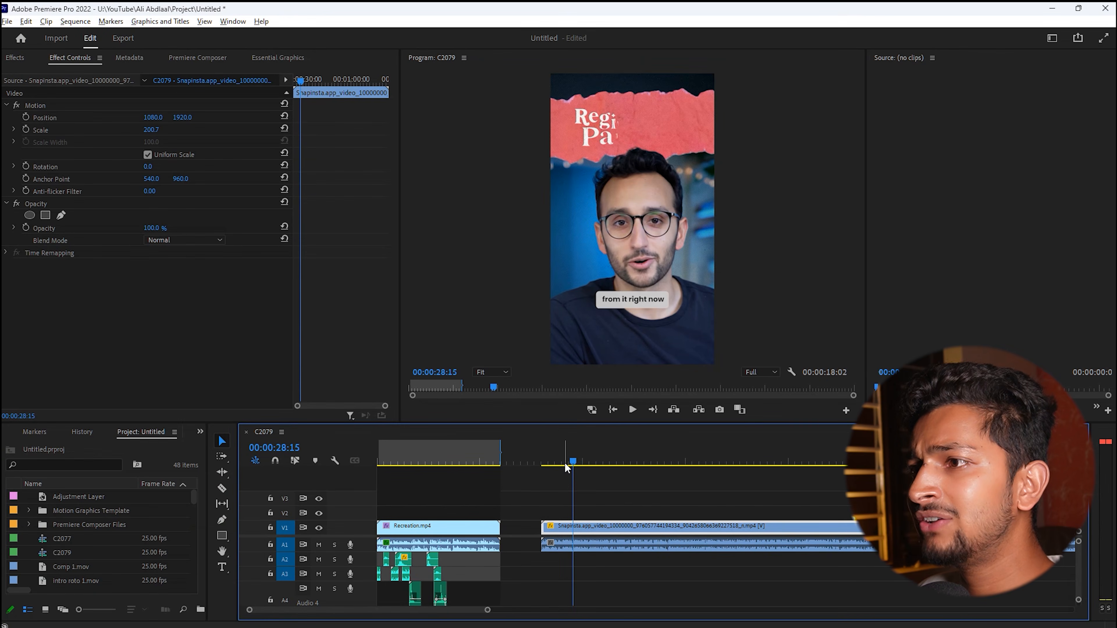
key("Right")
key("Right")
key("Right")
key("Left")
key("Left")
key("Right")
key("Right")
key("Right")
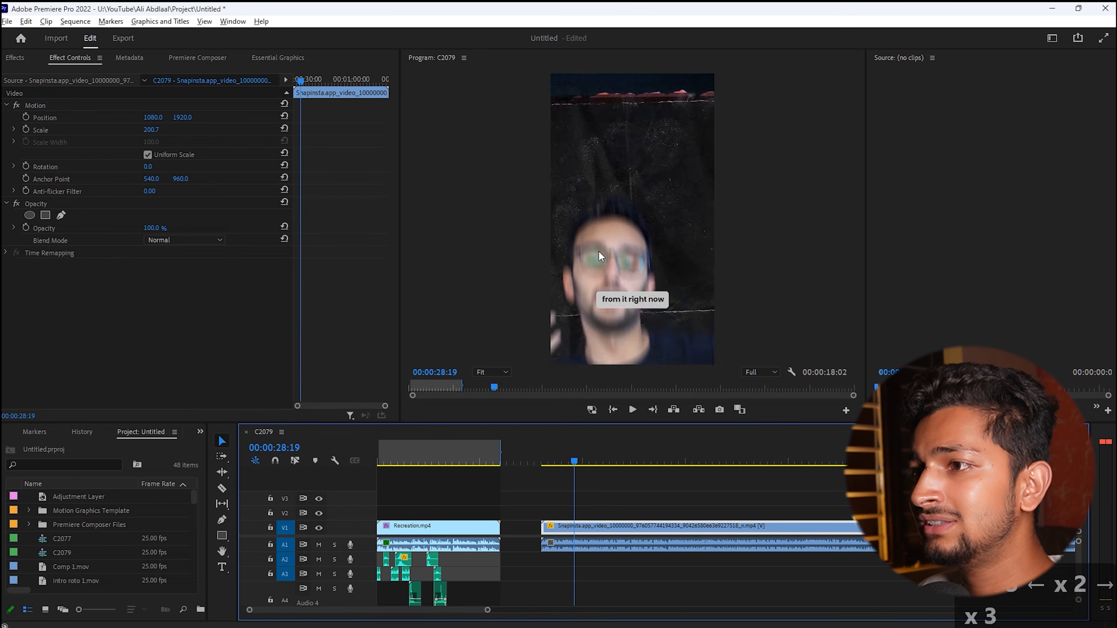
key("Right")
key("Right")
key("Right")
key("Right")
key("Right")
key("Right")
key("Right")
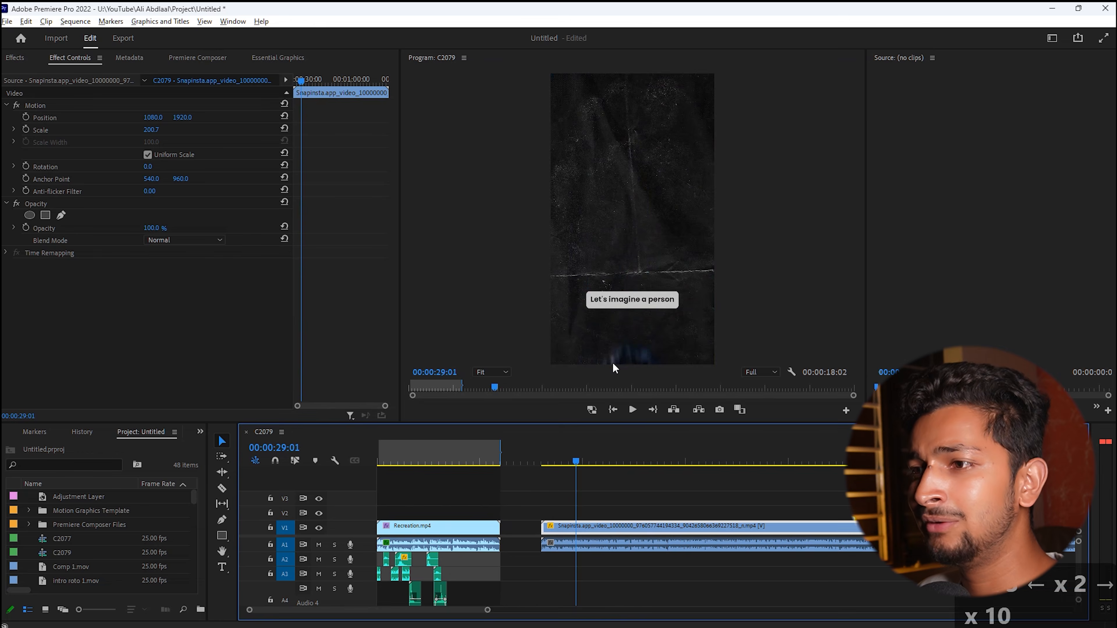
Switch back to After Effects and examine the Raw.mp4 opacity fade around one second, scrubbing on into the seated-man scene.
key("alt+Tab")
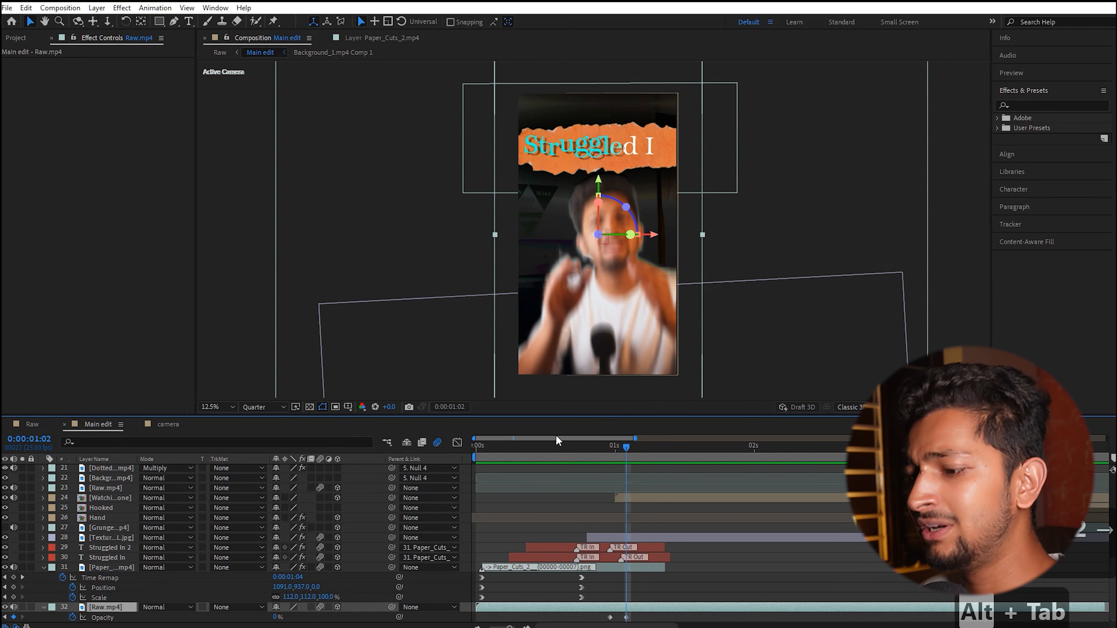
key("ctrl+Left")
key("ctrl+Left")
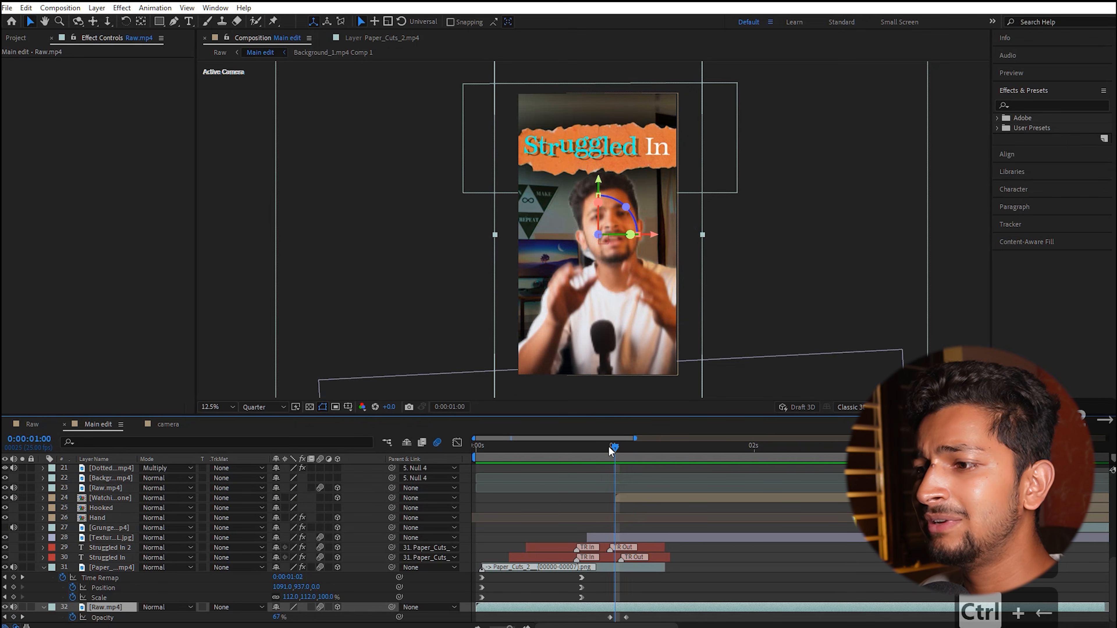
key("ctrl+Left")
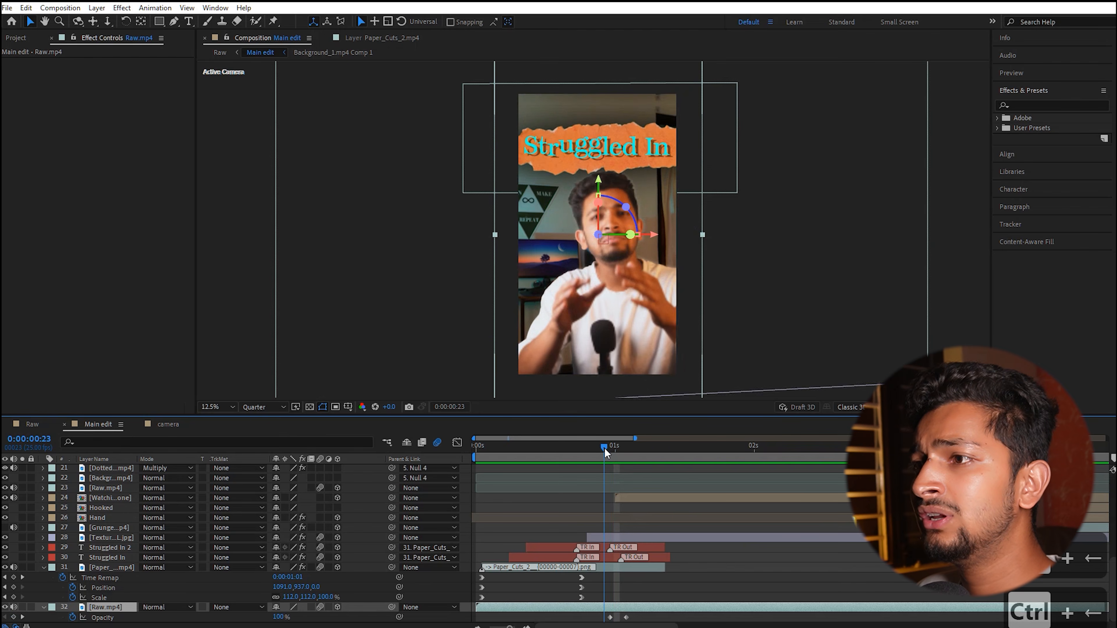
left_click_drag(613, 453, 621, 454)
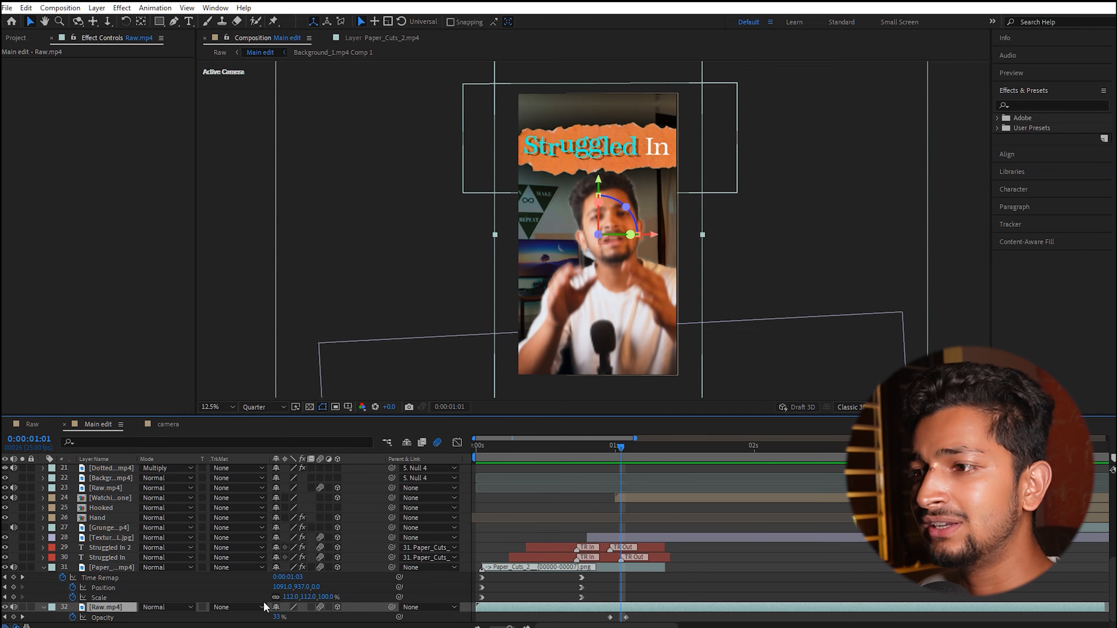
left_click_drag(608, 448, 687, 446)
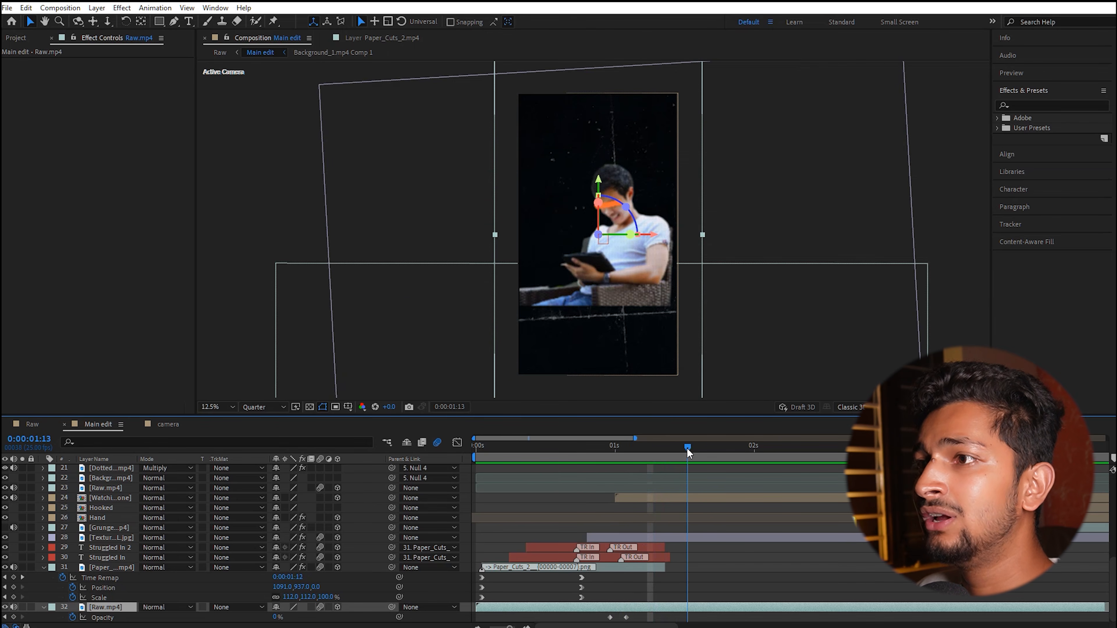
Select the paper texture layer to examine its S_Shake settings and scrub the seated-man scene to about 0:00:02:02.
left_click(744, 539)
left_click(704, 447)
left_click_drag(701, 445, 766, 448)
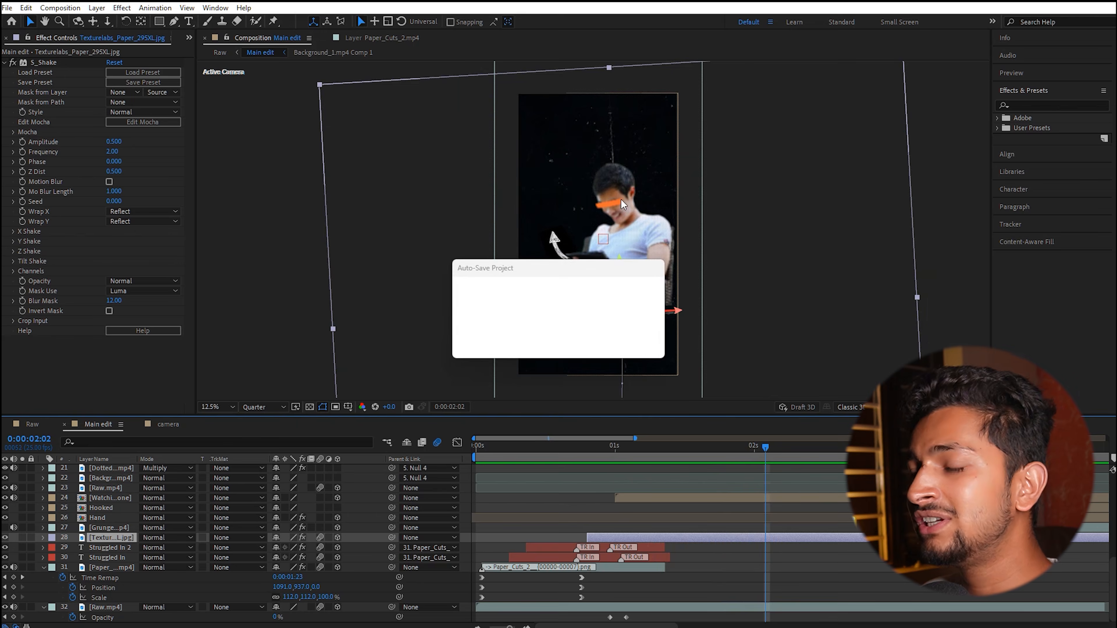
Look through the Main edit layer stack and scrub the seated-man scene back to about 0:00:01:21.
scroll(591, 513, "up", 10)
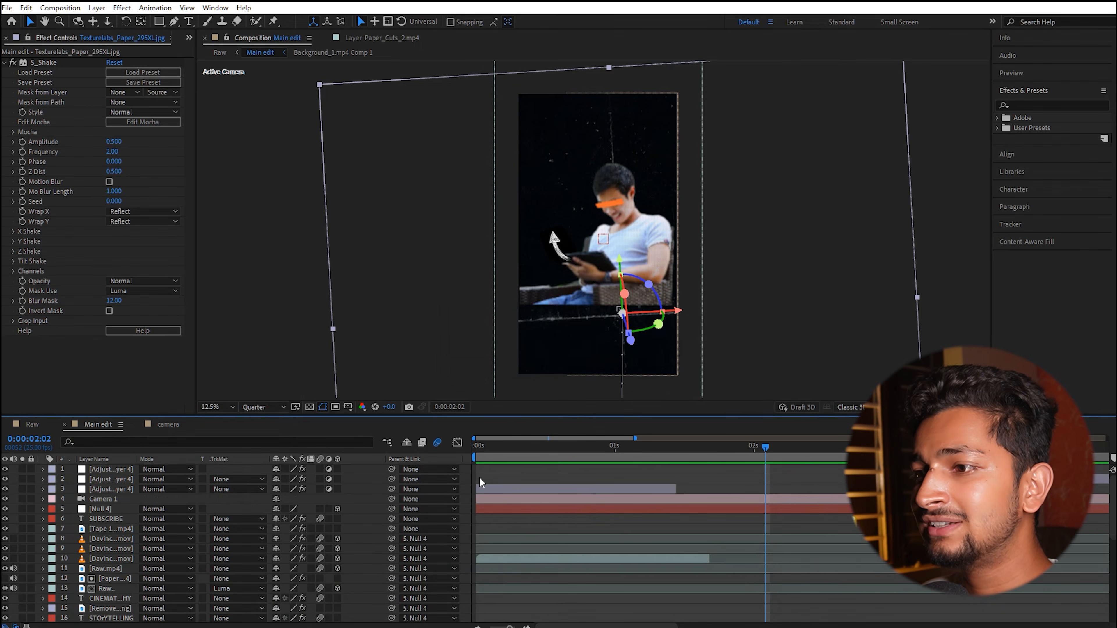
left_click_drag(613, 450, 734, 464)
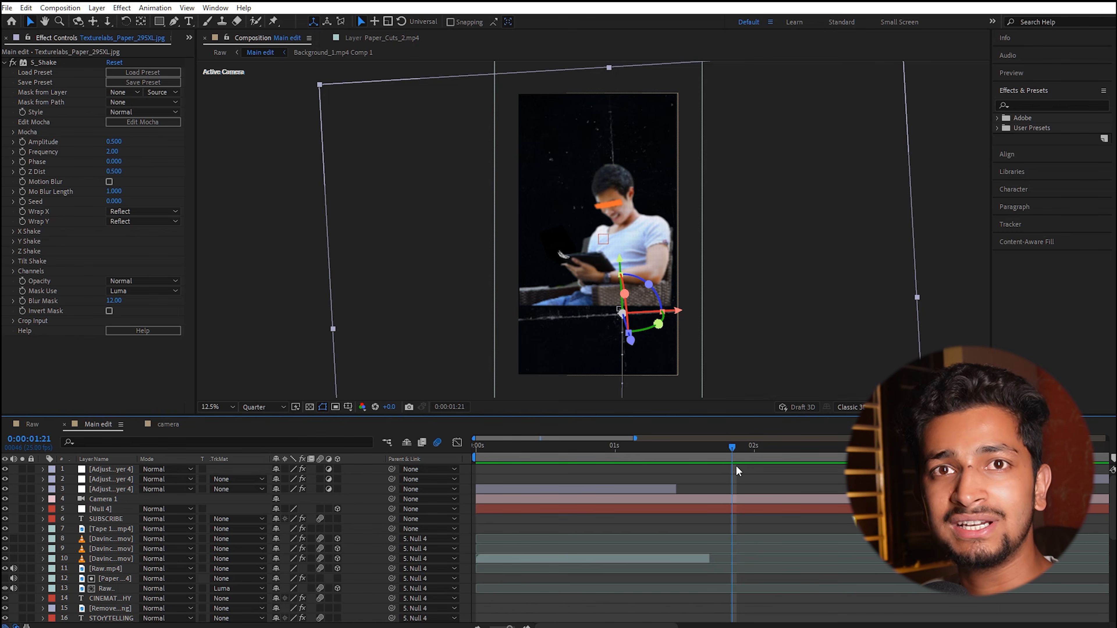
scroll(720, 493, "down", 5)
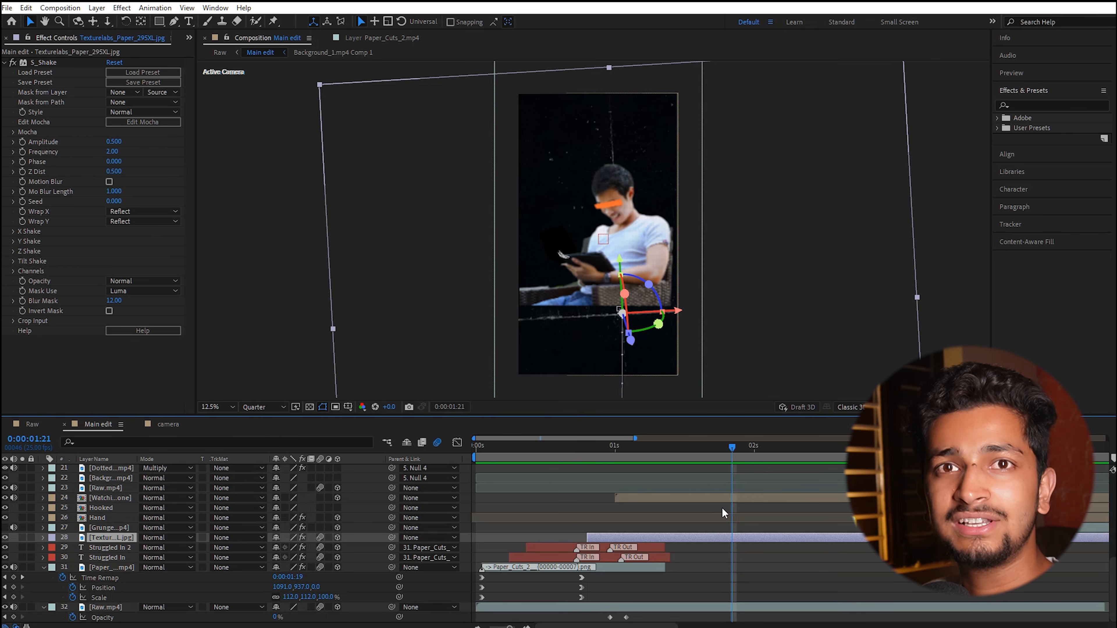
mouse_move(733, 446)
left_mouse_down()
mouse_move(677, 448)
mouse_move(734, 448)
left_mouse_up()
Switch to Premiere Pro and scrub the reference clip around 00:00:29:01 to examine its dark creased-paper background.
key("alt+Tab")
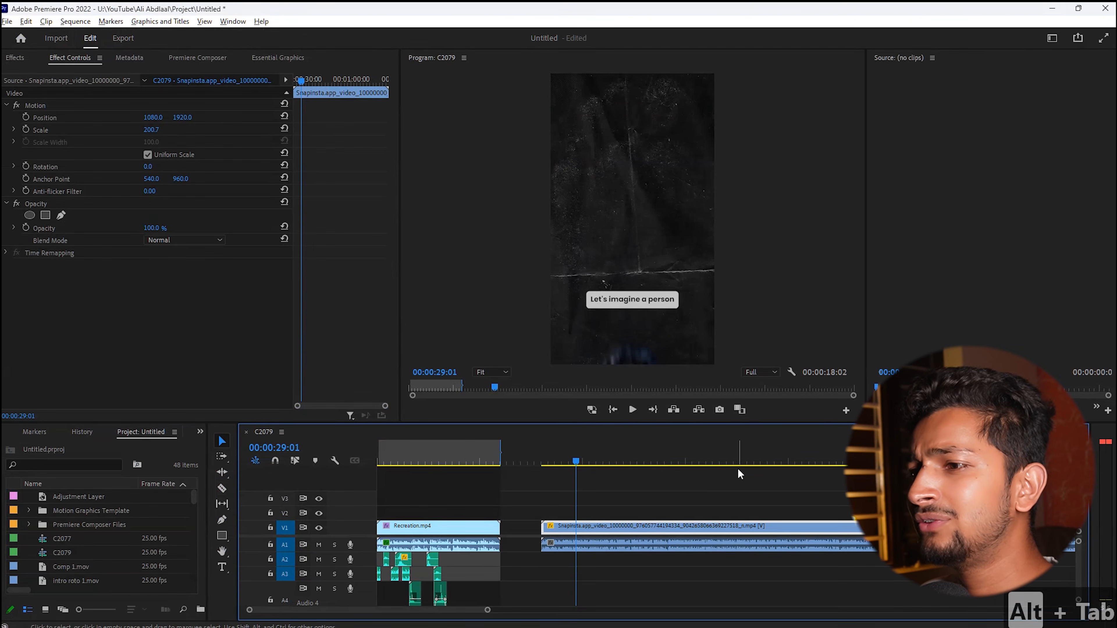
left_click(570, 460)
mouse_move(573, 457)
left_mouse_down()
mouse_move(611, 450)
mouse_move(589, 451)
left_mouse_up()
Switch back to After Effects, open the camera composition and shift the TYPE text slightly within the frame.
key("alt+Tab")
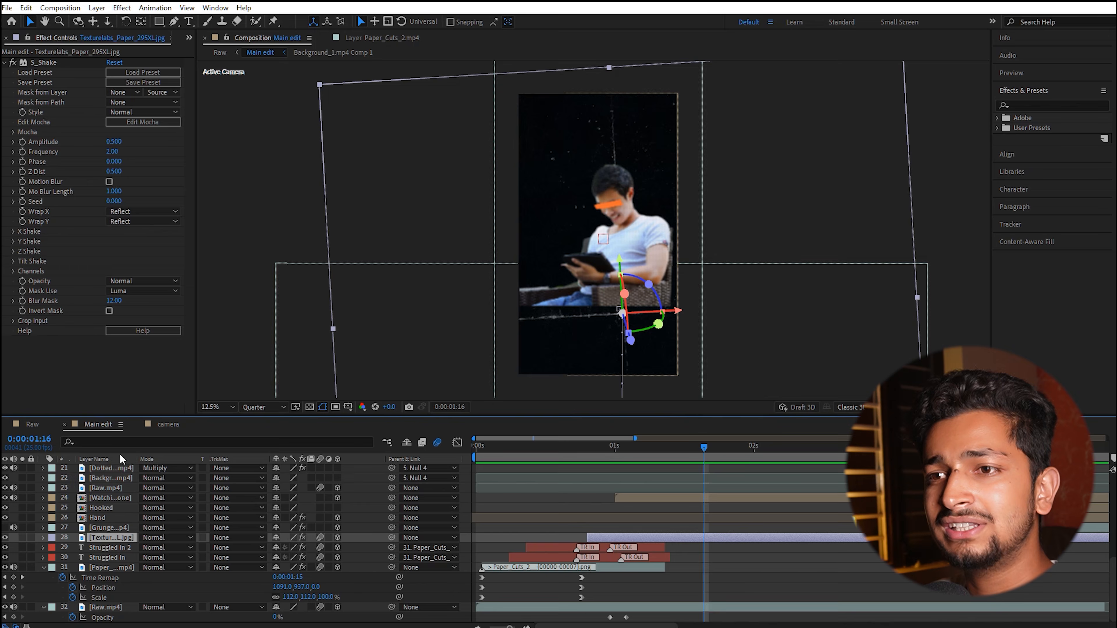
left_click(168, 424)
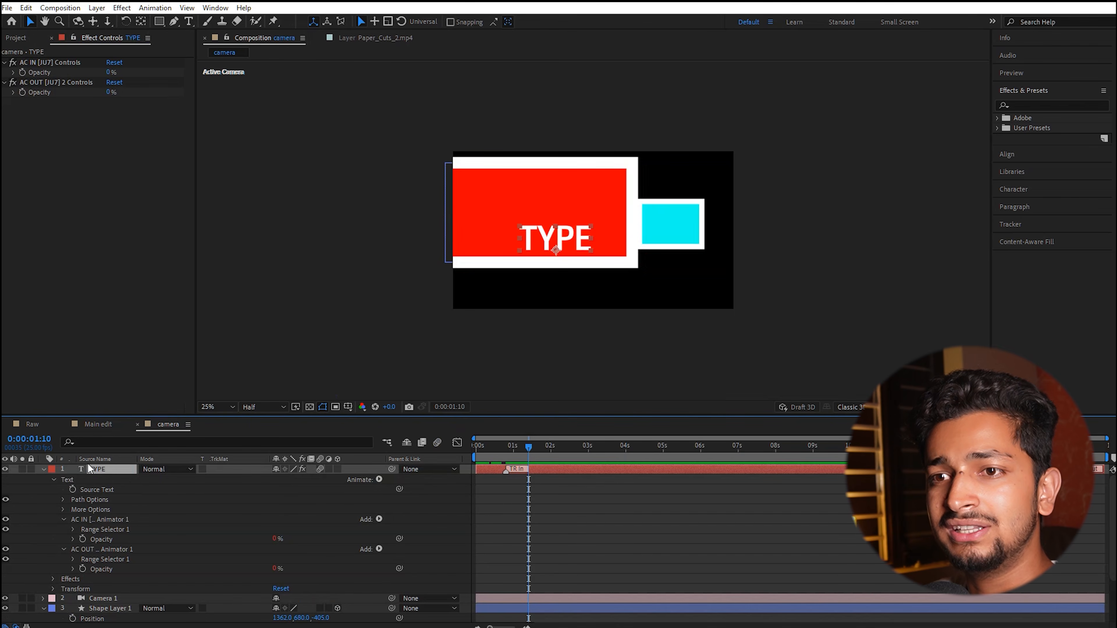
left_click(43, 470)
left_click(155, 611)
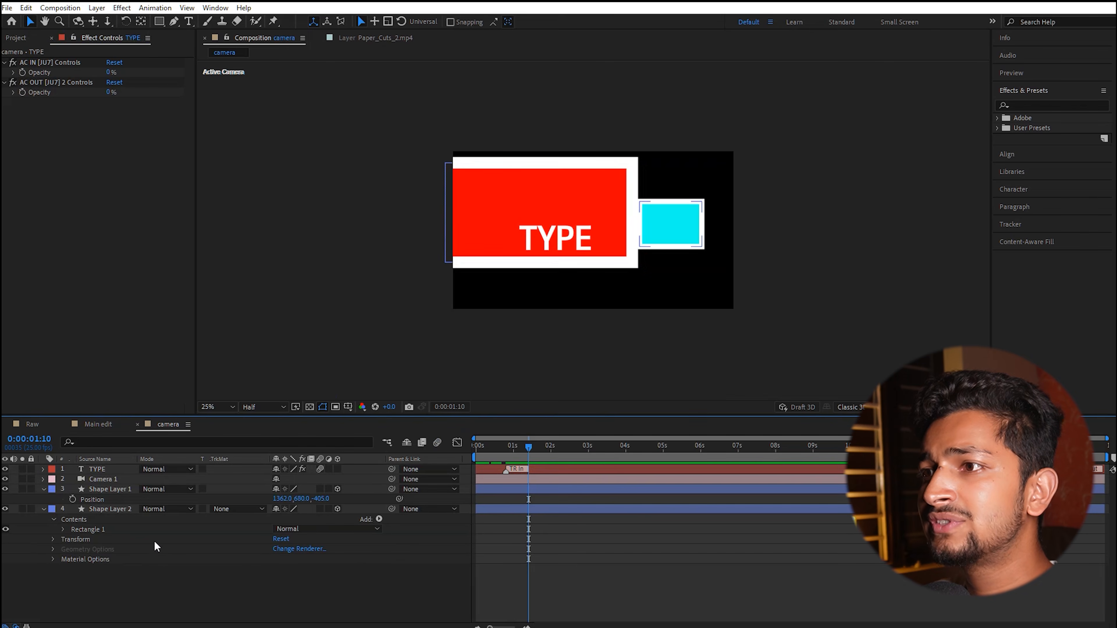
mouse_move(558, 241)
left_mouse_down()
mouse_move(599, 279)
mouse_move(573, 246)
left_mouse_up()
Delete Shape Layer 1 and Shape Layer 2, and place the TYPE text near the frame's centre.
left_click(106, 490)
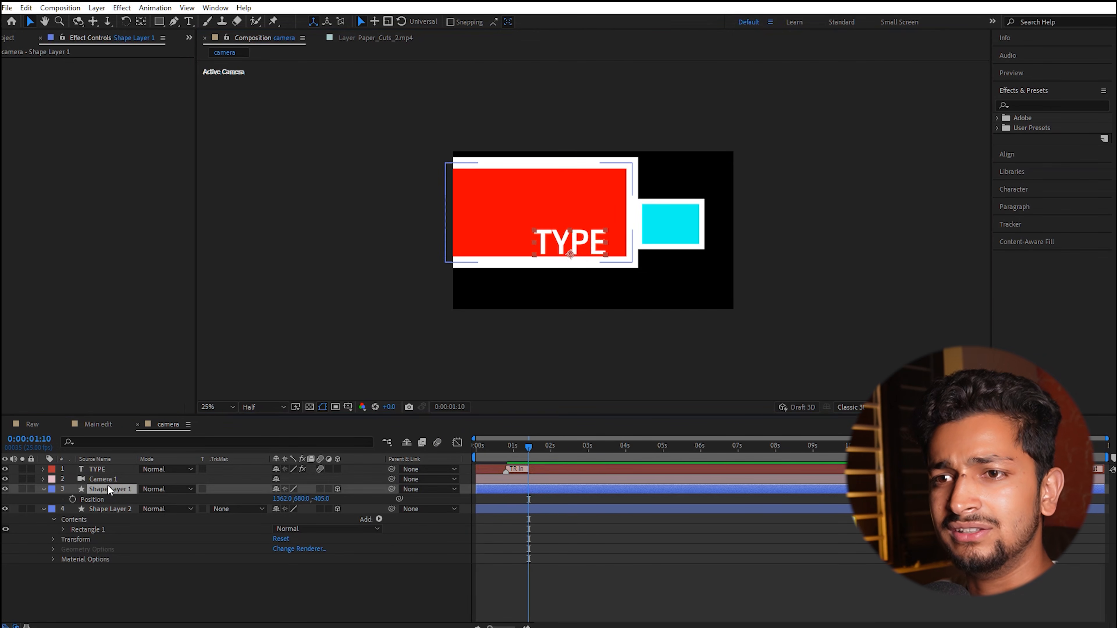
left_click(109, 511, "ctrl")
key("Delete")
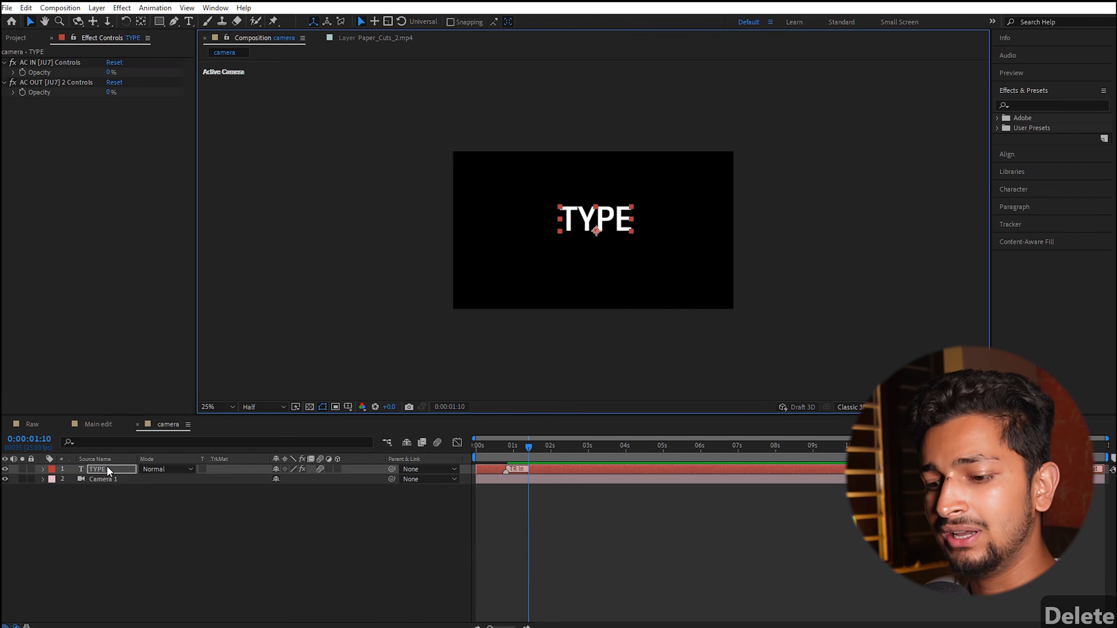
Add the expression wiggle(3,4) to the TYPE layer's Rotation and scrub the first second to preview the wobble.
key("r")
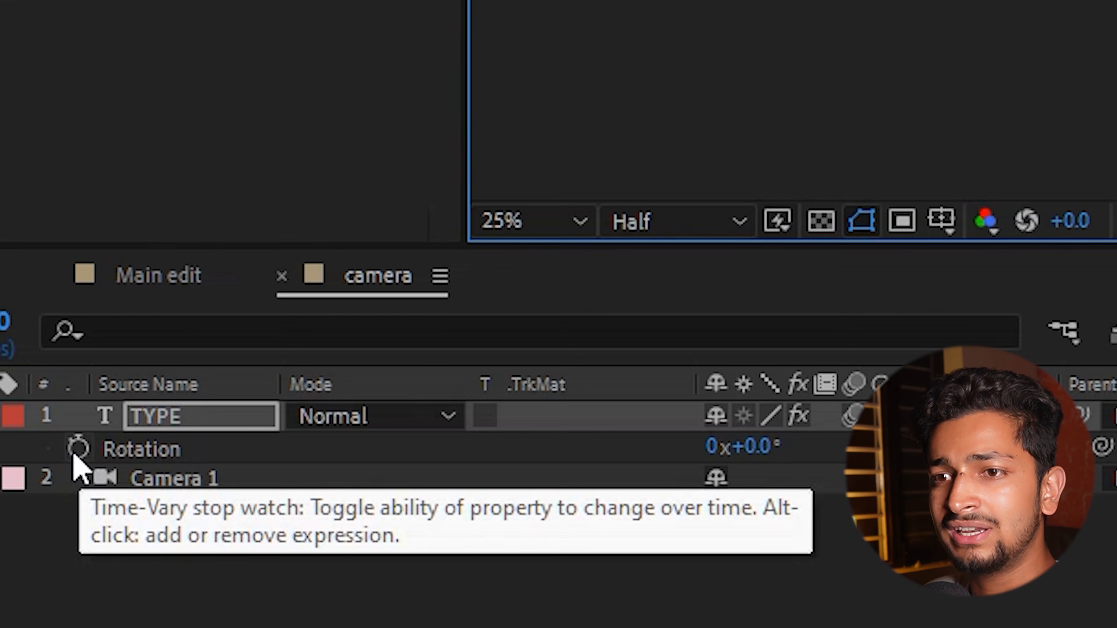
left_click(73, 456, "alt")
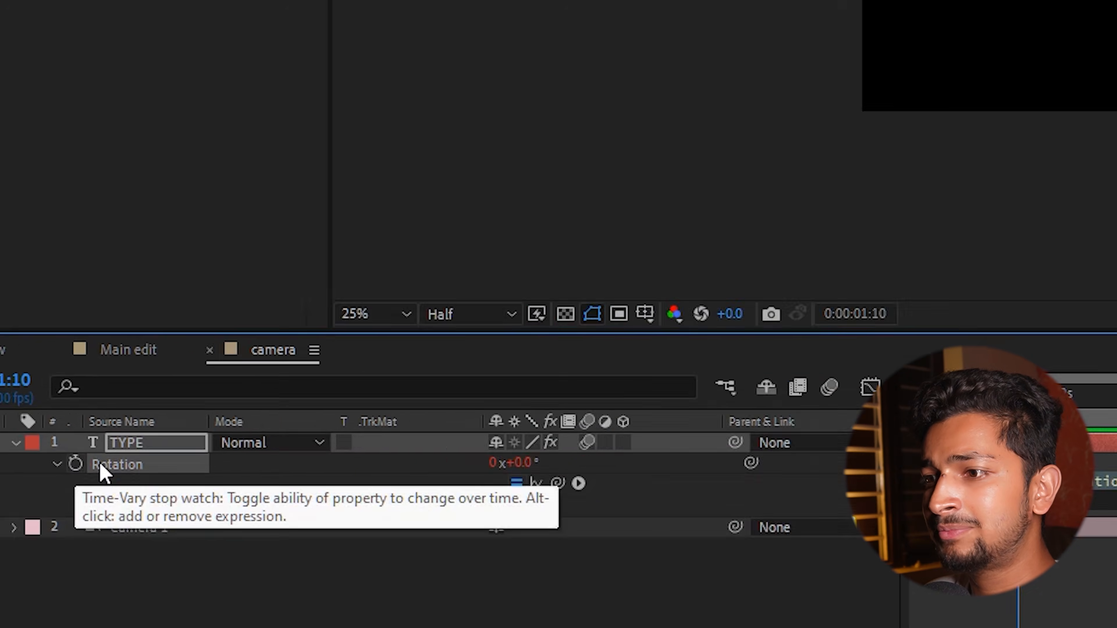
type("wiglle")
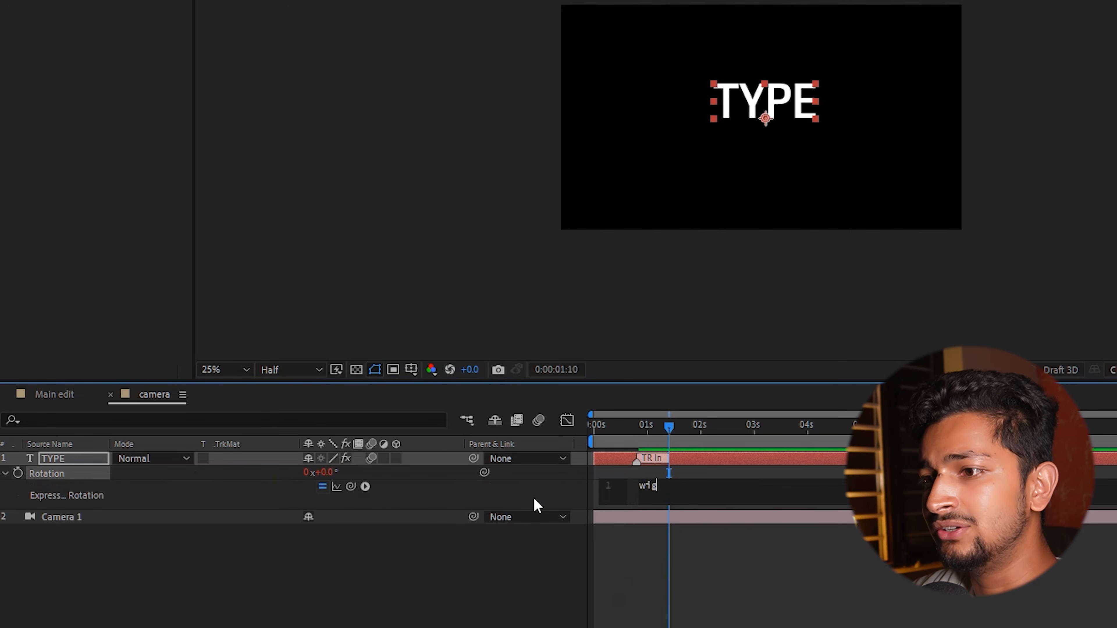
key("BackSpace")
key("BackSpace")
key("BackSpace")
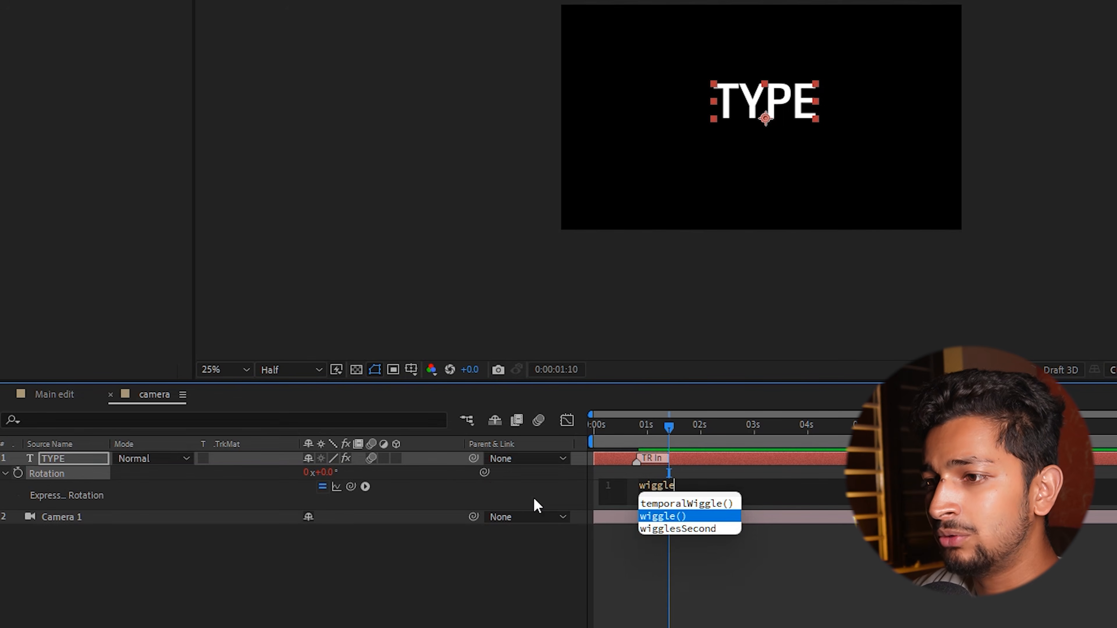
key("Return")
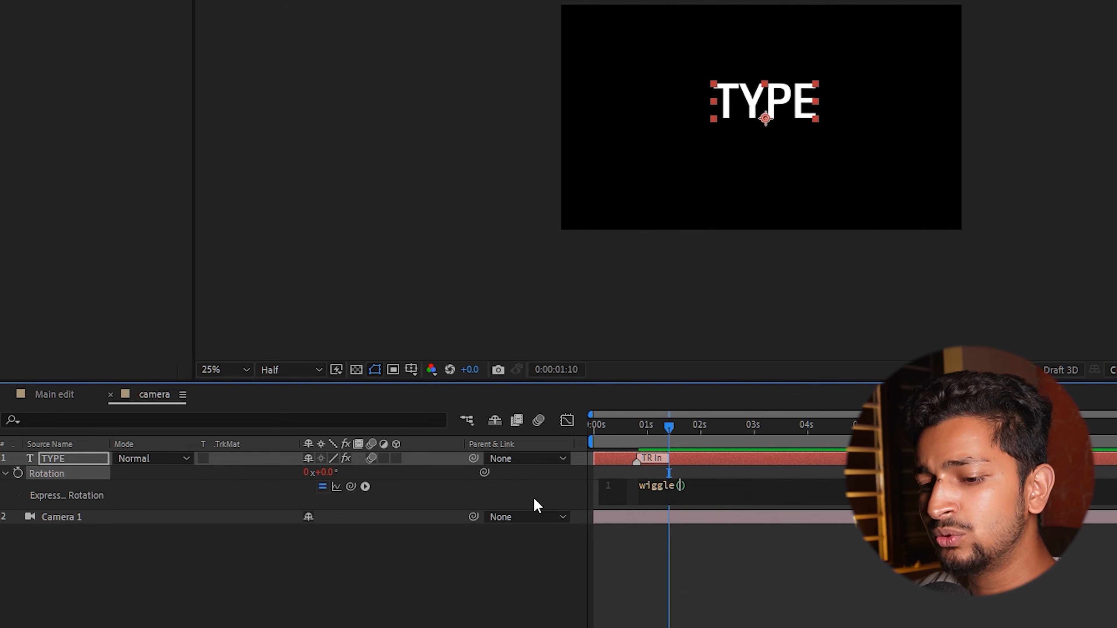
type("3,4")
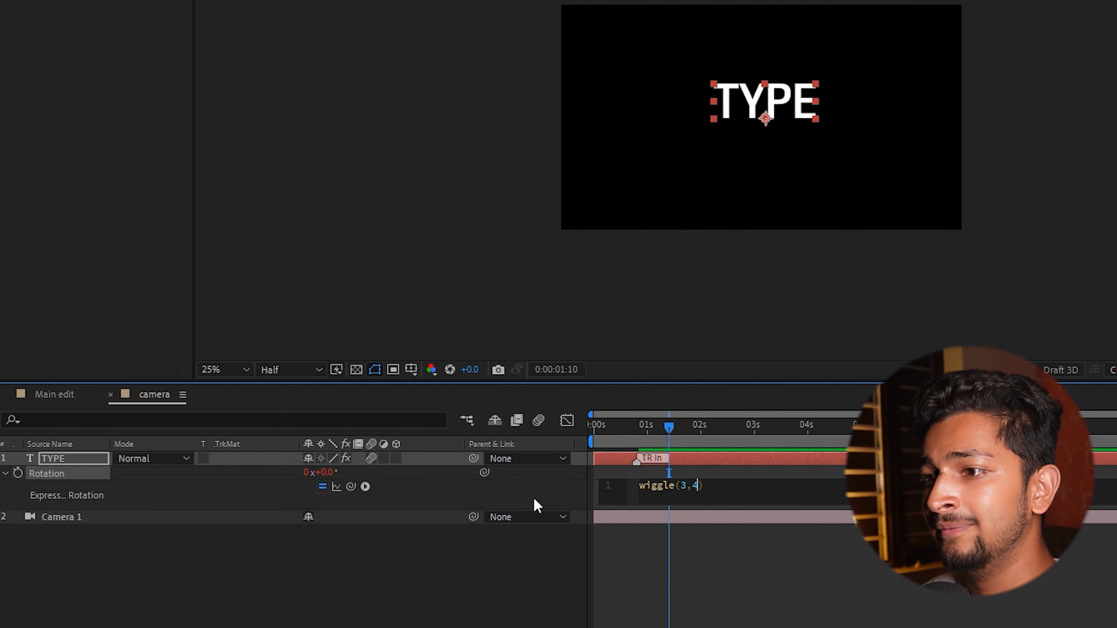
left_click(733, 576)
left_click_drag(668, 428, 618, 429)
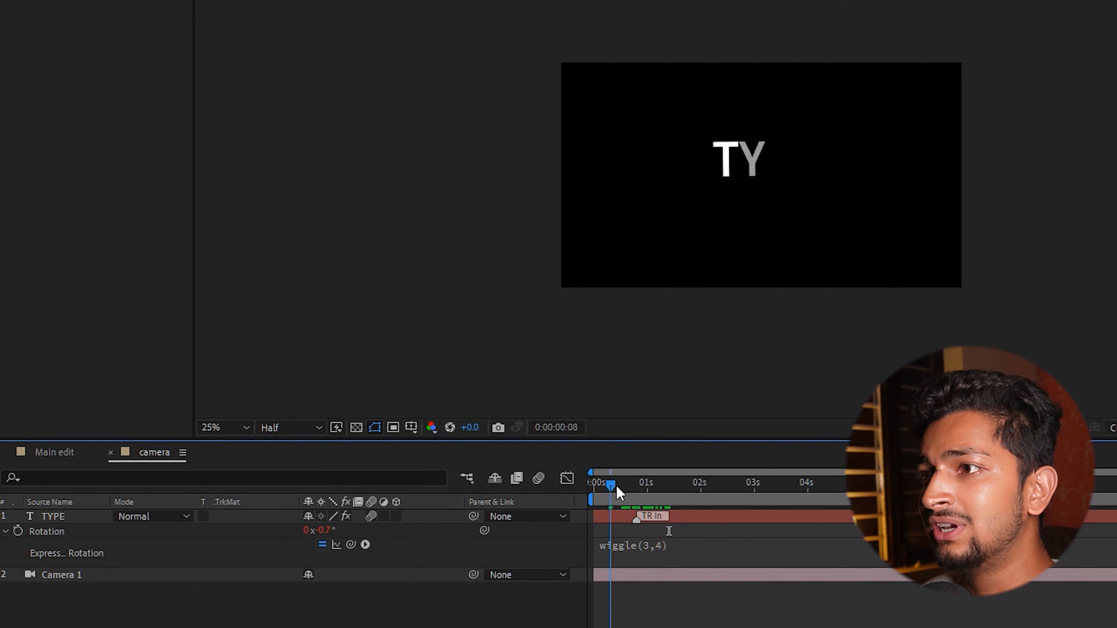
left_click_drag(619, 493, 658, 487)
Centre the TYPE layer's anchor point in its text and scrub back to 0:00:01:02 to check the rotation.
left_click(76, 518)
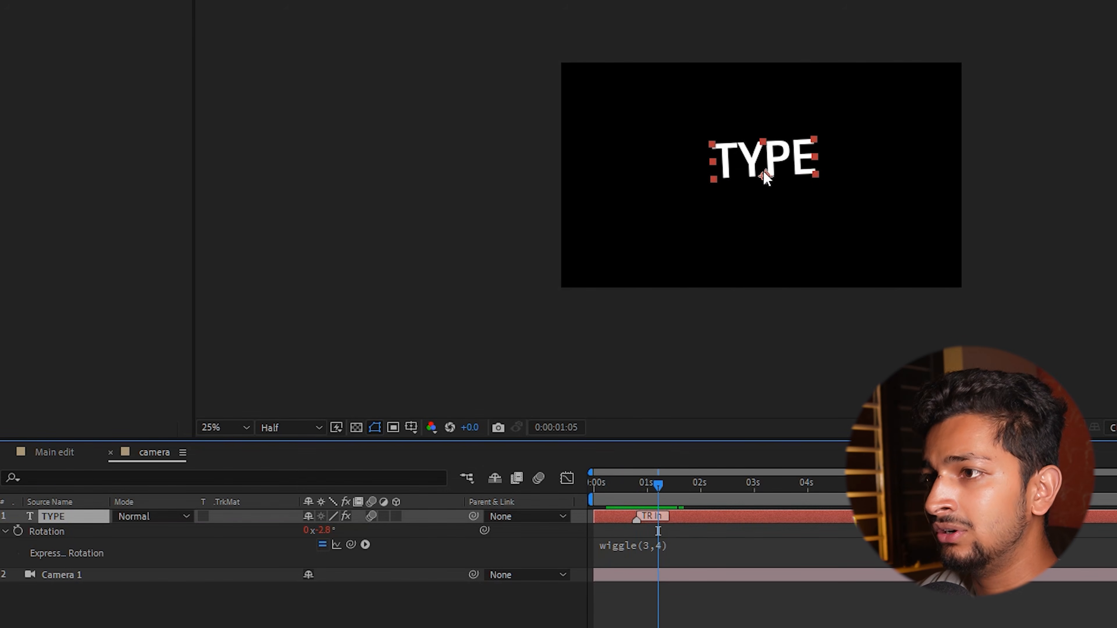
key("ctrl+alt+Home")
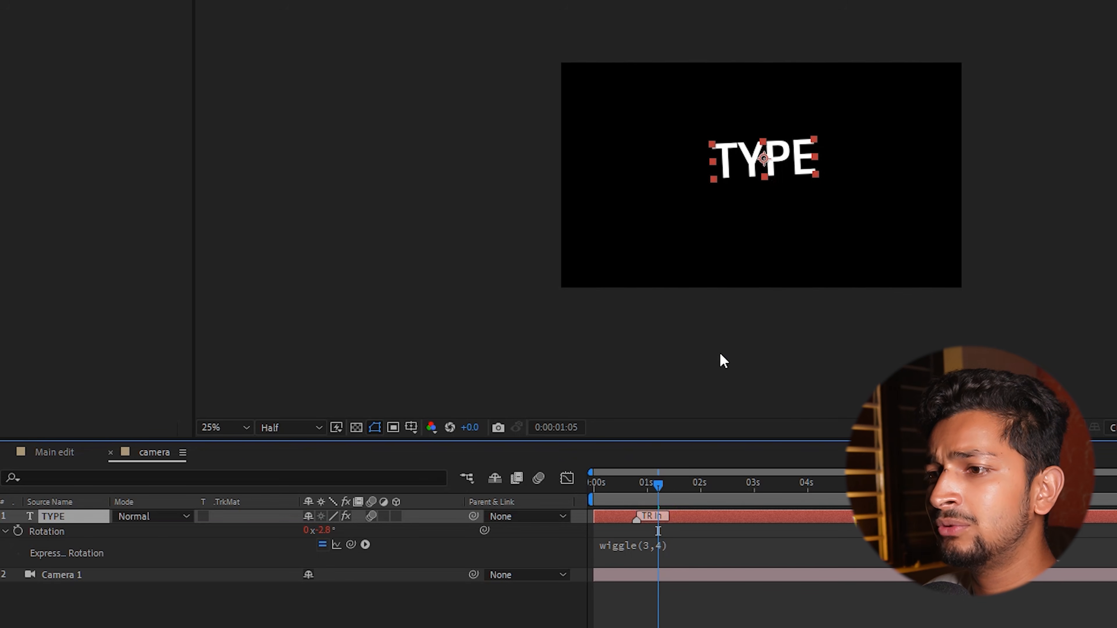
mouse_move(660, 486)
left_mouse_down()
mouse_move(606, 486)
mouse_move(652, 486)
left_mouse_up()
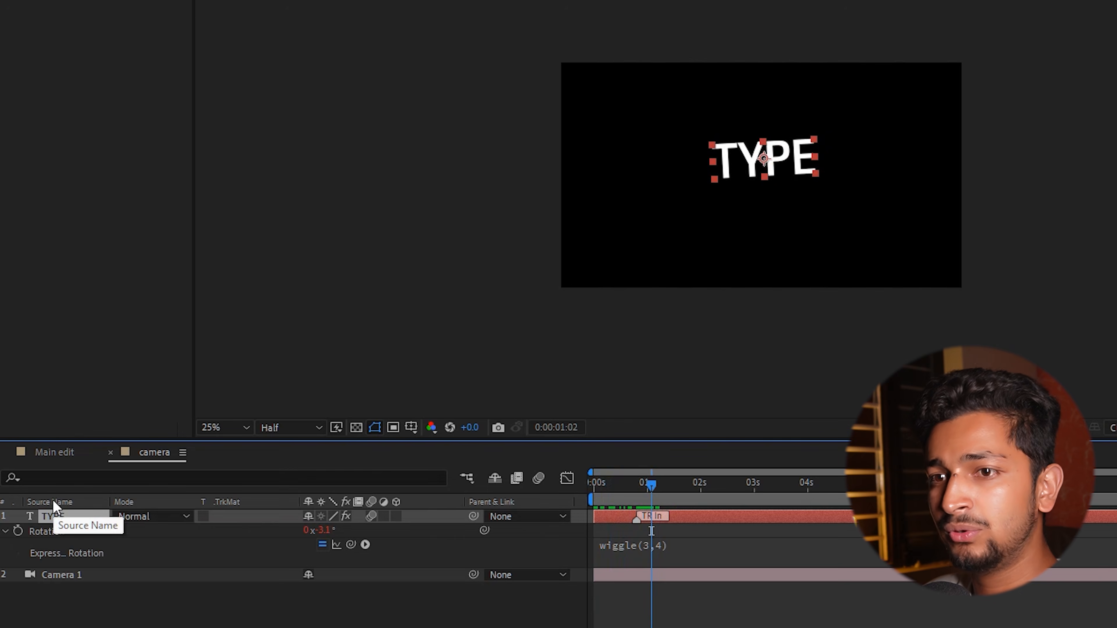
Add the expression wiggle(5,10) to the TYPE layer's Position and scrub to 0:00:01:09 to preview it.
key("p")
left_click(18, 531, "alt")
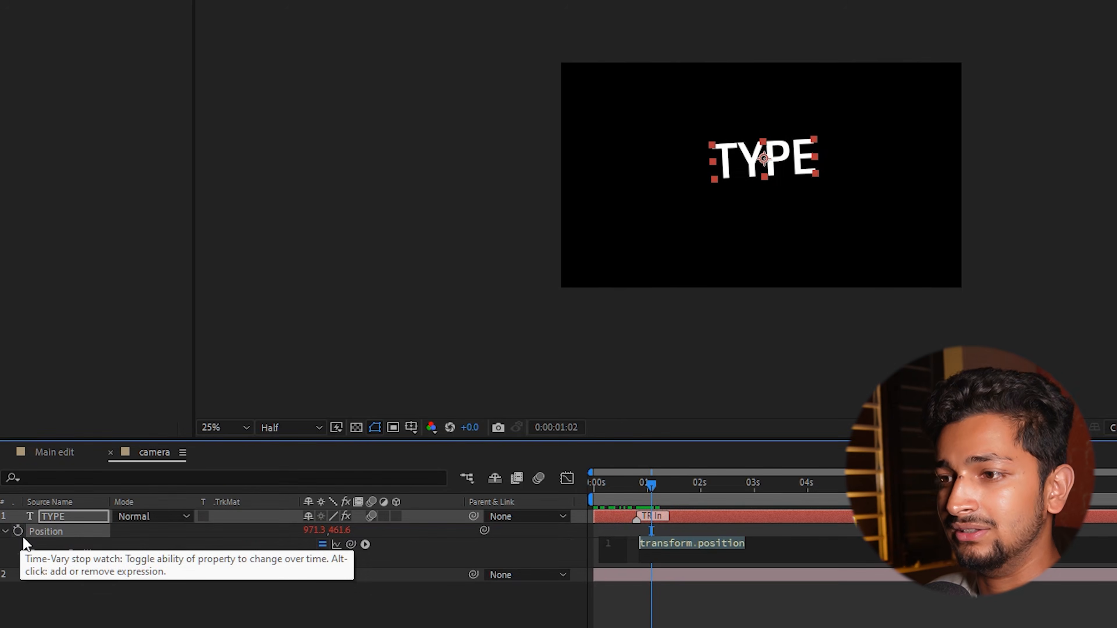
type("wiggle")
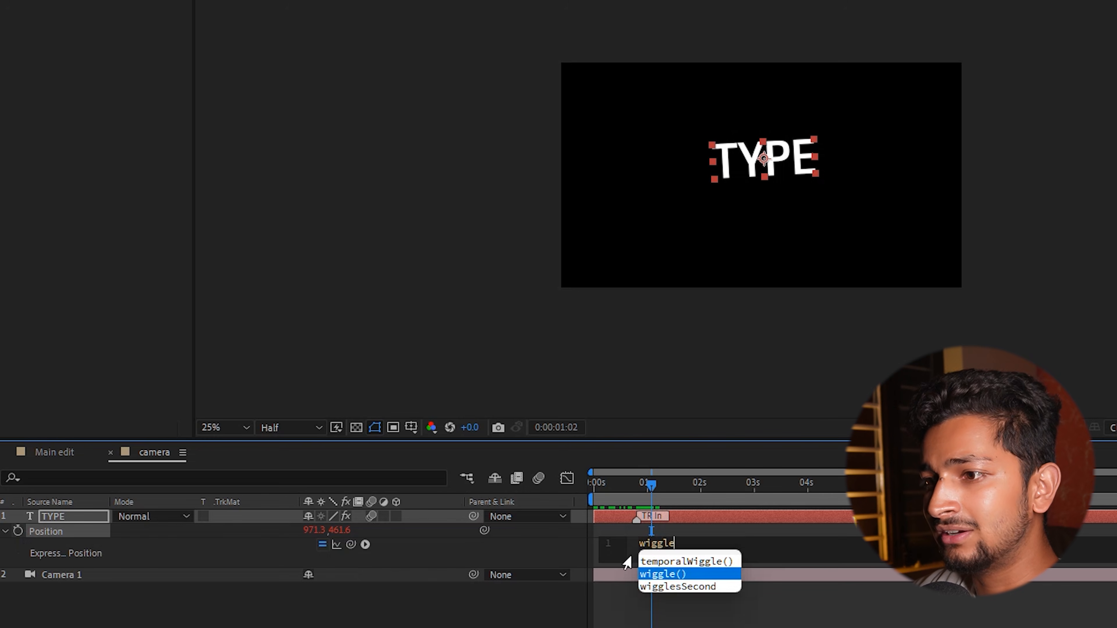
key("Return")
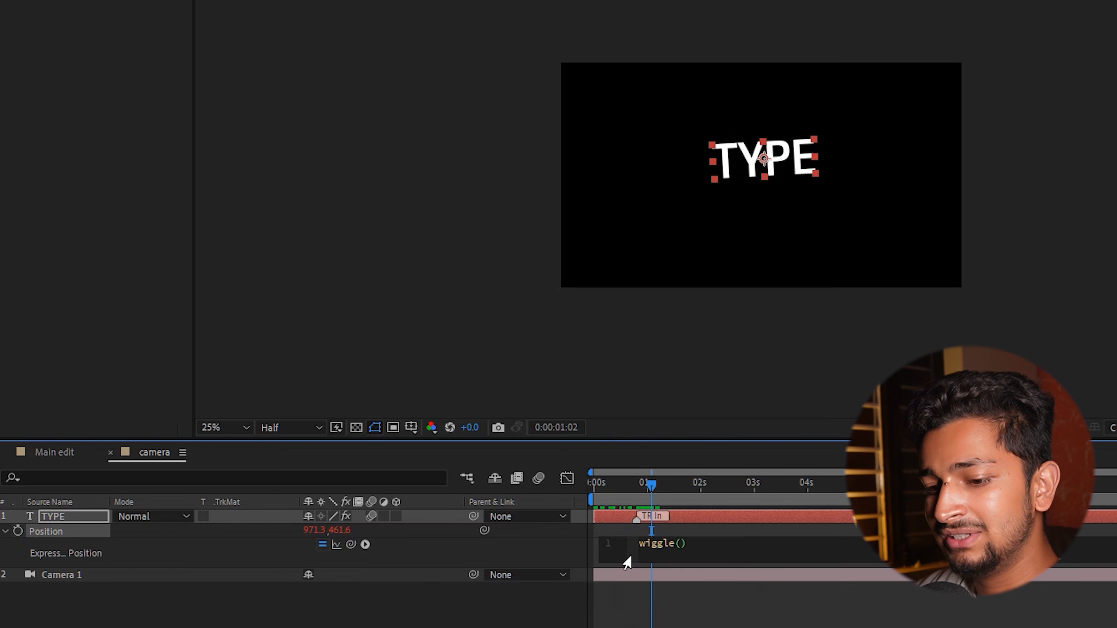
type("5,")
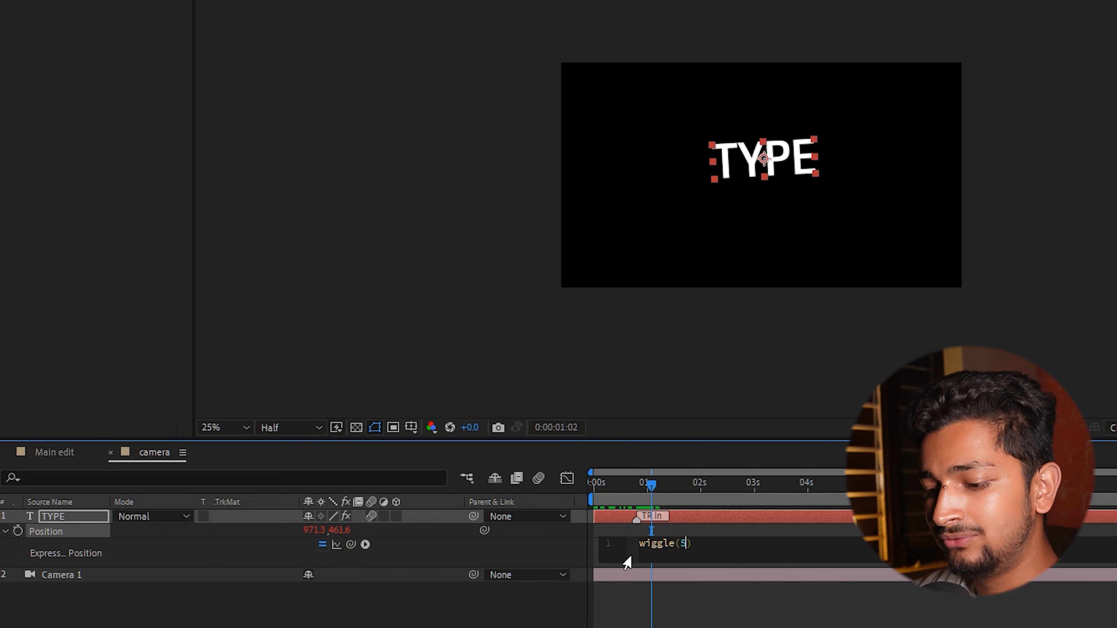
type("10")
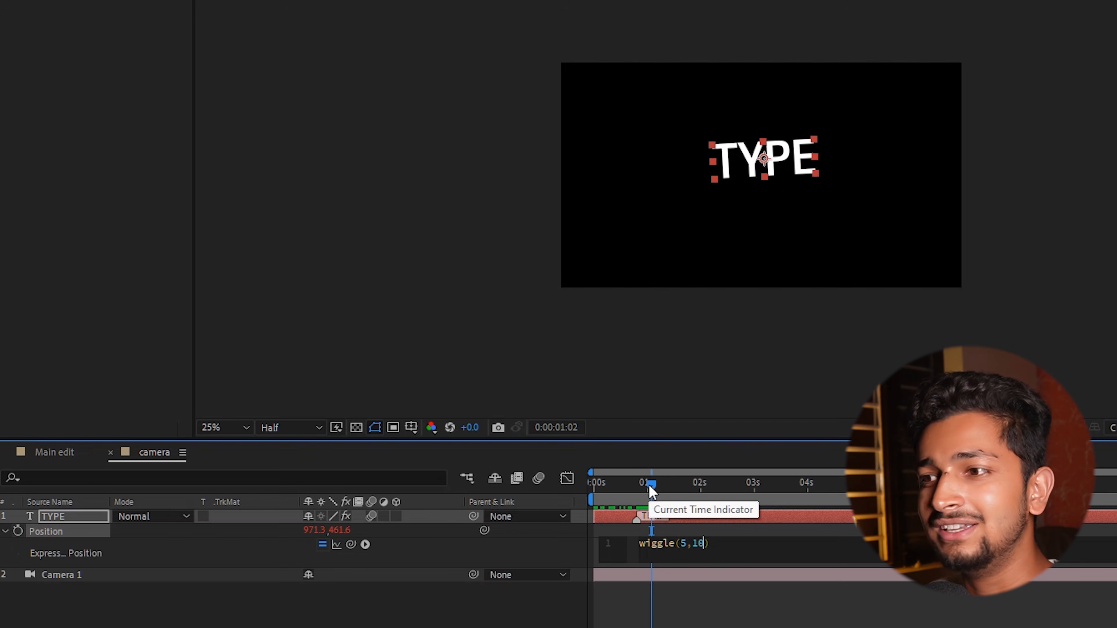
mouse_move(652, 492)
left_mouse_down()
mouse_move(611, 491)
mouse_move(687, 499)
mouse_move(630, 500)
mouse_move(666, 506)
left_mouse_up()
Apply the Posterize Time effect to the TYPE layer, keeping its frame rate at 24.
left_click(55, 516)
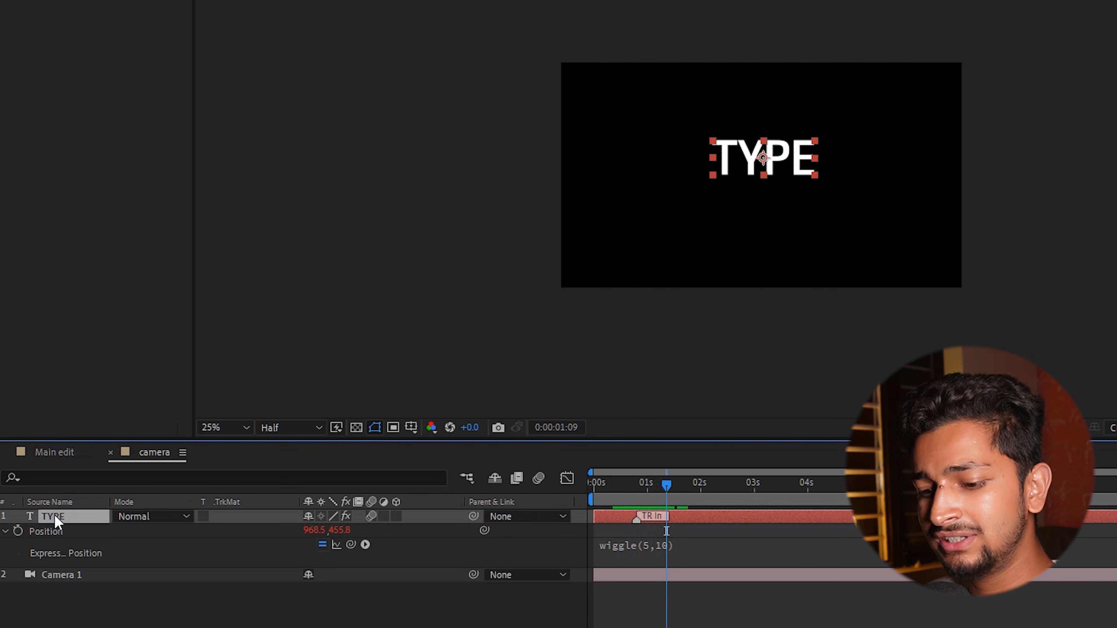
key("ctrl+space")
type("poste")
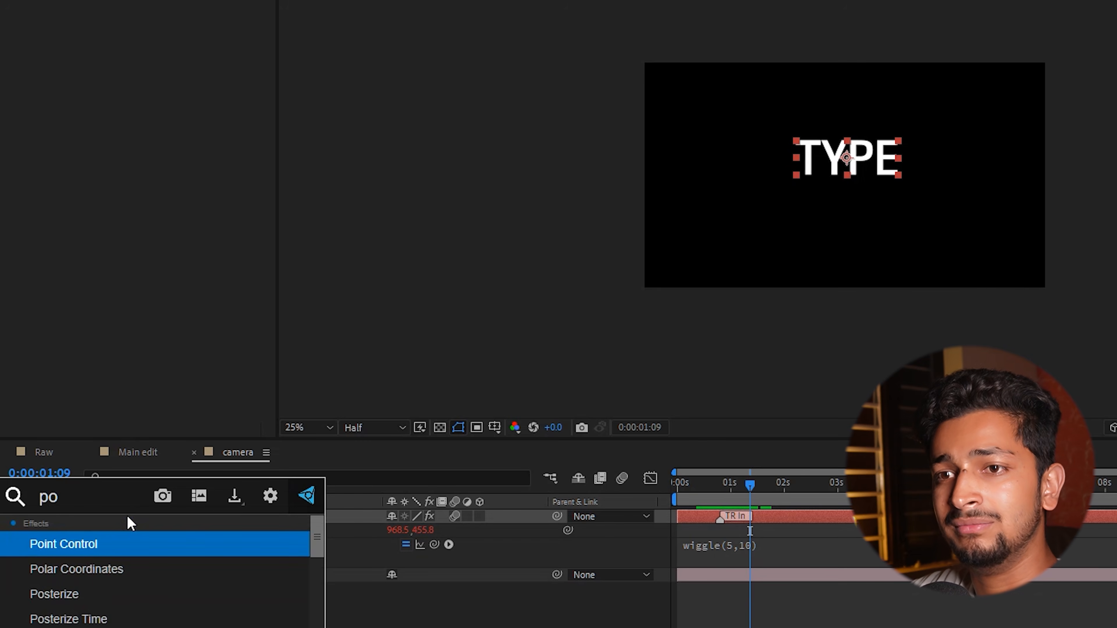
type("r")
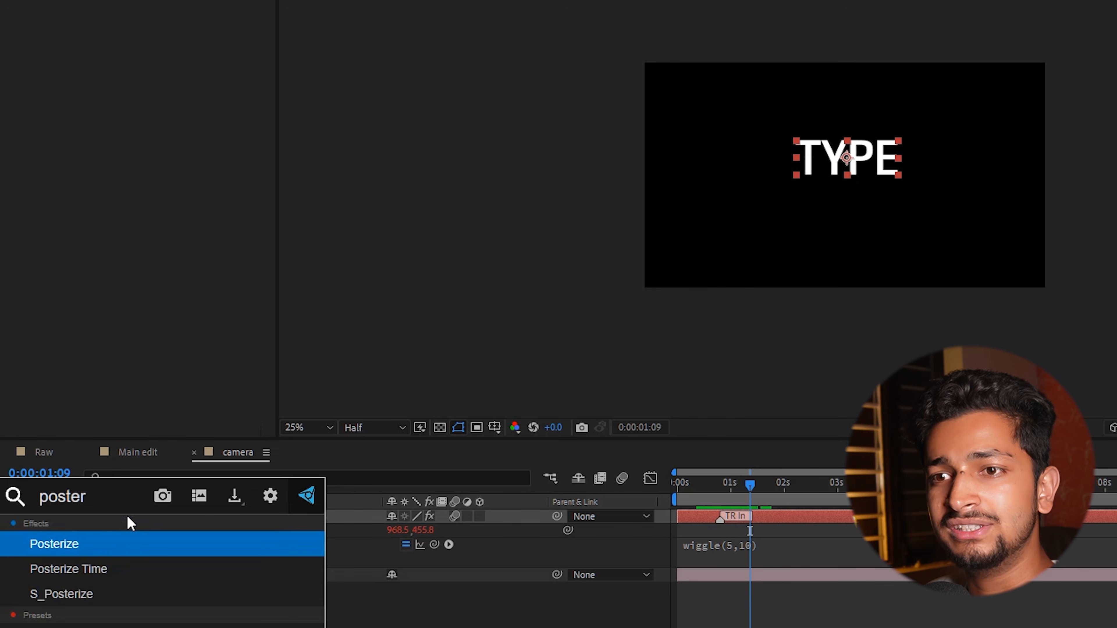
left_click(108, 569)
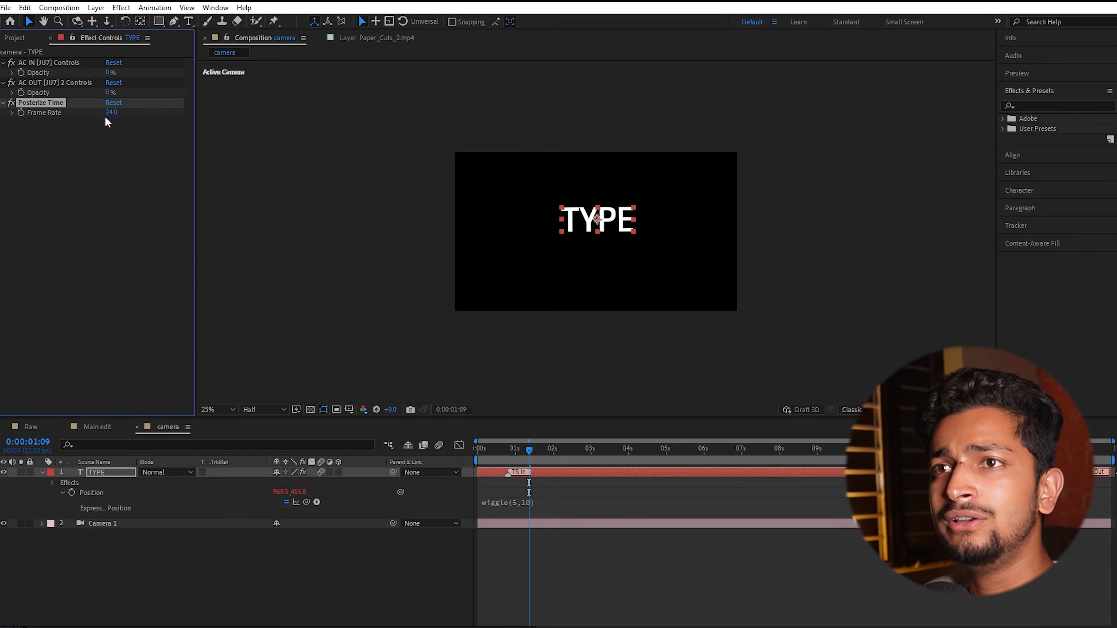
left_click(113, 112)
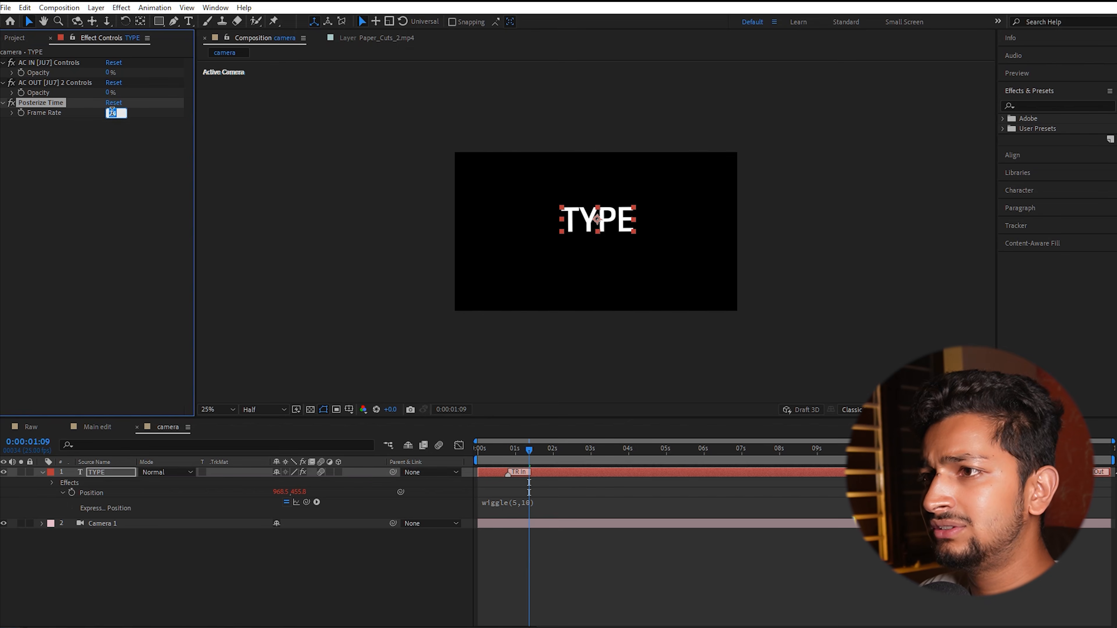
key("Return")
Play the TYPE animation from the start to review the wiggle, and scrub back to about 0:00:01:03.
left_click(525, 453)
key("space")
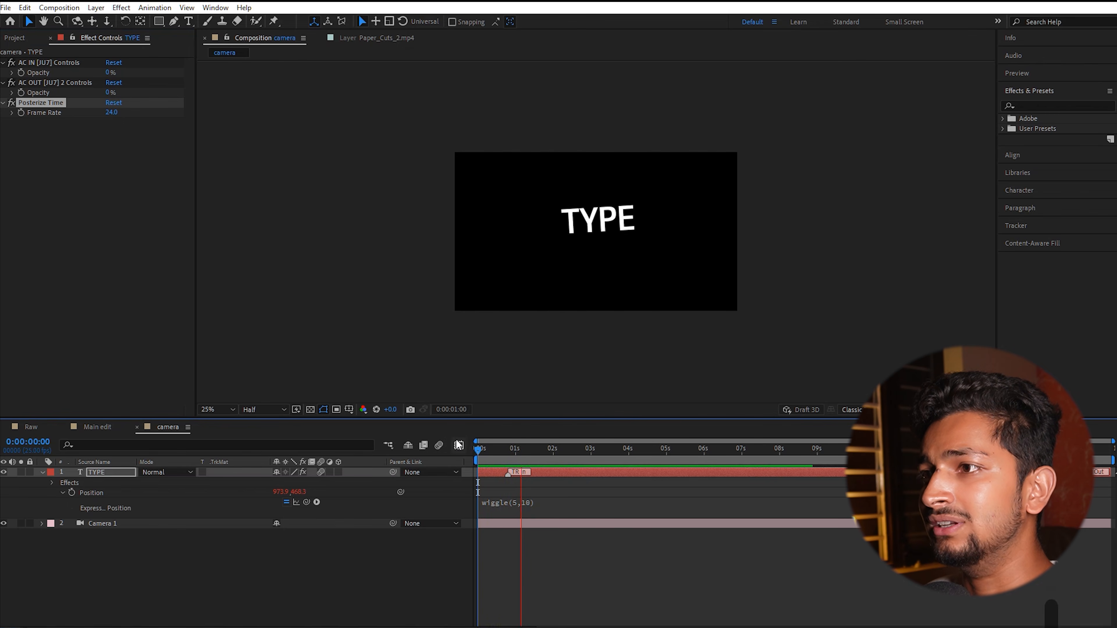
key("space")
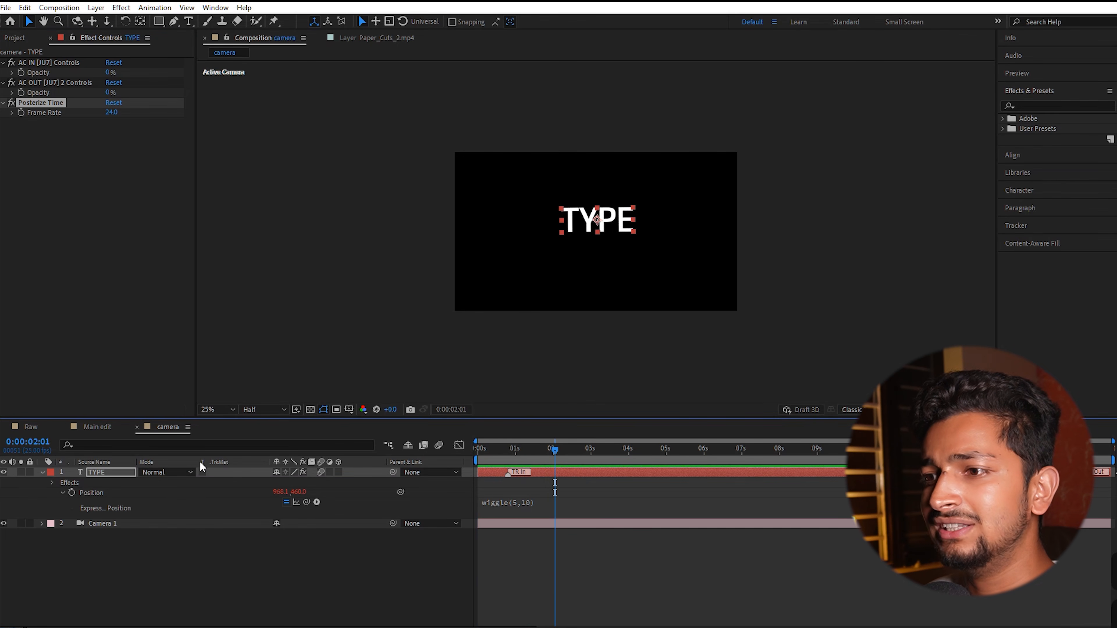
left_click_drag(556, 449, 522, 441)
Change the TYPE layer's Rotation expression to wiggle(2,3) and play the animation to review the softer wobble.
left_click(110, 463)
left_click(111, 474)
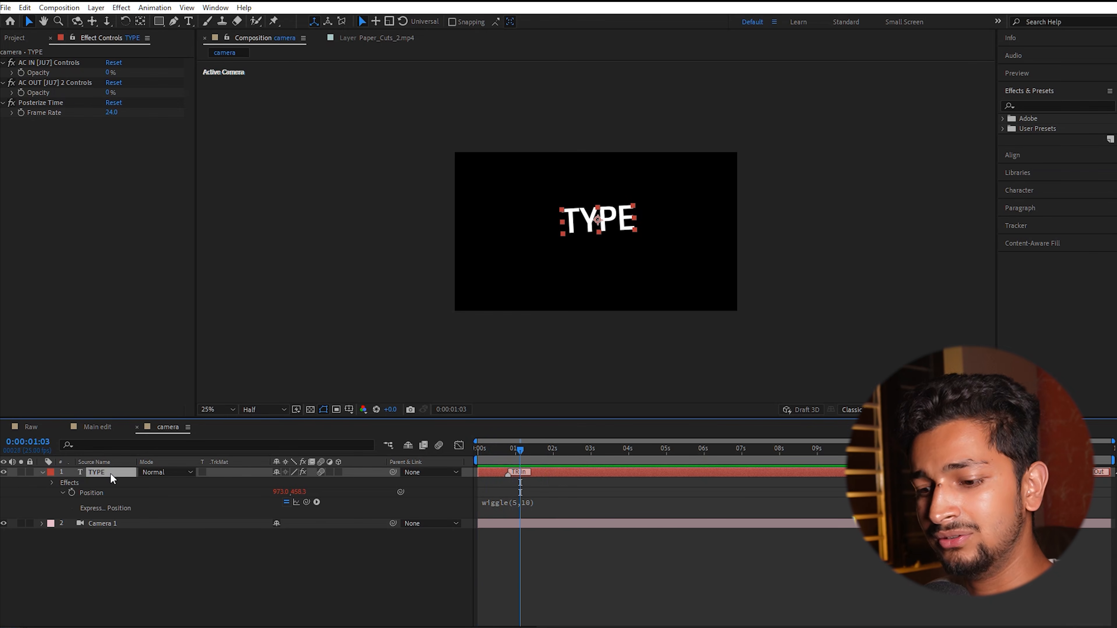
key("r")
left_click_drag(500, 455, 529, 456)
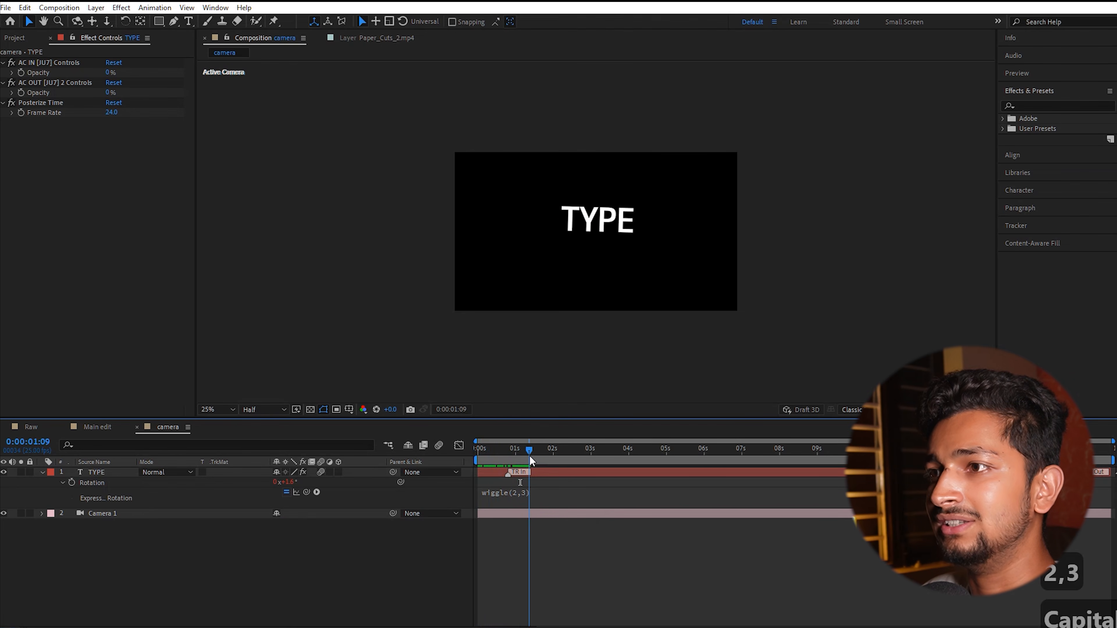
key("space")
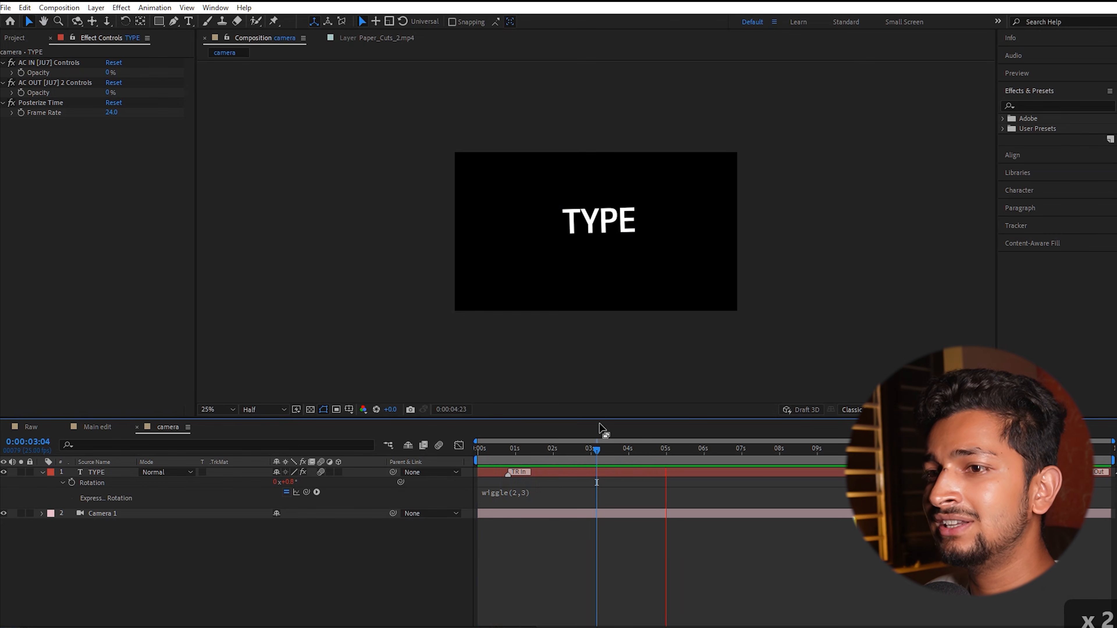
key("space")
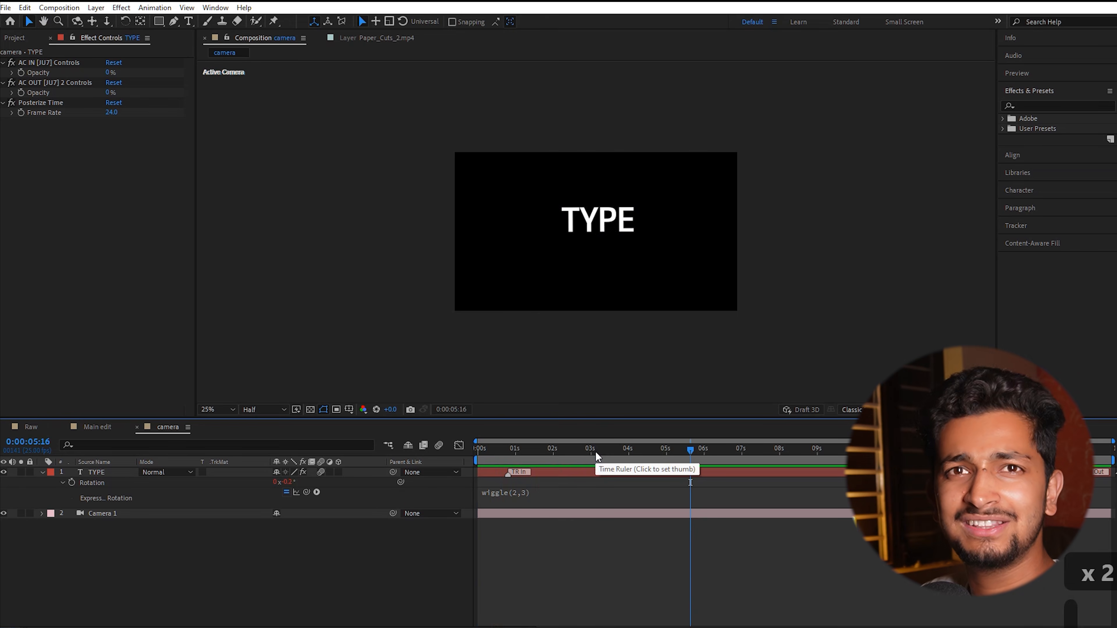
Return to the Main edit composition and examine the Struggled In 2 text layer at 0:00:01:03.
left_click(607, 449)
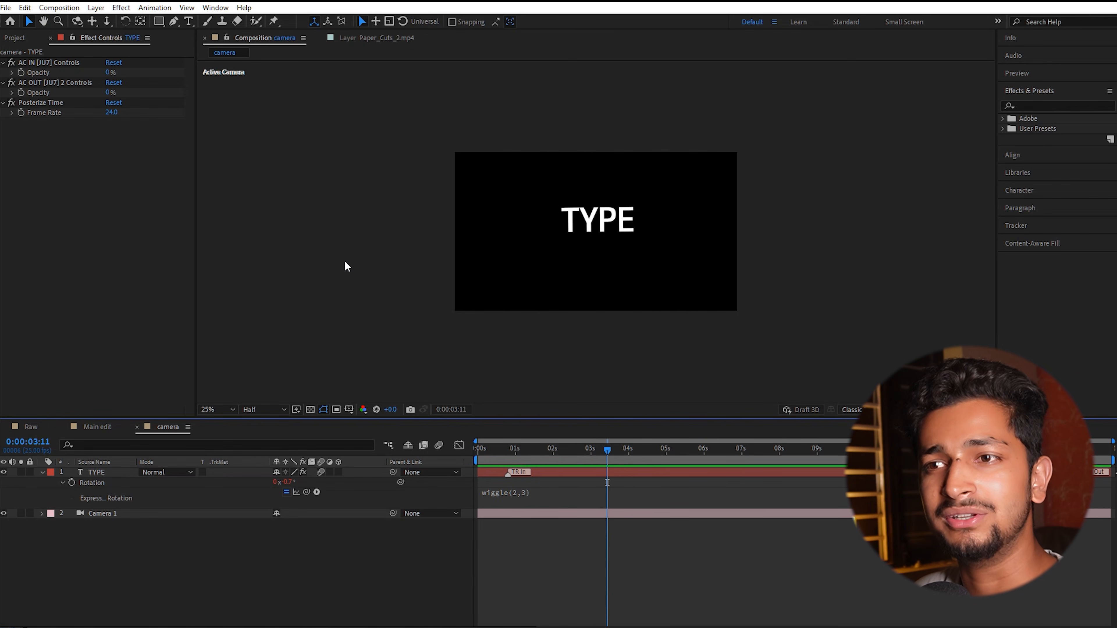
left_click(107, 425)
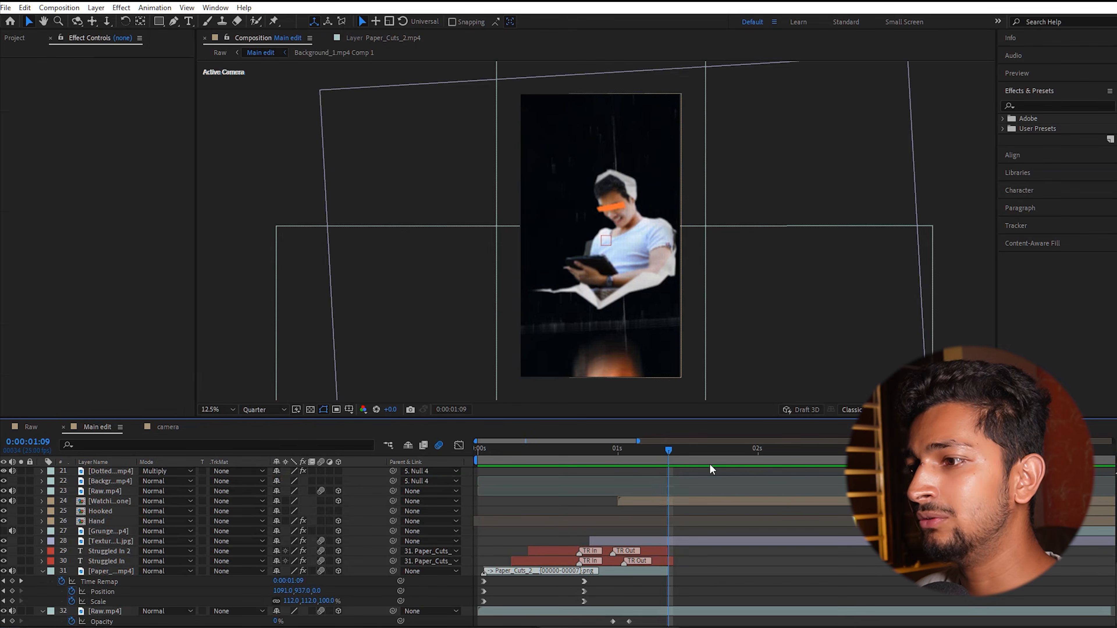
left_click_drag(664, 453, 636, 448)
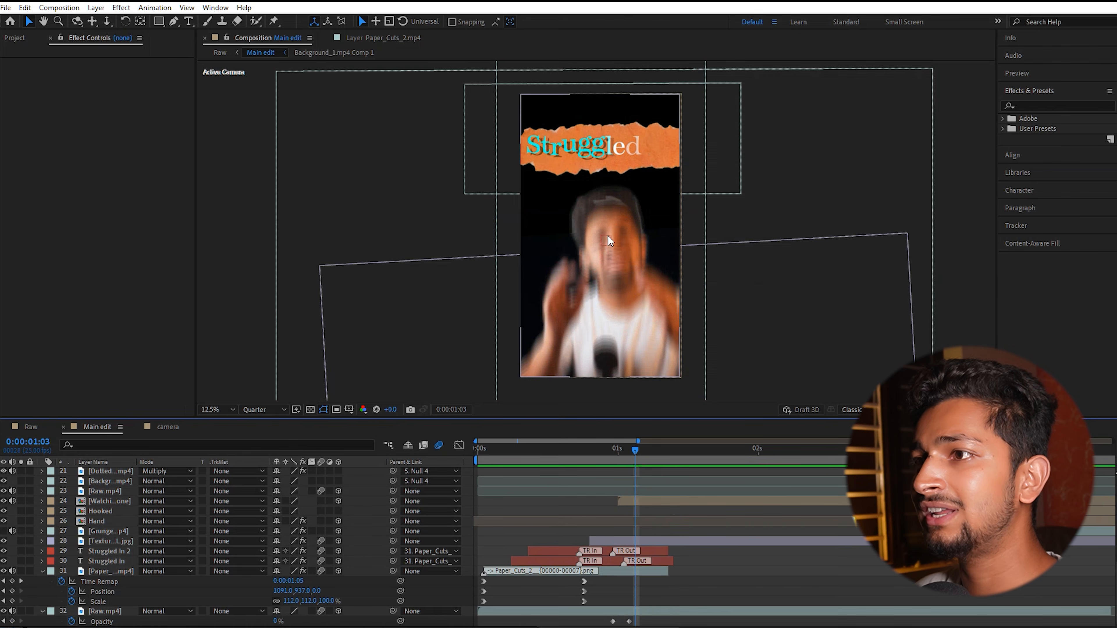
left_click(107, 552)
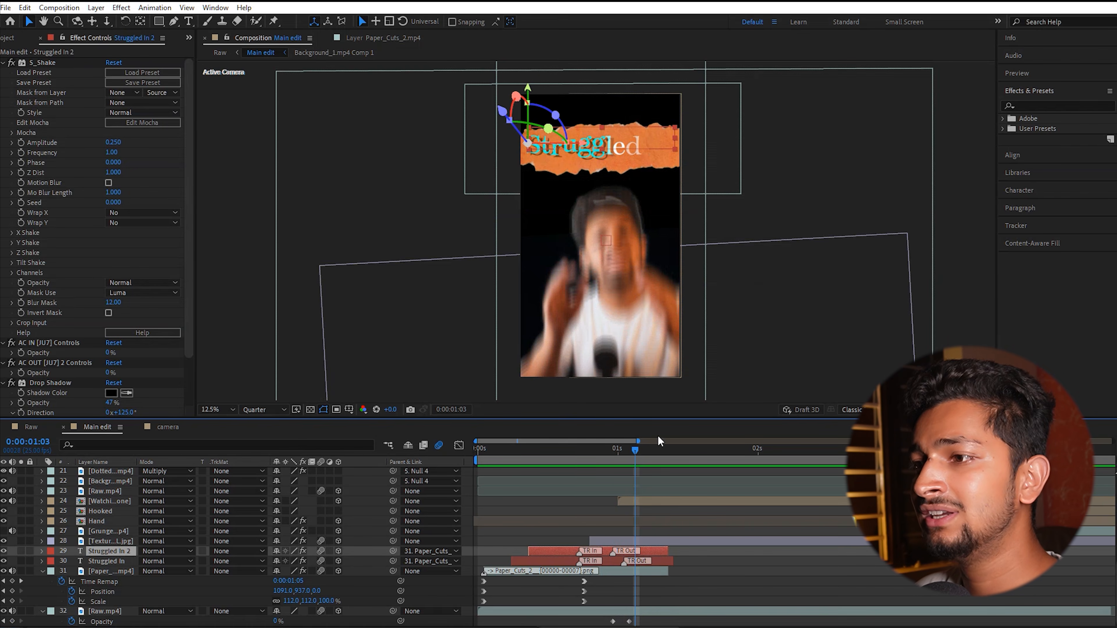
Examine the paper-crumple cutout in Main edit between 0:00:01:08 and 0:00:01:06, and select the Watching phone layer that contains it.
left_click_drag(636, 459, 685, 465)
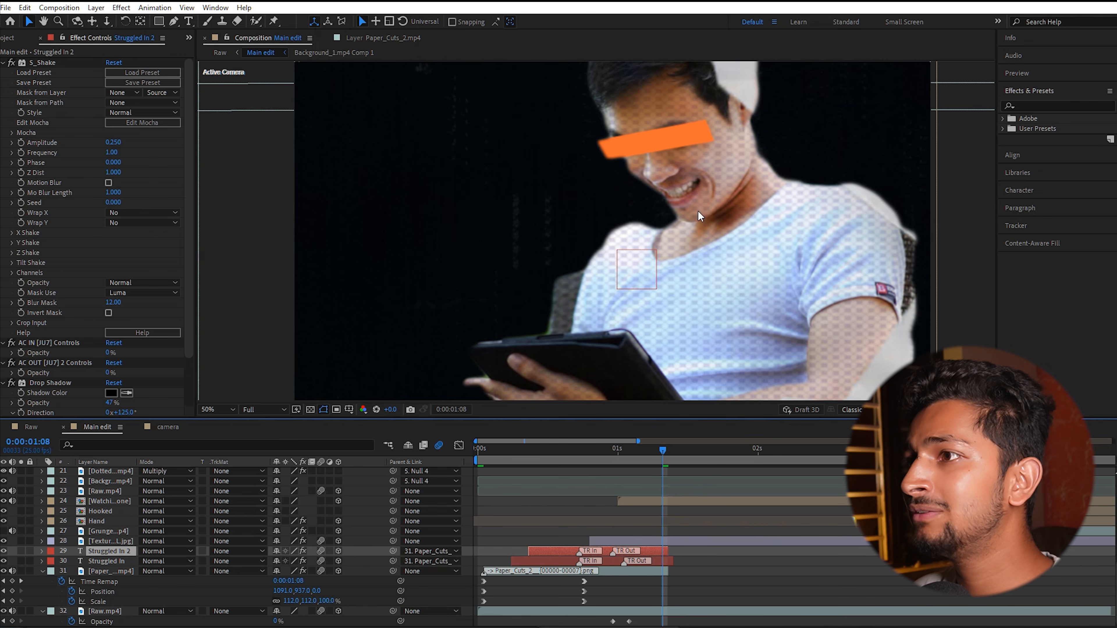
scroll(719, 295, "down", 2)
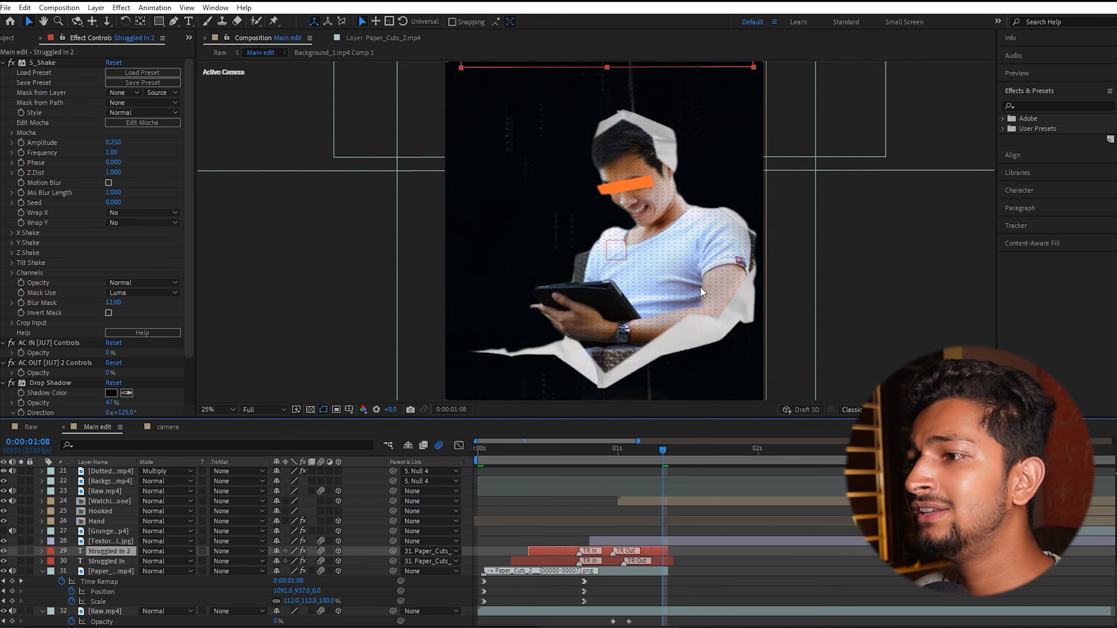
left_click_drag(664, 450, 652, 449)
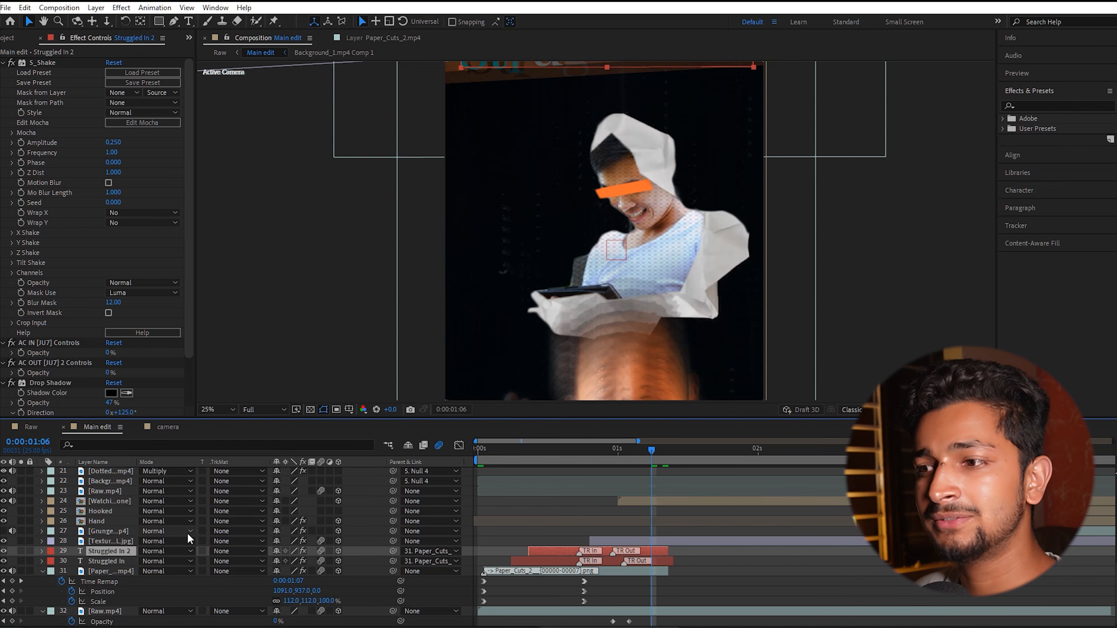
left_click(690, 503)
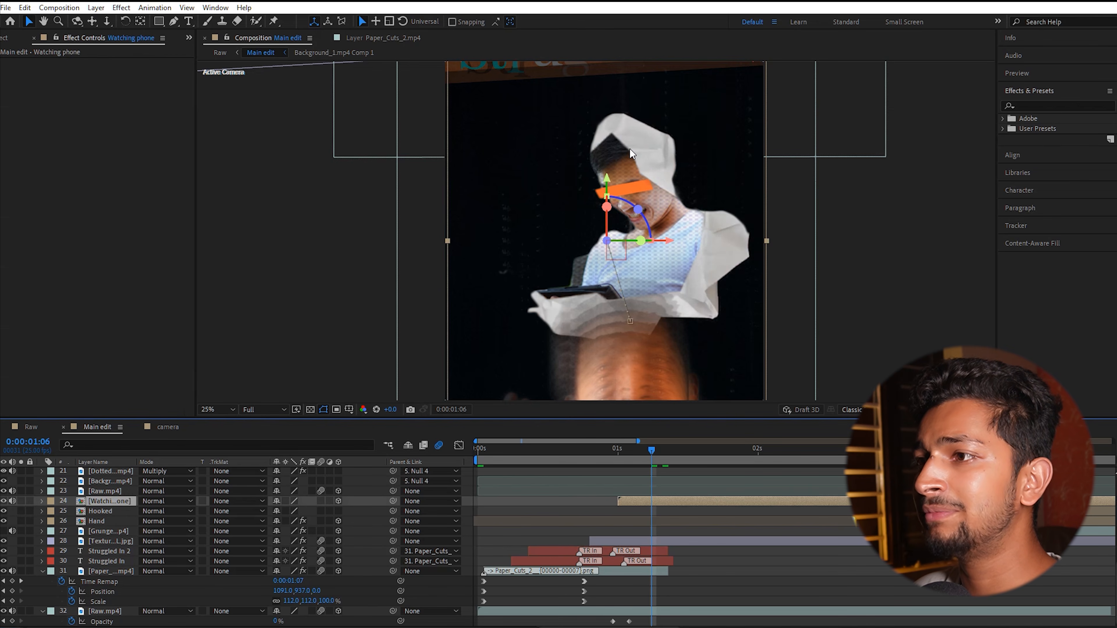
In the camera composition, enlarge the file (1).png portrait by increasing its Scale.
left_click(175, 428)
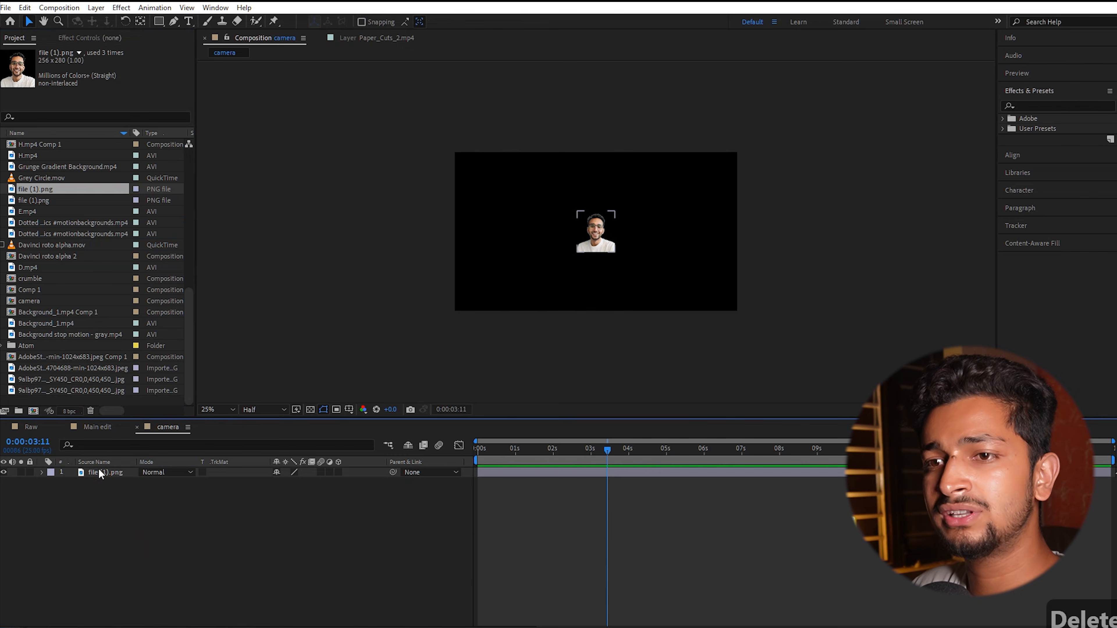
left_click(98, 469)
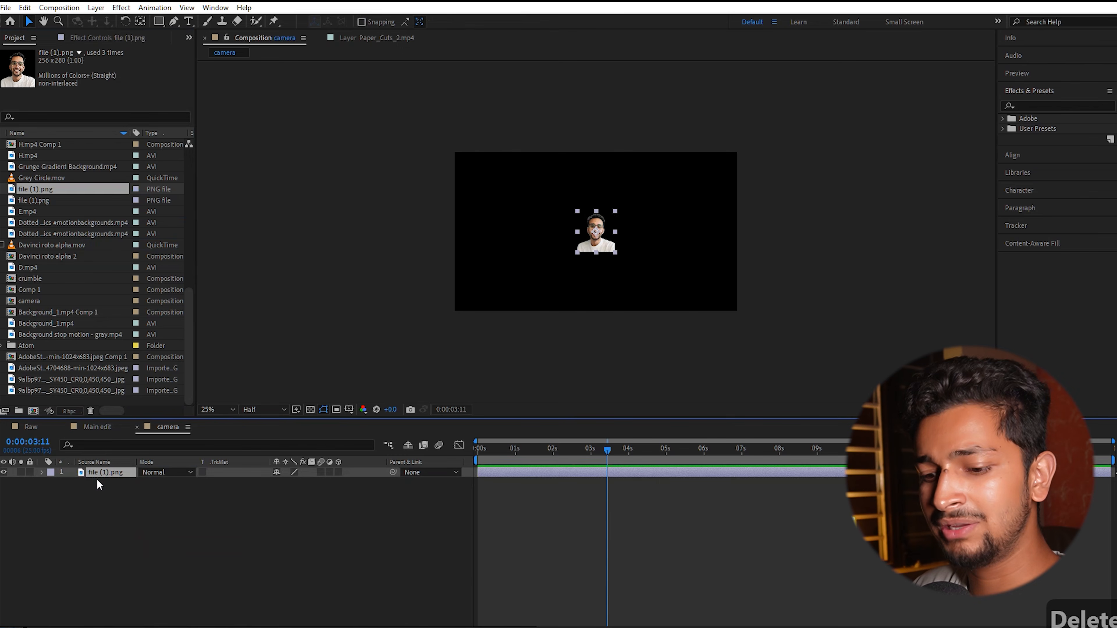
key("s")
left_click_drag(294, 488, 606, 246)
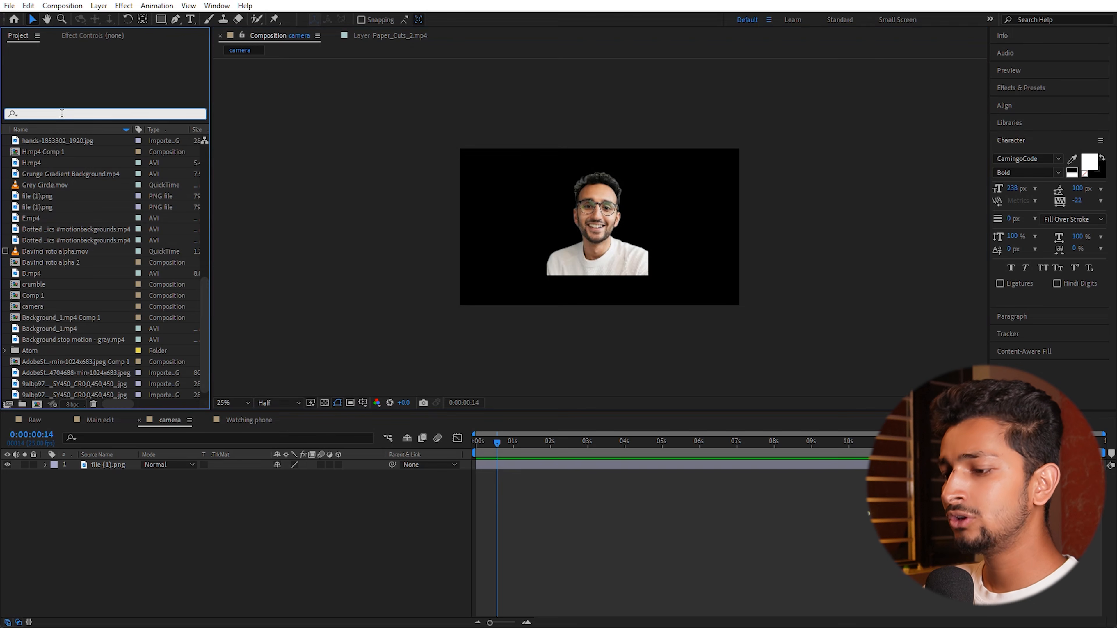
Search the project for "paper" and place Paper Crumple Effect.mp4 beneath the portrait in the camera composition.
type("pae")
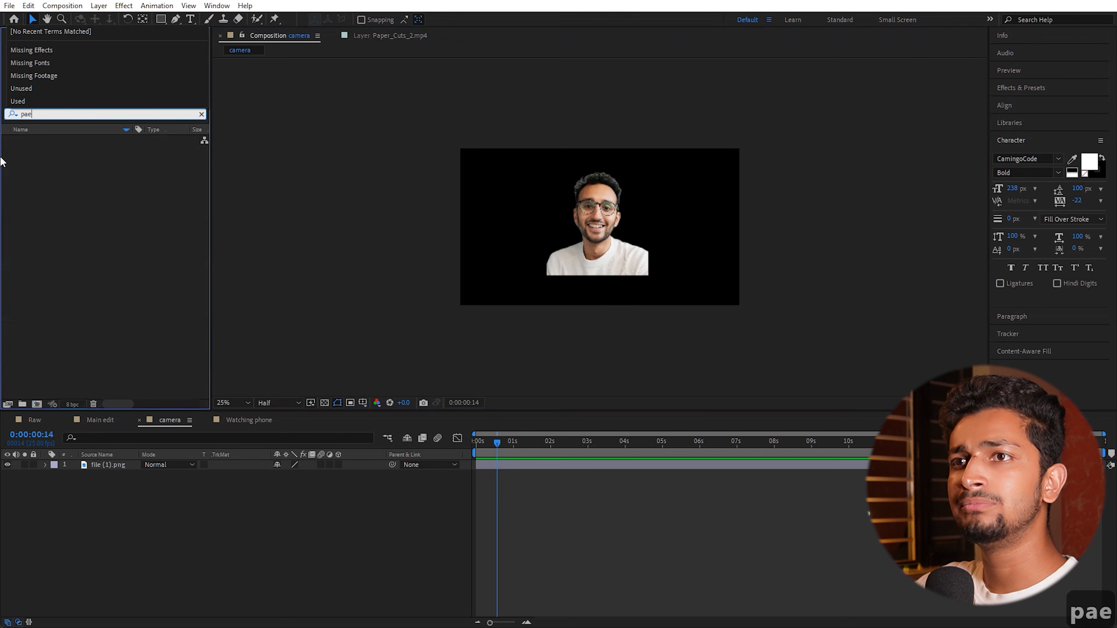
key("BackSpace")
type("per")
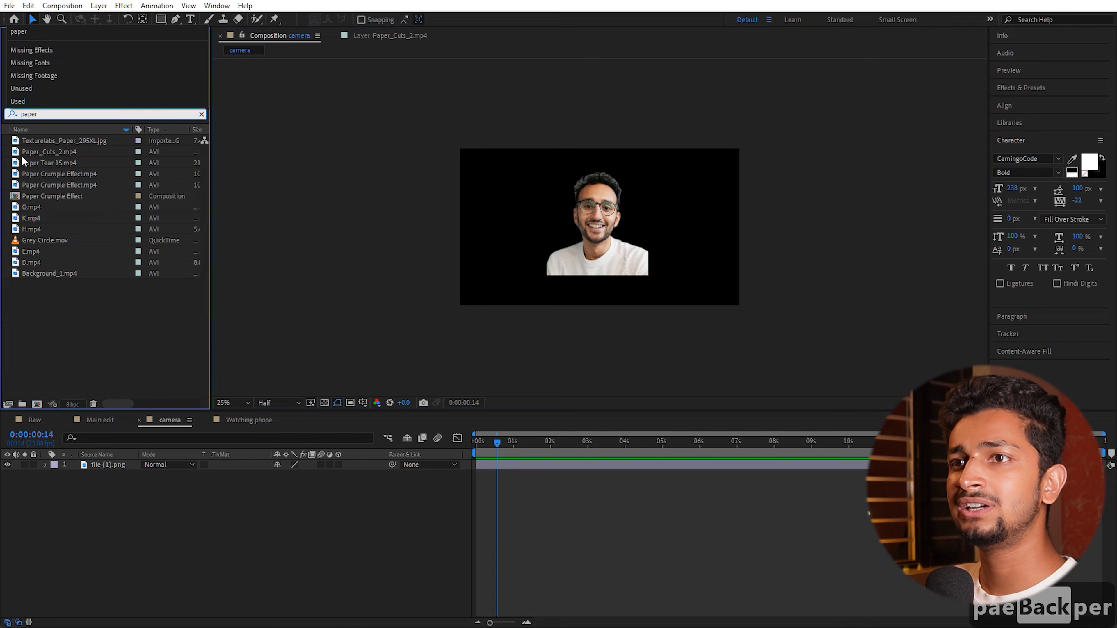
left_click(63, 172)
left_click_drag(56, 175, 98, 520)
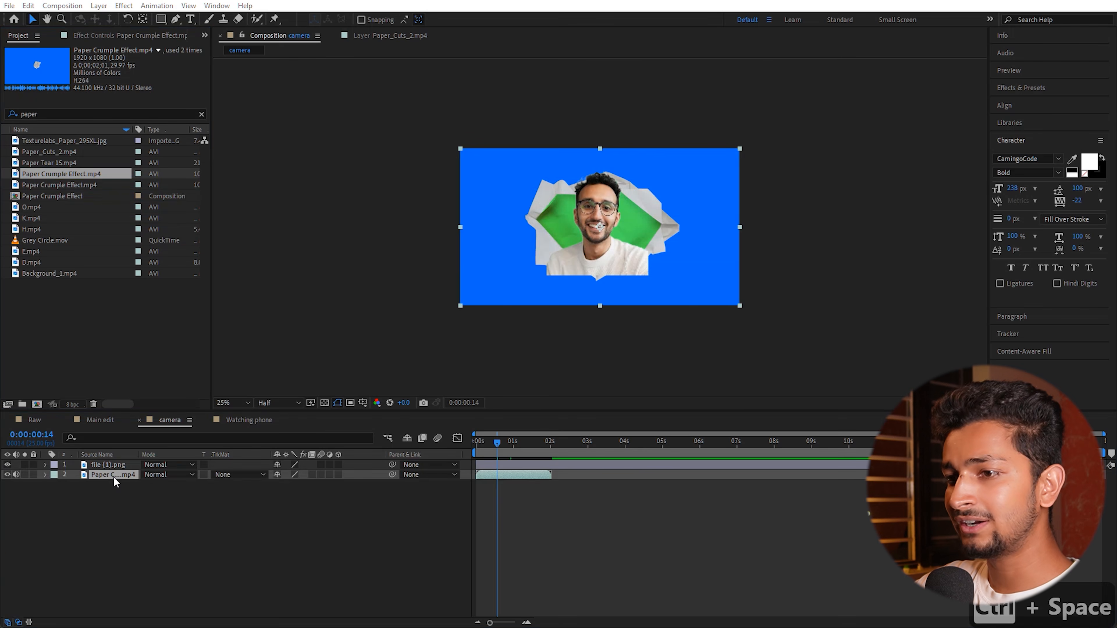
Apply the Keylight (1.2) effect to the Paper Crumple Effect.mp4 layer.
key("ctrl+space")
type("key")
key("Return")
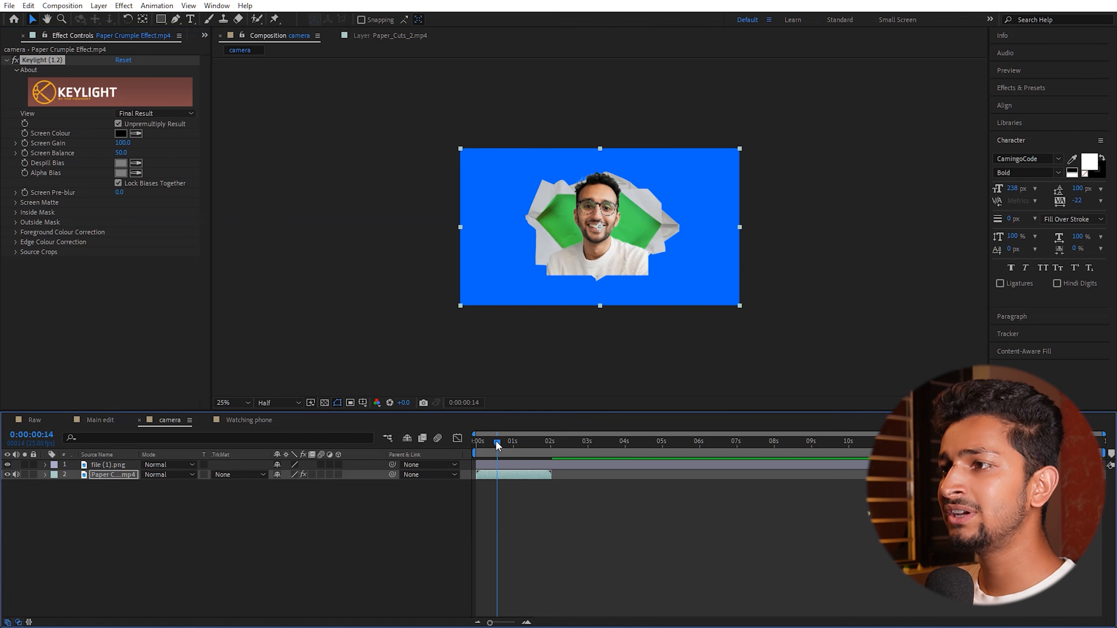
Move to 0:00:01:02, where the green sheet is unfolded, and slightly shrink the portrait within the sheet.
left_click_drag(498, 445, 516, 453)
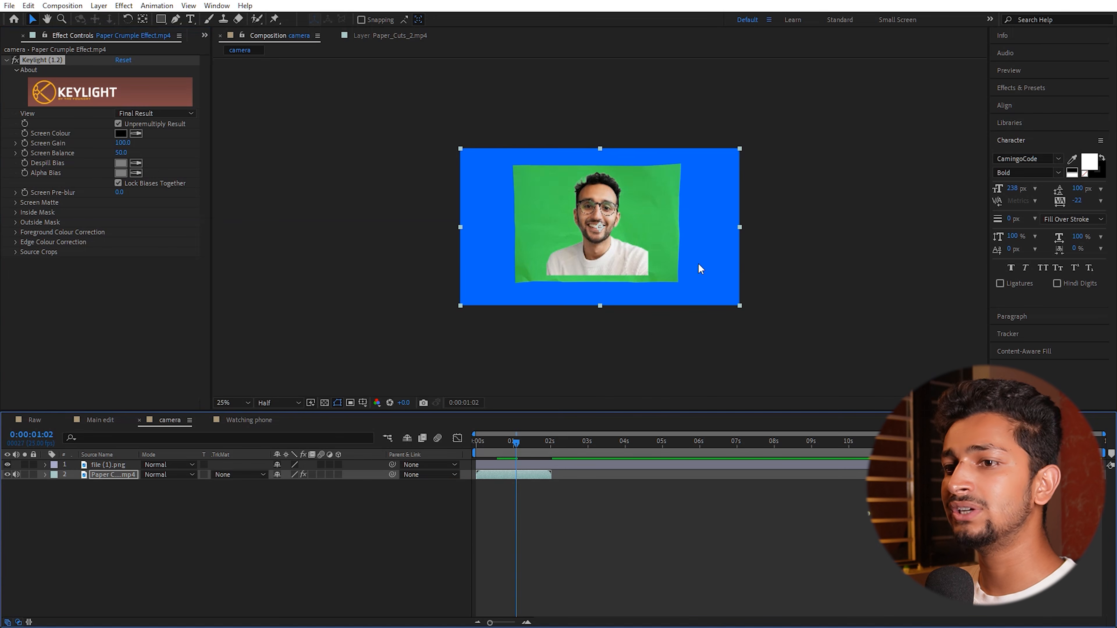
left_click(122, 466)
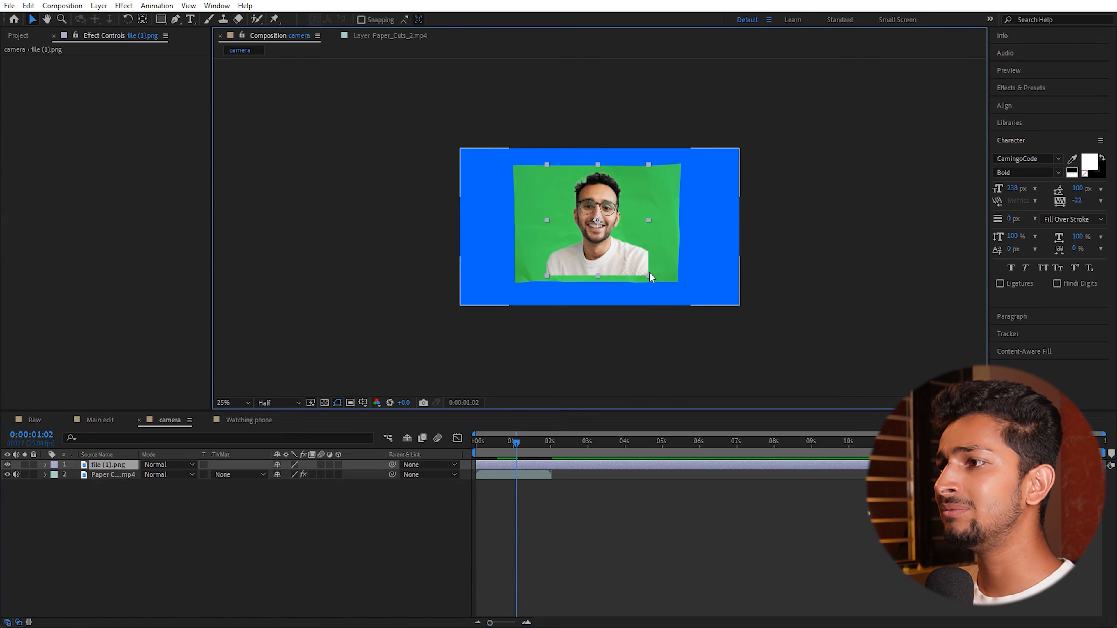
mouse_move(649, 276)
left_mouse_down()
mouse_move(686, 303)
mouse_move(638, 270)
mouse_move(647, 279)
left_mouse_up()
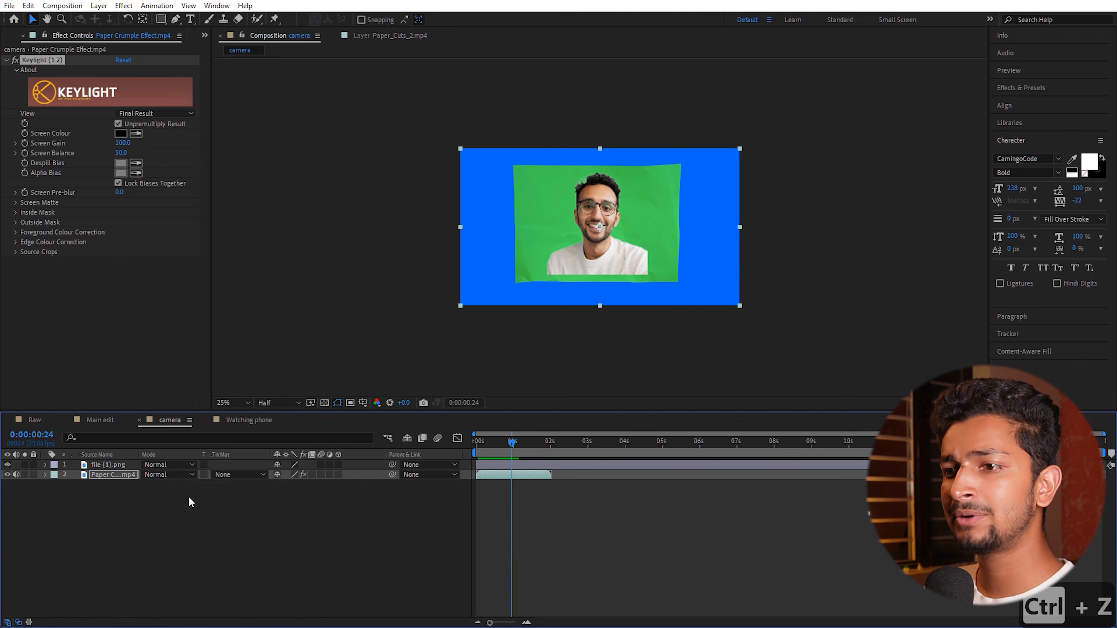
Check the Modes entry among the timeline columns and set the paper layer's track matte to Alpha Matte "file (1).png".
left_click(229, 475)
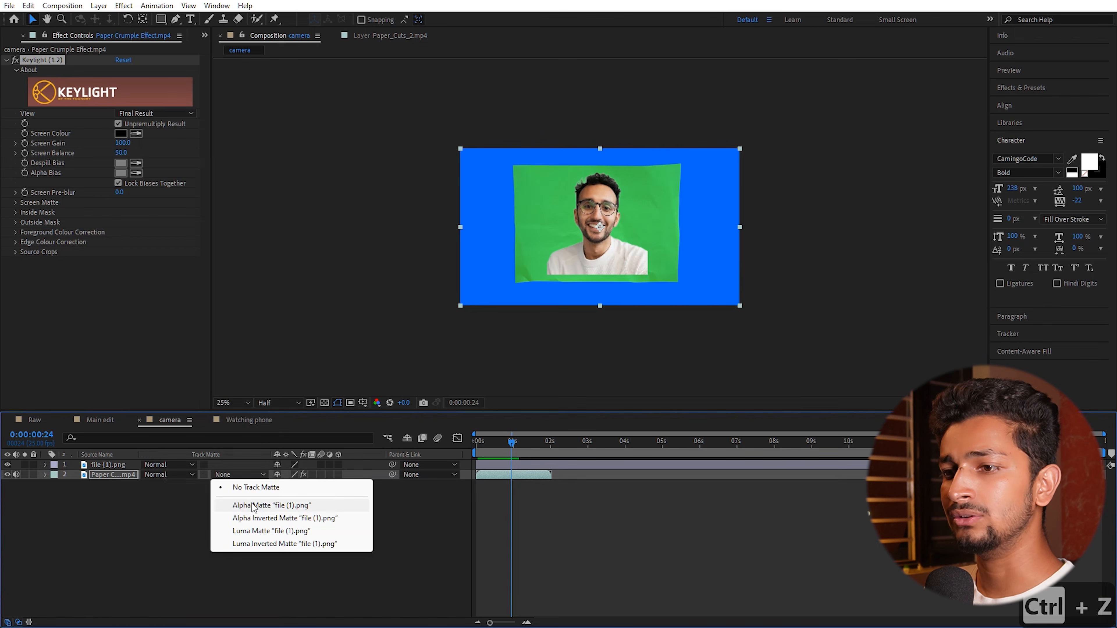
left_click(164, 500)
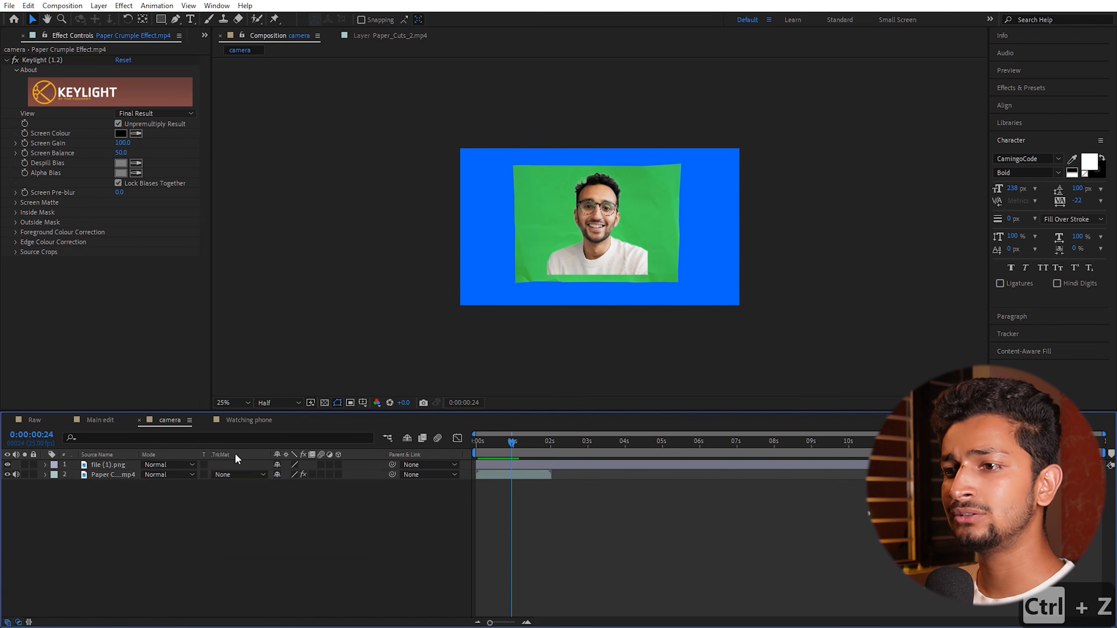
right_click(236, 454)
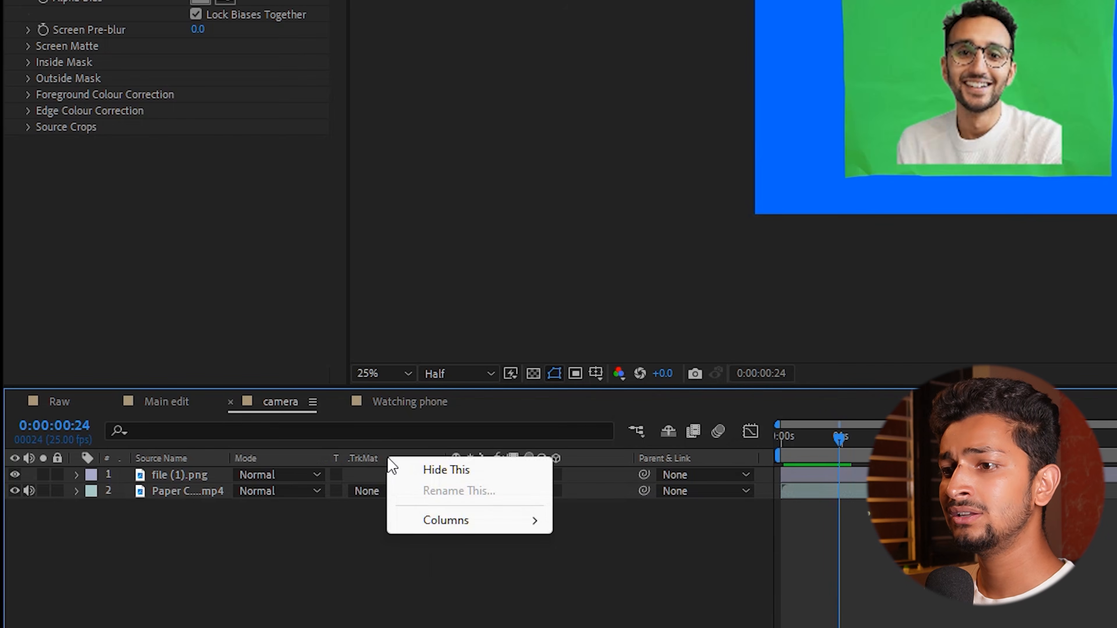
mouse_move(444, 521)
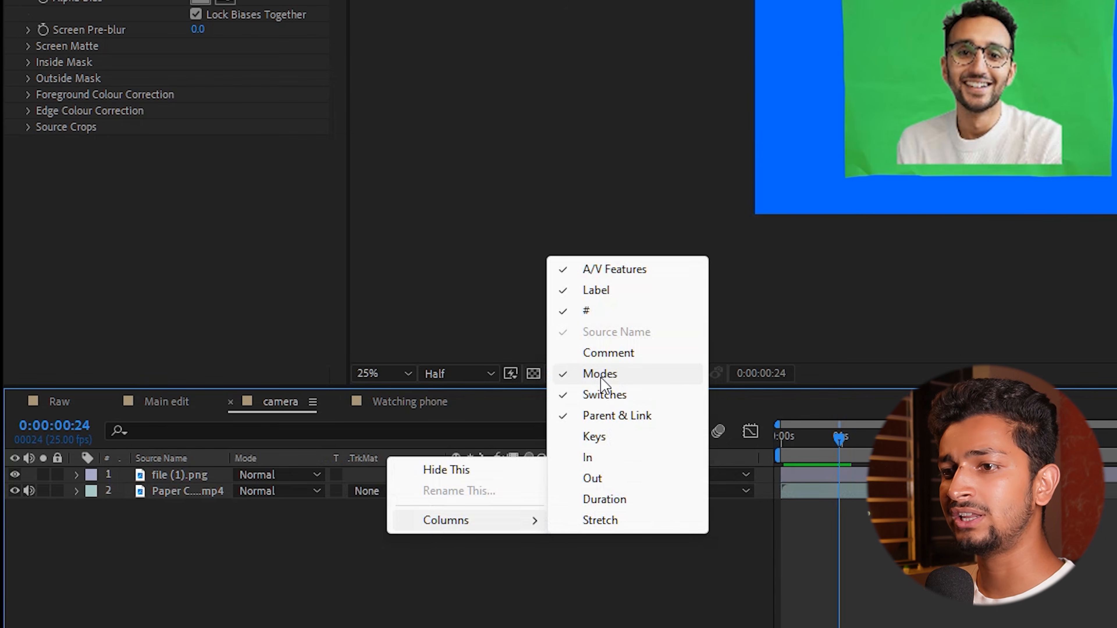
left_click(344, 549)
left_click(388, 492)
left_click(409, 540)
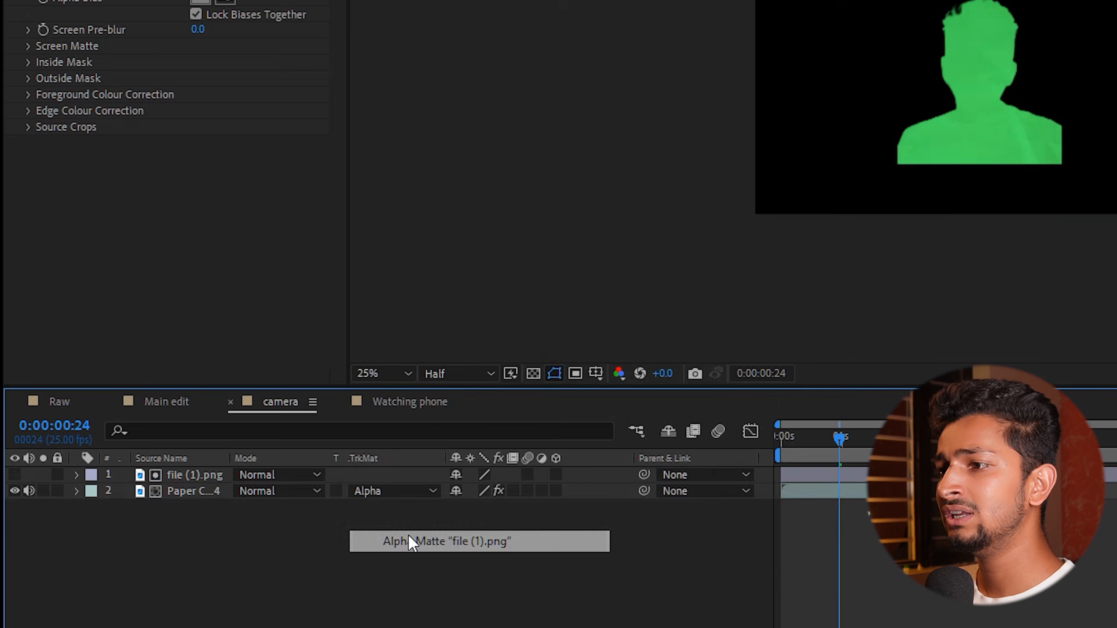
At 0:00:00:05, sample the blue background as Keylight's Screen Colour, and check the keyed result at 0:00:01:01.
left_click_drag(839, 440, 793, 440)
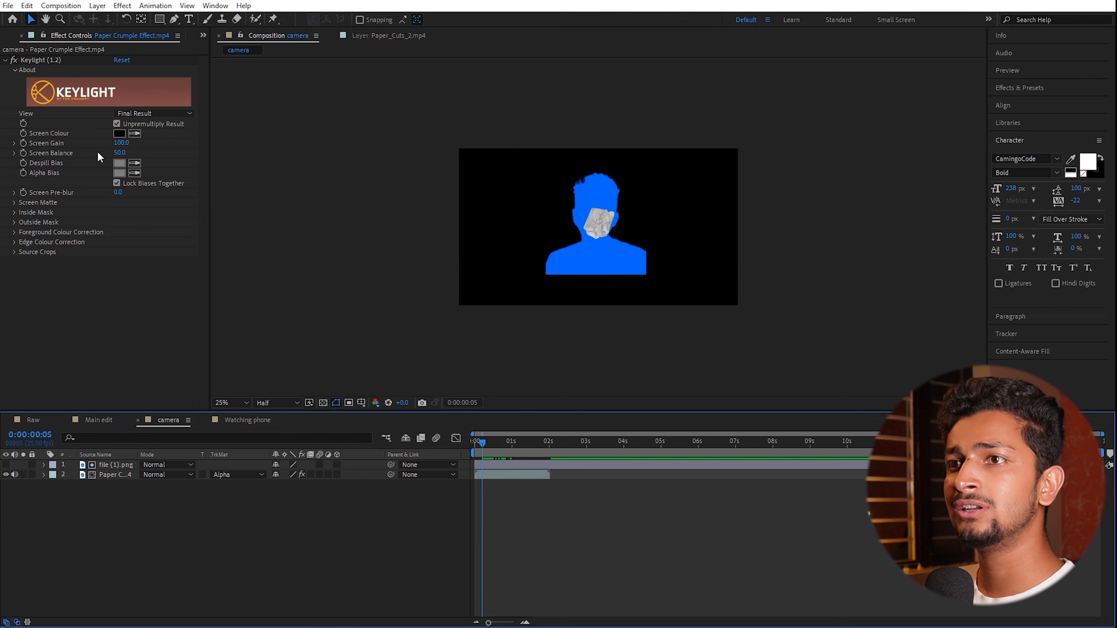
left_click(134, 133)
left_click(581, 262)
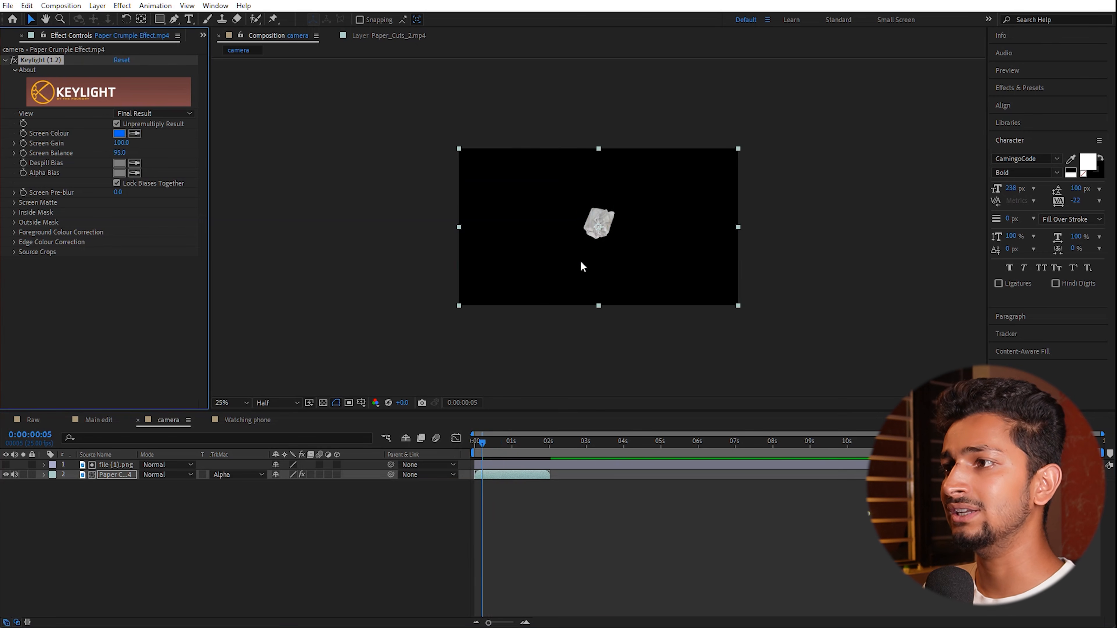
left_click_drag(484, 442, 512, 441)
Duplicate the file (1).png matte layer and pre-compose the lower copy with the paper layer as asdfasdf.
left_click(114, 467)
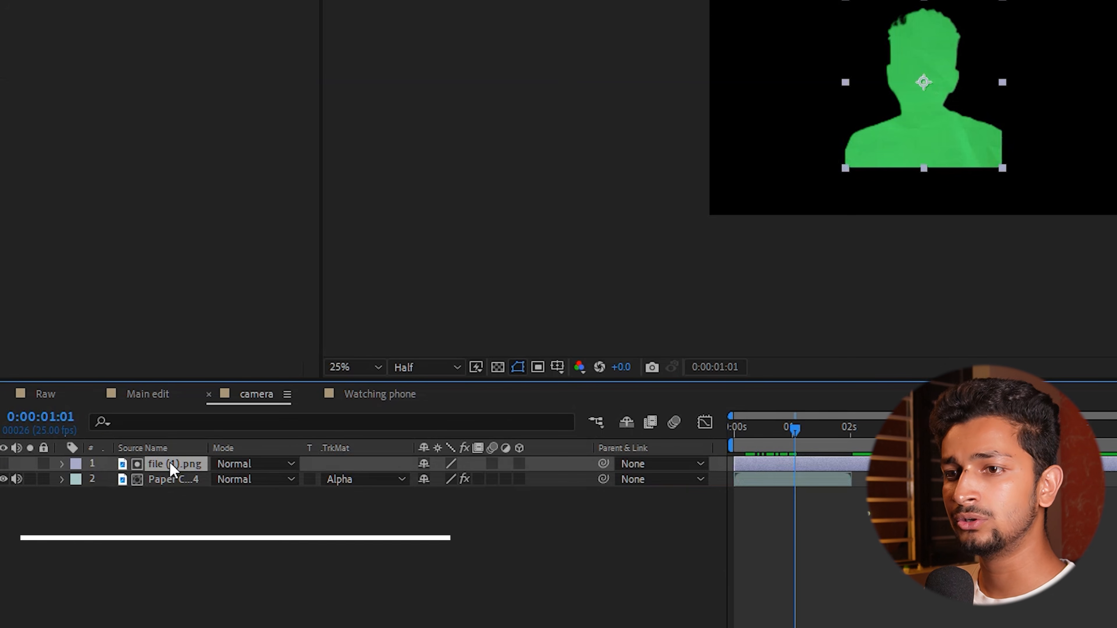
key("ctrl+d")
left_click(173, 506)
left_click_drag(172, 506, 155, 478)
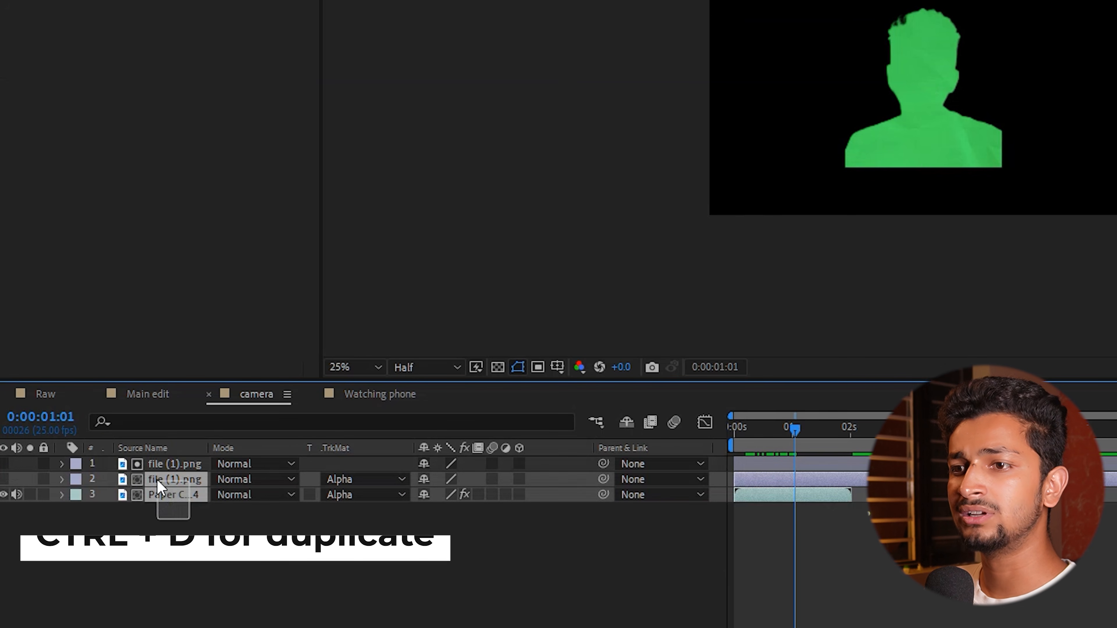
right_click(156, 479)
left_click(236, 380)
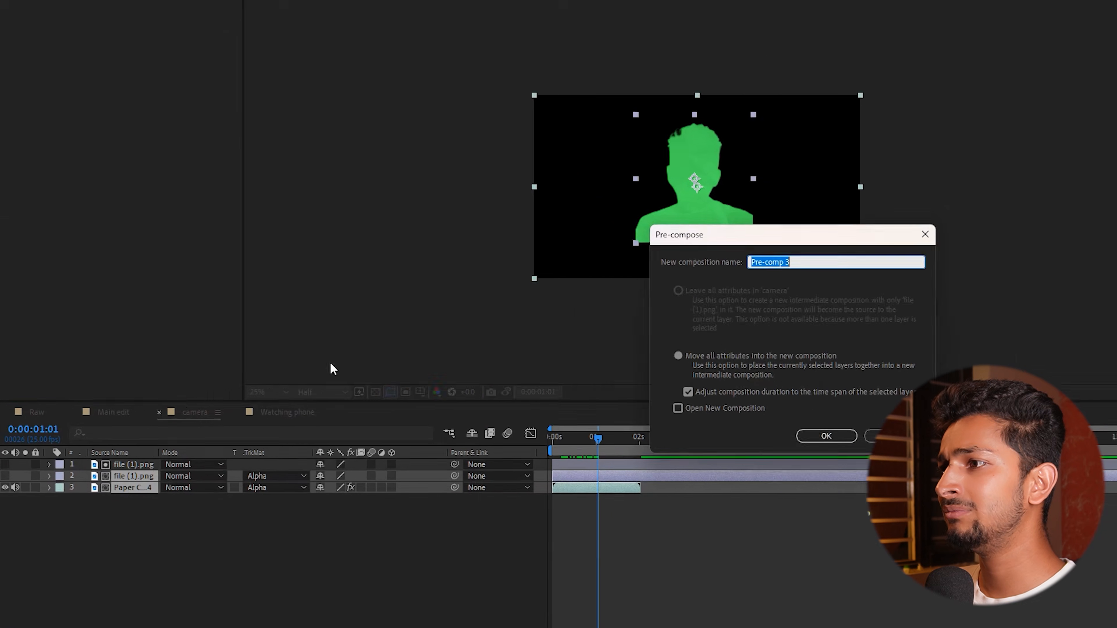
type("asdfasdf")
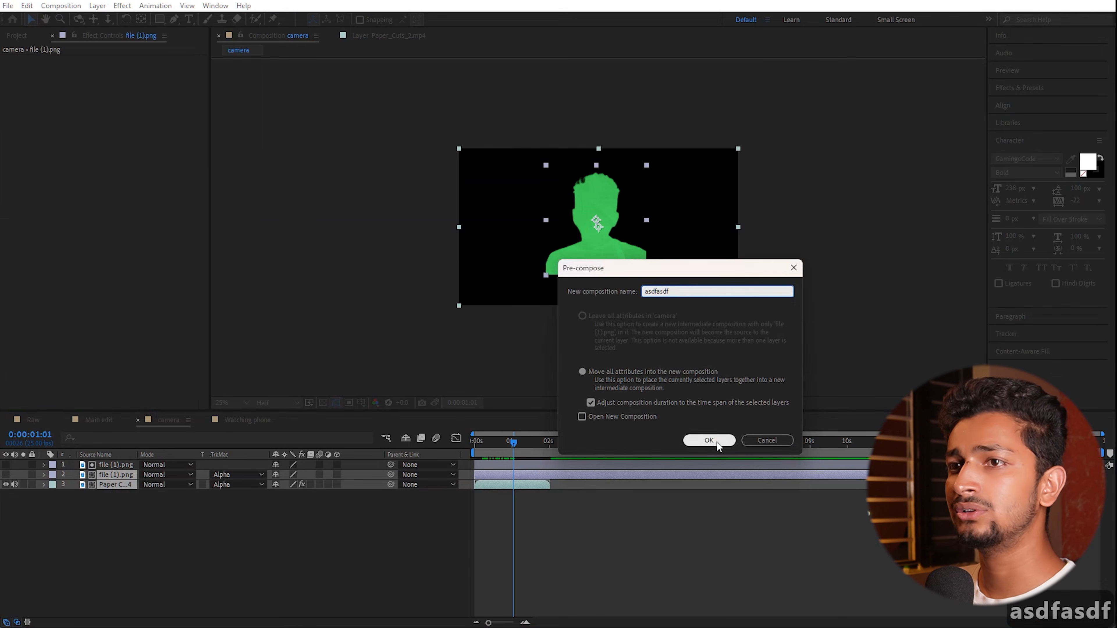
left_click(709, 440)
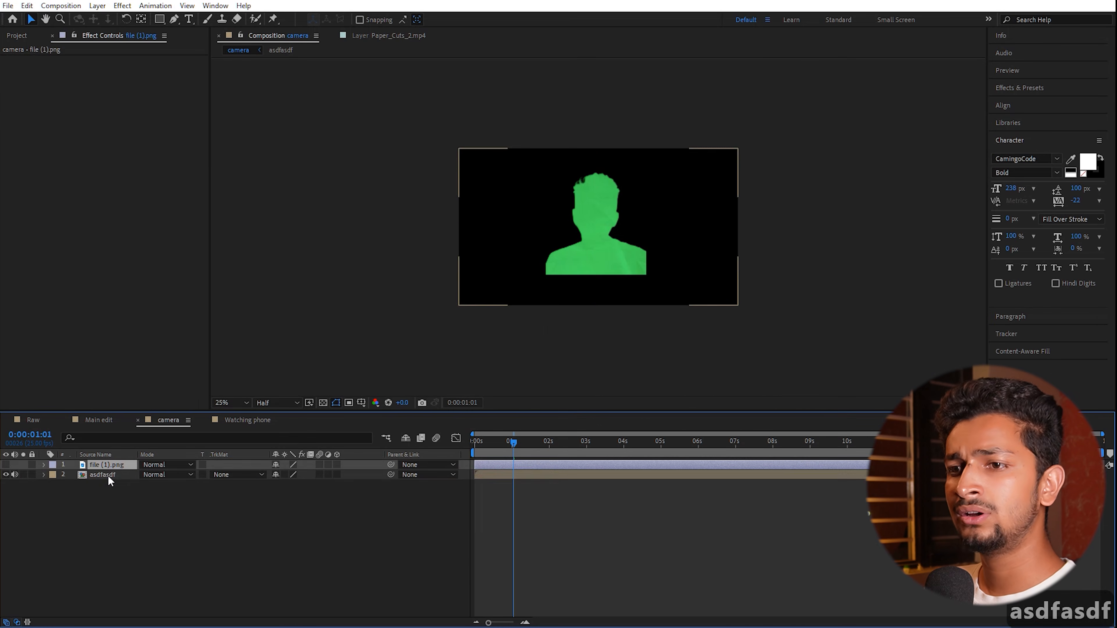
Duplicate the asdfasdf layer and move file (1).png beneath both copies, keeping its track matte on Alpha Matte "asdfasdf".
key("ctrl+d")
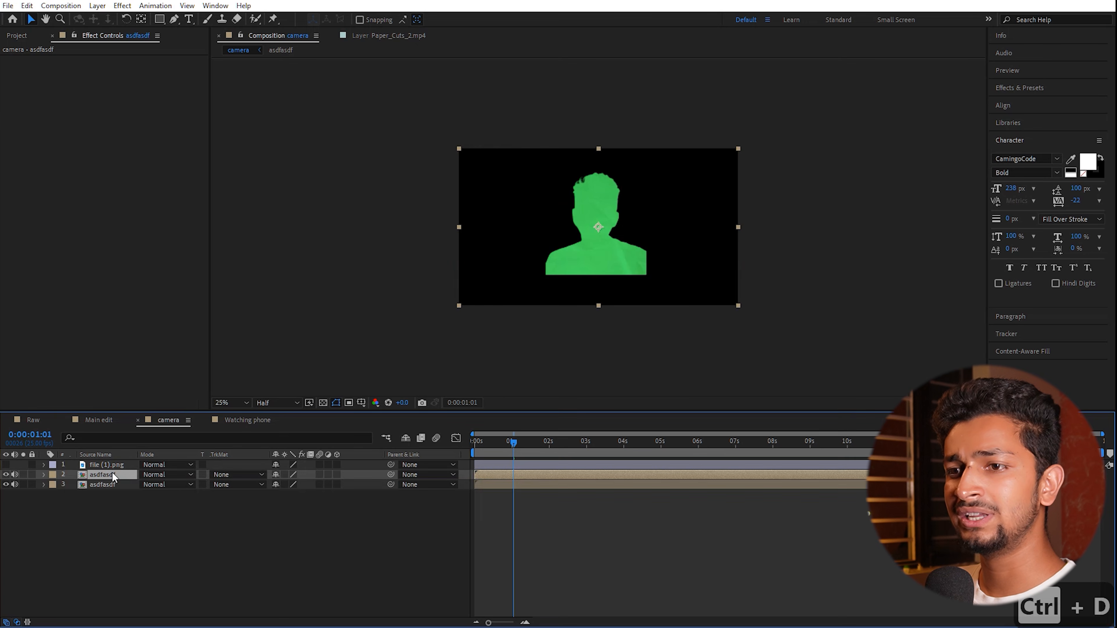
left_click(111, 464)
left_click_drag(111, 464, 117, 493)
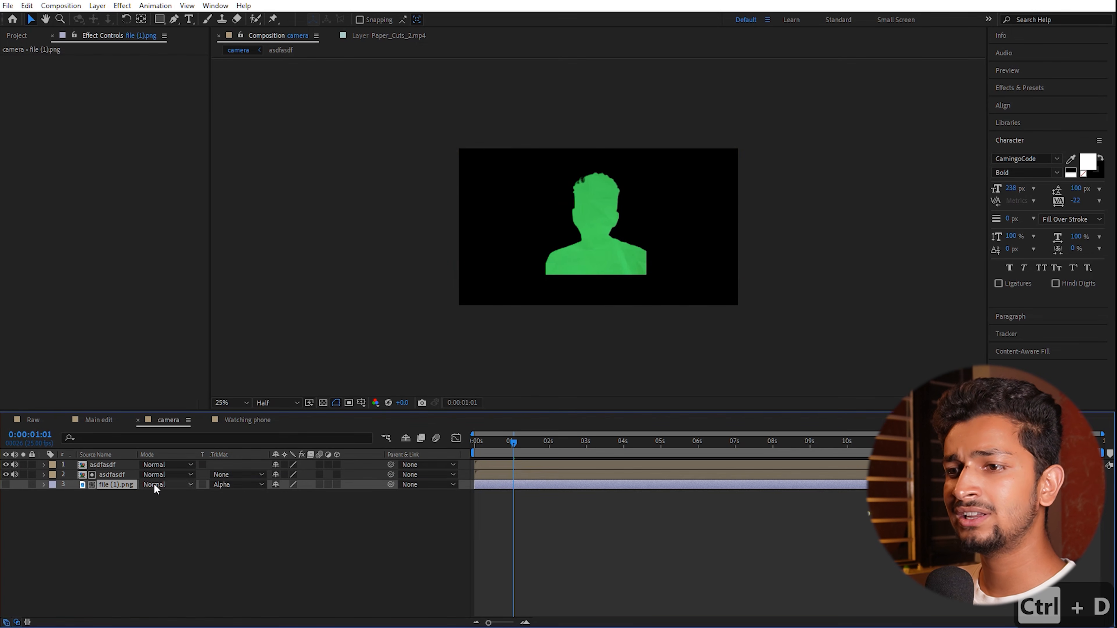
left_click(227, 487)
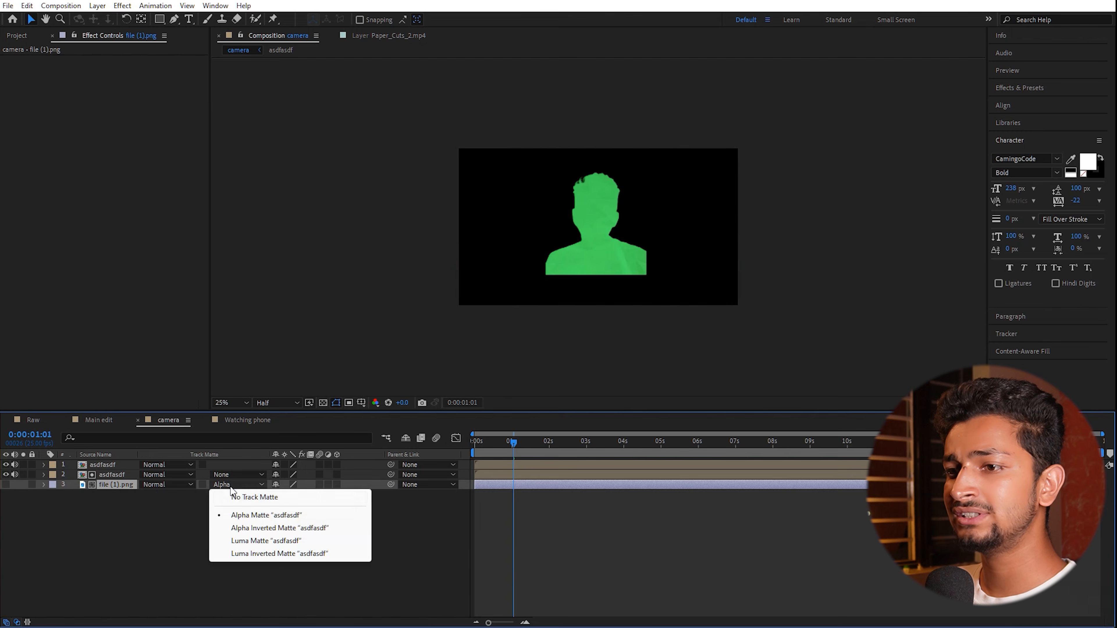
left_click(173, 514)
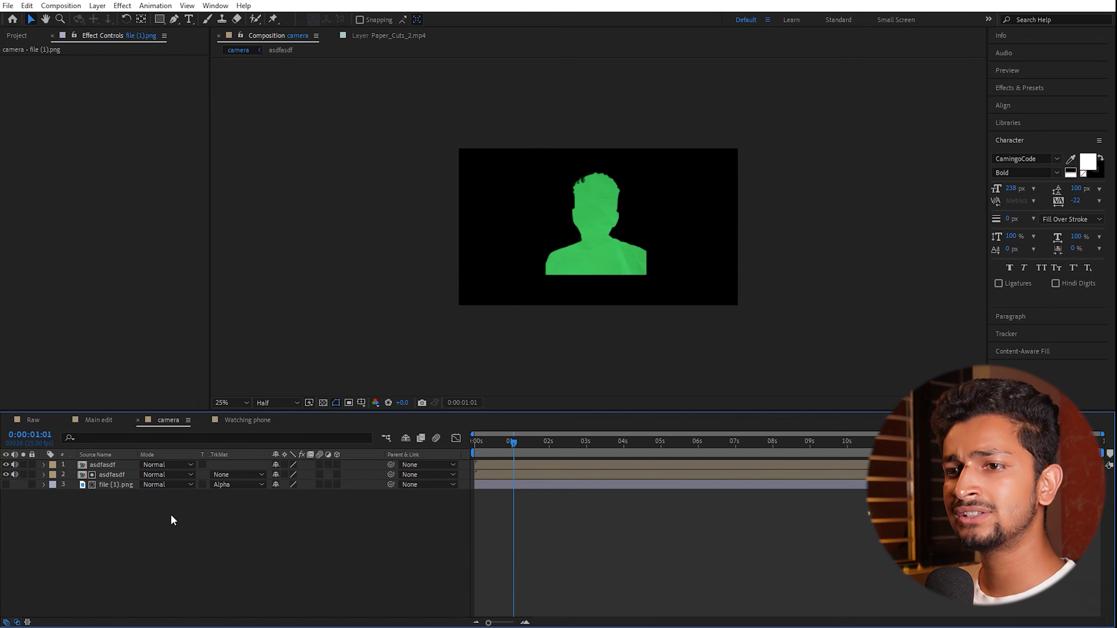
Apply Keylight to the upper asdfasdf layer, sample the green as its Screen Colour, and preview the frame at 0:00:00:18.
left_click(91, 465)
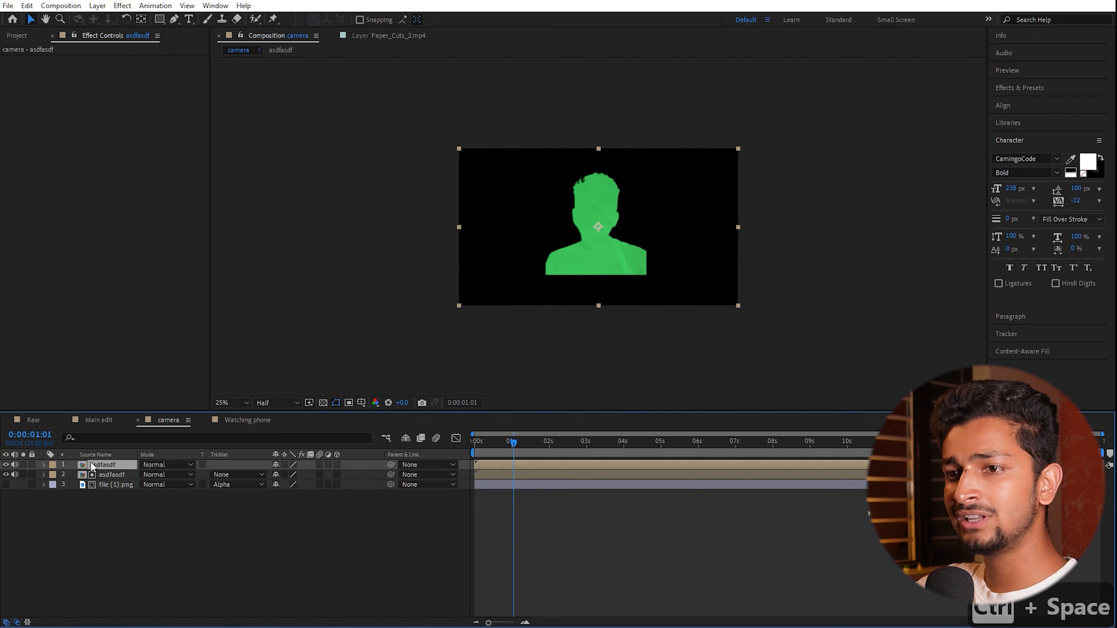
key("ctrl+space")
type("key")
key("Return")
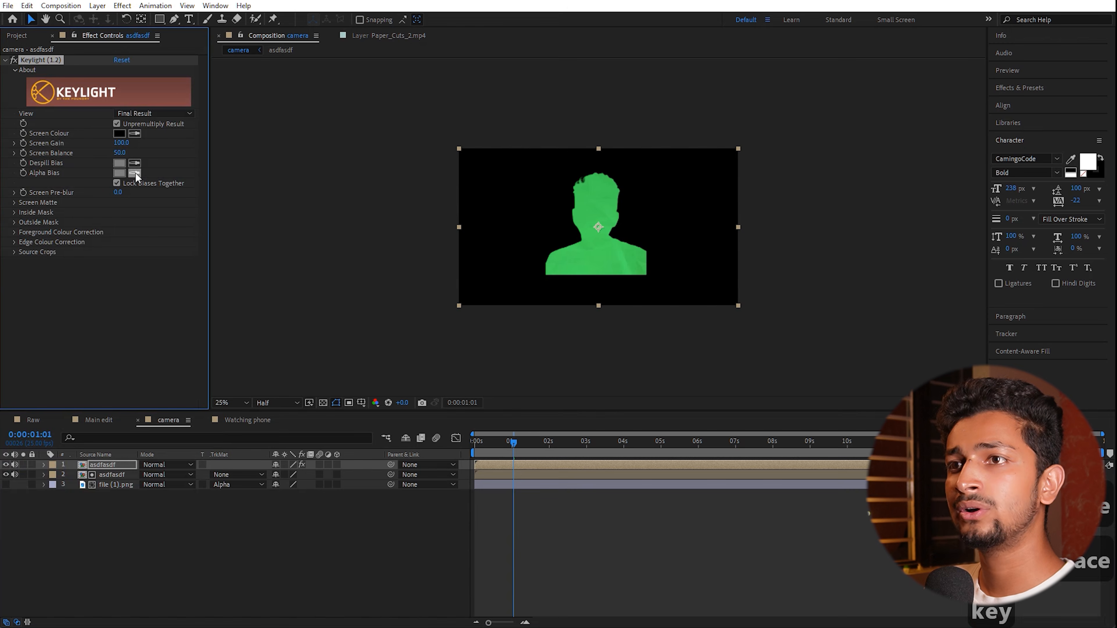
left_click(134, 134)
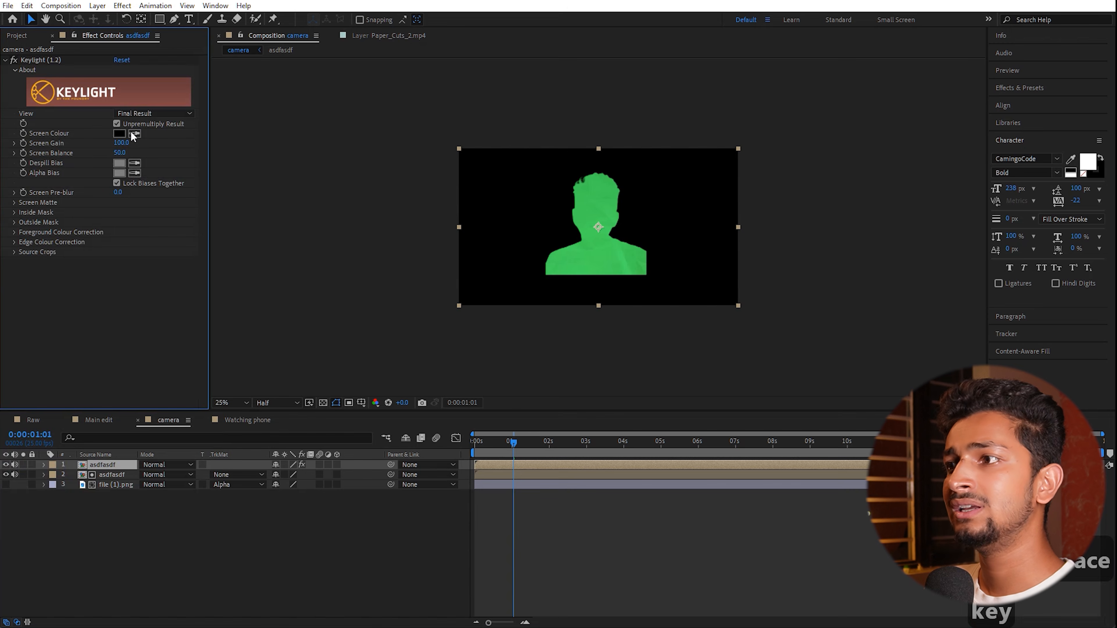
left_click(605, 255)
mouse_move(514, 442)
left_mouse_down()
mouse_move(480, 443)
mouse_move(504, 443)
left_mouse_up()
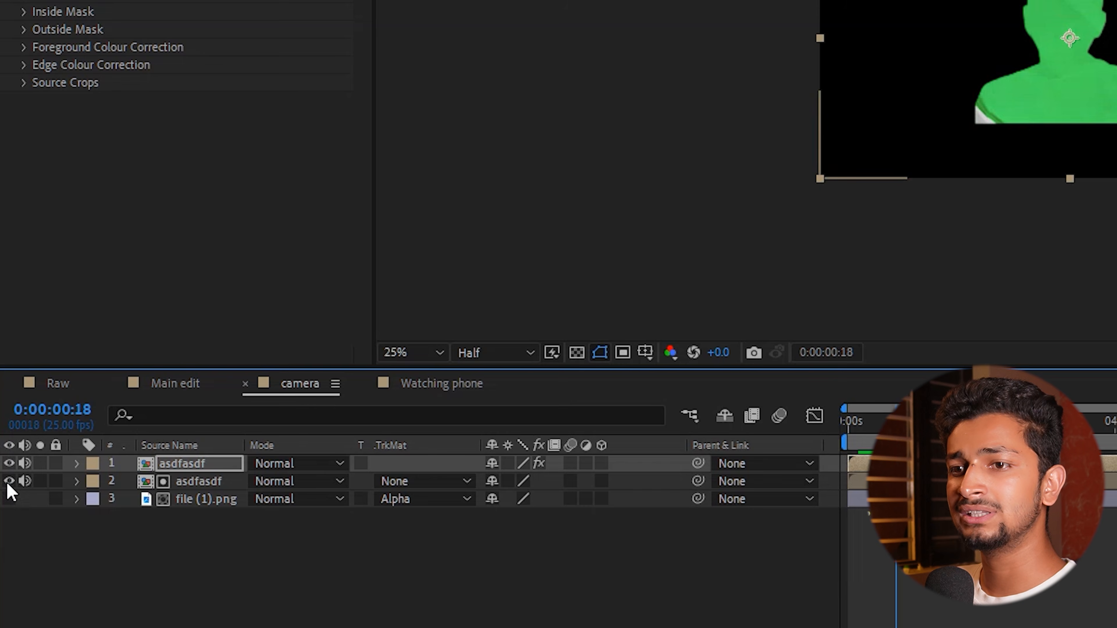
Hide the lower asdfasdf layer, make file (1).png visible, and preview the paper reveal over the first second.
left_click(6, 481)
left_click(5, 501)
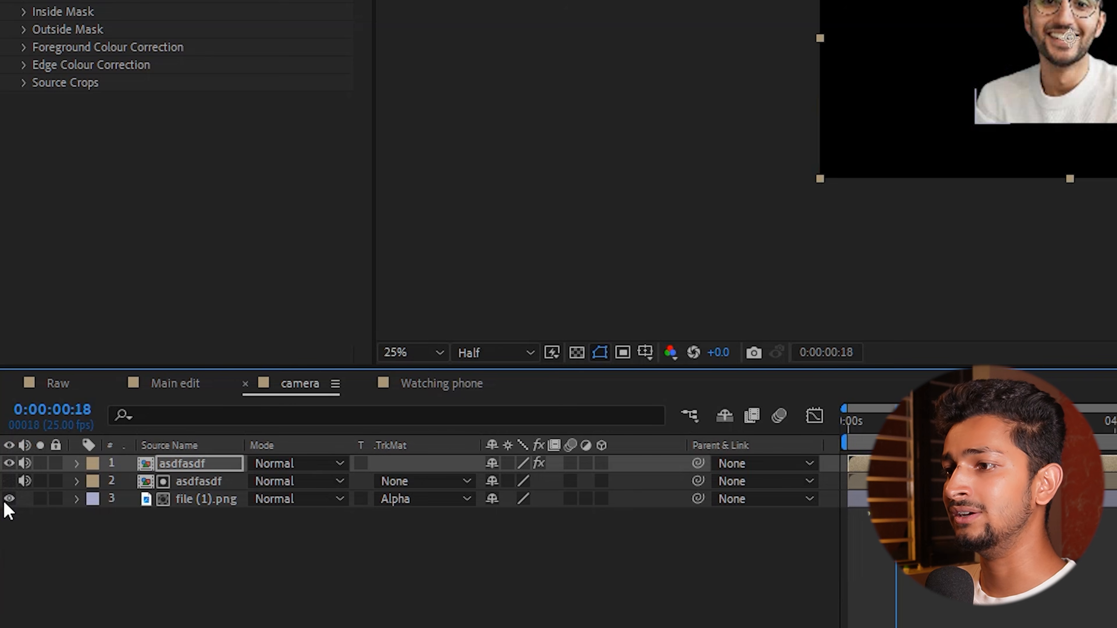
left_click_drag(895, 425, 896, 426)
mouse_move(500, 456)
left_mouse_down()
mouse_move(474, 453)
mouse_move(502, 453)
left_mouse_up()
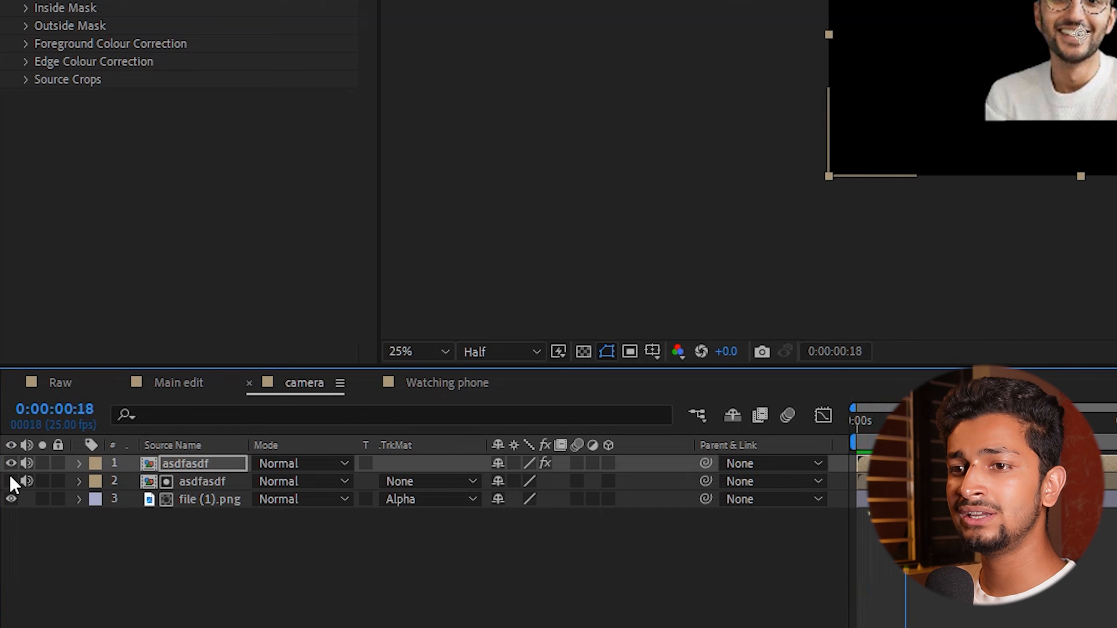
left_click(11, 499)
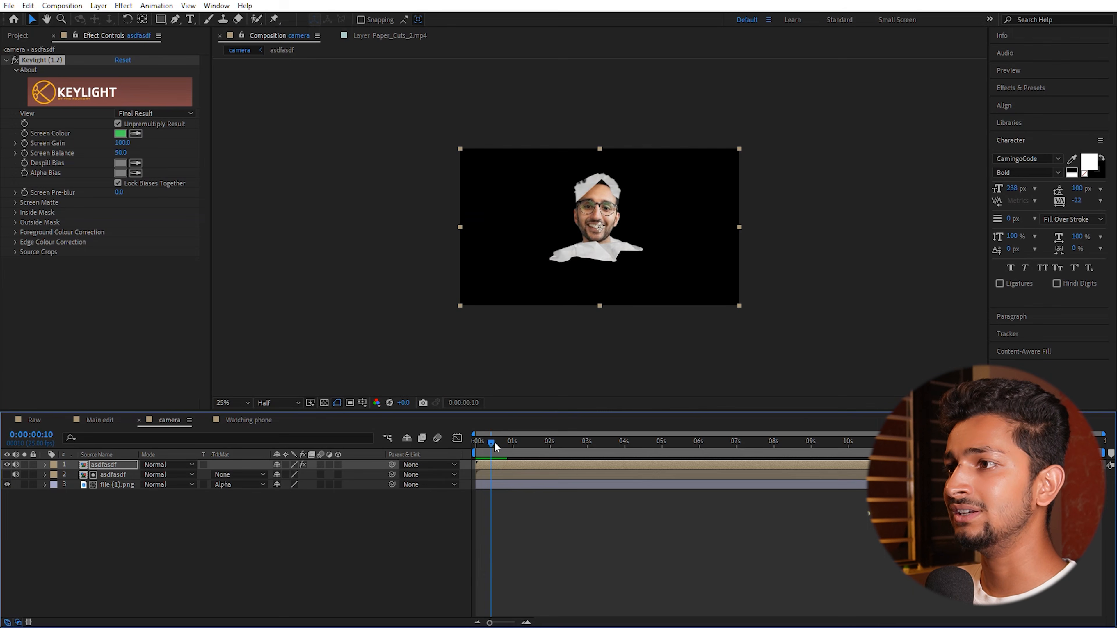
left_click_drag(494, 442, 495, 448)
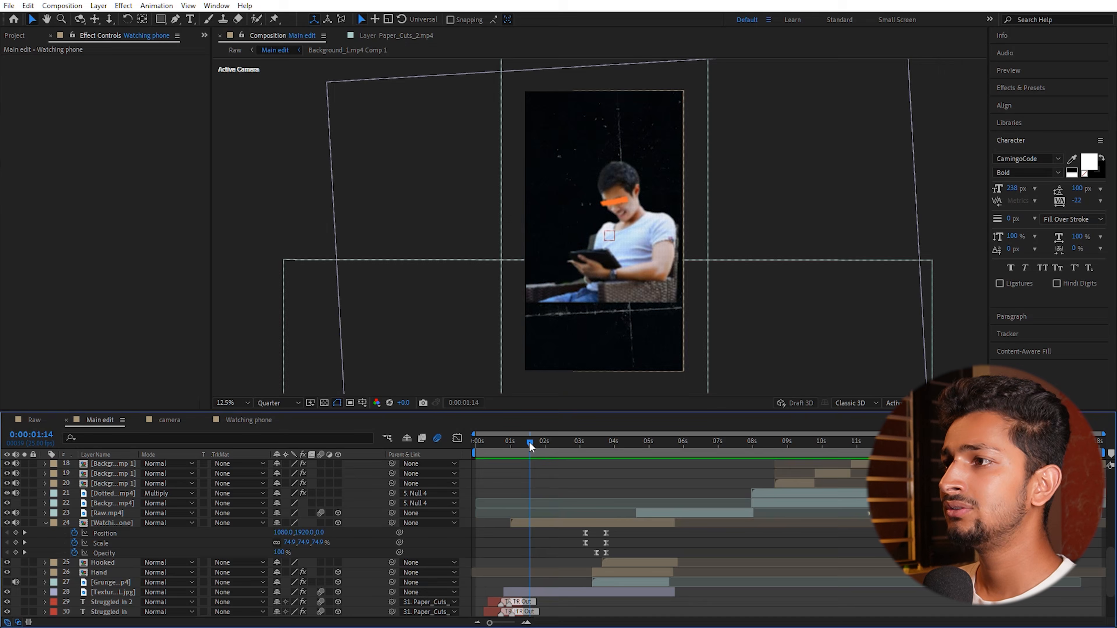
Preview the phone scene in Main edit, open its Watching phone composition, and view the Scribble Arrow.mov layer's footage.
left_click_drag(530, 441, 577, 450)
double_click(116, 522)
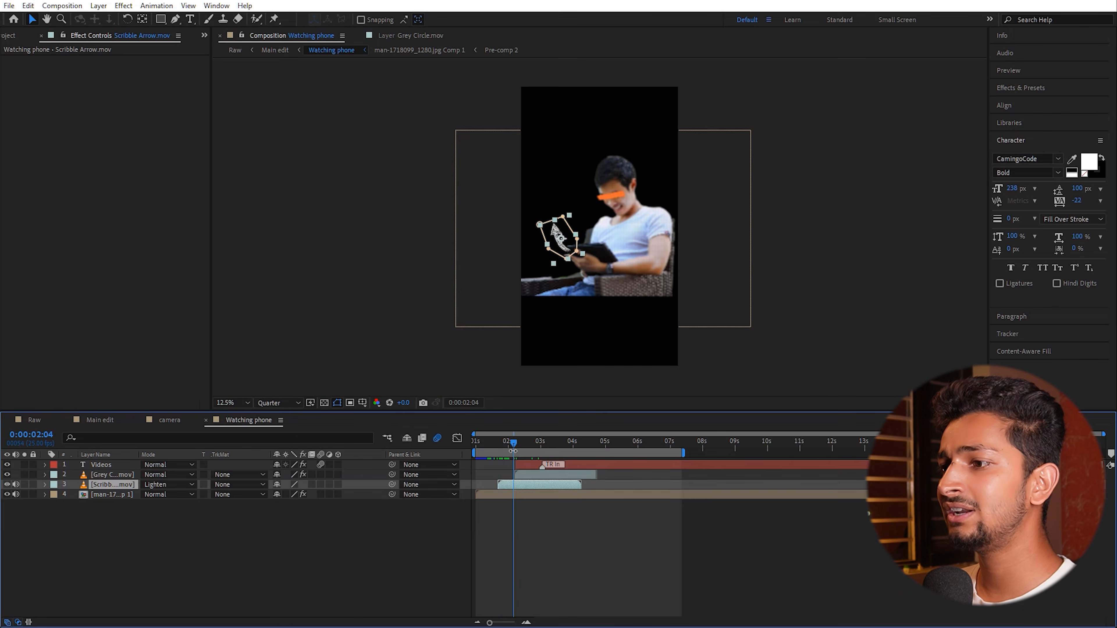
double_click(126, 487)
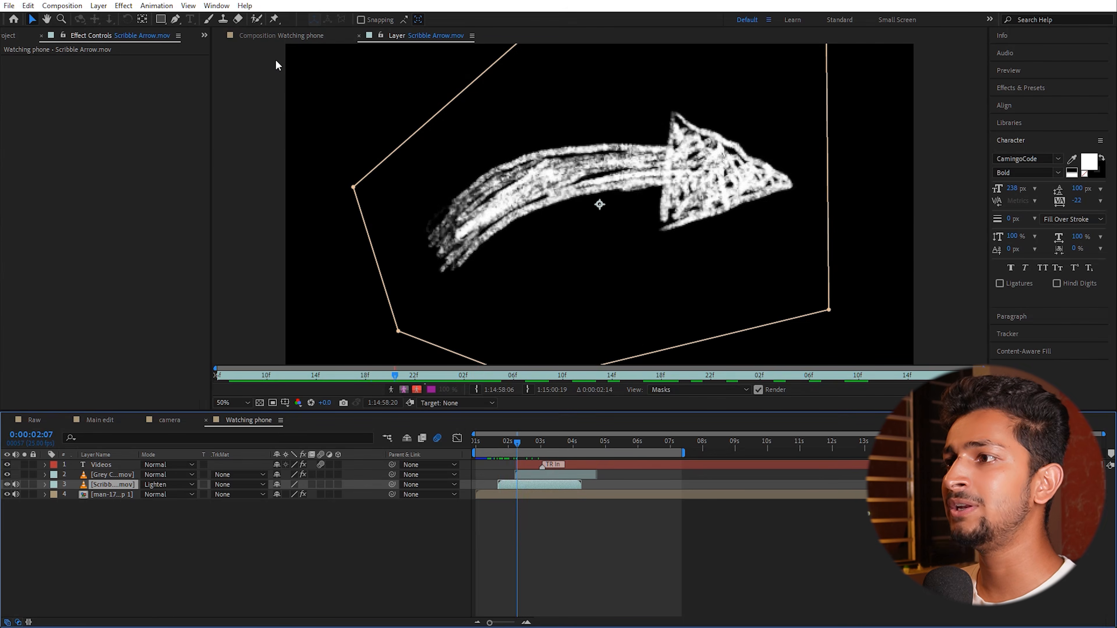
left_click(286, 36)
Inspect the Grey Circle.mov layer's footage and effects, and review the circle's appearance between about 2 and 3 seconds.
mouse_move(522, 443)
left_mouse_down()
mouse_move(547, 442)
mouse_move(506, 444)
mouse_move(538, 445)
left_mouse_up()
left_click(529, 474)
double_click(105, 479)
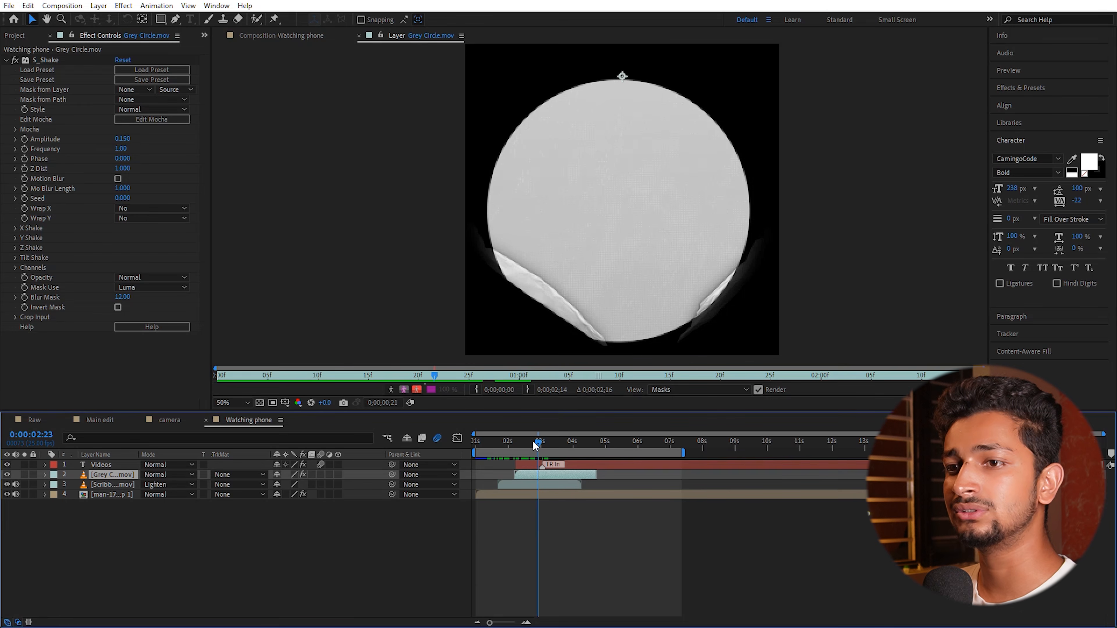
left_click(518, 445)
left_click_drag(532, 447, 535, 450)
Inspect the Videos text layer and the seated man layer's S_Shake effect while previewing the animation past 0:00:03:19.
left_click(565, 194)
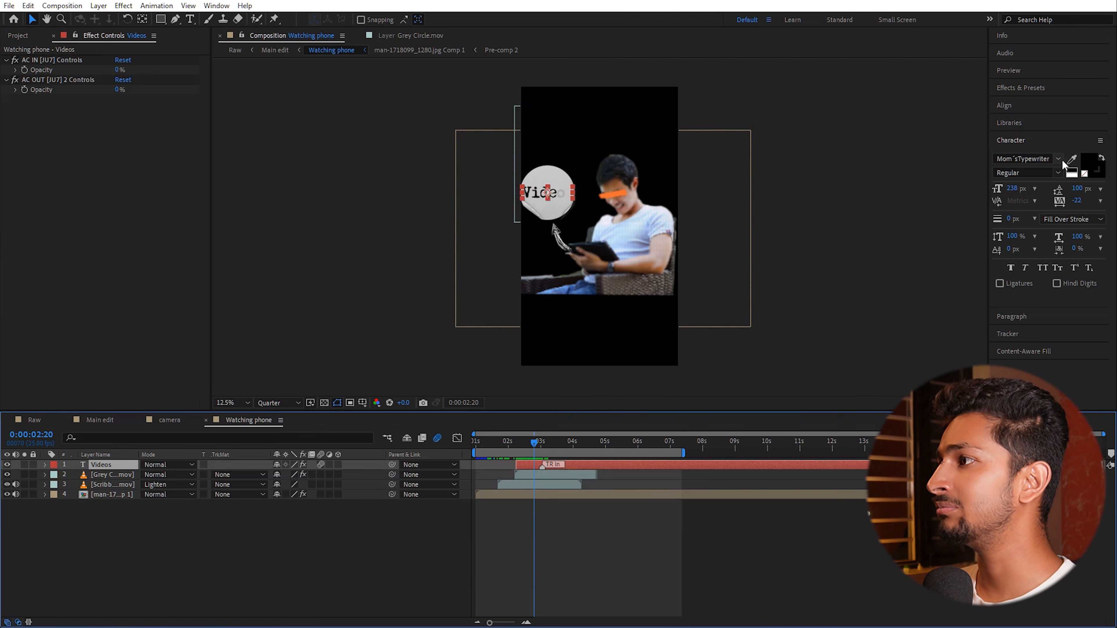
mouse_move(538, 446)
left_mouse_down()
mouse_move(521, 448)
mouse_move(569, 450)
mouse_move(534, 452)
left_mouse_up()
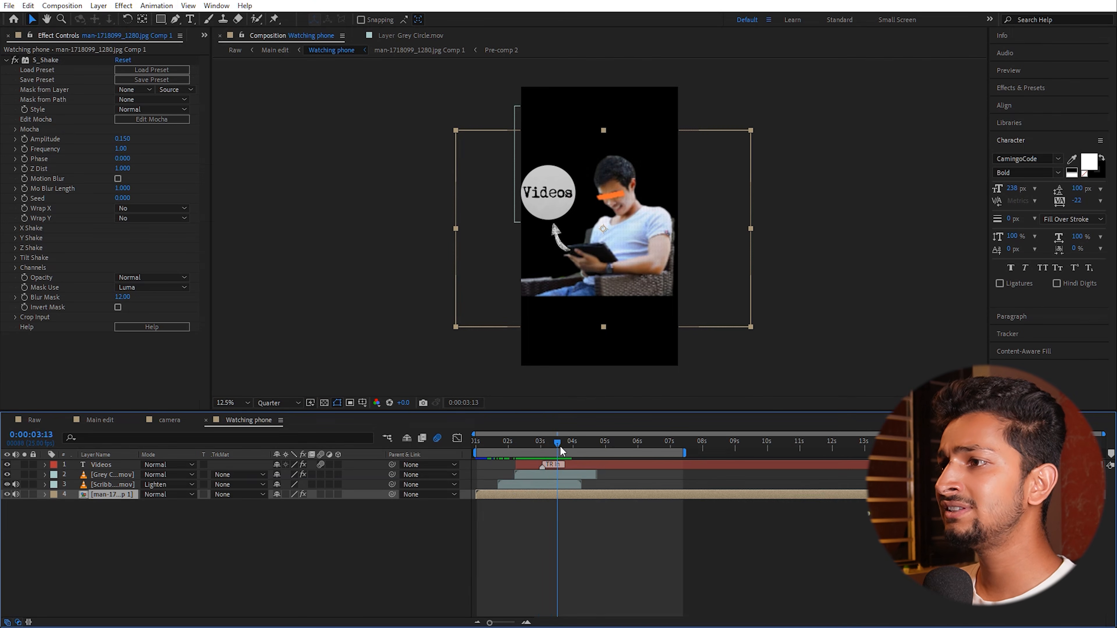
mouse_move(558, 444)
left_mouse_down()
mouse_move(538, 443)
mouse_move(567, 448)
left_mouse_up()
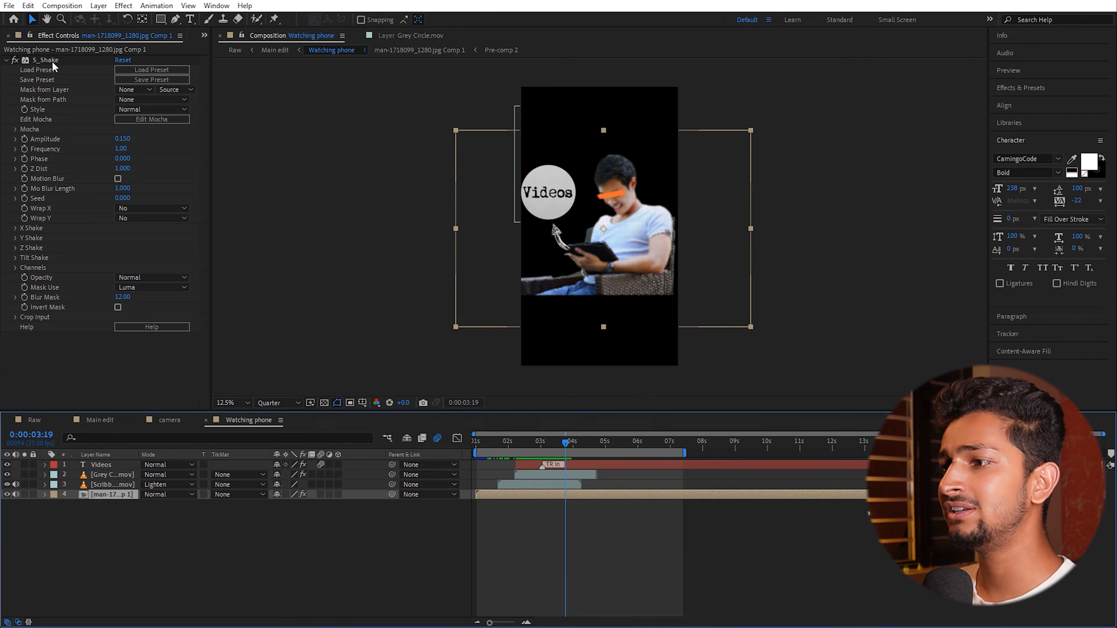
mouse_move(567, 446)
left_mouse_down()
mouse_move(545, 447)
mouse_move(571, 446)
mouse_move(565, 439)
mouse_move(603, 450)
mouse_move(585, 450)
left_mouse_up()
Return to Main edit and examine Camera 1's keyframes while previewing its push-in just after 3 seconds.
left_click(100, 421)
scroll(531, 502, "up", 5)
scroll(531, 502, "up", 3)
left_click(99, 497)
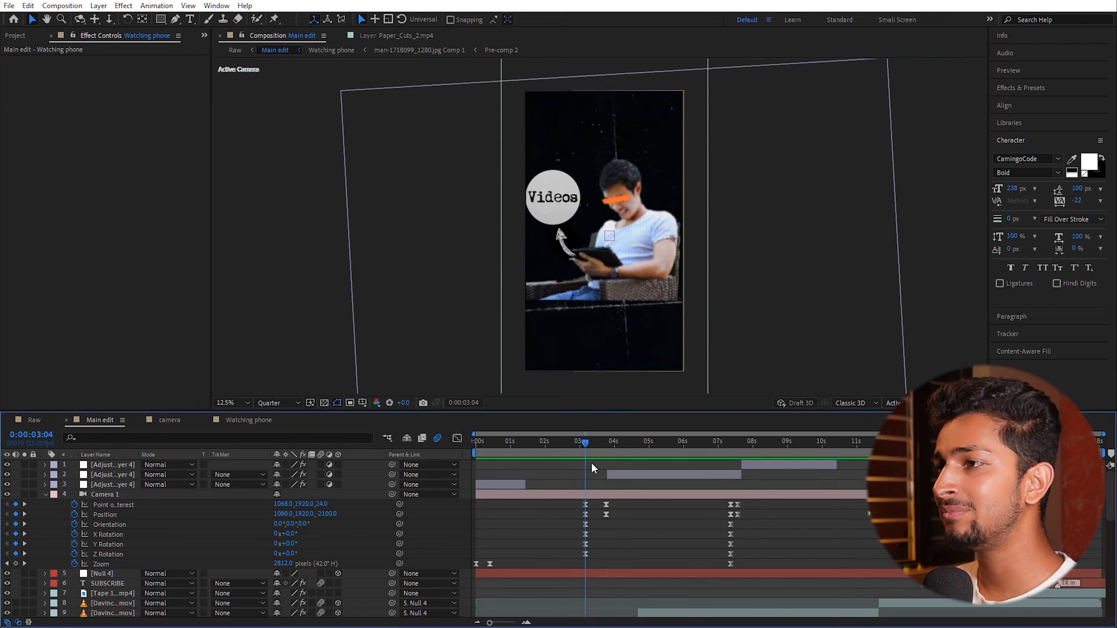
mouse_move(585, 444)
left_mouse_down()
mouse_move(598, 449)
mouse_move(589, 446)
left_mouse_up()
scroll(596, 512, "down", 2)
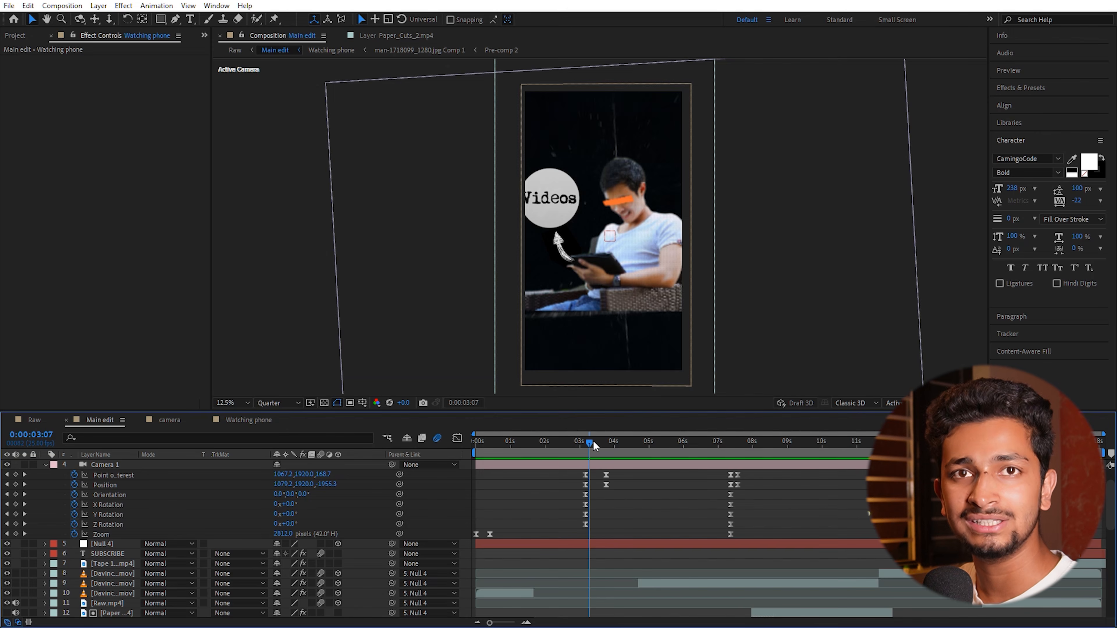
left_click_drag(594, 444, 580, 444)
Remove the Watching phone layer's Position keyframes, preview the move up to 0:00:03:07, and undo the removal.
scroll(589, 510, "down", 10)
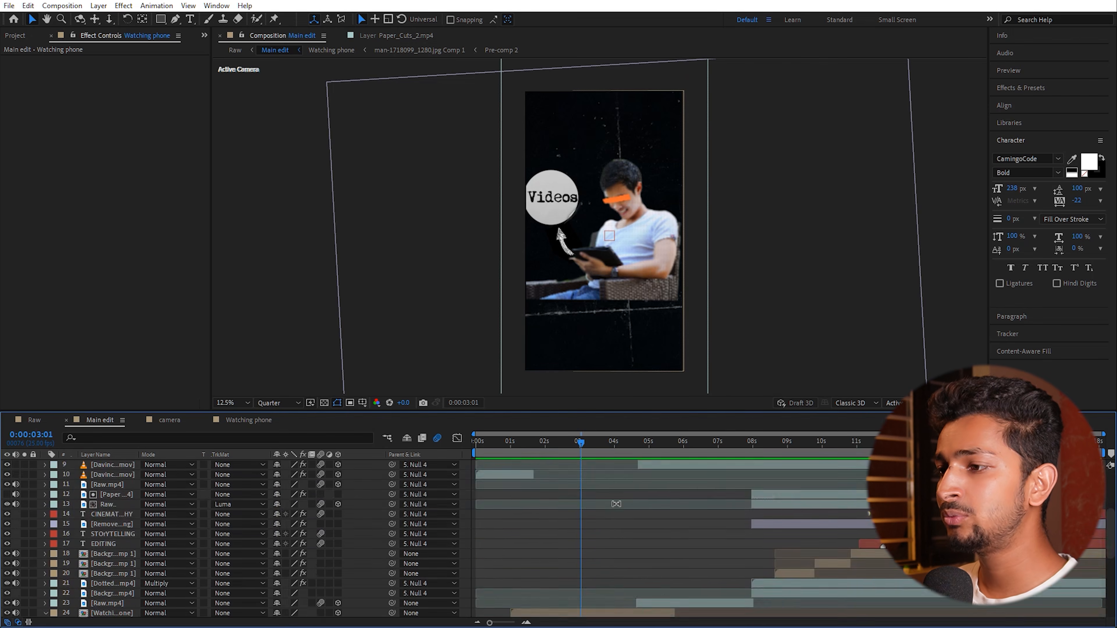
left_click(570, 466)
scroll(570, 487, "up", 3)
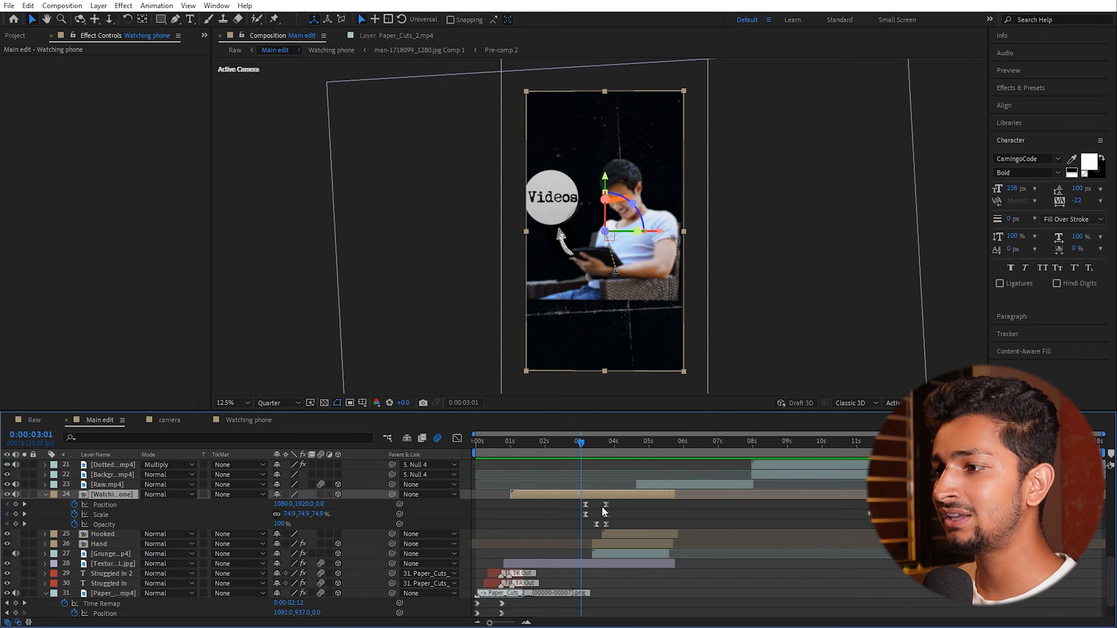
left_click_drag(619, 509, 581, 503)
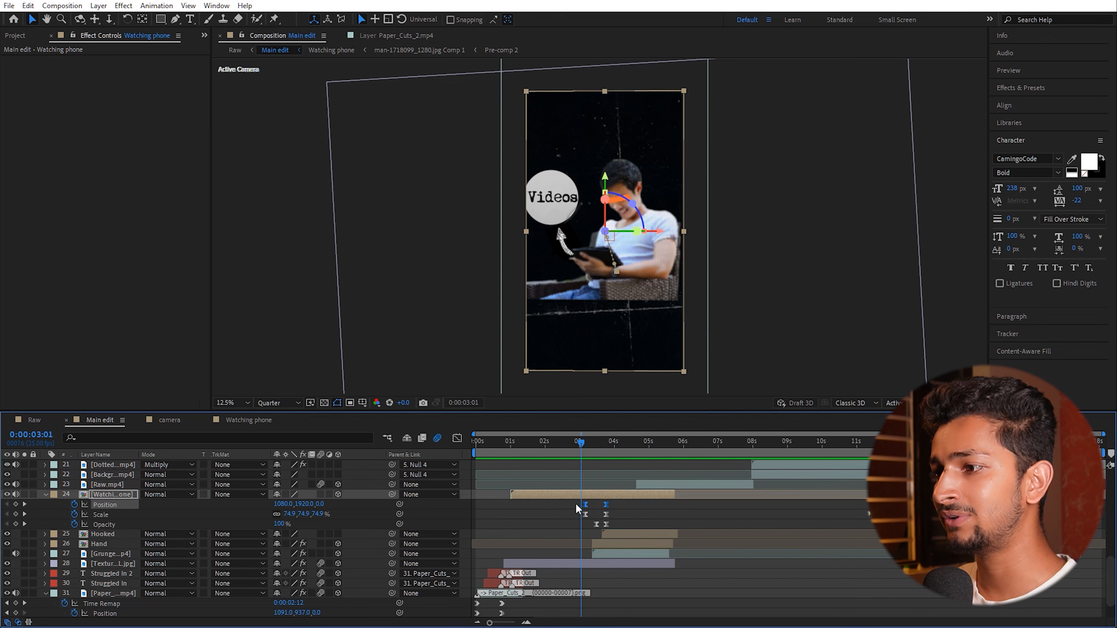
key("ctrl+x")
mouse_move(581, 442)
left_mouse_down()
mouse_move(608, 441)
mouse_move(589, 441)
left_mouse_up()
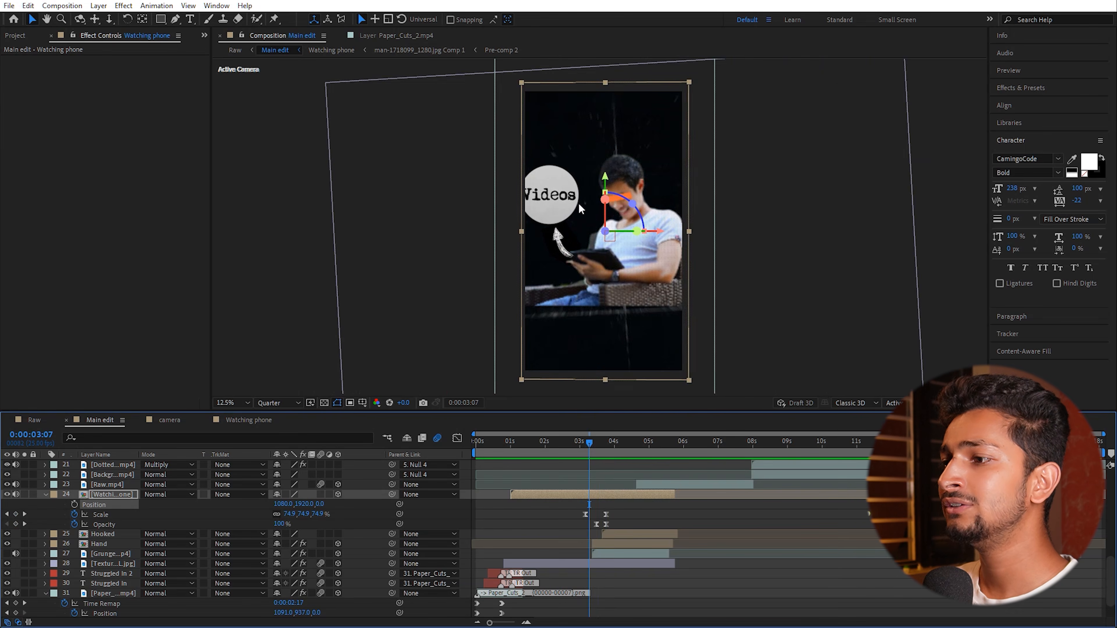
left_click_drag(591, 444, 588, 444)
key("ctrl+z")
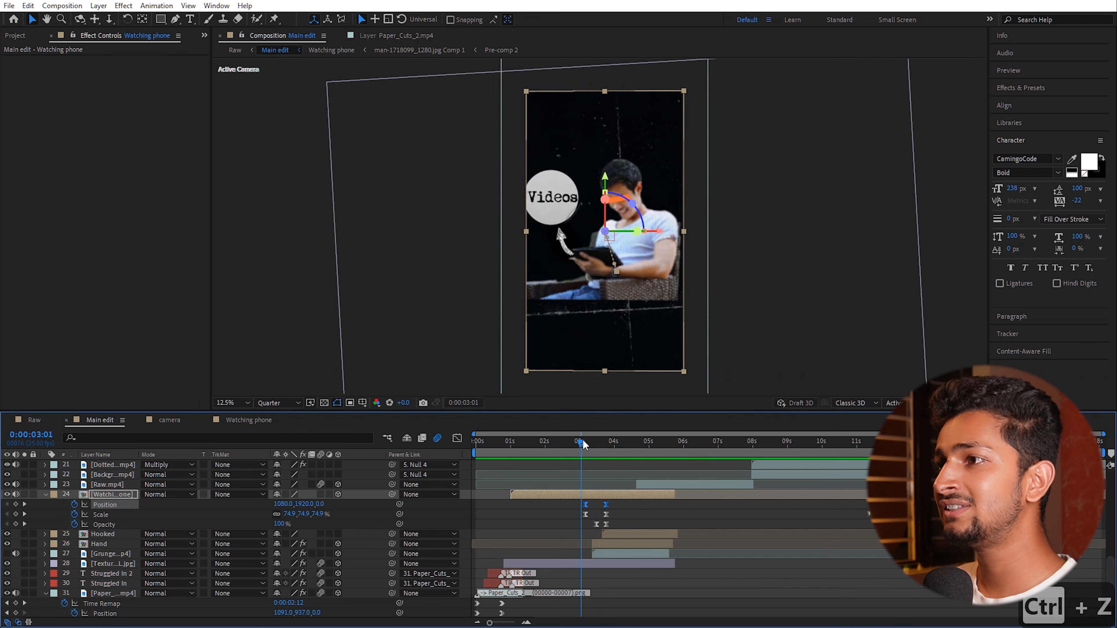
Preview the transition from the Watching phone layer to the Hand layer up to 0:00:03:20, checking the Position keyframes.
left_click_drag(590, 444, 601, 445)
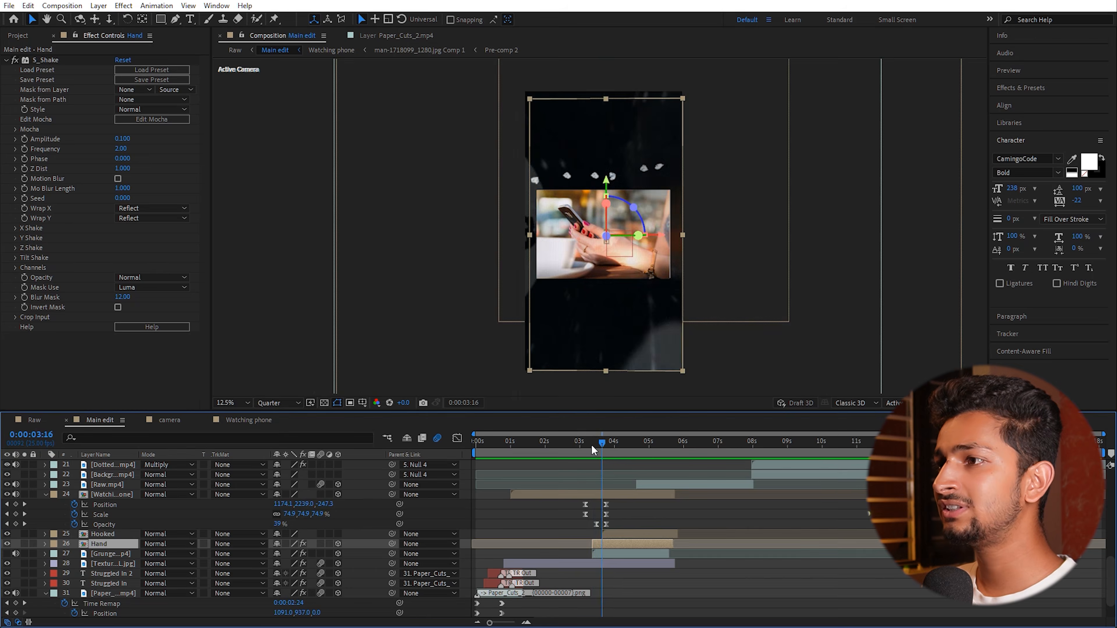
mouse_move(591, 444)
left_mouse_down()
mouse_move(581, 444)
mouse_move(601, 445)
left_mouse_up()
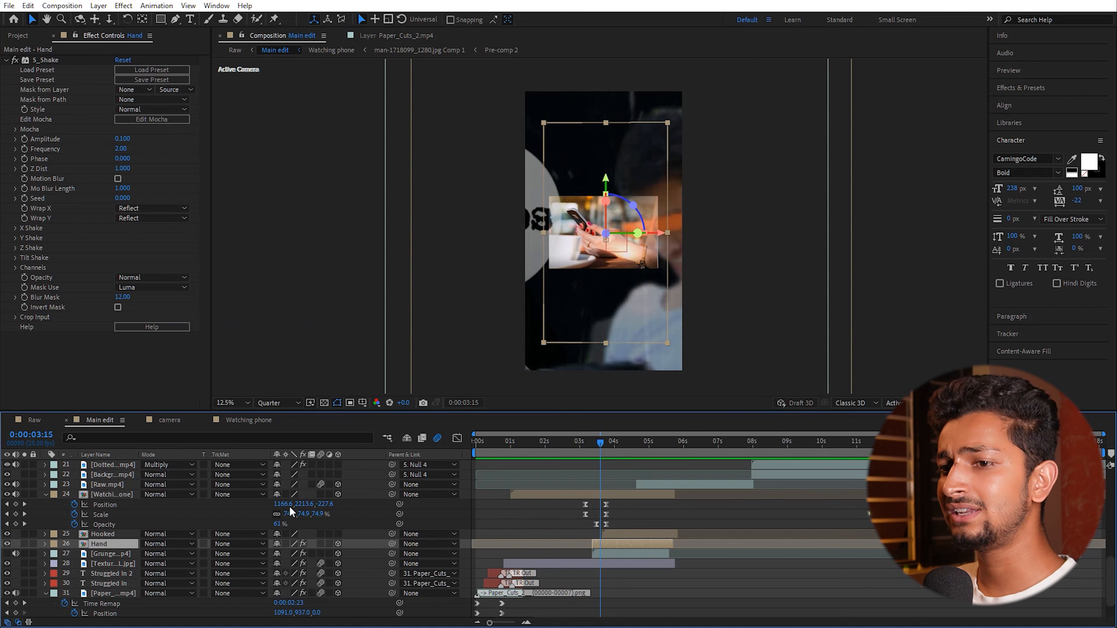
left_click(116, 505)
left_click_drag(598, 444, 605, 445)
left_click(112, 544)
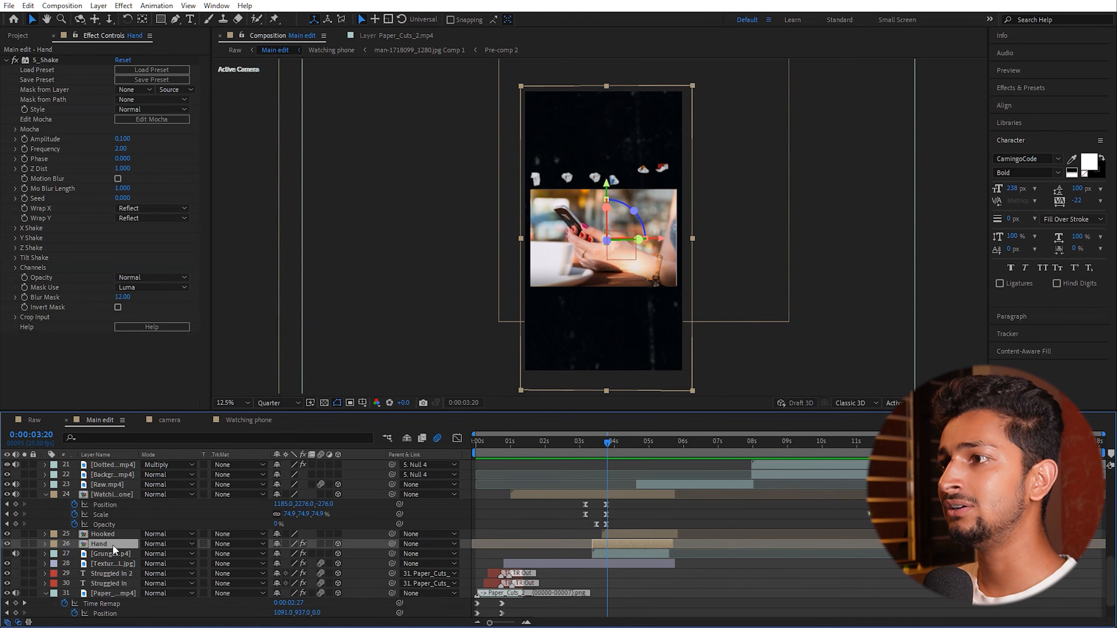
Open the Hand layer's composition and toggle the white dotted-pattern layer off and on to compare the hand photo.
double_click(112, 544)
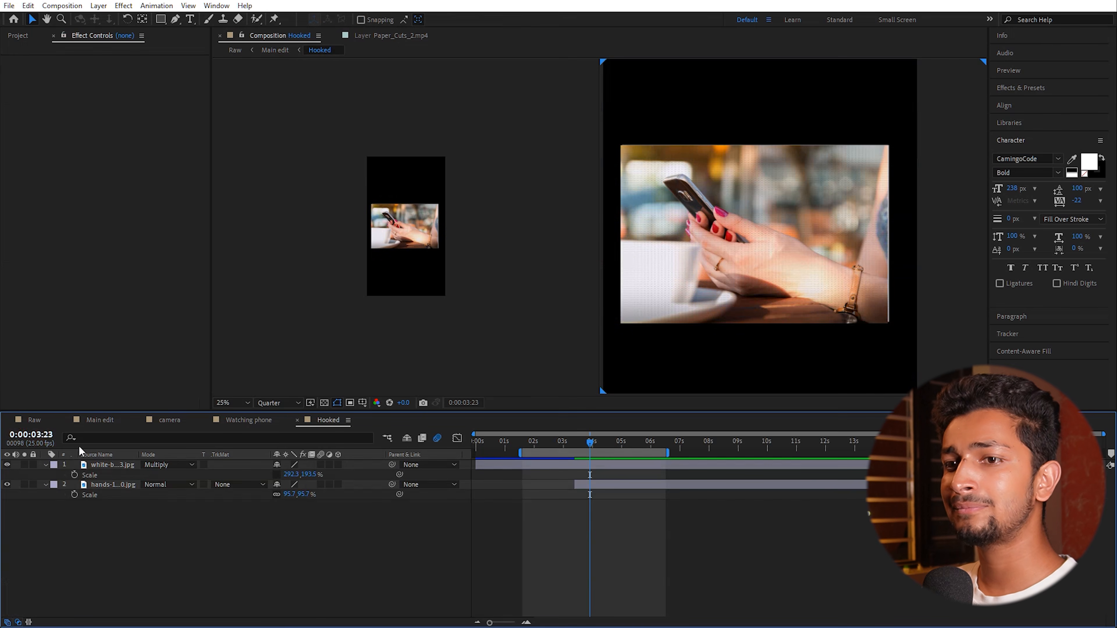
left_click(107, 465)
left_click(7, 466)
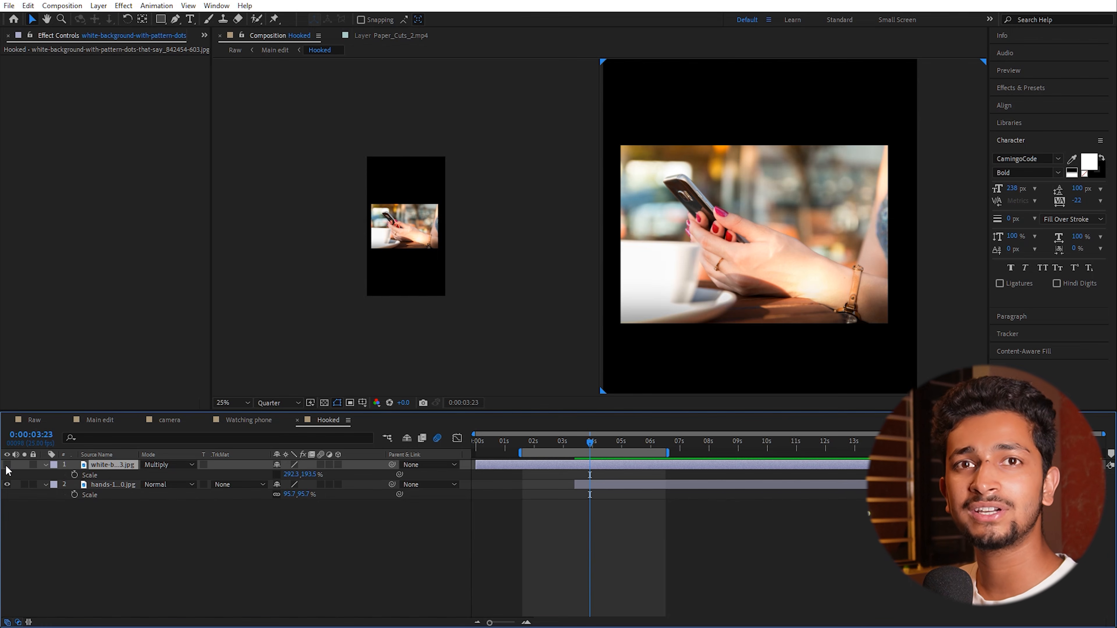
left_click(7, 466)
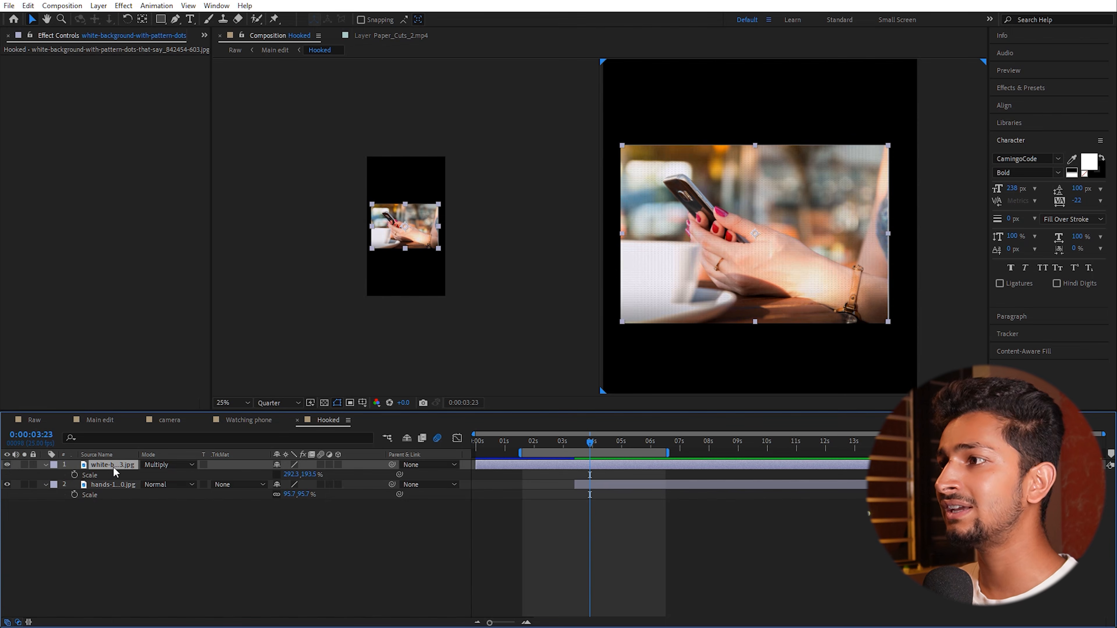
Switch the white dotted-pattern layer's blending mode to Normal for comparison and restore it to Multiply.
left_click(180, 470)
left_click(232, 111)
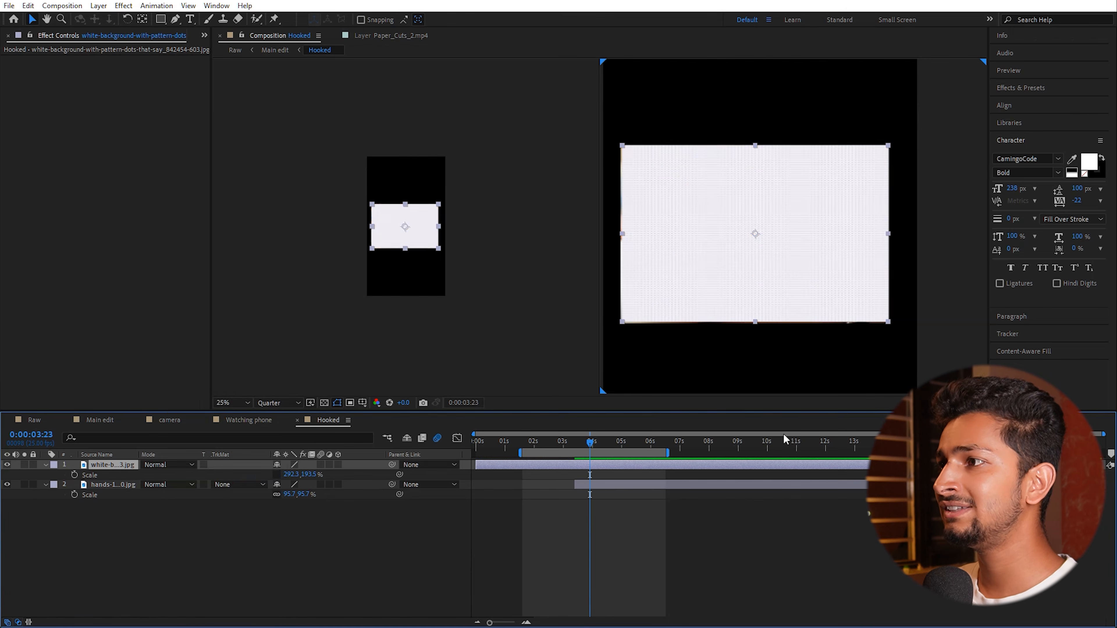
left_click(154, 470)
left_click(229, 169)
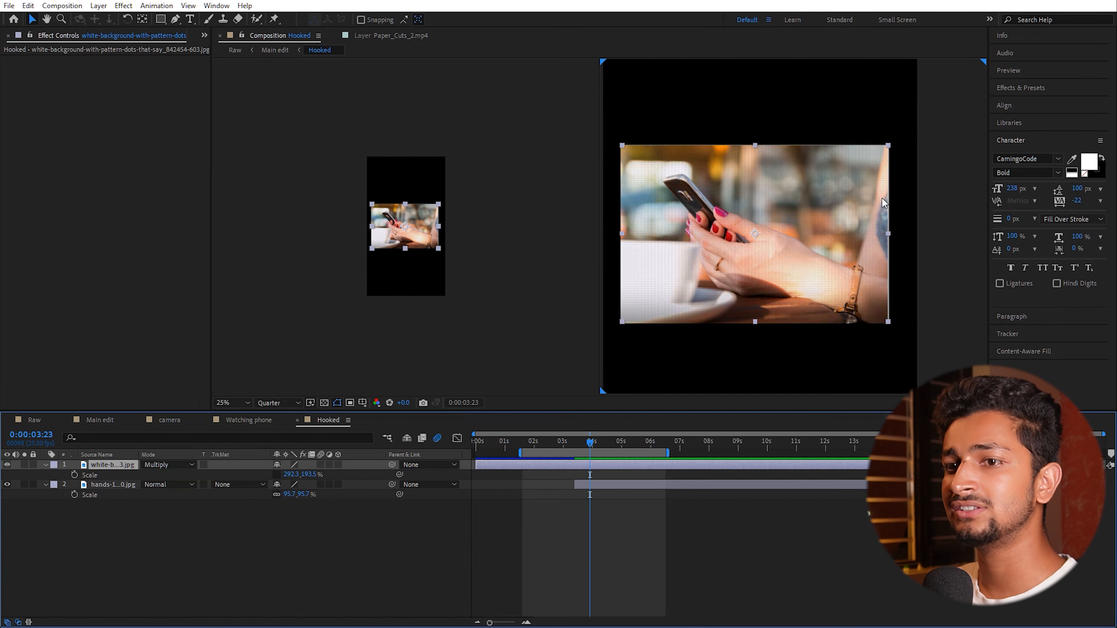
Preview the HOOKED title in Main edit up to 0:00:04:10, open the Hooked layer's composition, and review its letter animation.
left_click(121, 421)
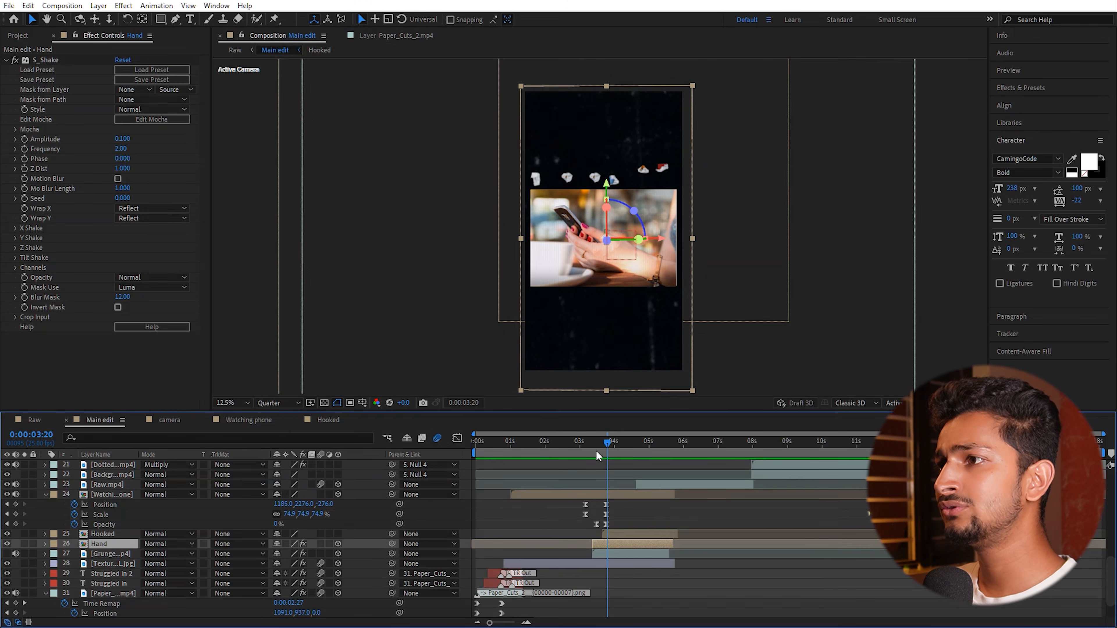
left_click_drag(605, 443, 626, 450)
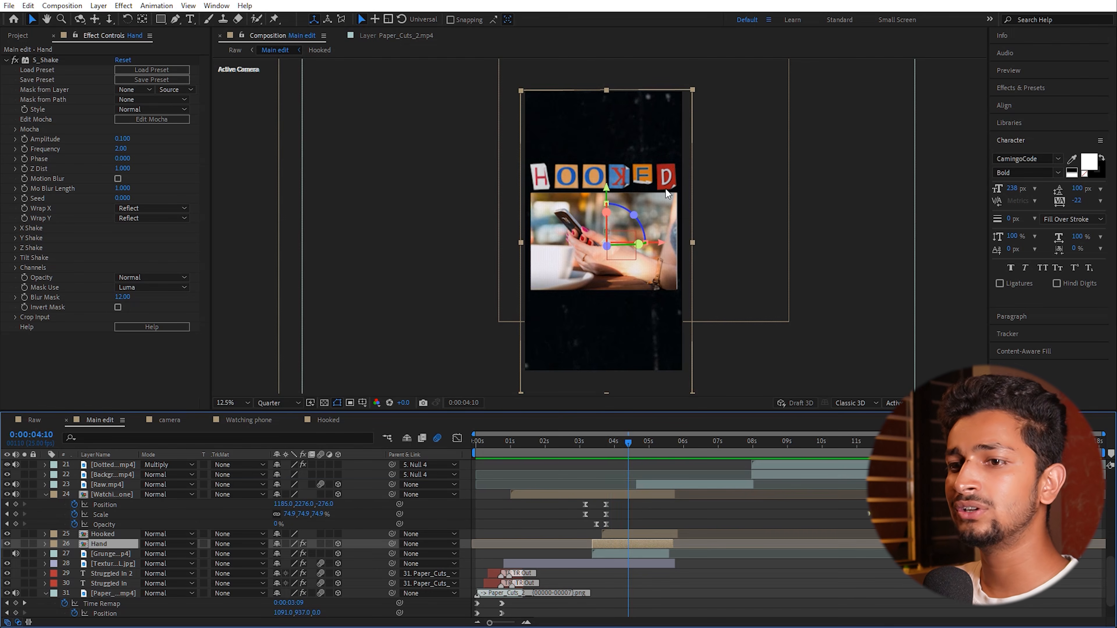
left_click(118, 534)
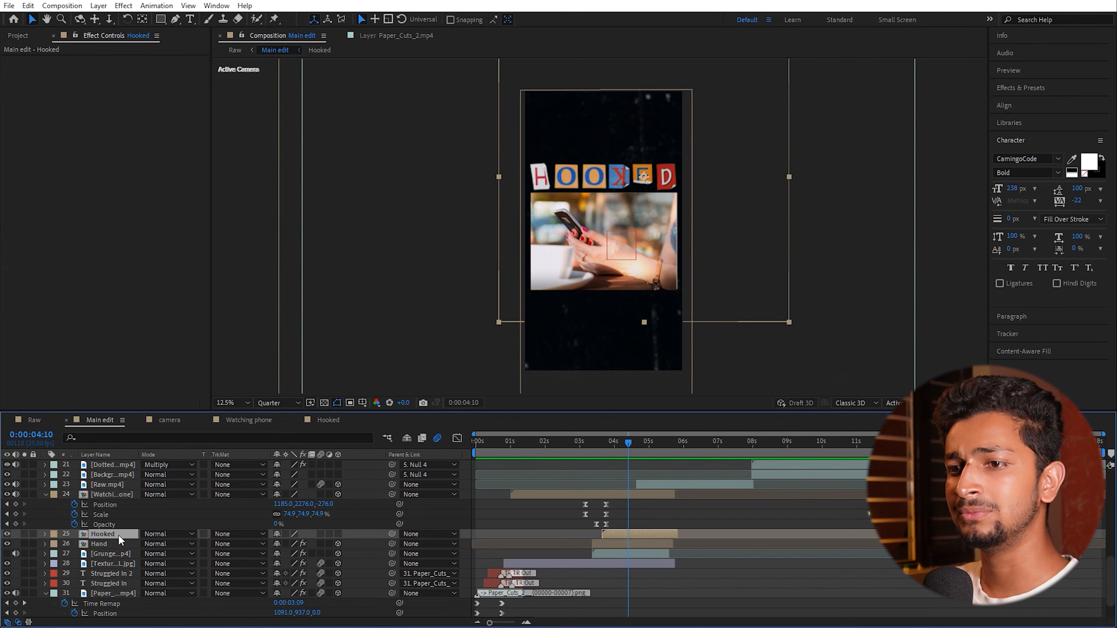
double_click(117, 534)
mouse_move(504, 443)
left_mouse_down()
mouse_move(518, 442)
mouse_move(497, 445)
left_mouse_up()
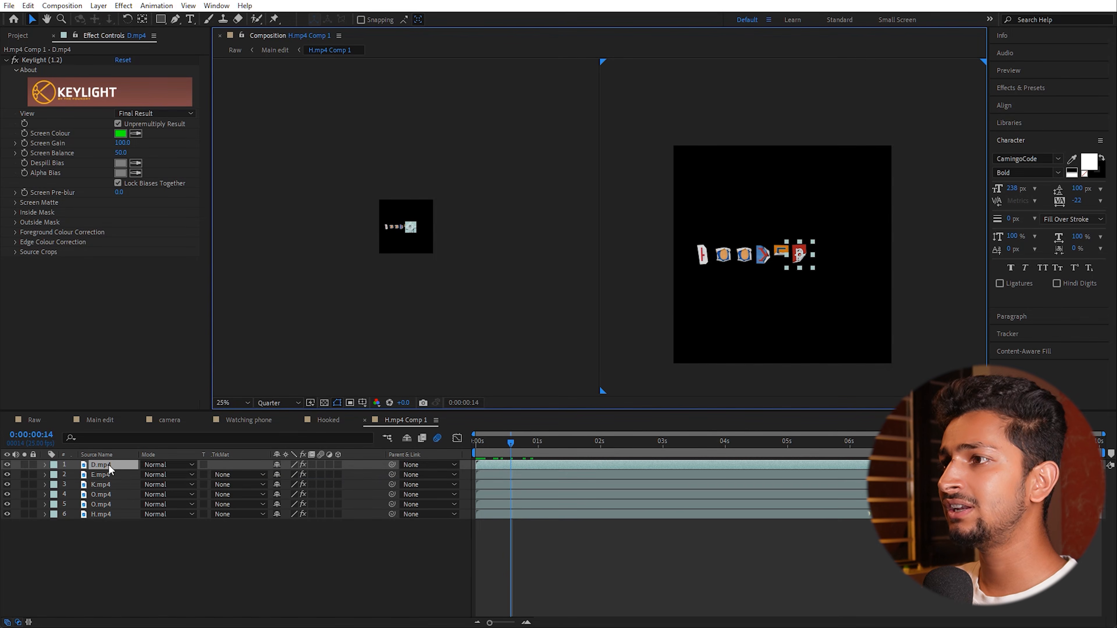
Play the D.mp4 layer's green-screen footage, return to the H.mp4 Comp 1 composition, and review the keyed letters at 0:00:00:16.
double_click(100, 465)
key("space")
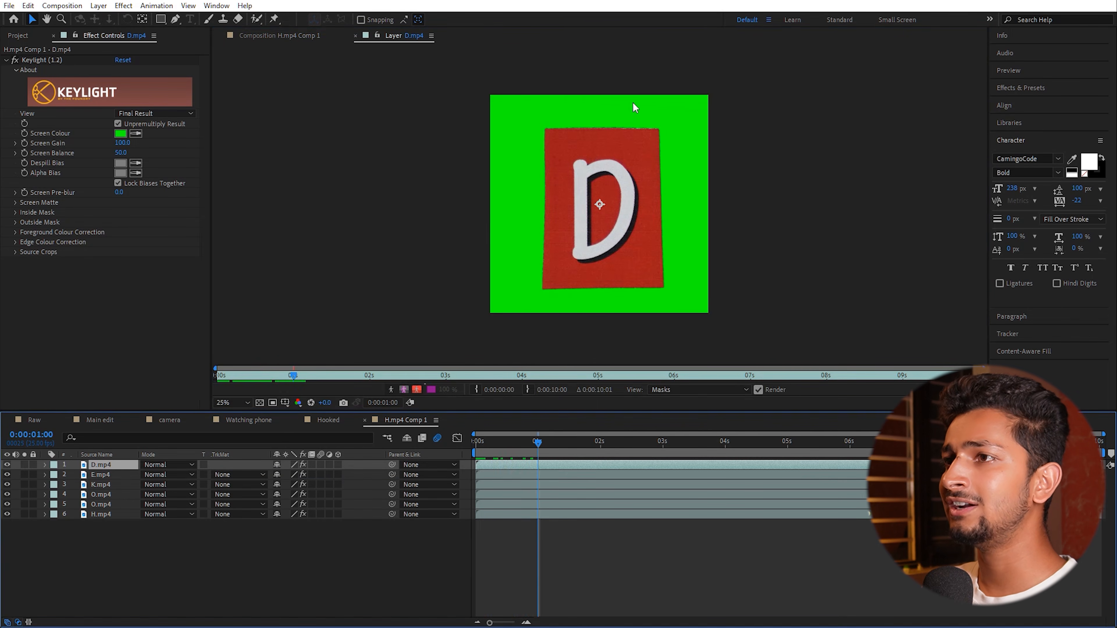
left_click(283, 40)
left_click_drag(573, 447, 517, 452)
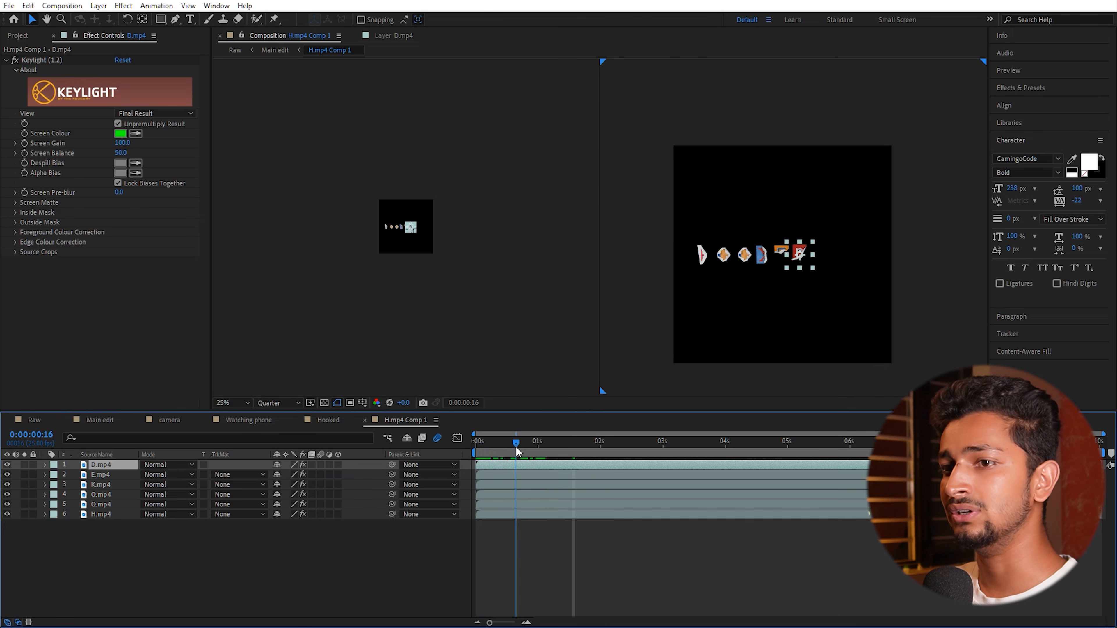
Return to the Main edit composition and review the cut-out speaker layer rising over the HOOKED title up to 0:00:05:04.
left_click(104, 415)
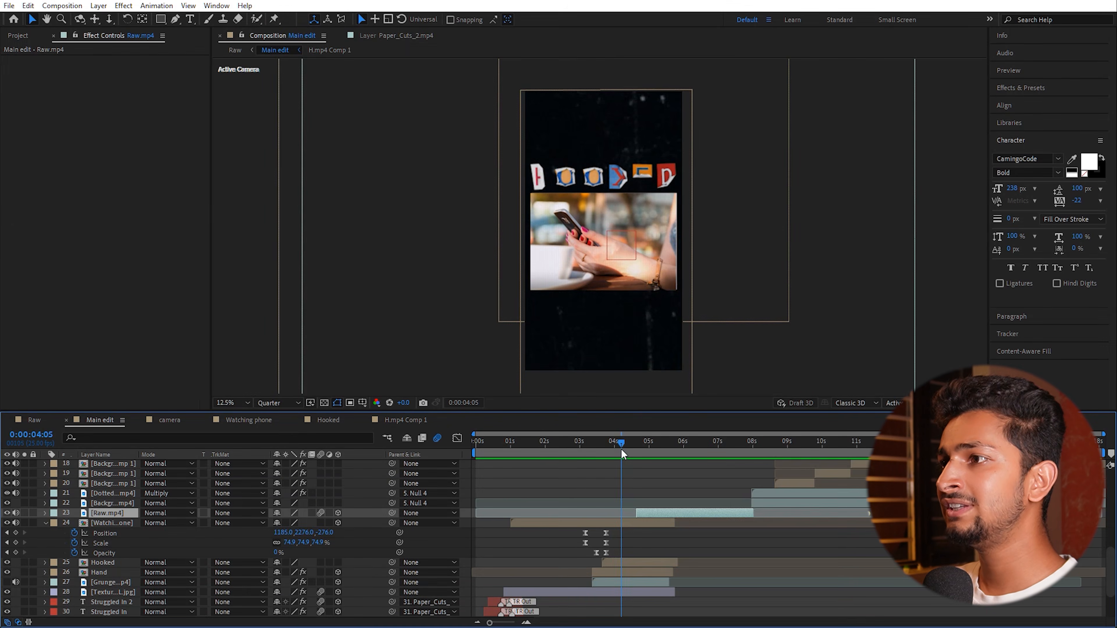
left_click_drag(621, 449, 645, 450)
scroll(648, 499, "up", 3)
scroll(648, 499, "up", 1)
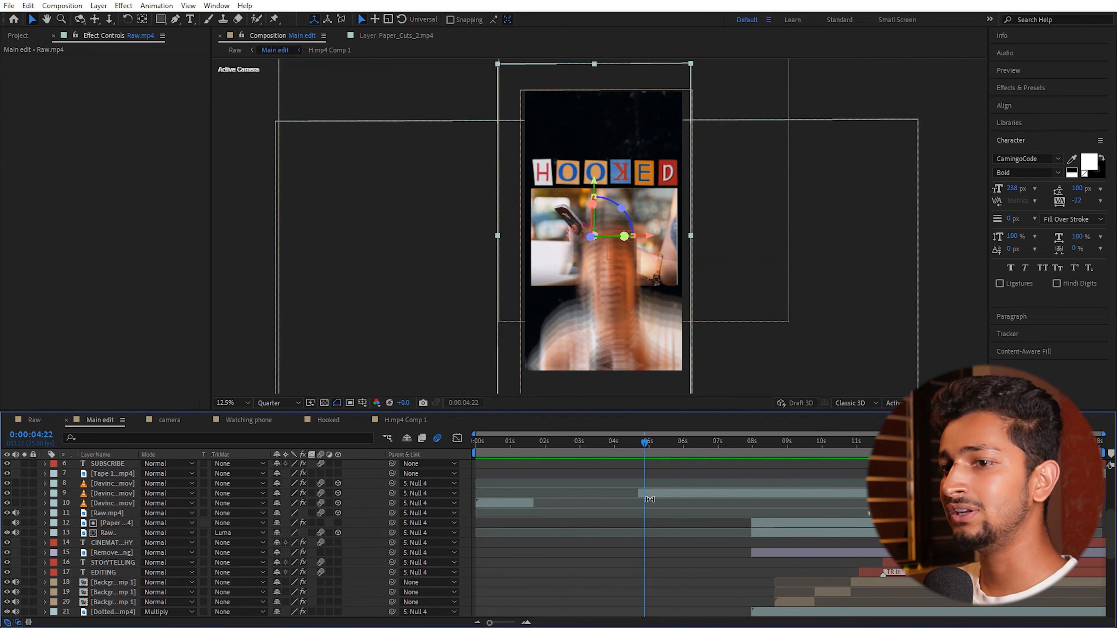
left_click(655, 496)
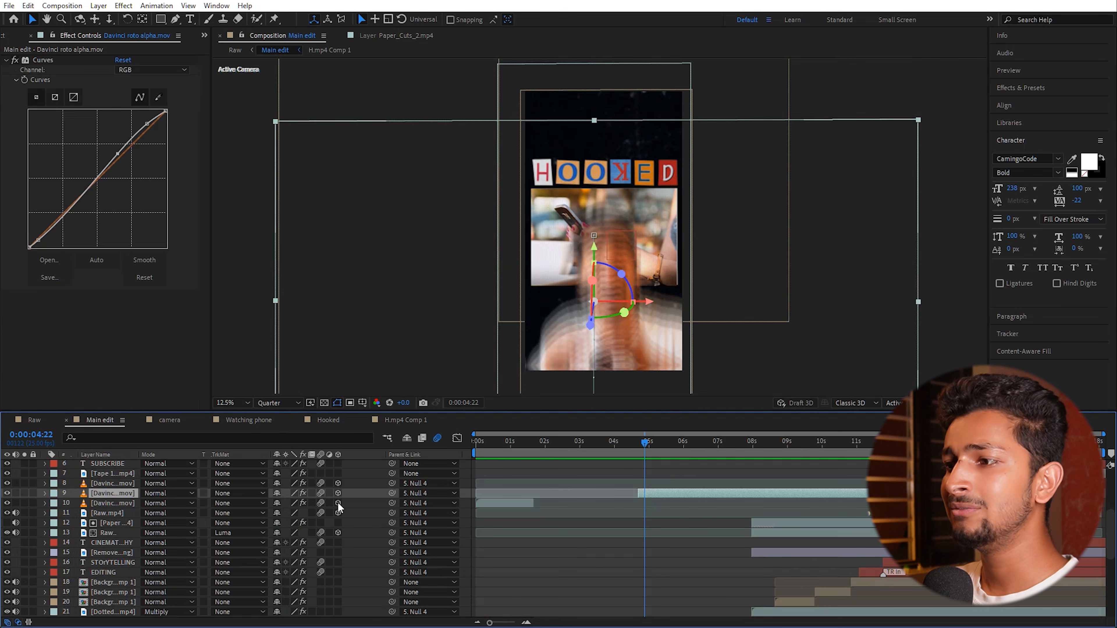
left_click_drag(644, 443, 656, 444)
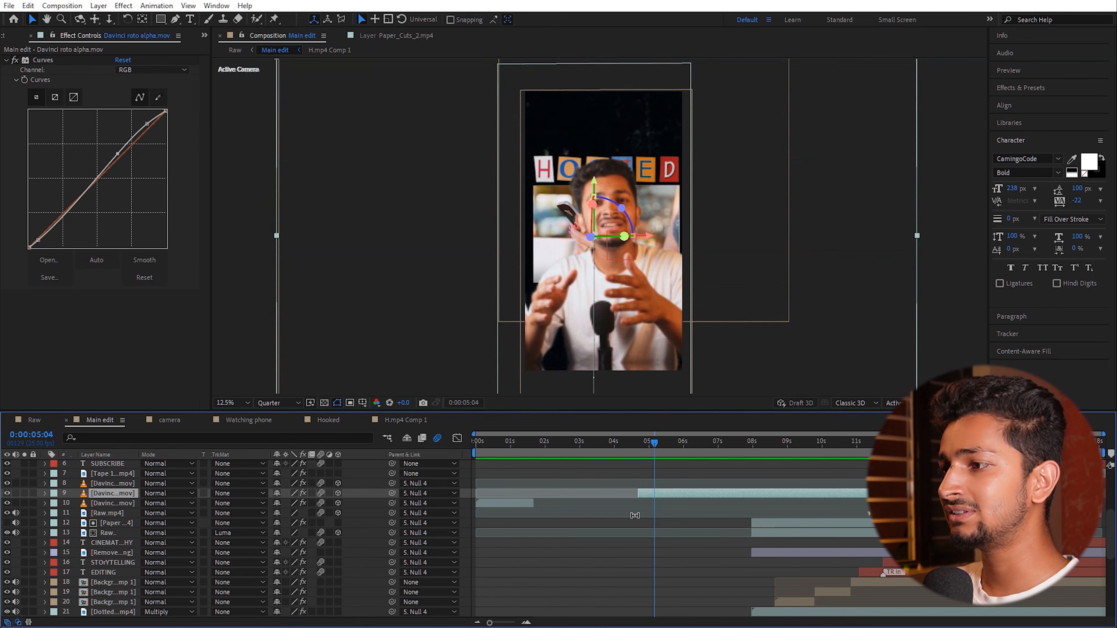
Reveal the cut-out speaker layer's keyframes and examine the speed graph of its position move around 0:00:04:20.
key("u")
left_click_drag(649, 441, 642, 442)
left_click_drag(666, 513, 624, 505)
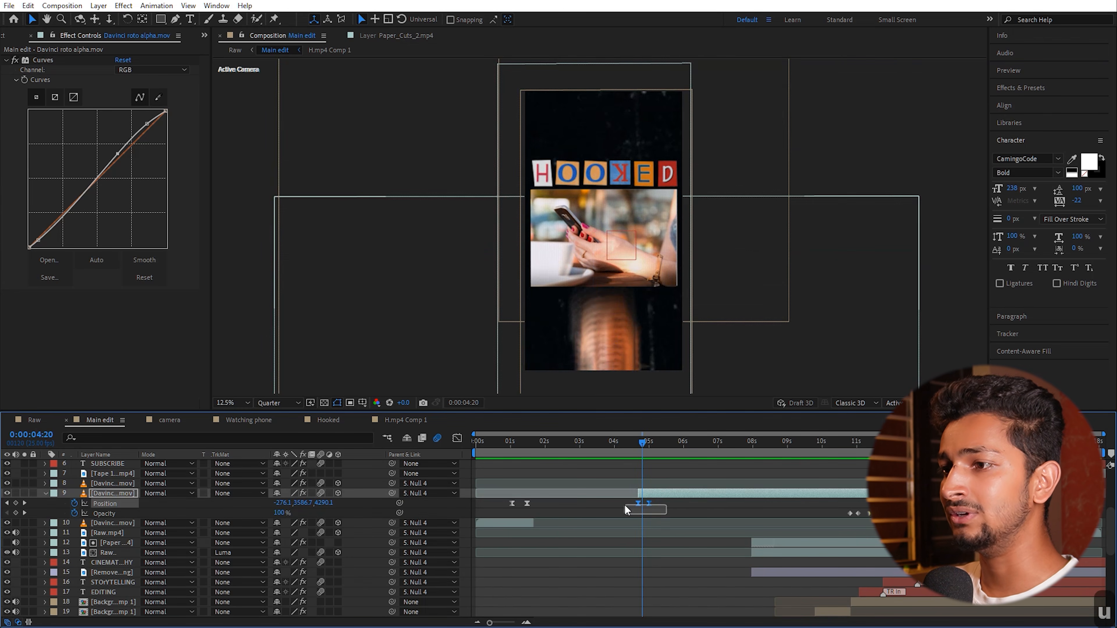
left_click(455, 441)
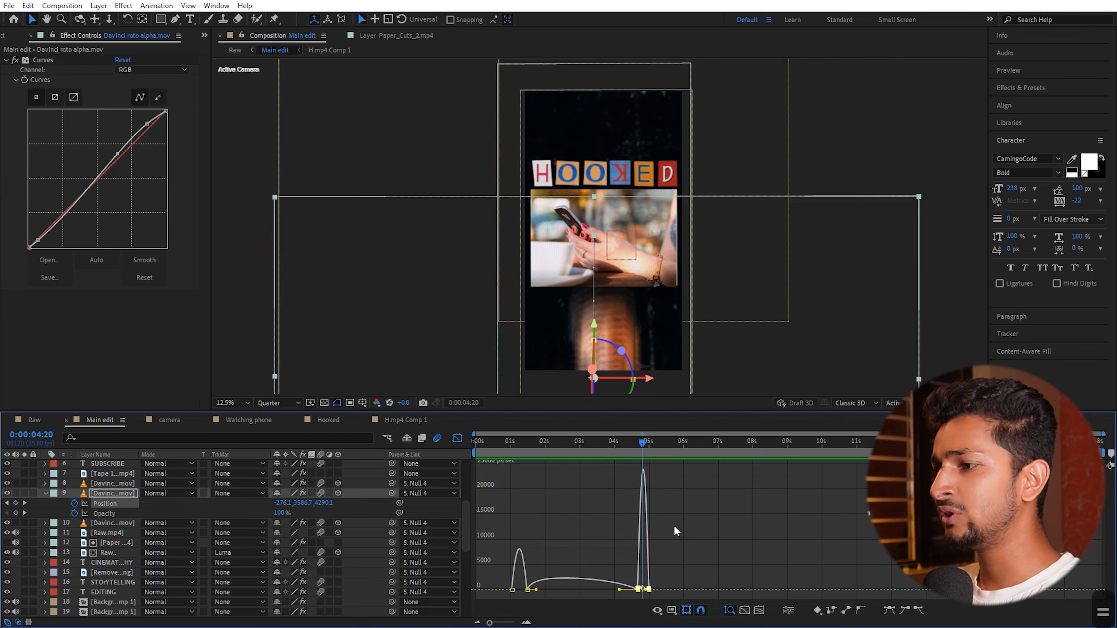
key("equal")
key("equal")
key("equal")
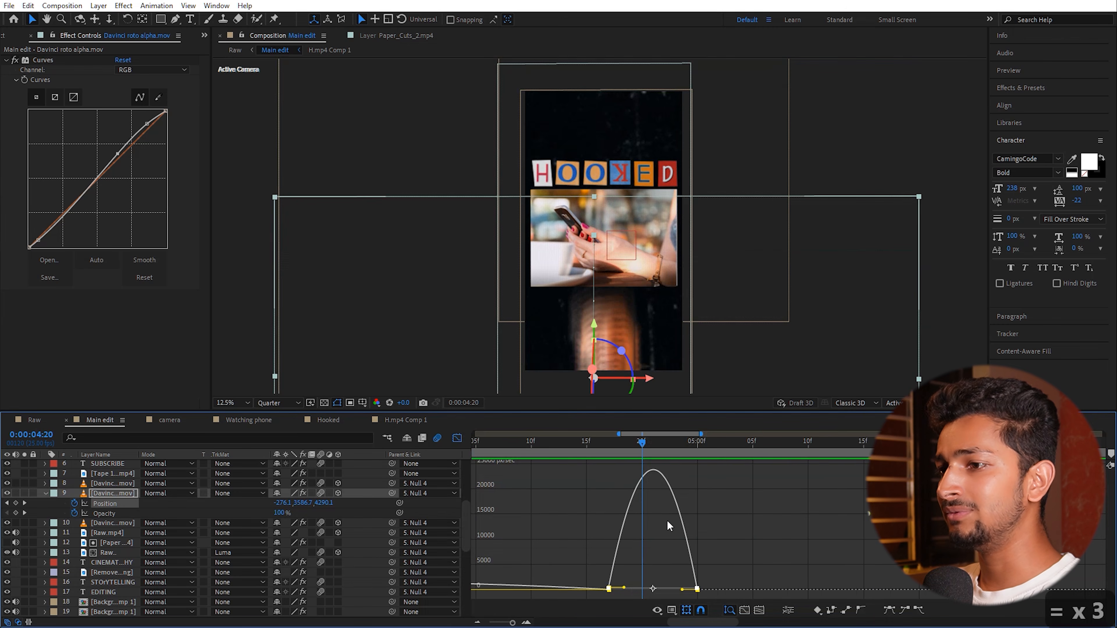
left_click(458, 439)
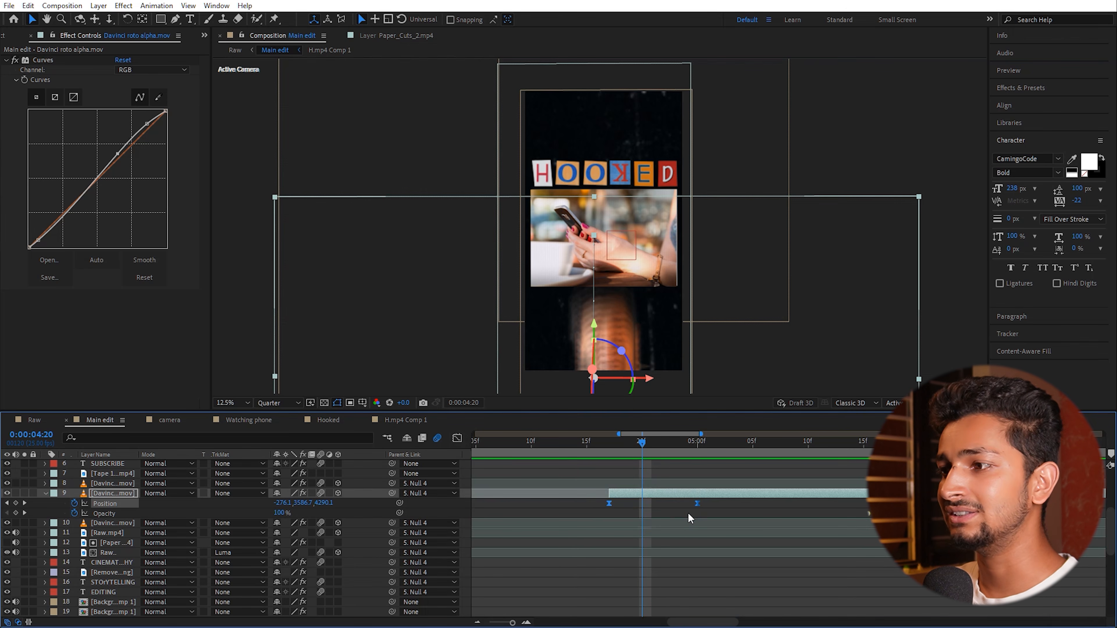
Review the Raw.mp4 talking-head section up to 0:00:07:20 together with the Camera 1 keyframes.
left_click_drag(641, 444, 906, 458)
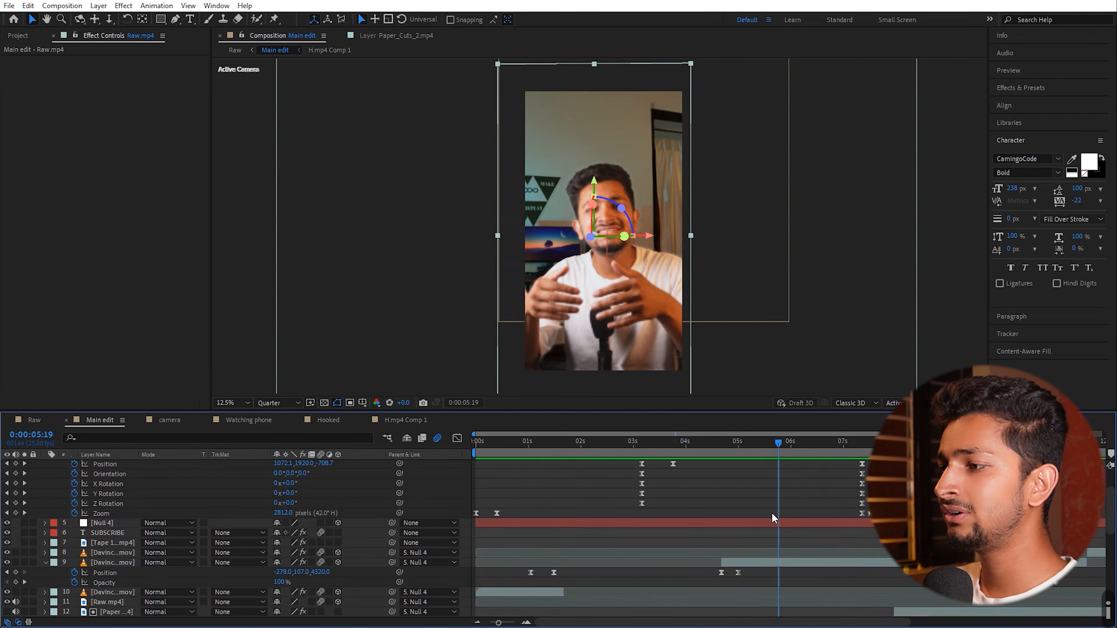
scroll(773, 515, "down", 7)
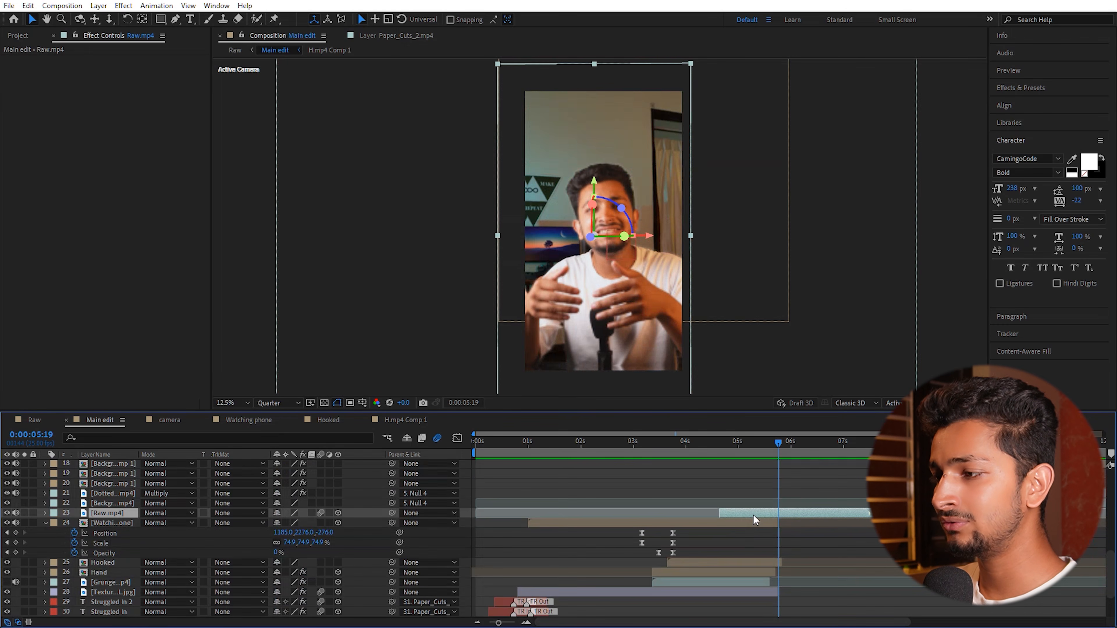
key("u")
left_click_drag(778, 444, 886, 461)
scroll(784, 446, "up", 1)
scroll(840, 518, "up", 9)
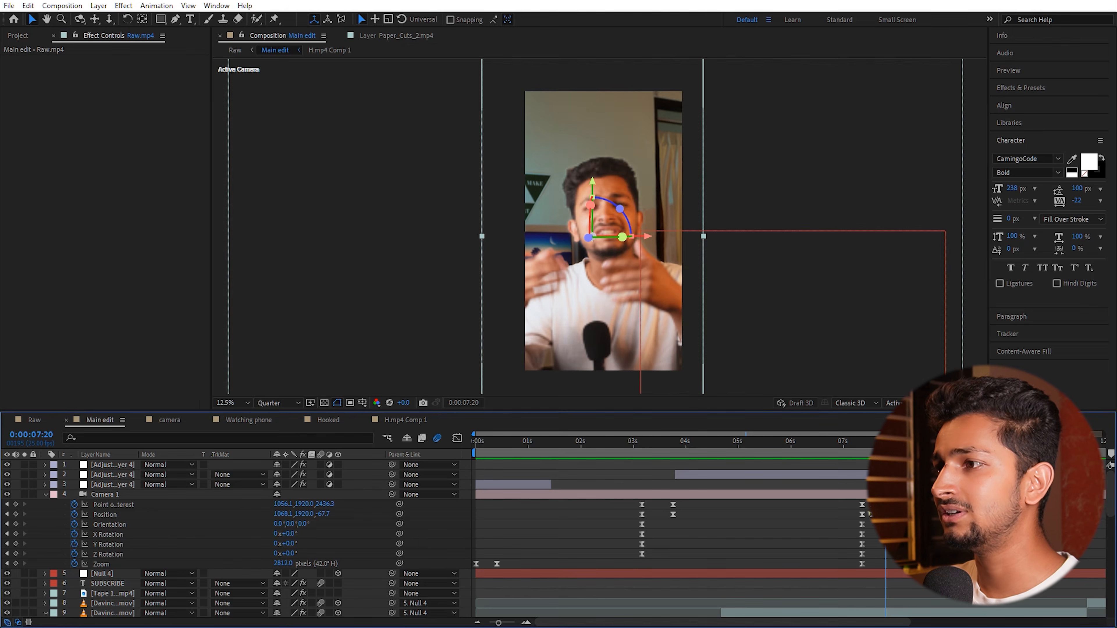
Switch to Premiere Pro and review the reference talking-head clip up to 00:00:51:18.
key("alt+Tab")
left_click_drag(591, 459, 742, 481)
left_click_drag(708, 481, 674, 480)
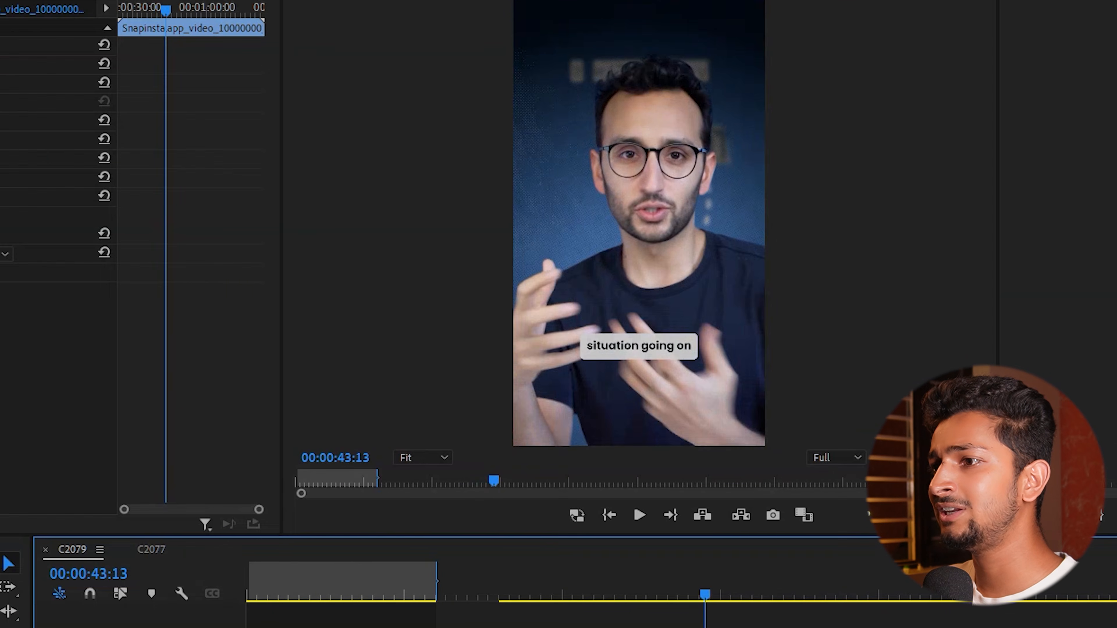
left_click_drag(711, 621, 790, 621)
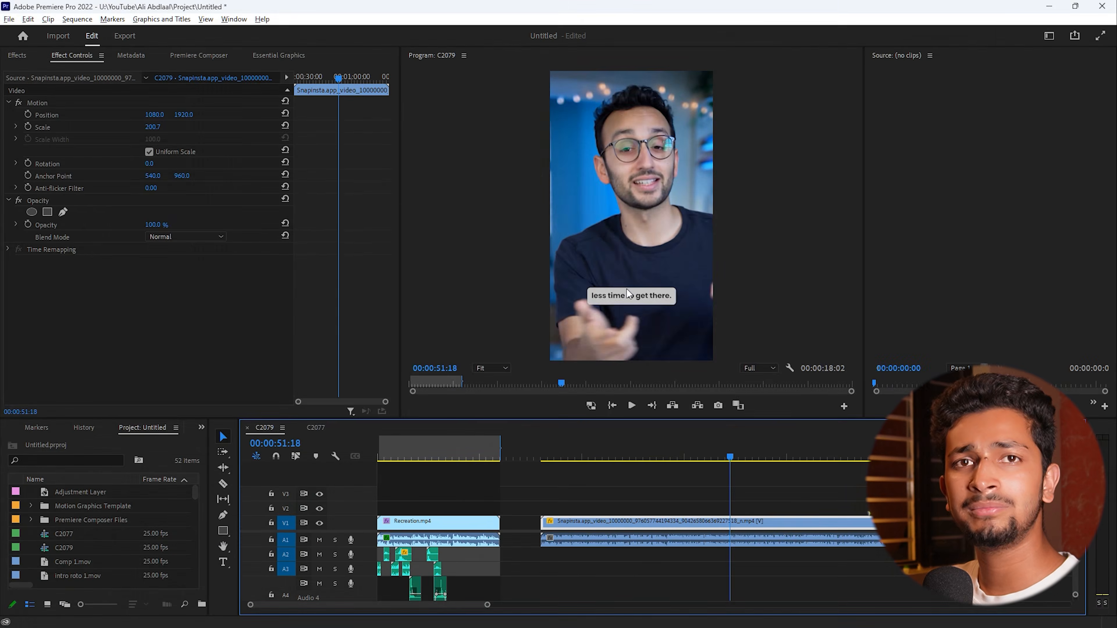
Switch back to After Effects and create a 1080 × 1920 px composition at 25 fps lasting 0:00:16:20.
key("alt+Tab")
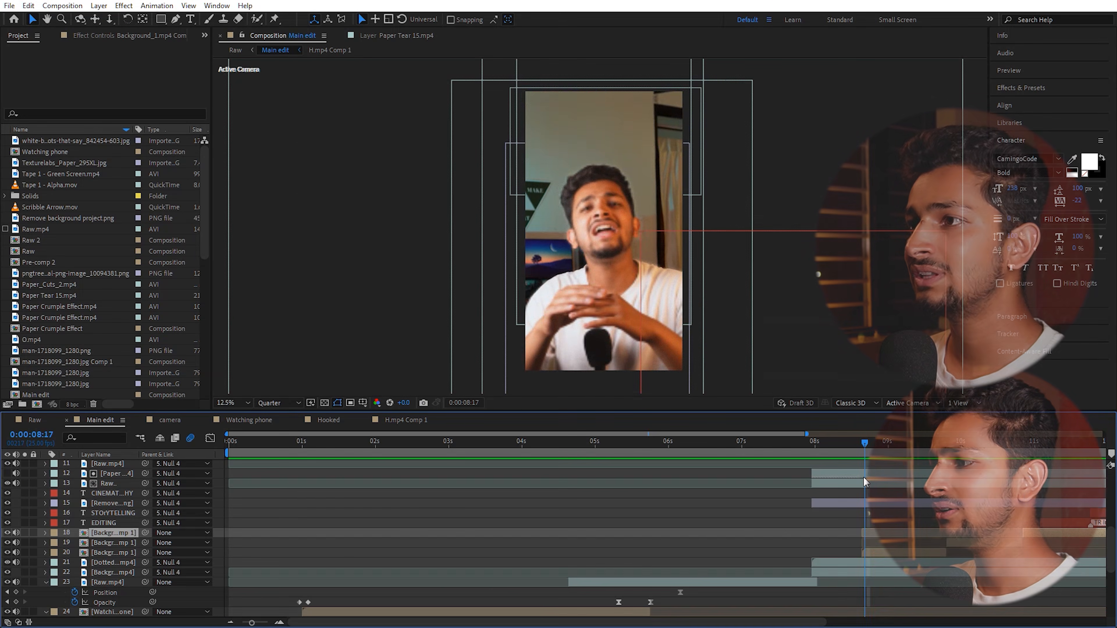
left_click_drag(864, 476, 893, 456)
key("ctrl+n")
key("ctrl+Menu")
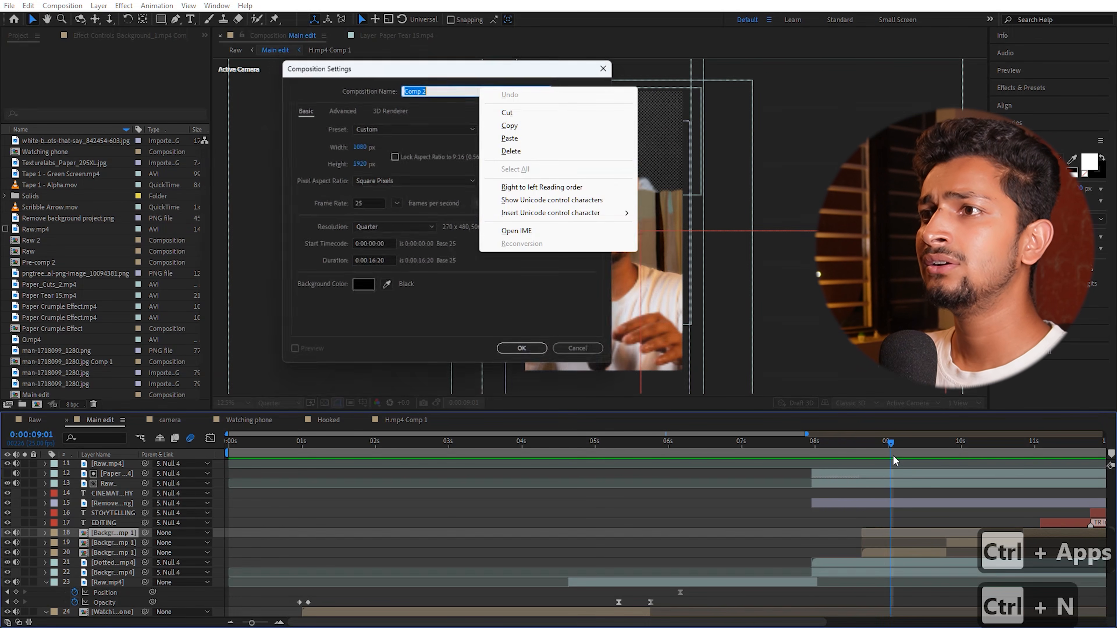
left_click(370, 87)
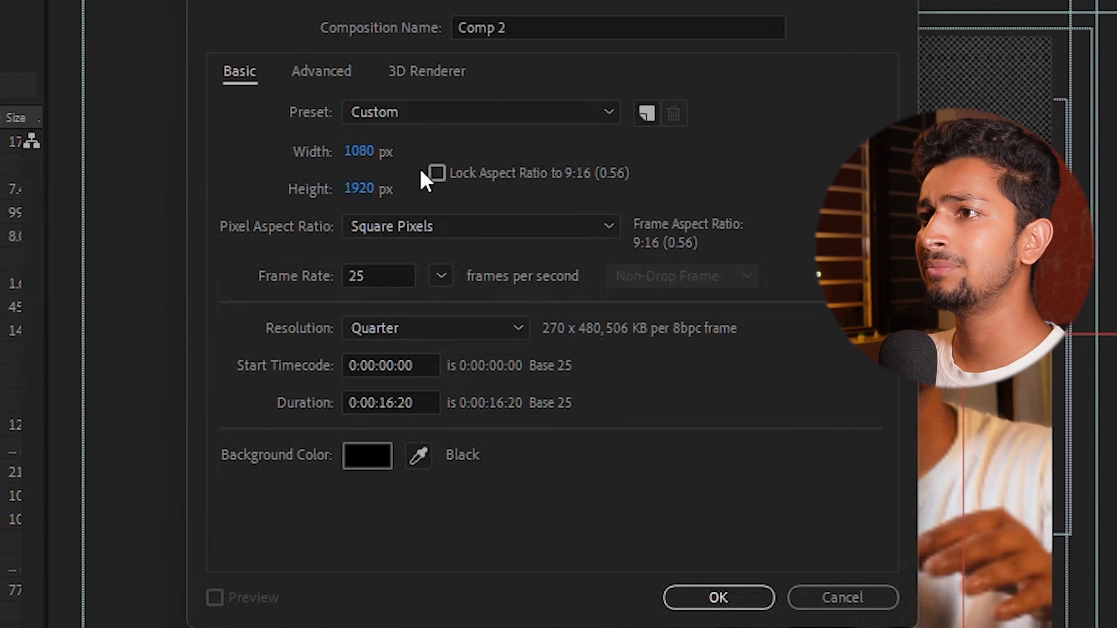
left_click(714, 604)
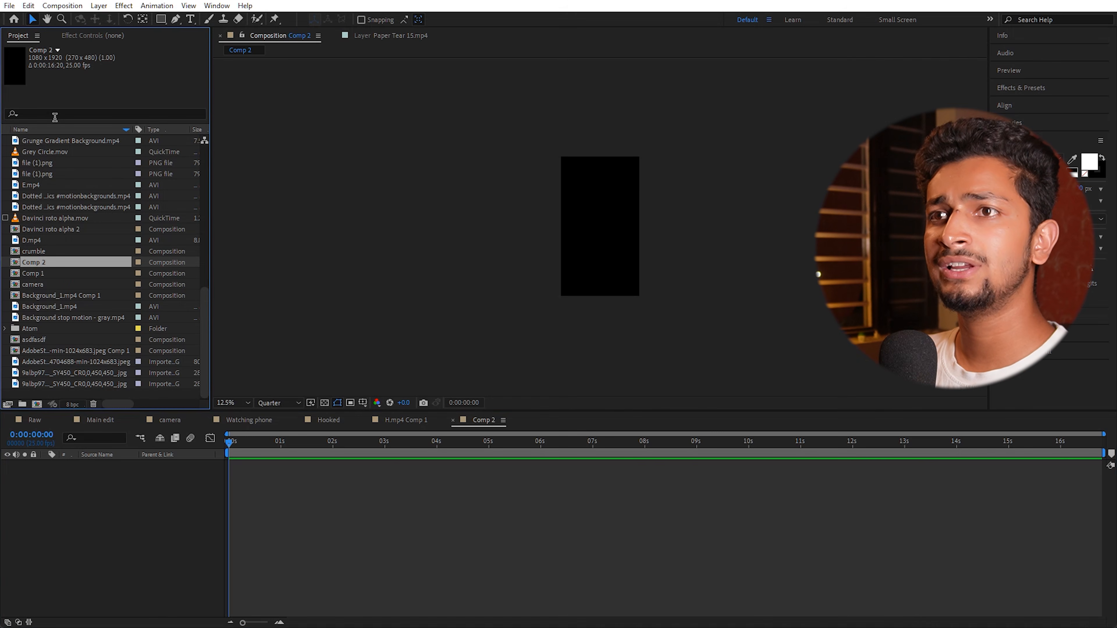
Find Raw.mp4 and Davinci roto alpha.mov in the project and add both to the Comp 2 timeline.
left_click(55, 115)
type("raw")
left_click_drag(38, 140, 64, 509)
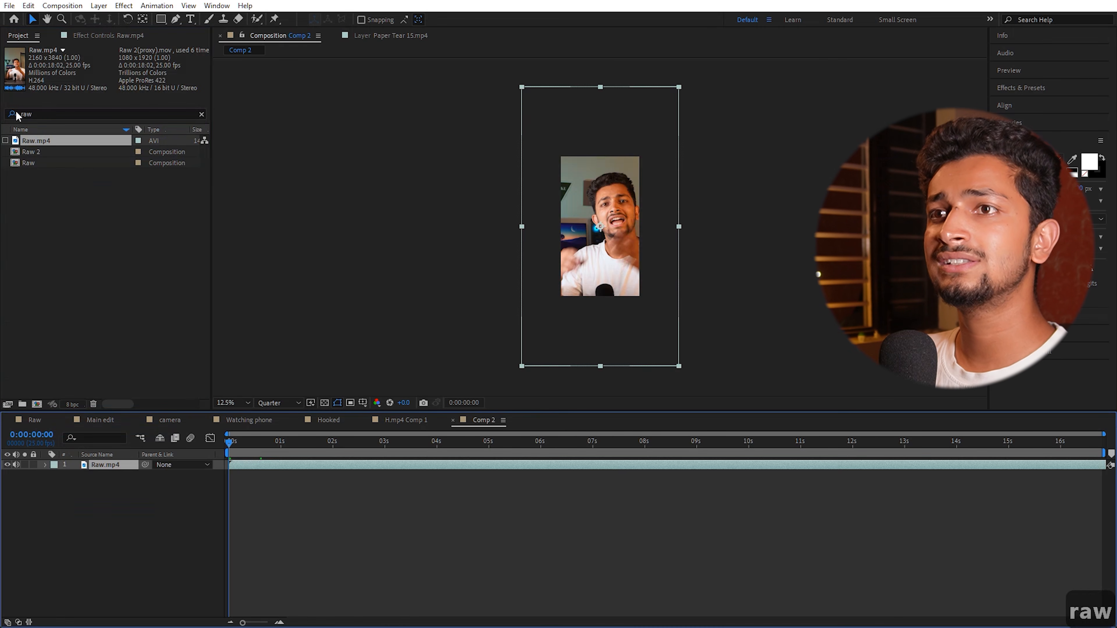
left_click(54, 108)
left_click_drag(47, 112, 20, 118)
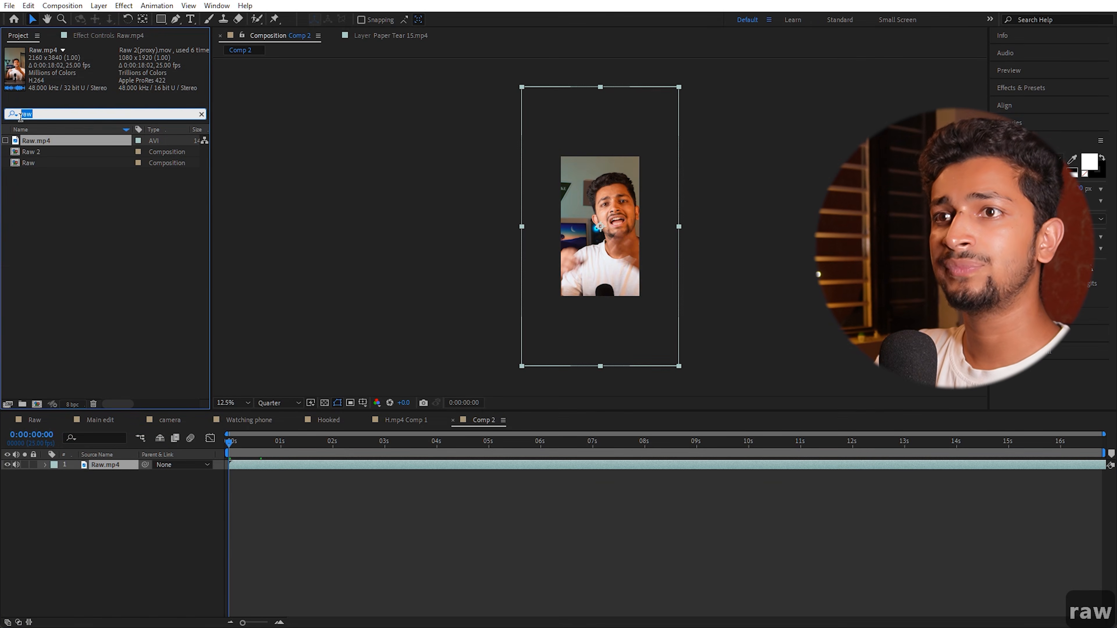
type("roto")
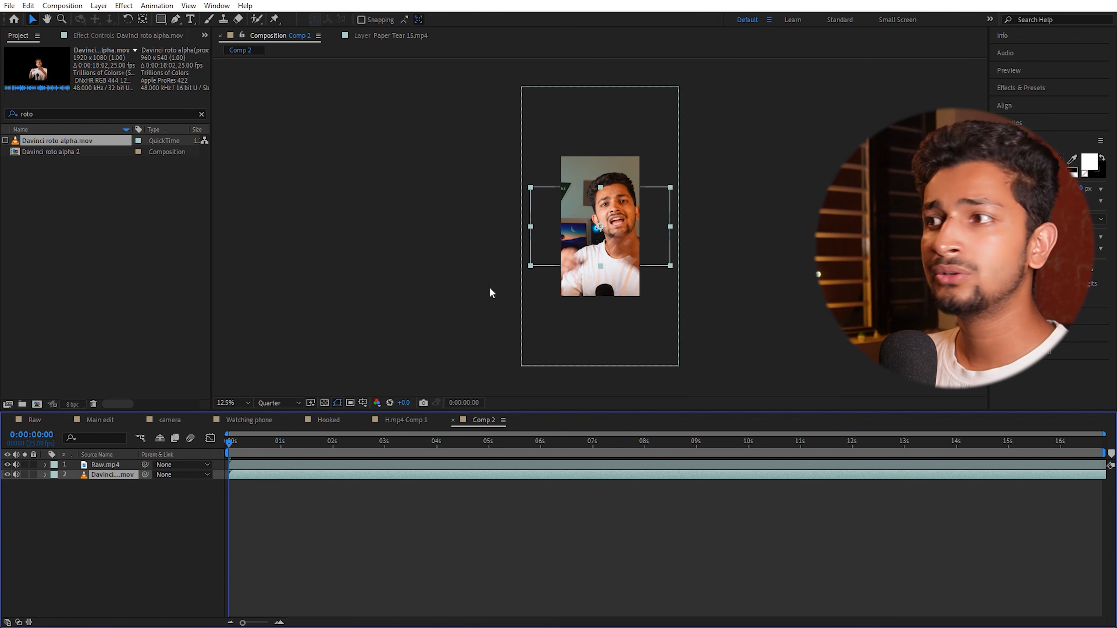
key("period")
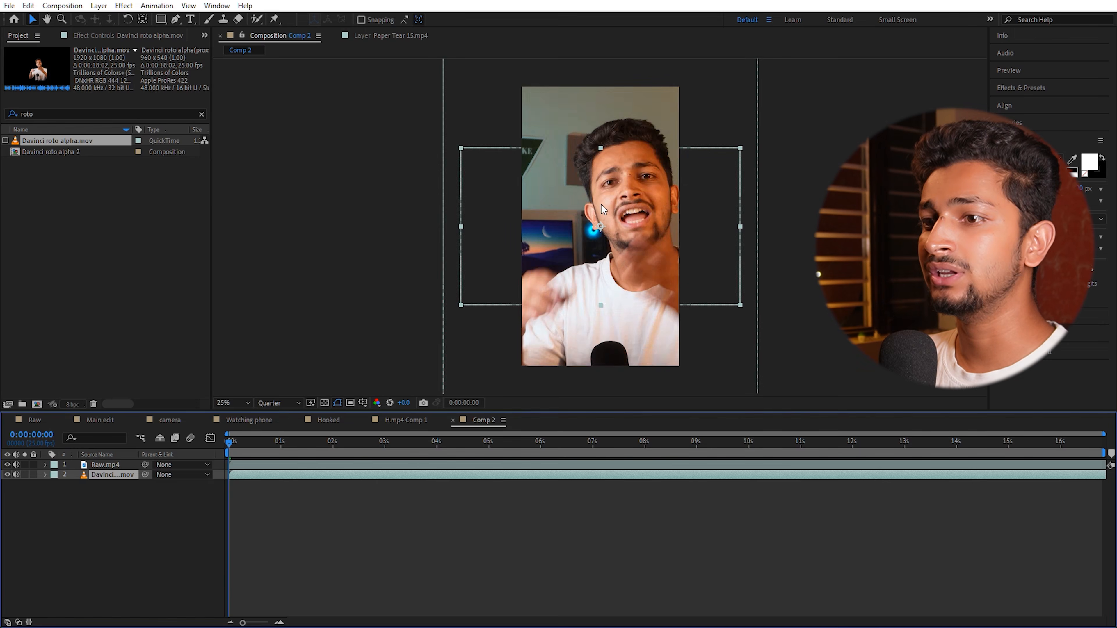
key("space")
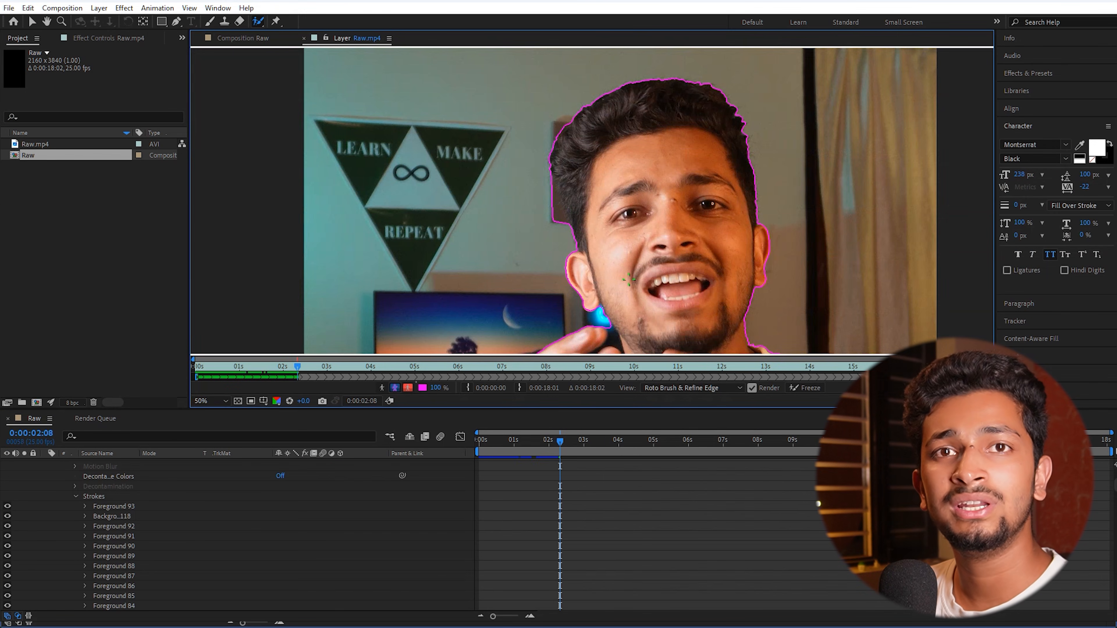
Correct the Roto Brush selection beside the speaker's hair at 0:00:02:08 with background and foreground strokes.
scroll(567, 230, "up", 2)
scroll(462, 217, "down", 2)
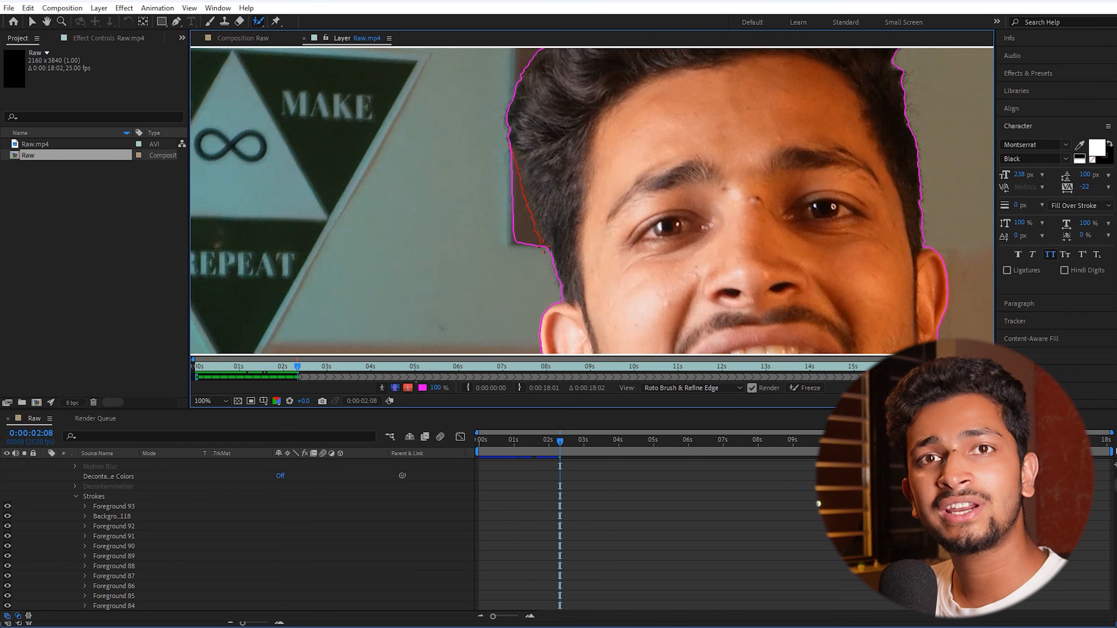
left_click_drag(545, 250, 550, 258)
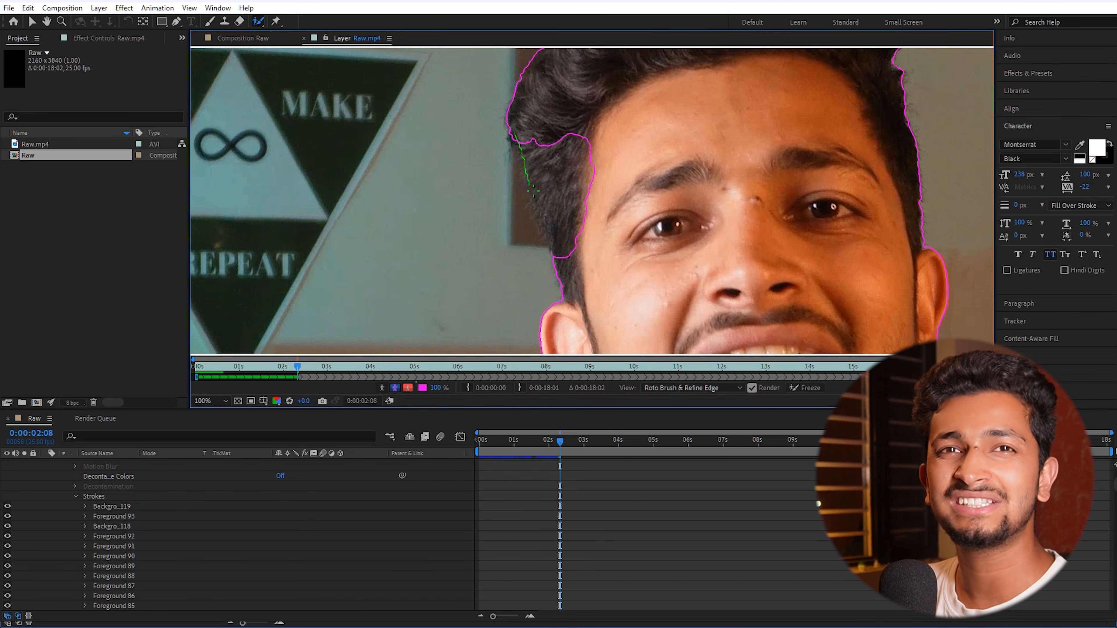
left_click_drag(562, 276, 563, 278)
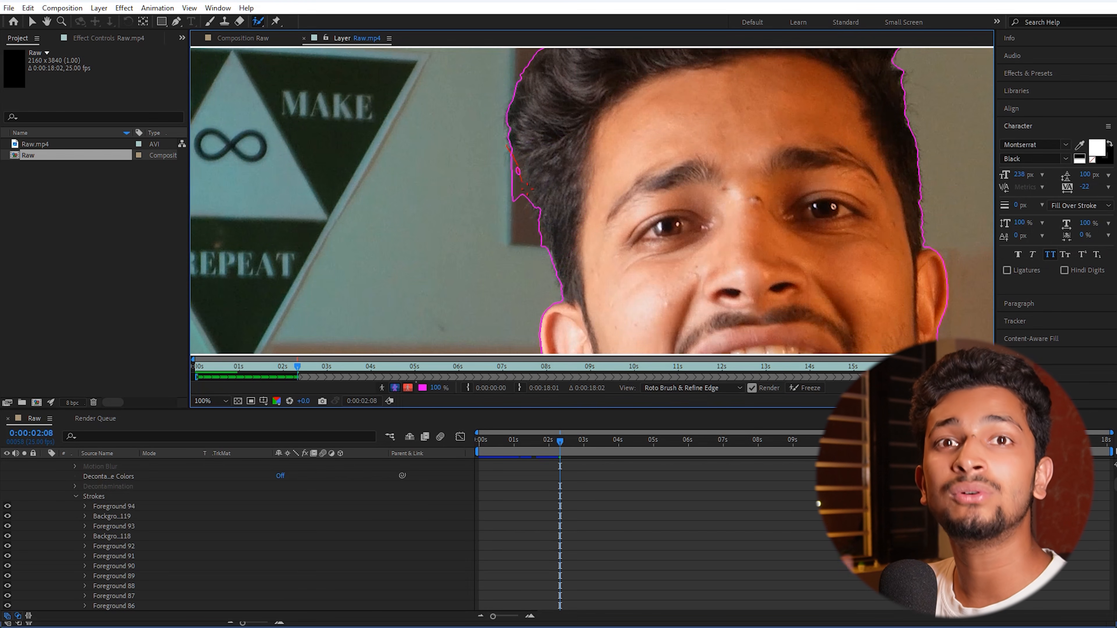
left_click_drag(505, 148, 528, 203)
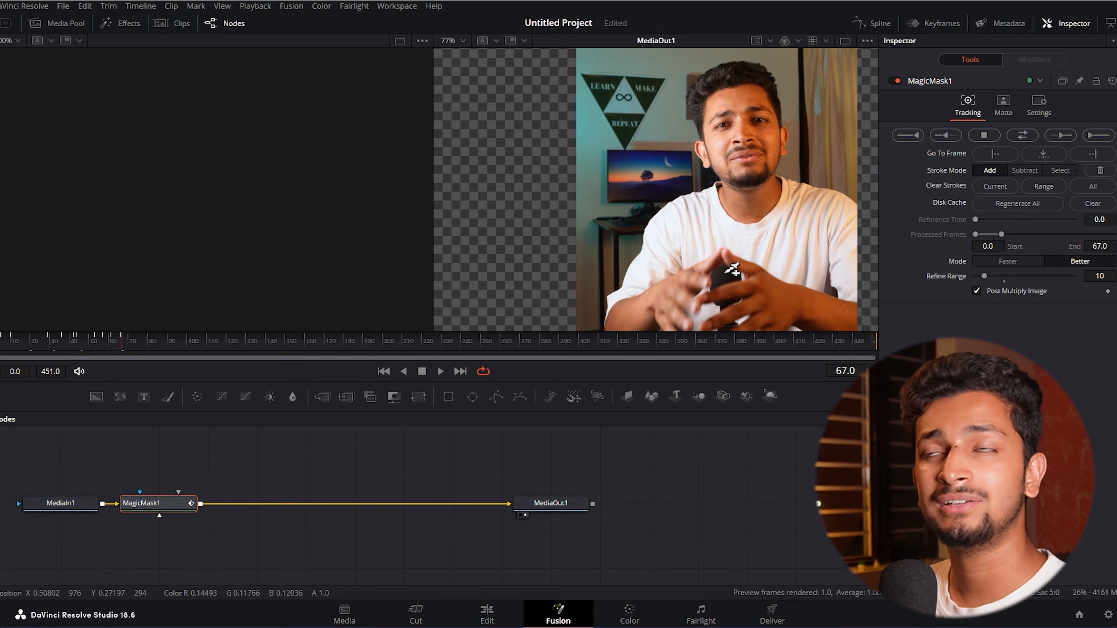
In DaVinci Resolve, add a MagicMask stroke over the microphone and track the mask forward.
left_click_drag(727, 271, 720, 284)
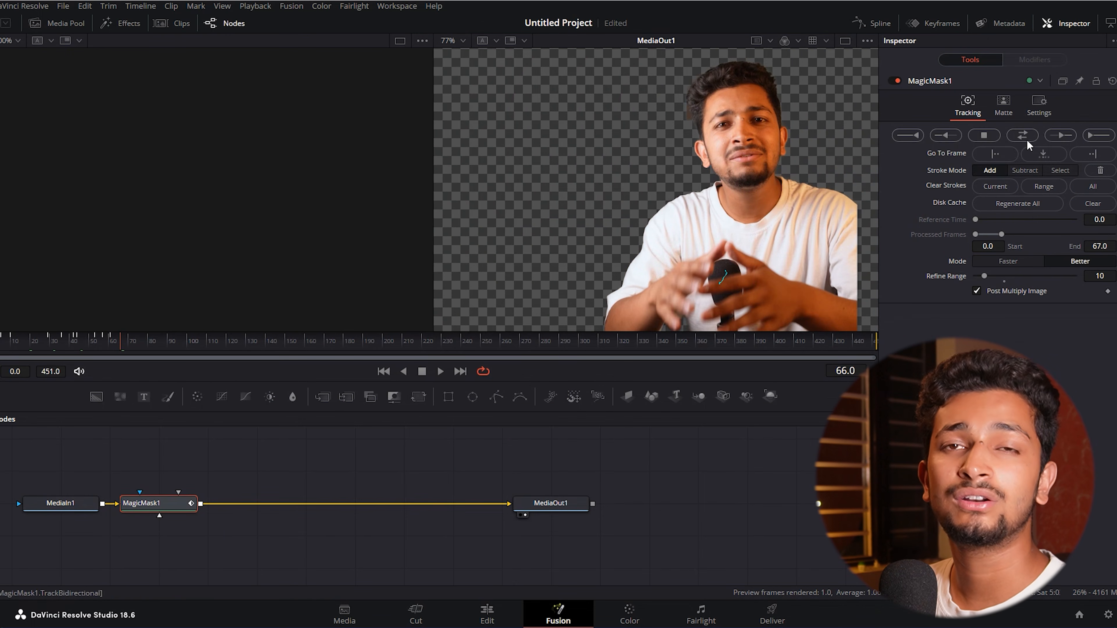
left_click(1061, 135)
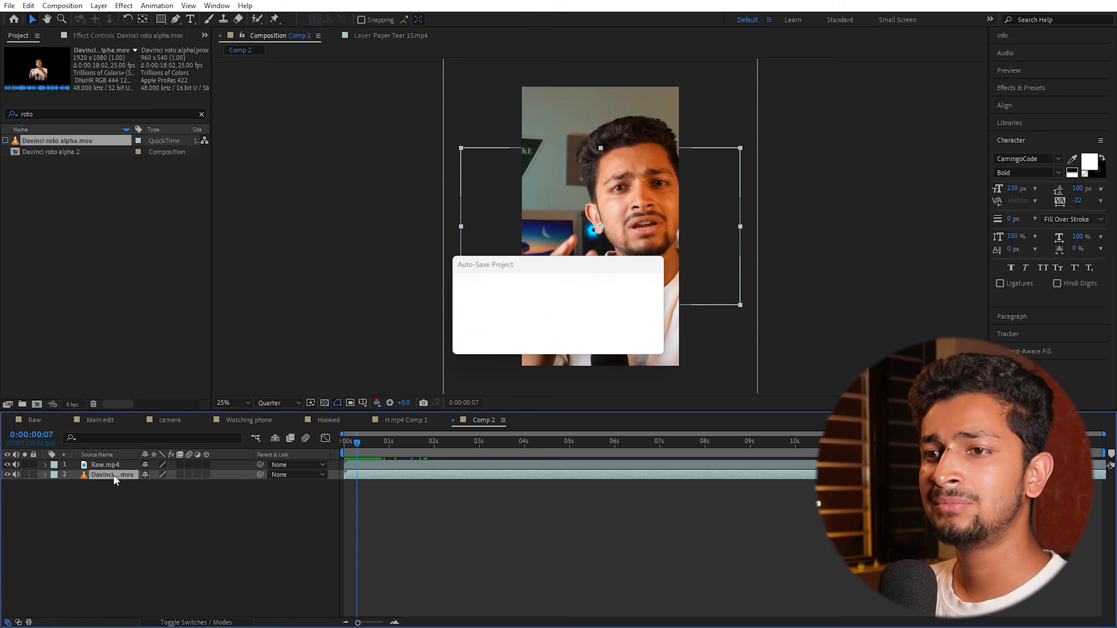
In After Effects, place the Davinci roto layer above Raw.mp4, scale it to 211%, and shift it left in the frame.
left_click_drag(113, 476, 113, 461)
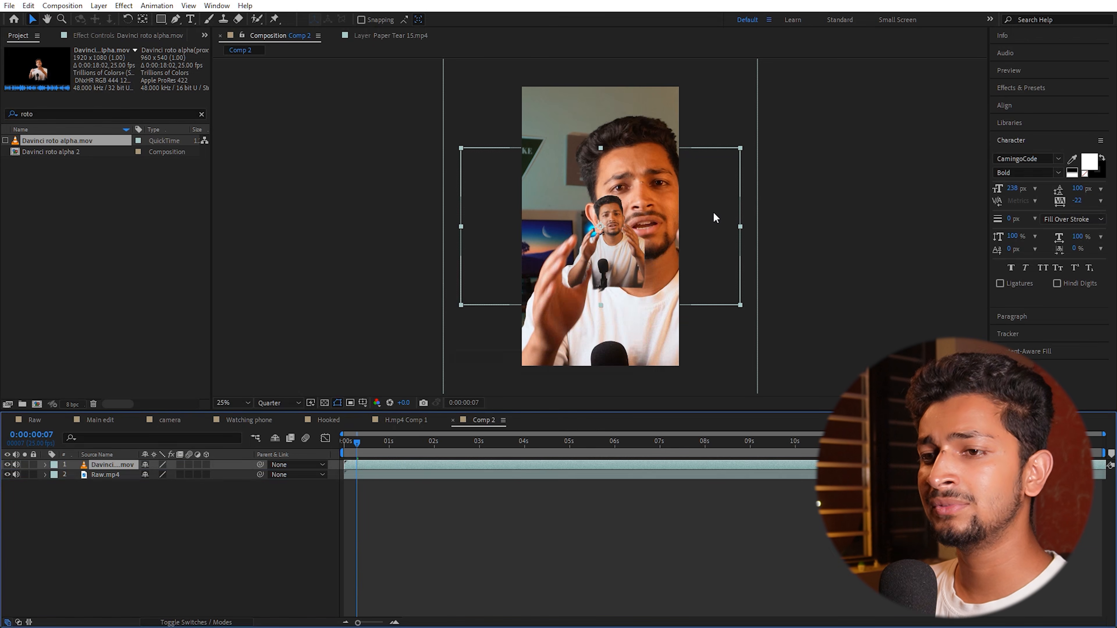
key("s")
left_click_drag(156, 474, 205, 474)
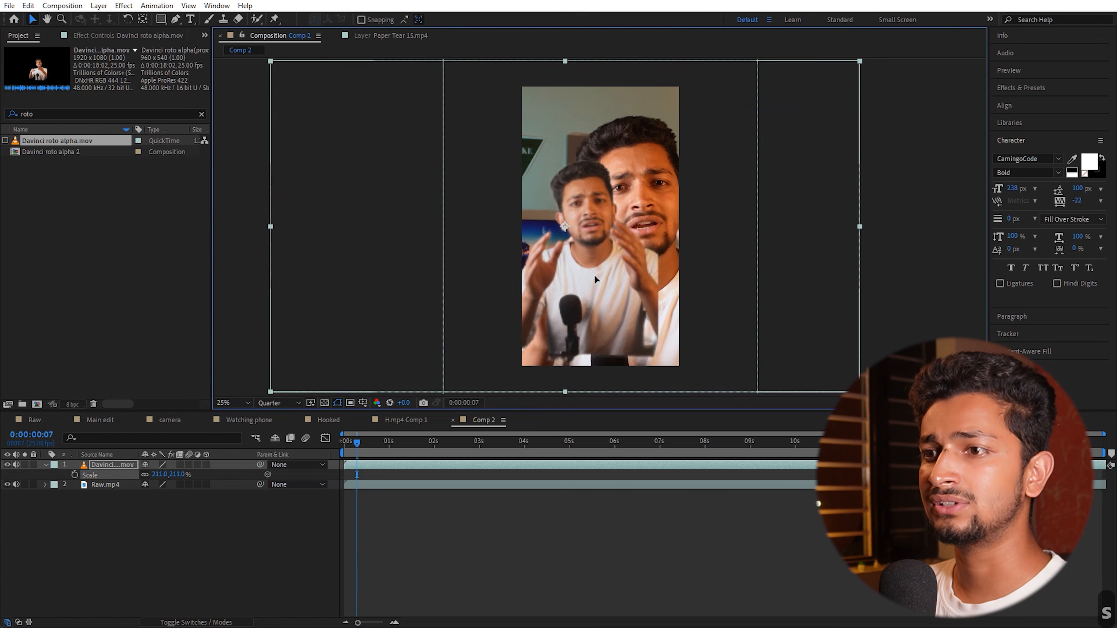
left_click_drag(594, 278, 577, 278)
Set the preview resolution to Full and apply Curves with a slight S-curve to the Davinci roto layer.
left_click(277, 402)
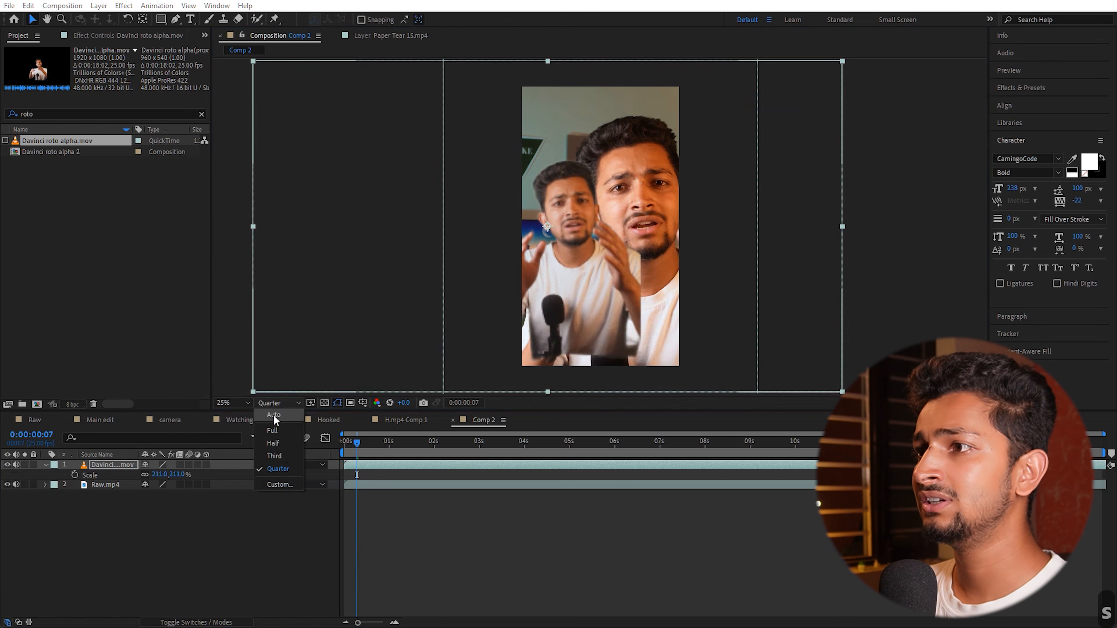
left_click(274, 431)
key("r")
left_click(109, 465)
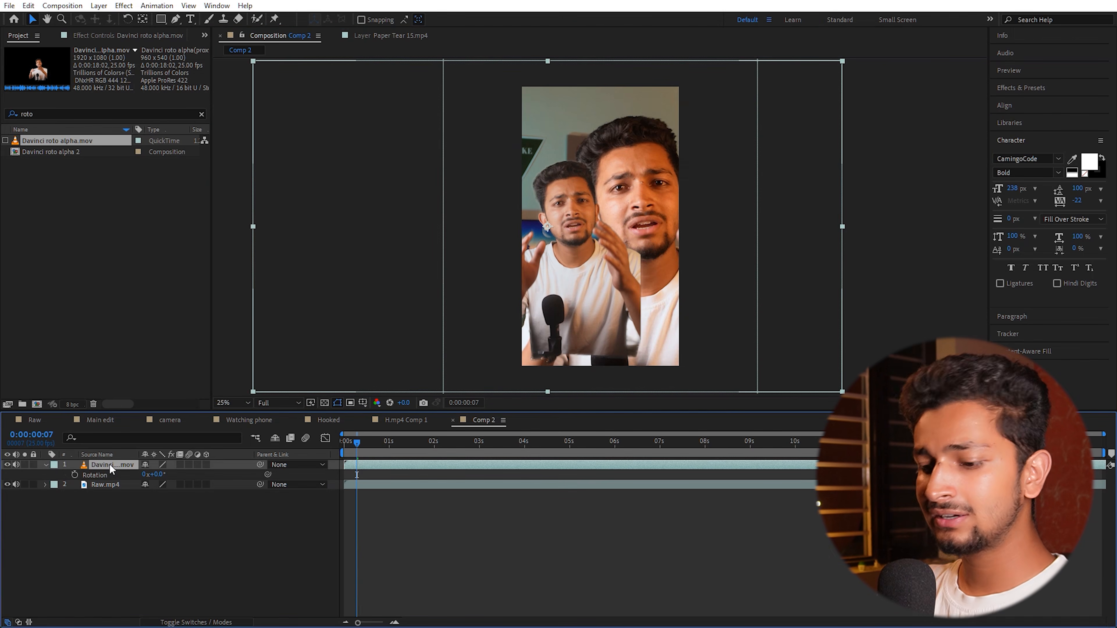
key("ctrl+space")
type("curv")
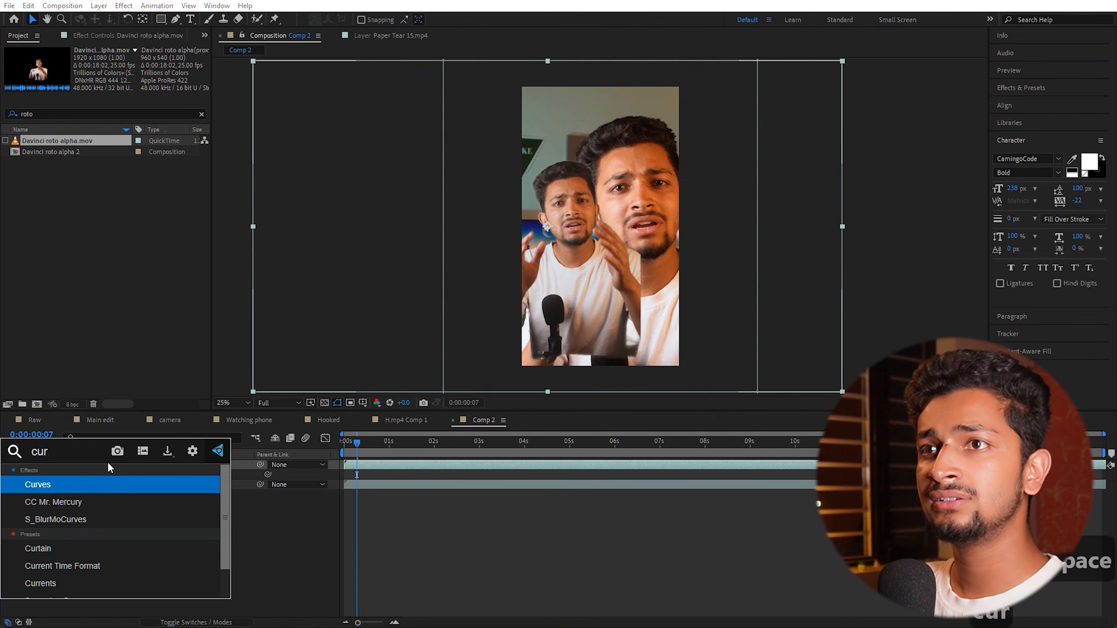
key("Return")
left_click_drag(146, 132, 144, 127)
left_click_drag(48, 224, 50, 231)
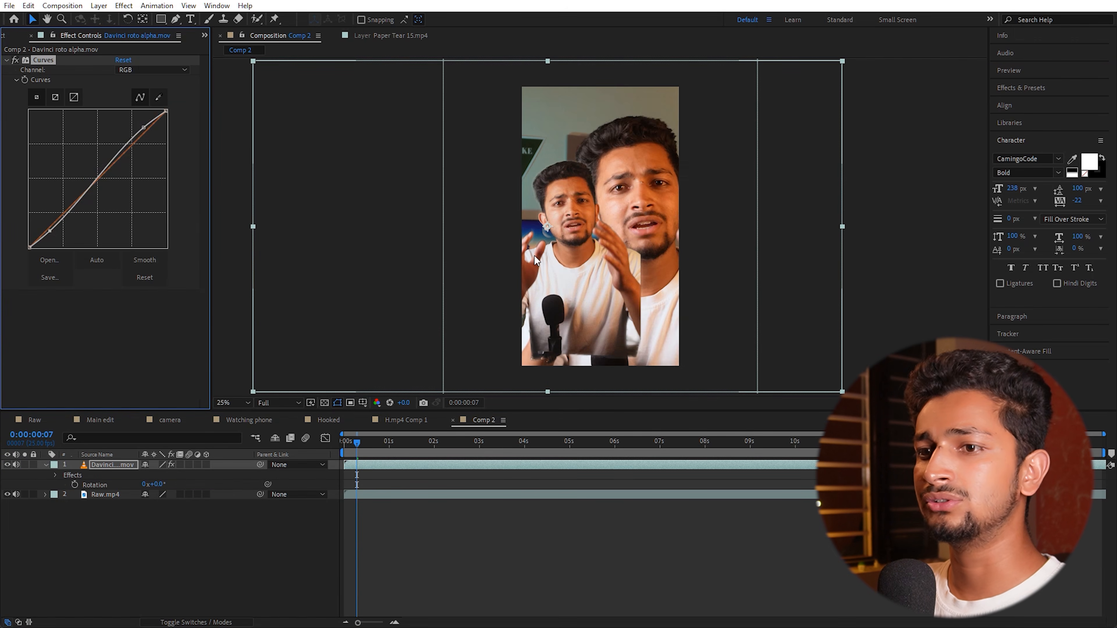
Set the Davinci roto layer's scale to 285.2% and Raw.mp4's to 74%, aligning the cut-out with the original footage.
left_click(119, 466)
key("s")
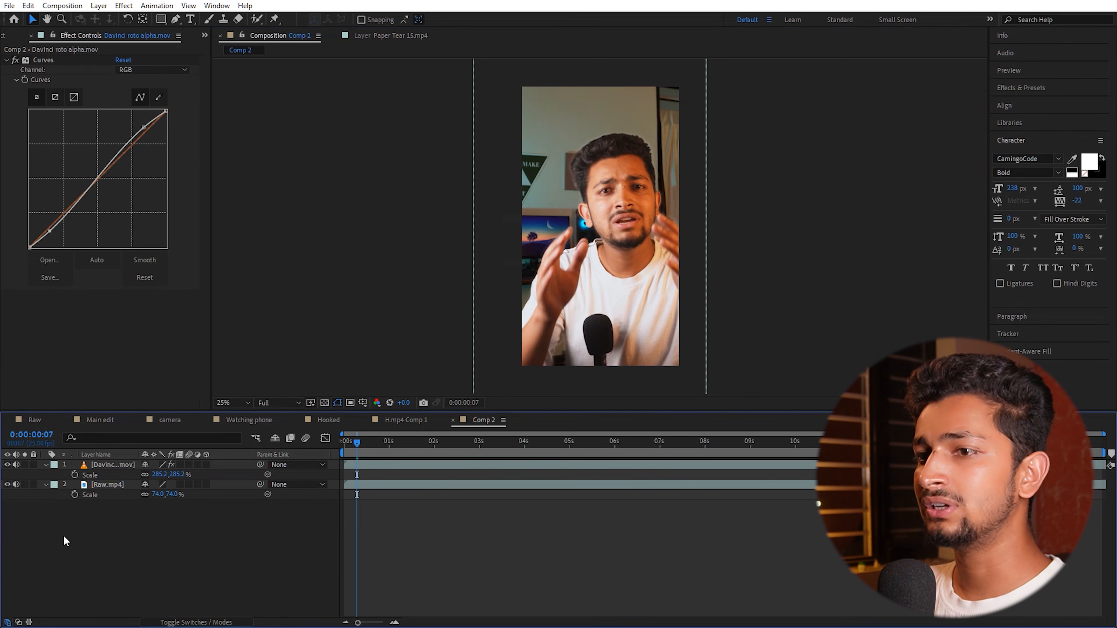
Search the project for "paper" and place Paper Tear 15.mp4 between the Davinci roto layer and Raw.mp4 in Comp 2.
left_click(7, 485)
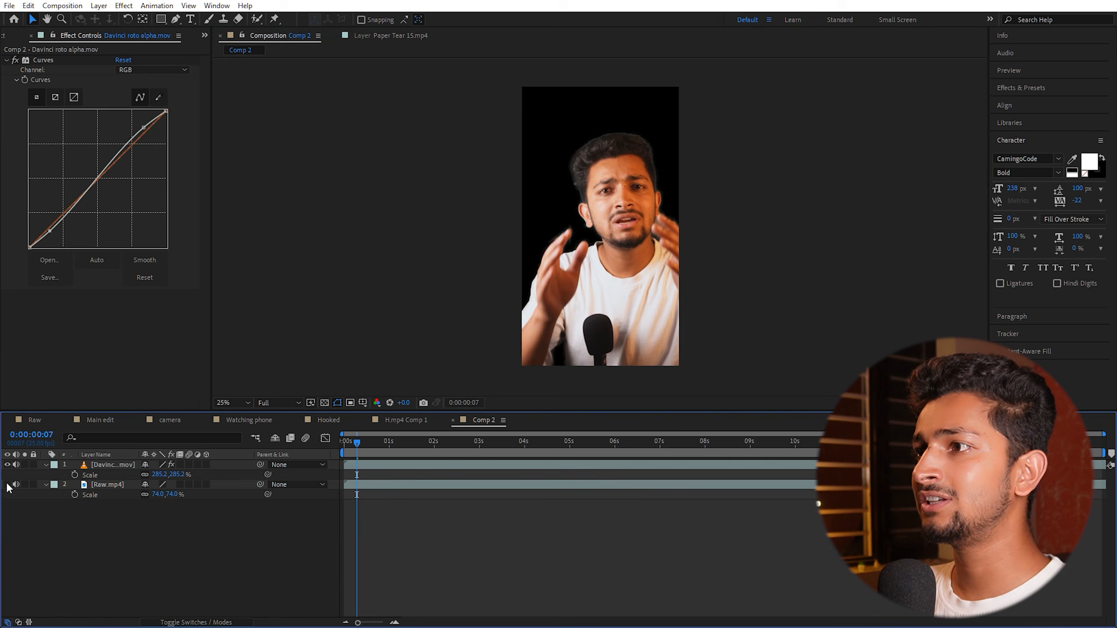
left_click(7, 485)
left_click(3, 35)
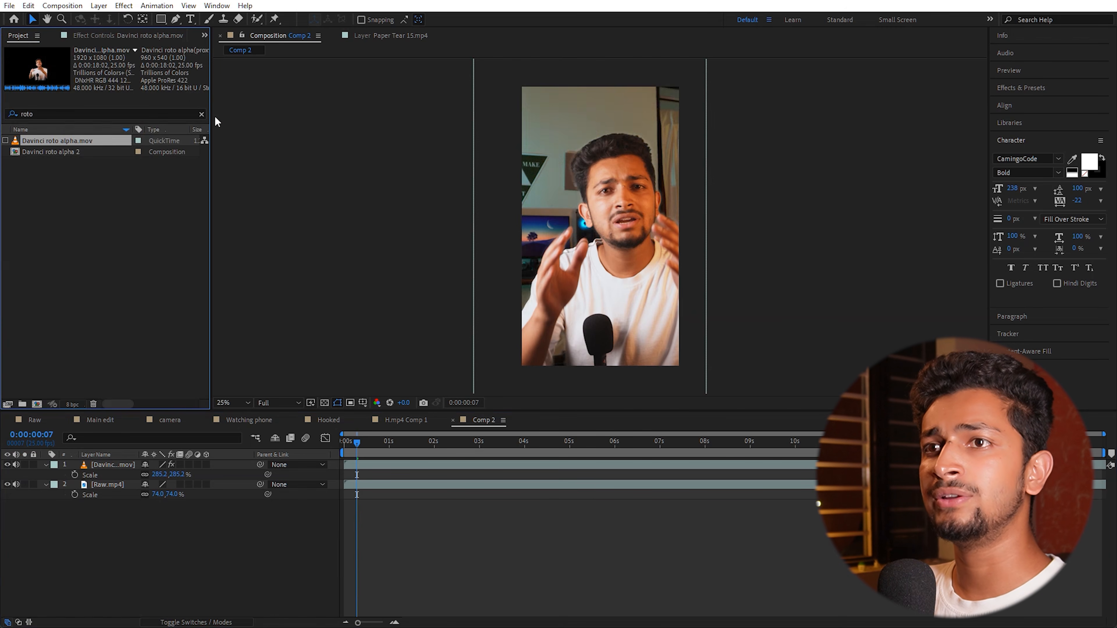
left_click(201, 114)
left_click(92, 114)
type("paper")
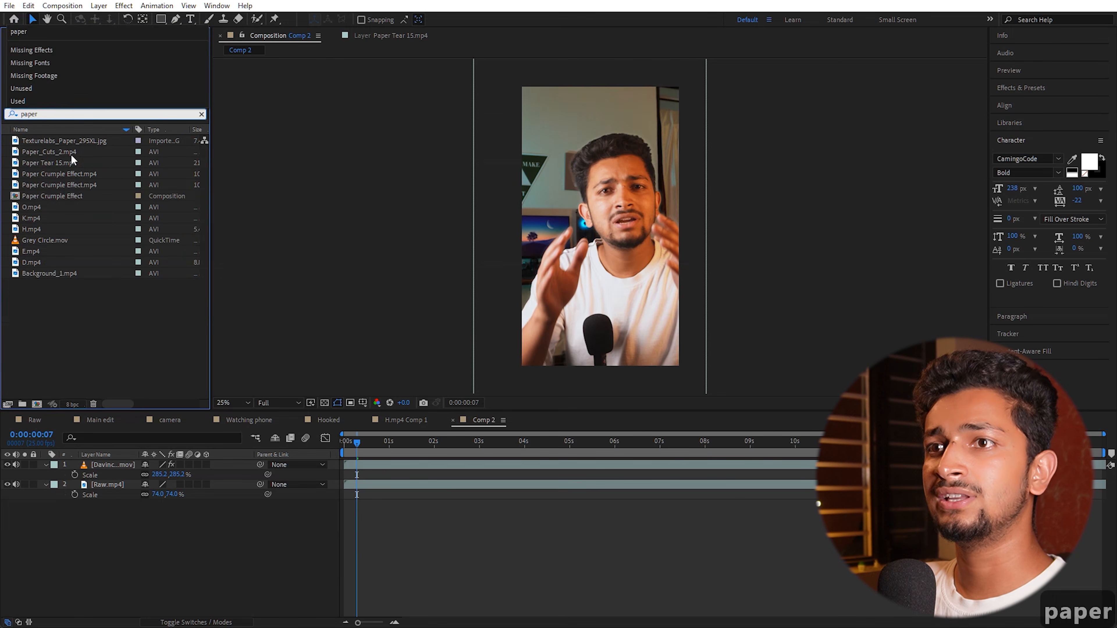
left_click(44, 162)
left_click_drag(53, 162, 103, 482)
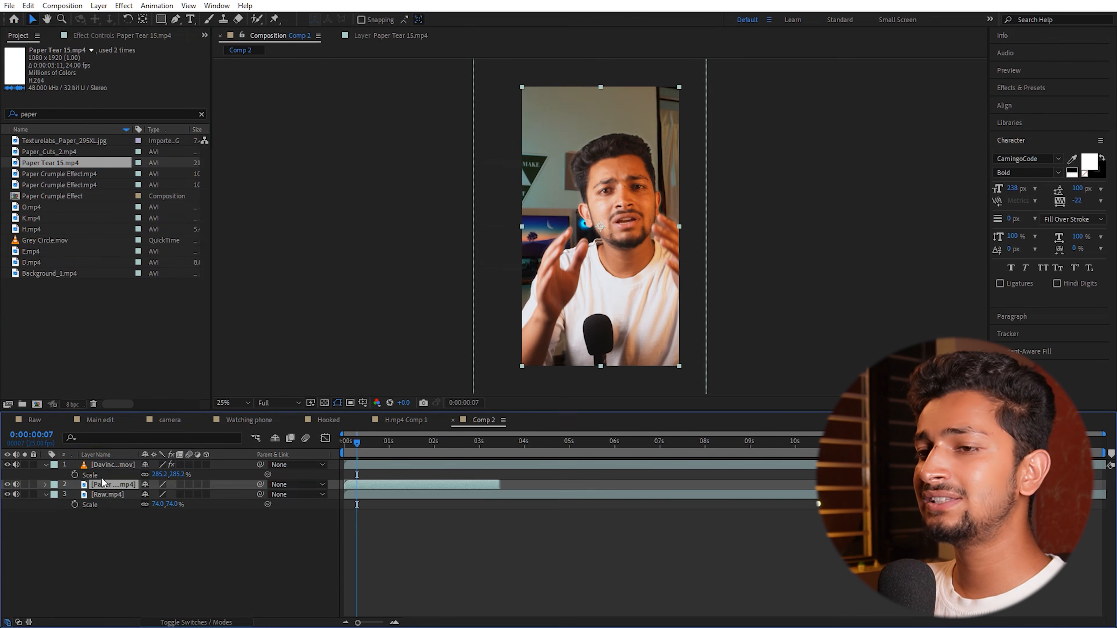
Scale the Paper Tear 15.mp4 layer to 138% and shift it down in the frame.
left_click_drag(358, 443, 419, 438)
key("s")
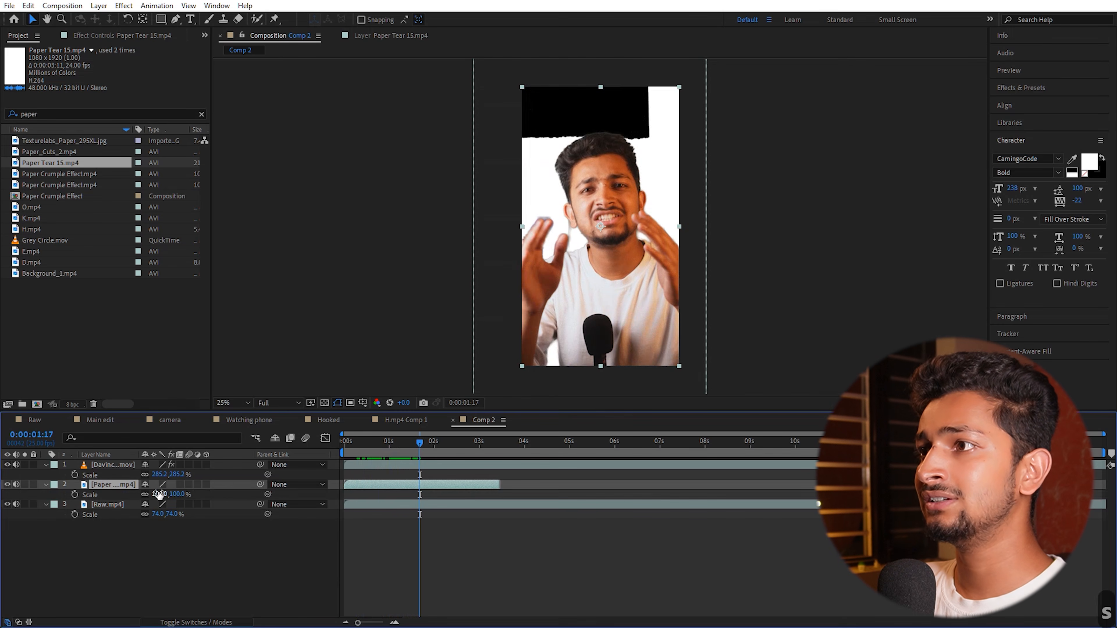
left_click_drag(159, 494, 218, 460)
Set Raw.mp4's track matte to Luma Matte using the Paper Tear 15.mp4 layer and preview the tear.
left_click(17, 622)
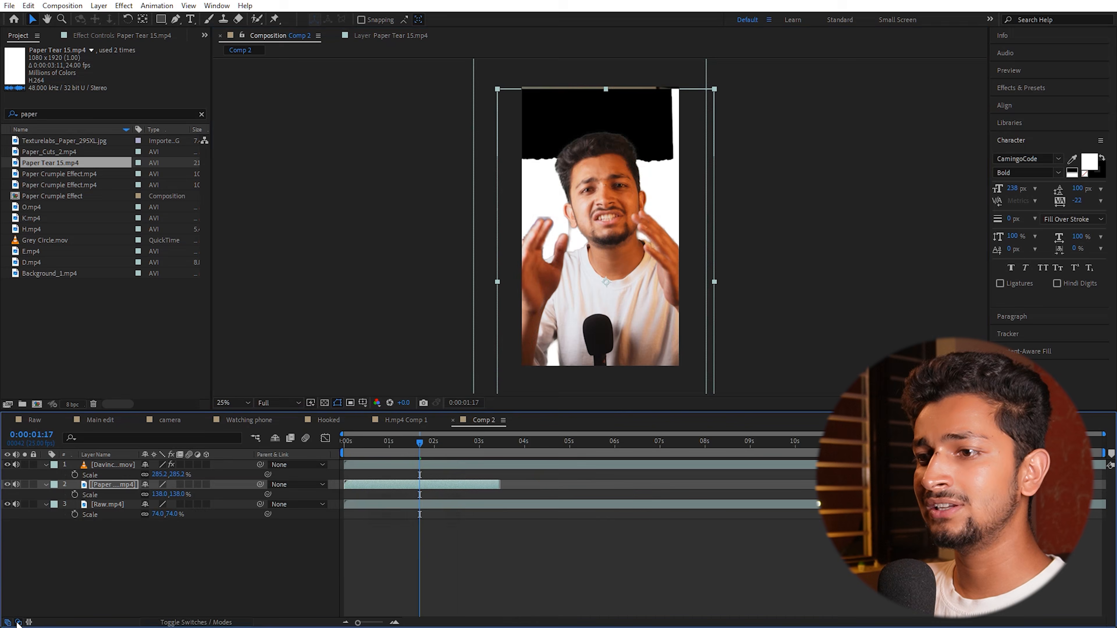
left_click(283, 506)
left_click(266, 522)
left_click(345, 506)
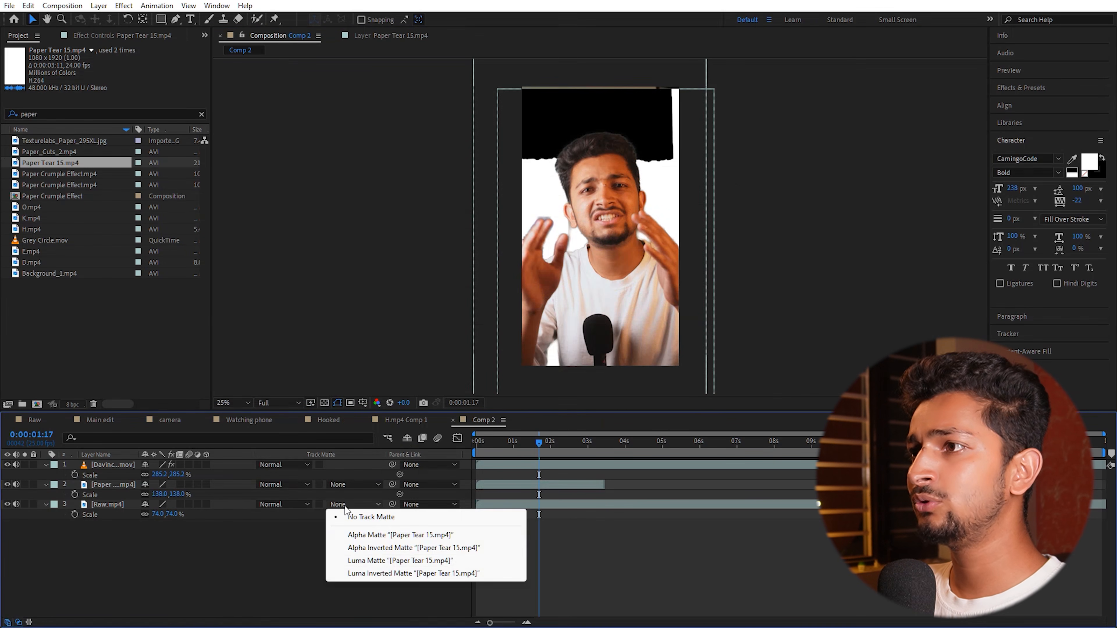
left_click(369, 562)
left_click_drag(584, 451, 544, 462)
Enable time remapping on the Paper Tear 15.mp4 layer and pull its last keyframe back to about 0.8 seconds to speed up the tear.
right_click(110, 485)
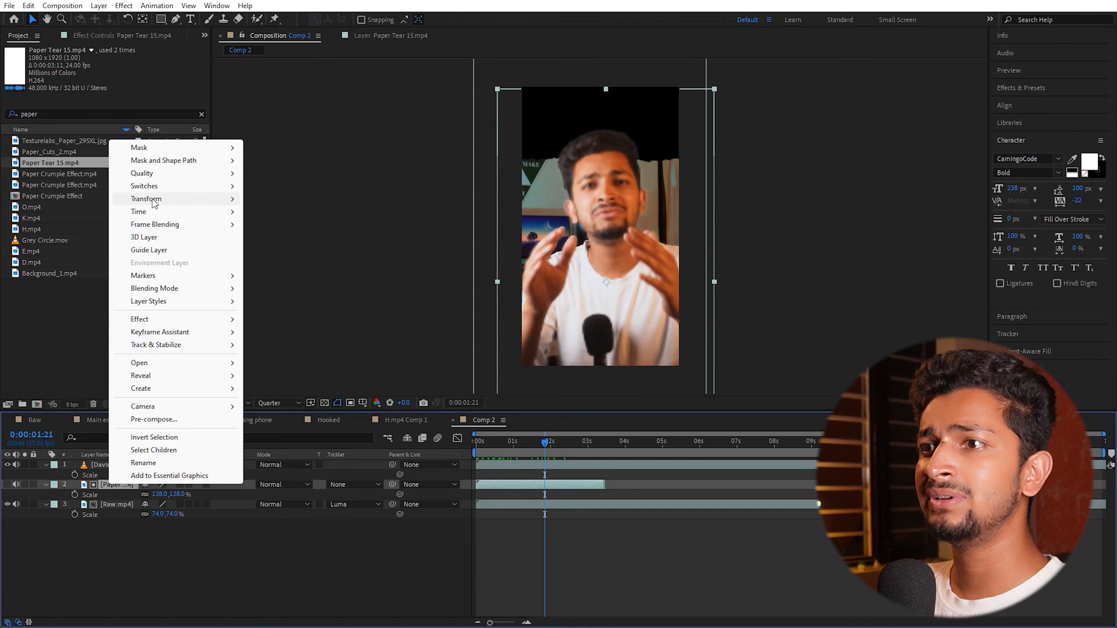
mouse_move(151, 213)
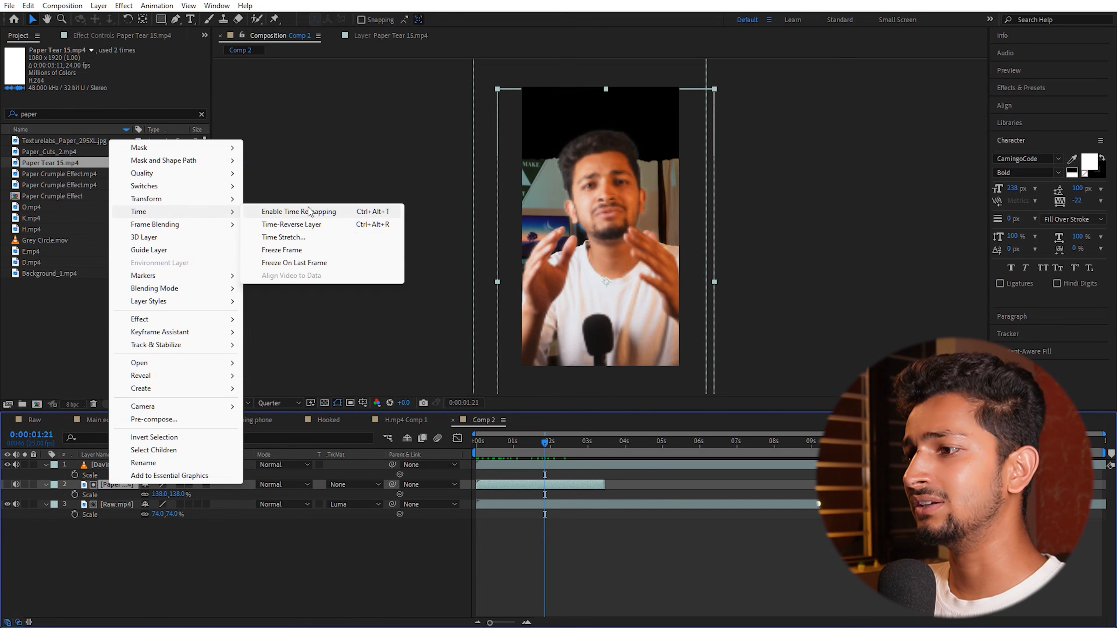
left_click(309, 212)
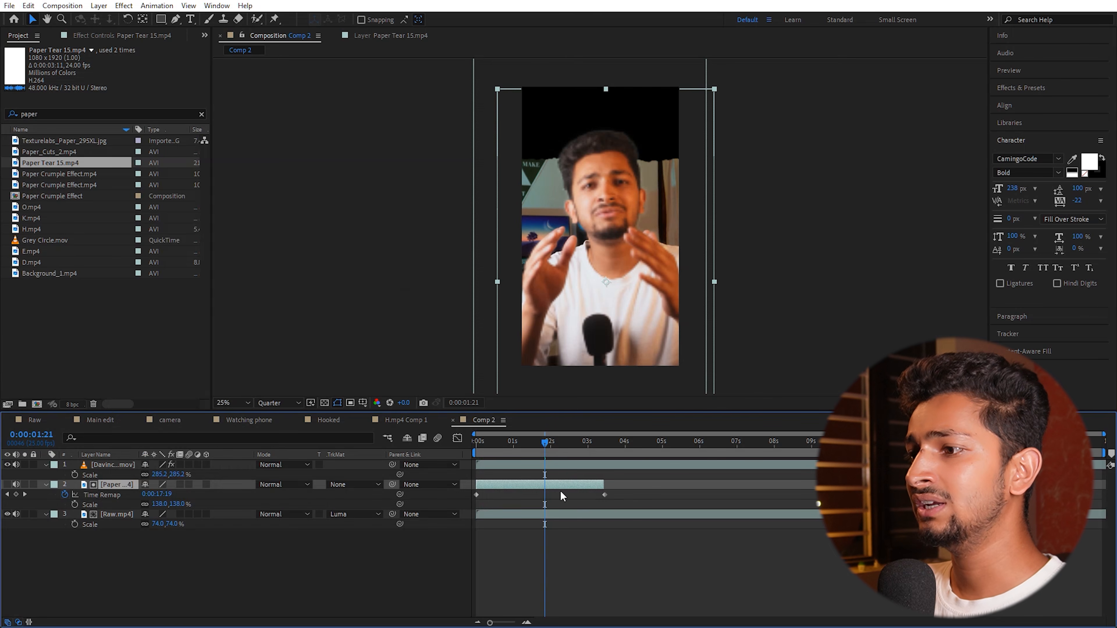
left_click_drag(605, 495, 549, 495)
left_click(542, 441)
left_click_drag(523, 444, 489, 456)
left_click_drag(549, 495, 505, 495)
left_click(485, 440)
mouse_move(485, 443)
left_mouse_down()
mouse_move(466, 446)
mouse_move(510, 445)
mouse_move(465, 453)
mouse_move(495, 452)
left_mouse_up()
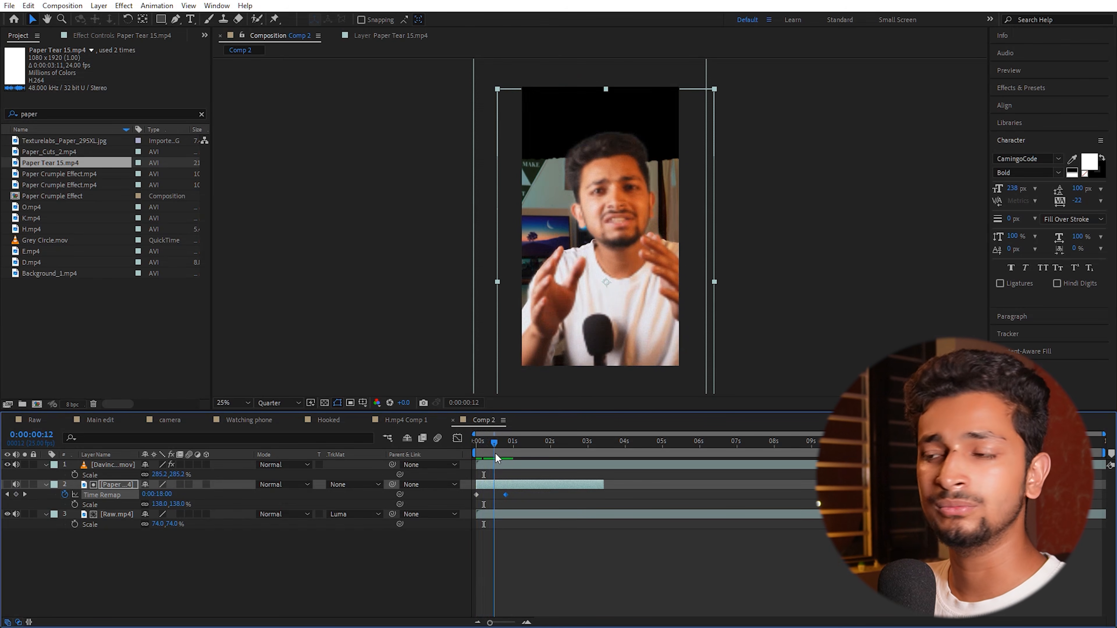
Examine the Dotted Halftone Overlay layer in the Main edit composition and view the frame with it hidden.
left_click(99, 421)
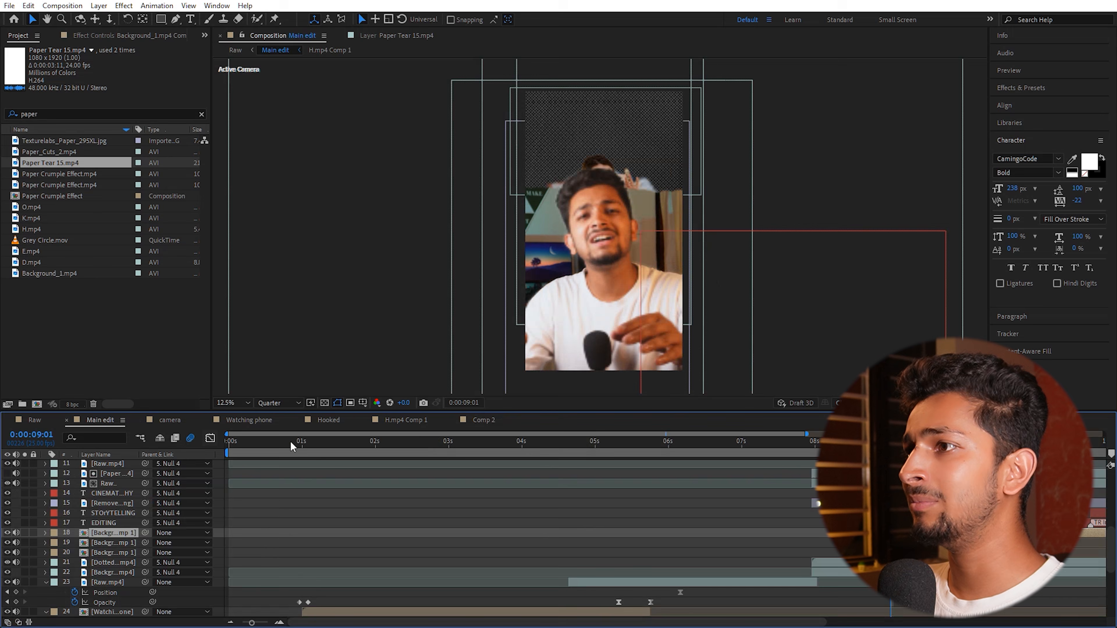
mouse_move(865, 445)
left_mouse_down()
mouse_move(838, 445)
mouse_move(916, 445)
mouse_move(882, 445)
left_mouse_up()
left_click(8, 566)
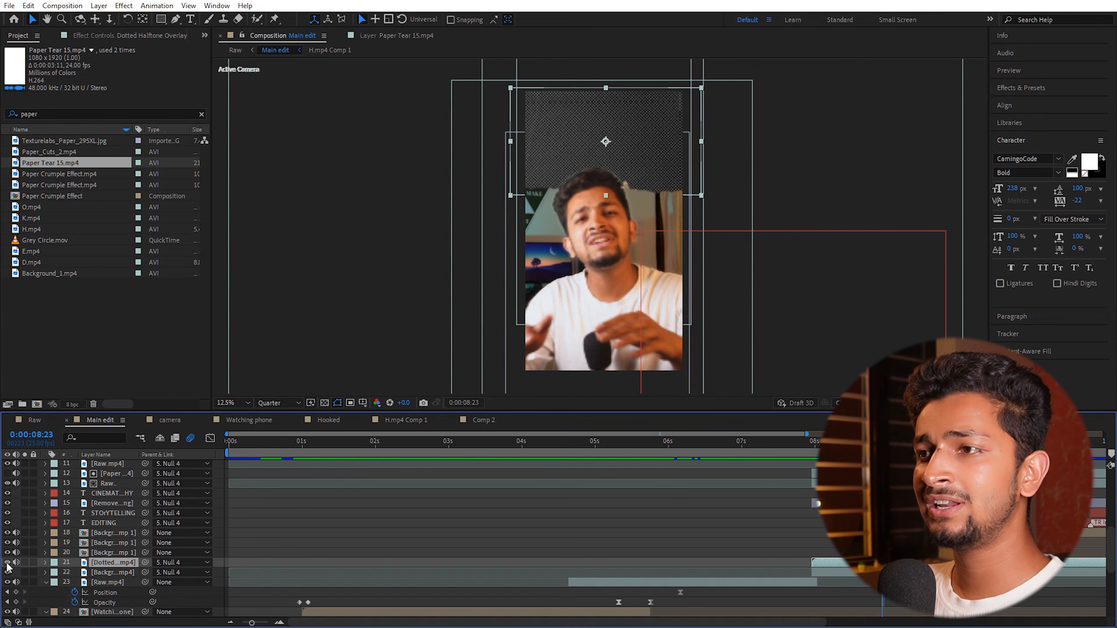
double_click(117, 564)
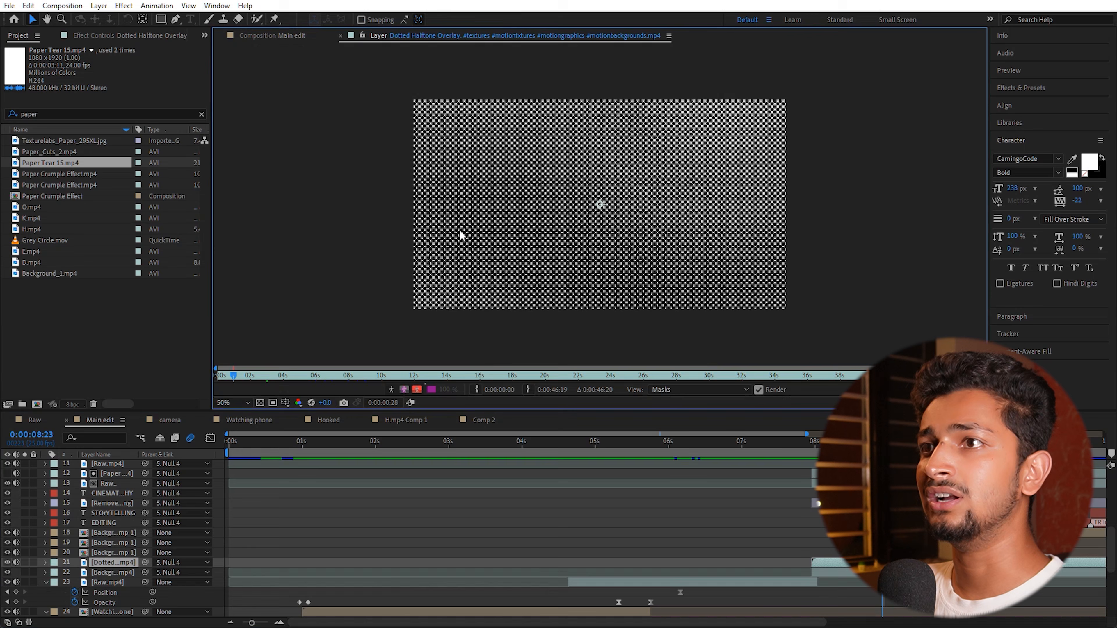
left_click(288, 37)
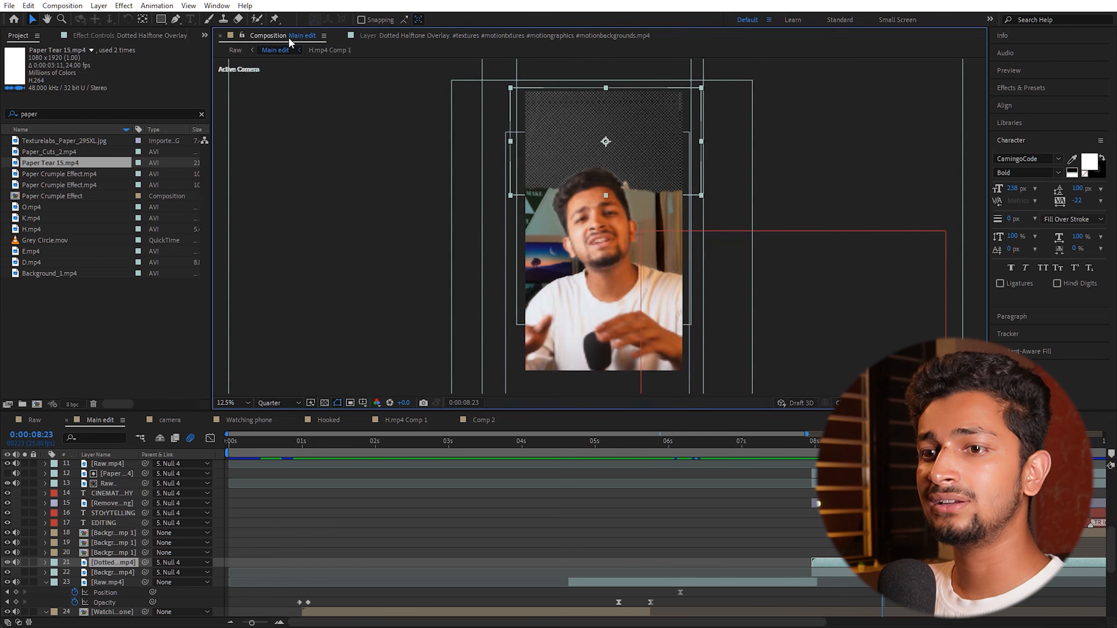
left_click(7, 562)
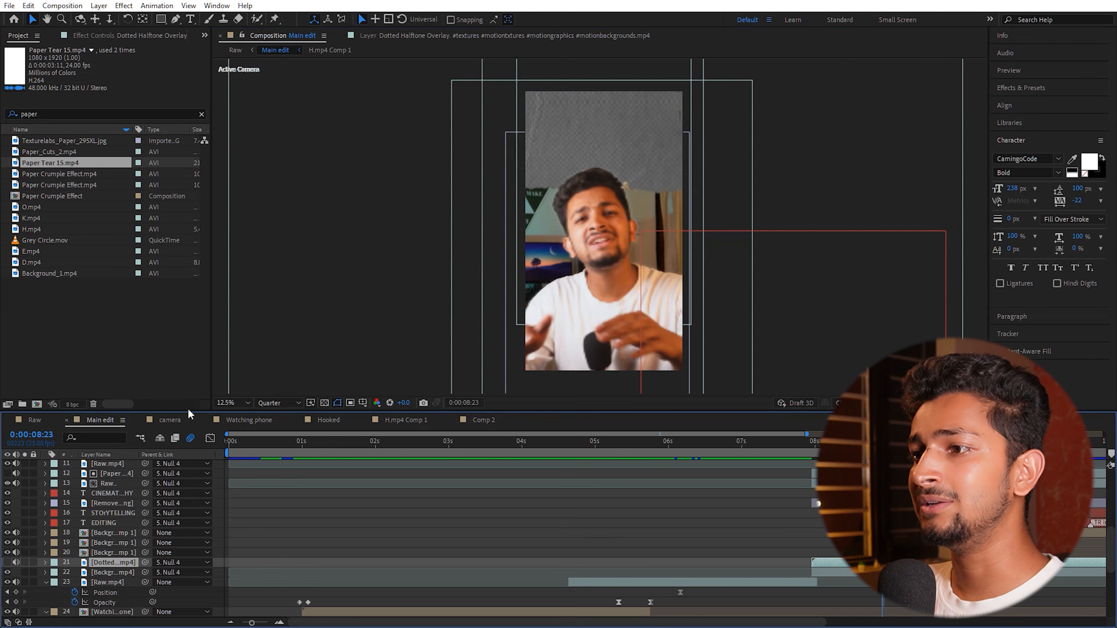
left_click(477, 419)
left_click(502, 444)
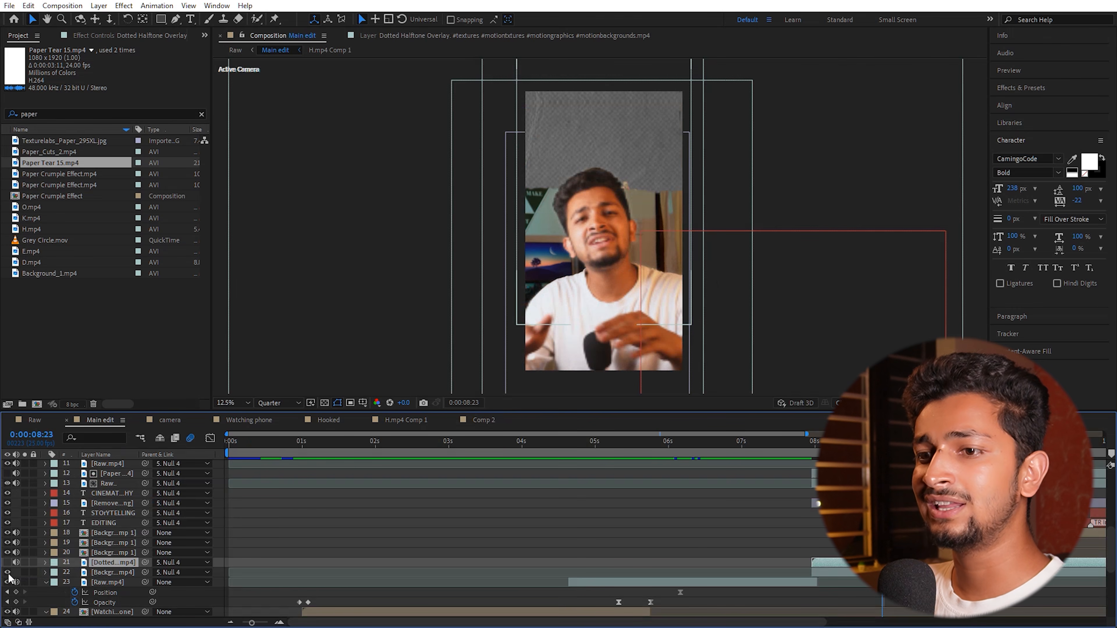
Examine the Background stop motion - gray layer's footage and compare the Main edit frame with the layer shown and hidden.
left_click(109, 572)
double_click(110, 572)
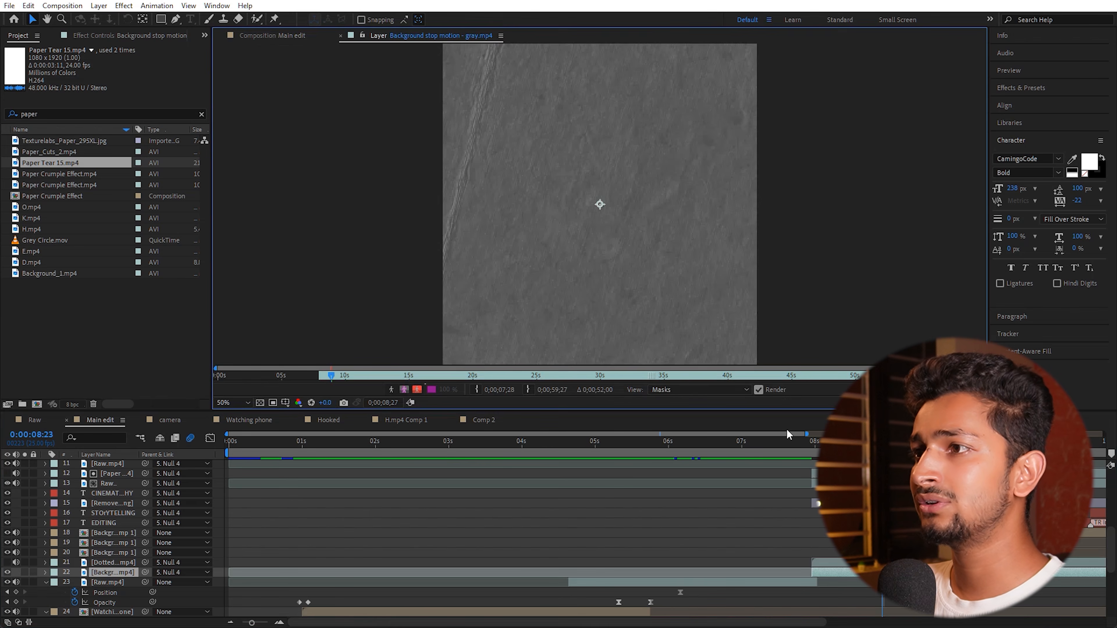
key("space")
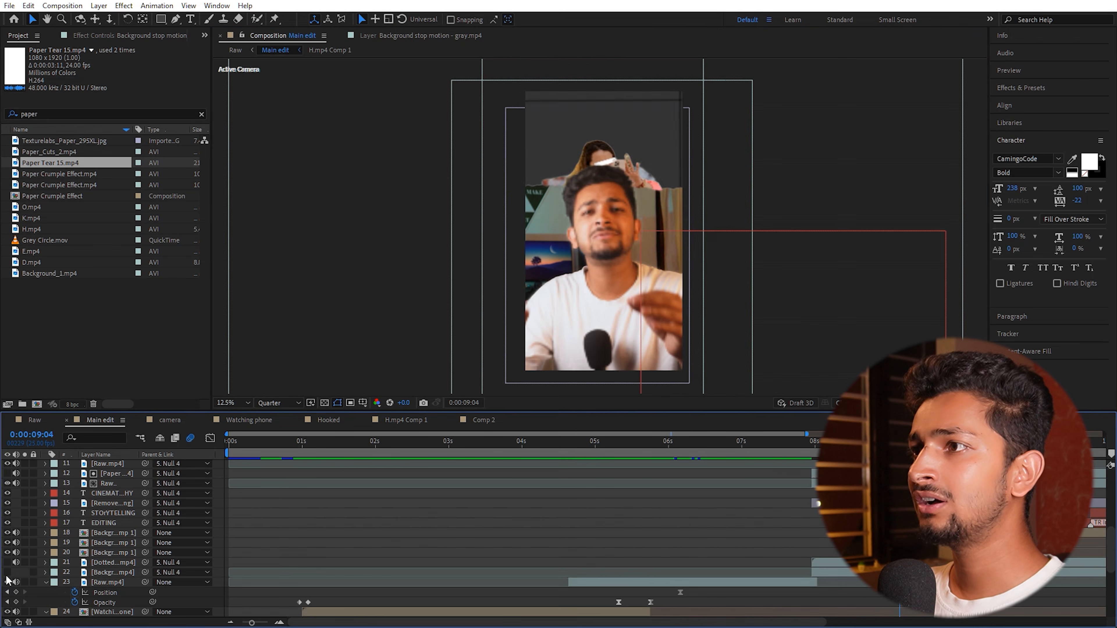
left_click(8, 573)
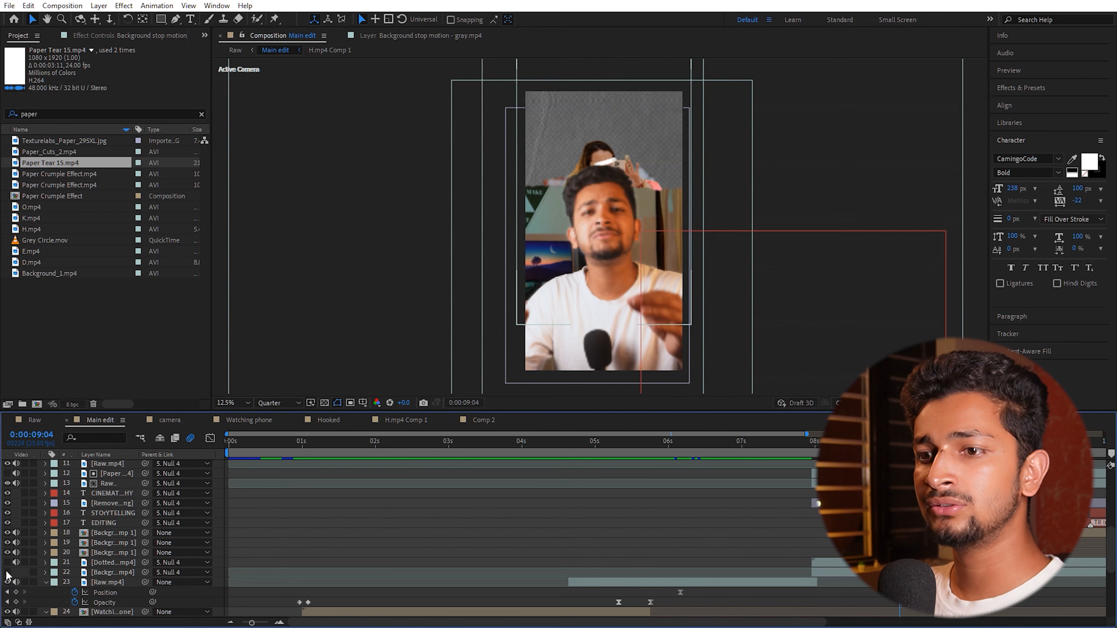
left_click(8, 572)
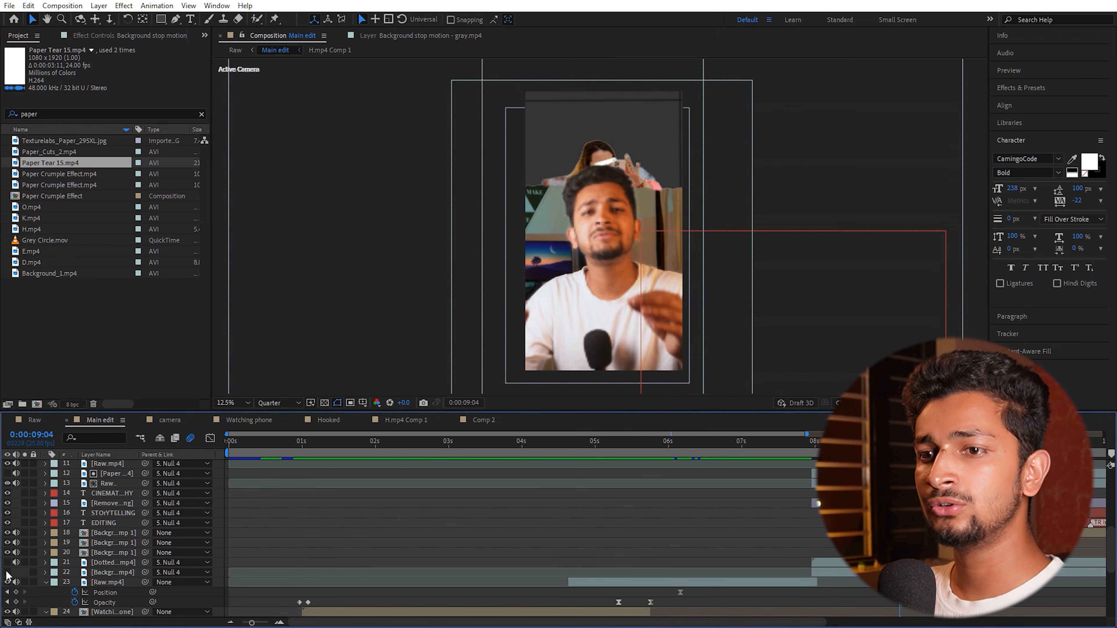
Hide the three Background_1 precomps to compare with Comp 2, and restore the visibility of all the background layers in Main edit.
left_click(7, 533)
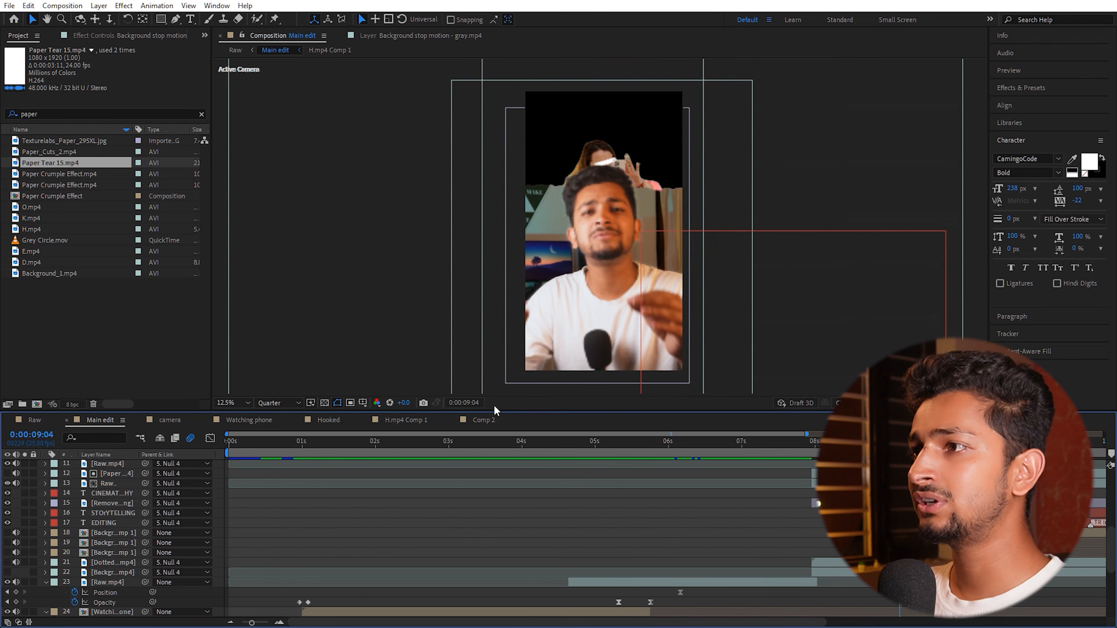
left_click(482, 420)
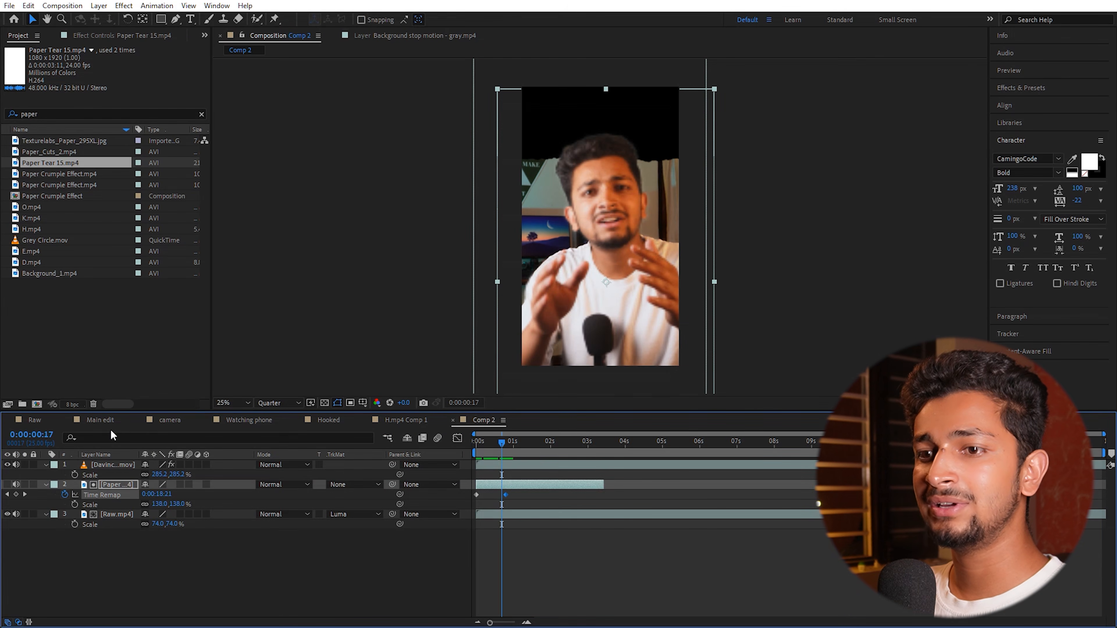
left_click(106, 420)
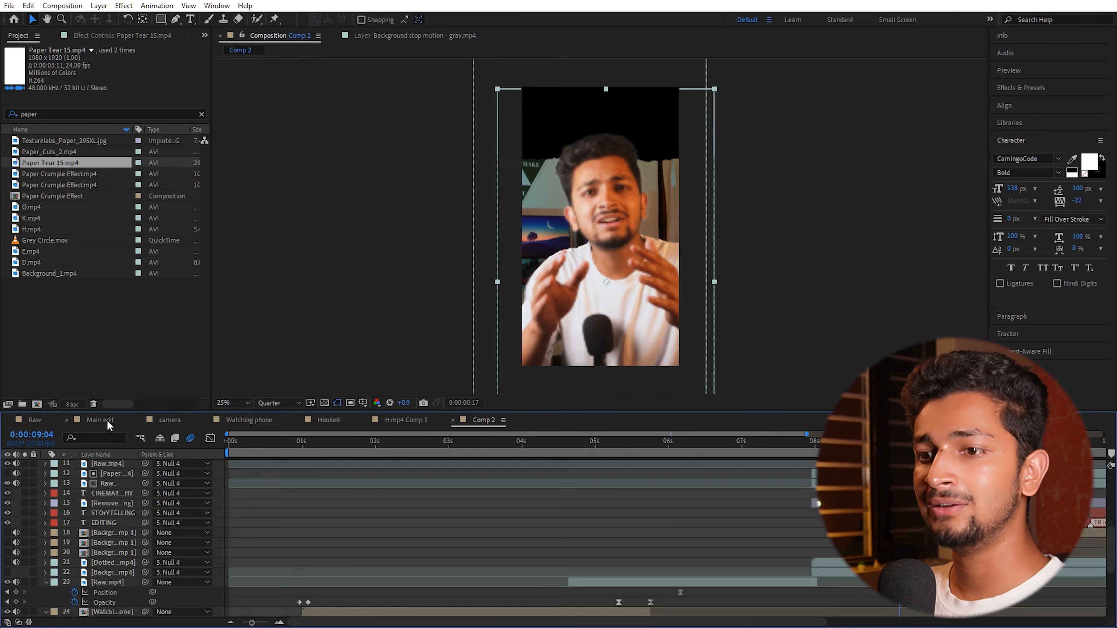
left_click(7, 572)
left_click(7, 563)
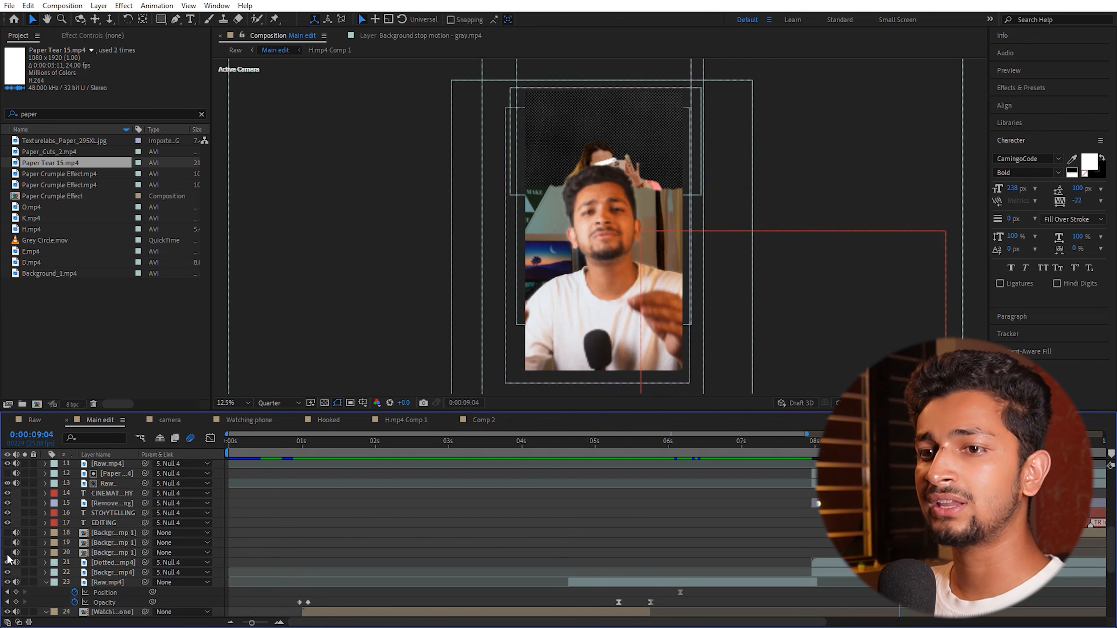
left_click_drag(7, 557, 7, 534)
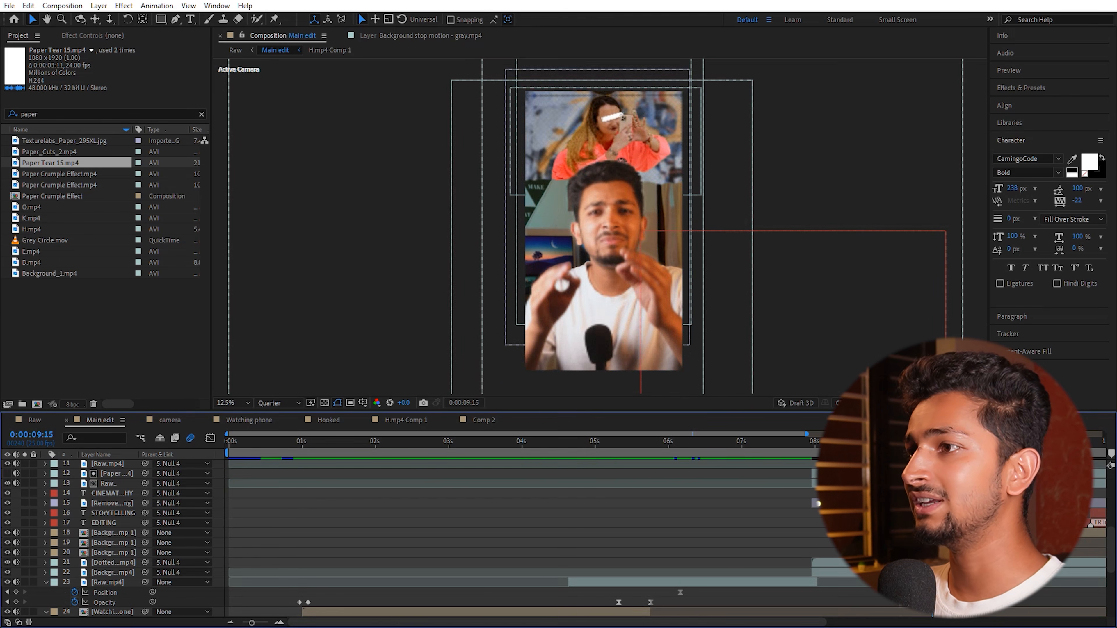
Open the Background_1.mp4 Comp 1 precomp from layer 20 and preview its collage animation with the dotted overlay hidden.
left_click(104, 555)
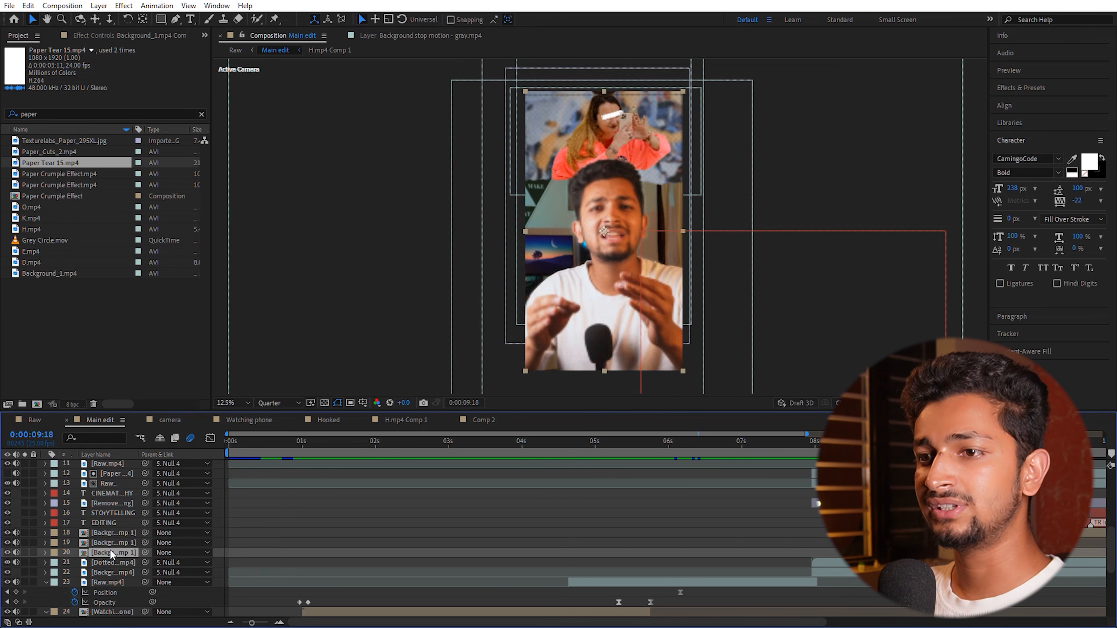
double_click(113, 553)
mouse_move(506, 442)
left_mouse_down()
mouse_move(471, 442)
mouse_move(504, 440)
mouse_move(488, 446)
left_mouse_up()
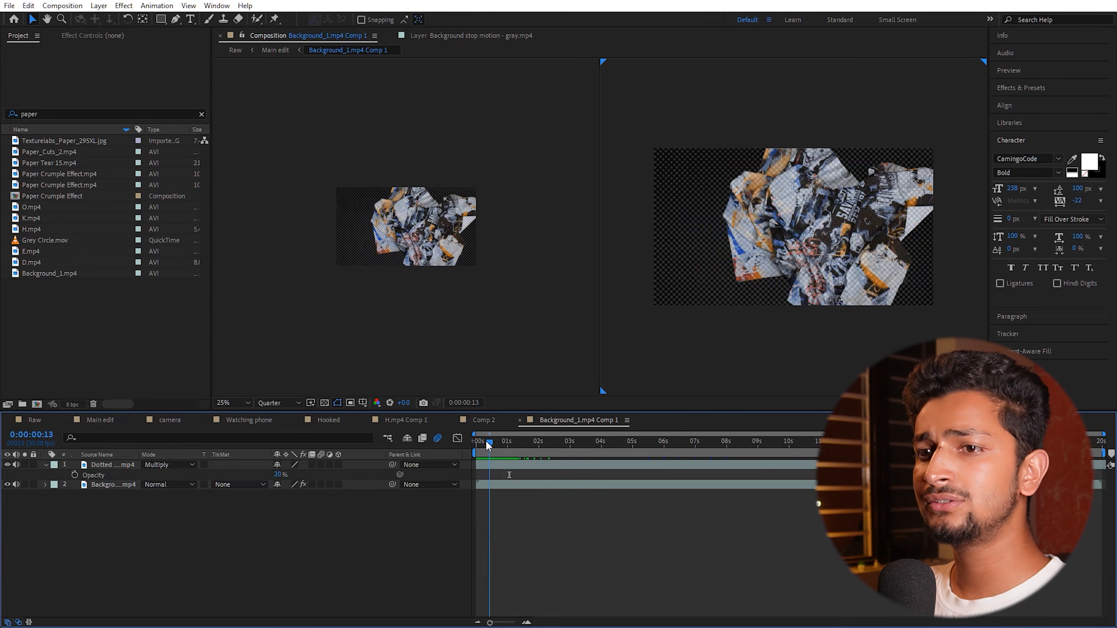
left_click(6, 465)
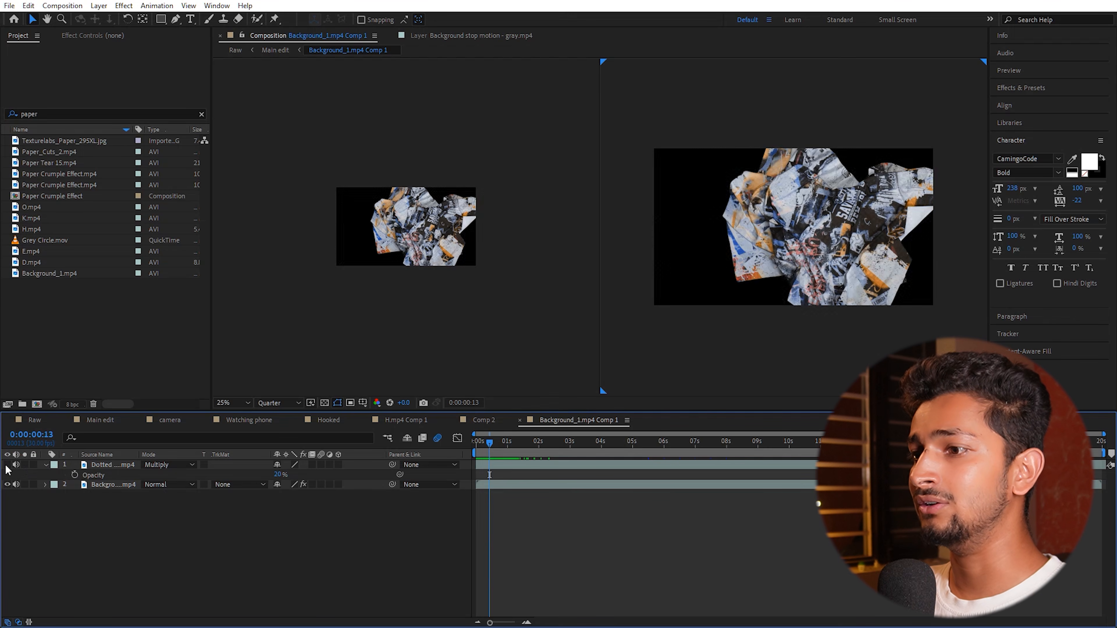
left_click_drag(496, 447, 526, 466)
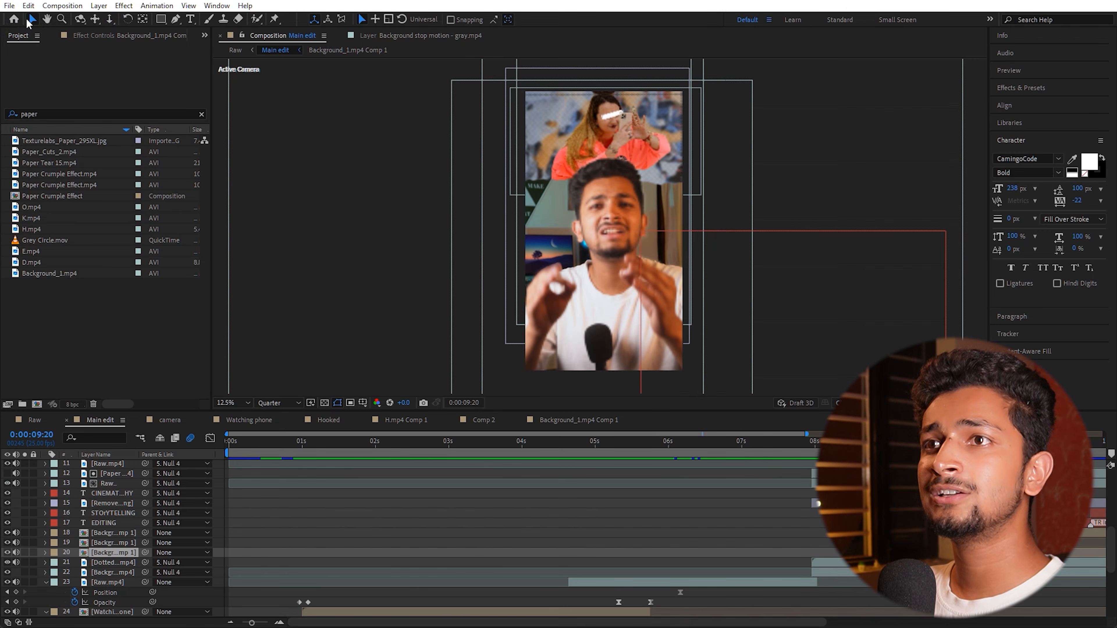
Examine the Gaussian Blur effect on the Background_1 precomp in layer 20 and preview its segment of Main edit.
left_click(101, 35)
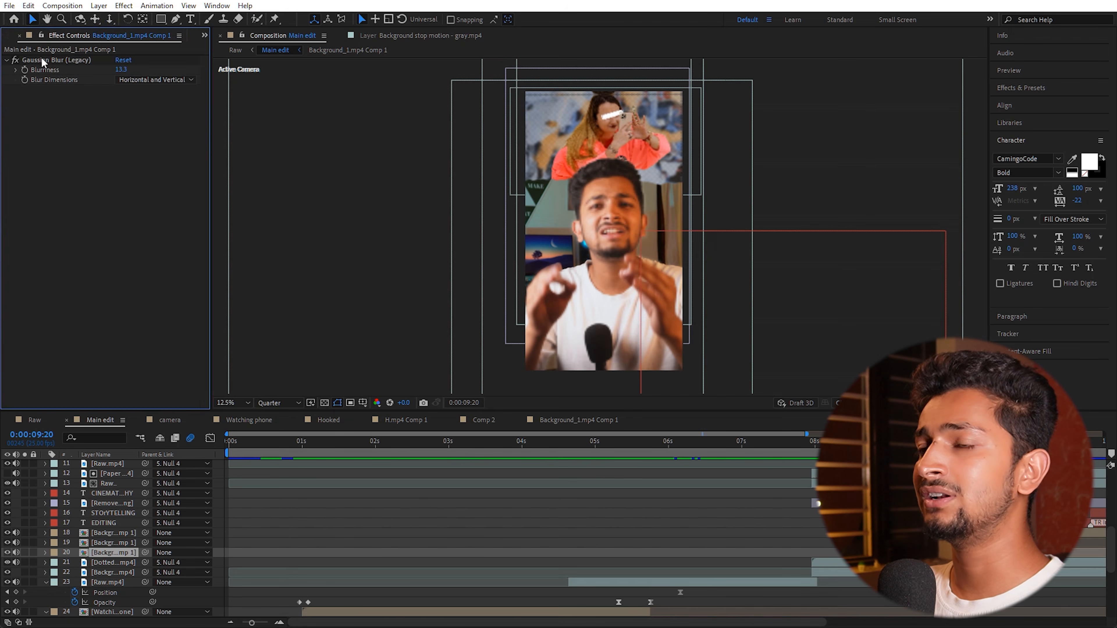
key("ctrl+z")
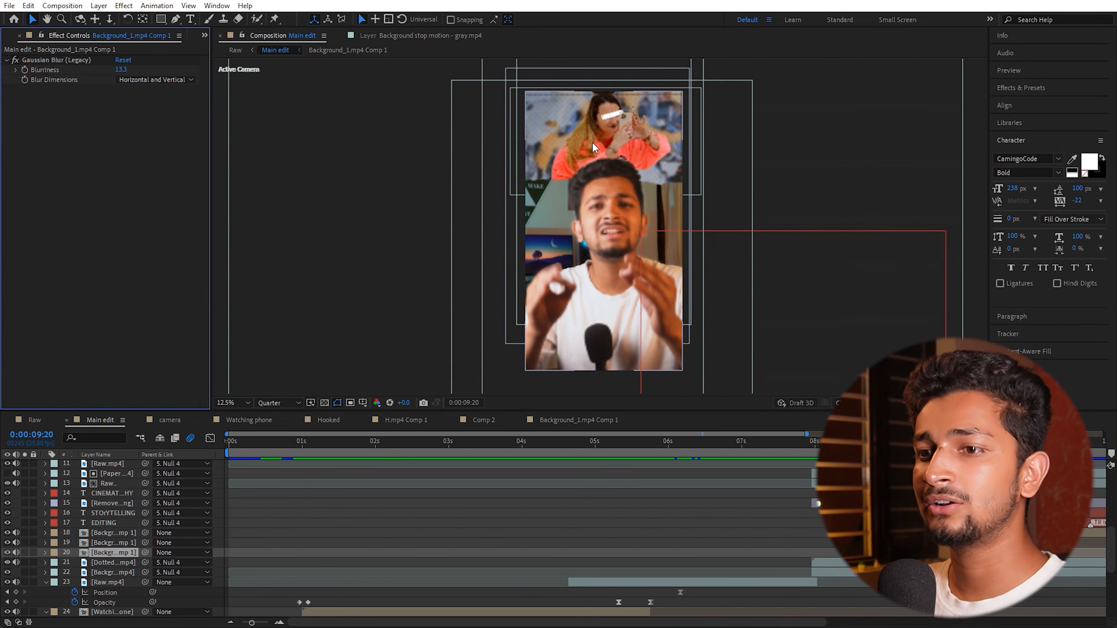
left_click(118, 541)
key("ctrl+Up")
key("ctrl+Down")
key("ctrl+Down")
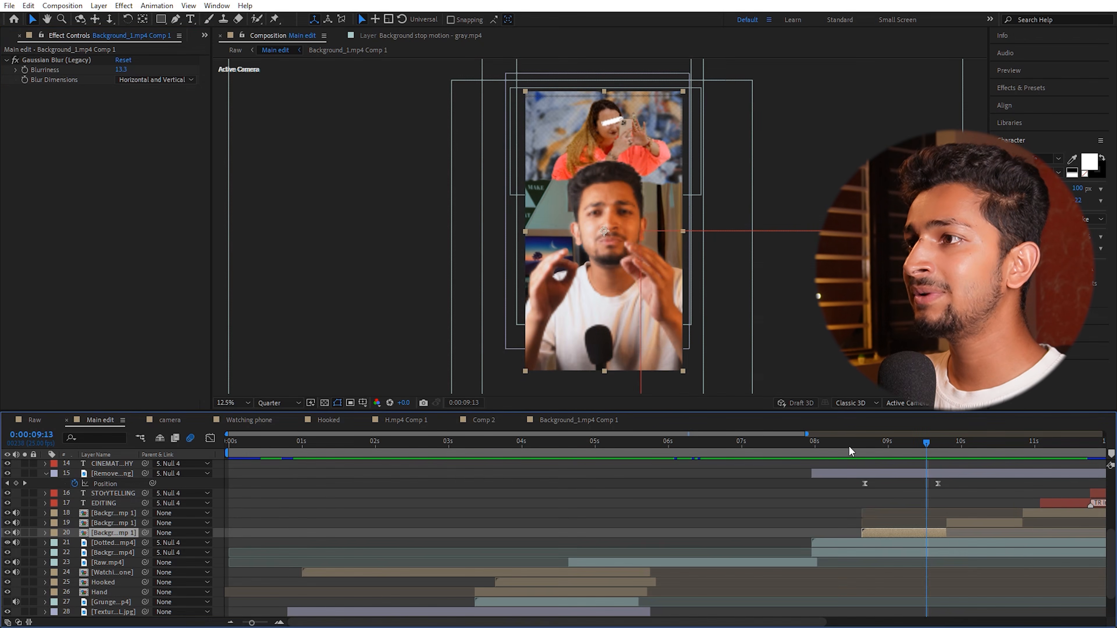
left_click_drag(876, 453, 921, 458)
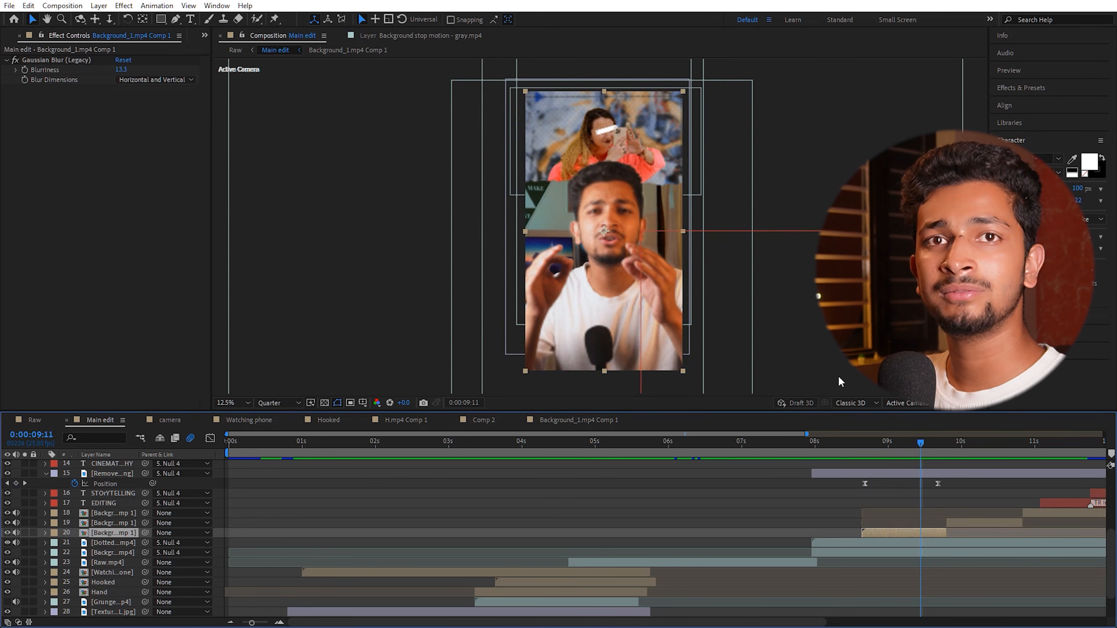
Preview the next two Background_1 segments in Main edit and examine the effects on layers 19 and 18.
left_click(939, 452)
left_click_drag(941, 453, 1037, 490)
left_click(973, 524)
left_click(1037, 515)
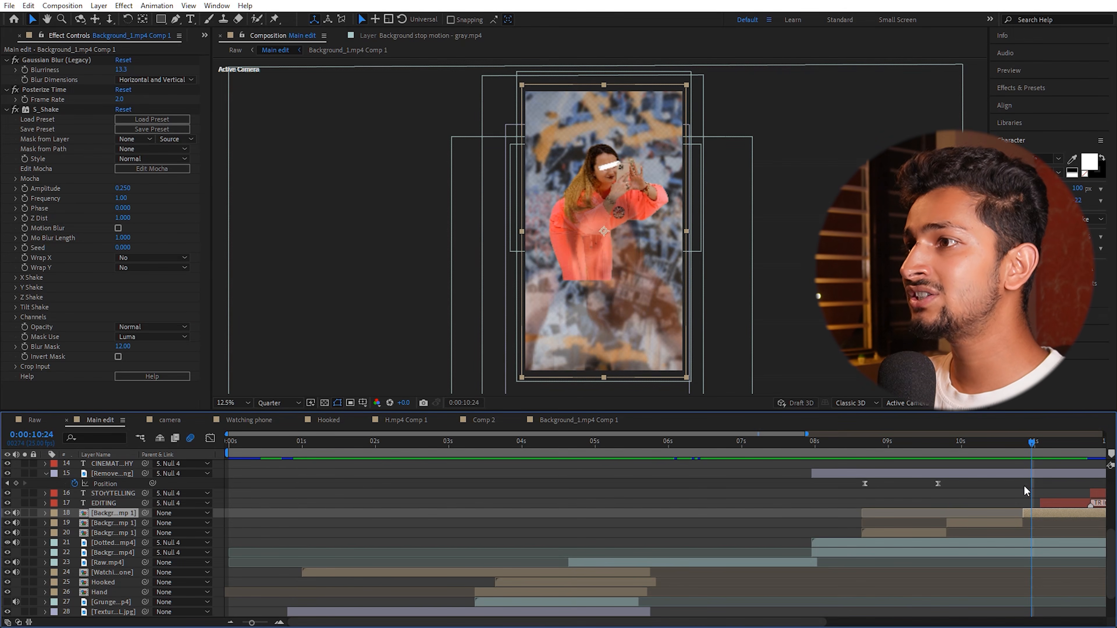
Examine the S_Shake and Posterize Time effects on the Remove background layer and preview the transition around 11 seconds.
mouse_move(1036, 451)
left_mouse_down()
mouse_move(1074, 451)
mouse_move(1024, 452)
mouse_move(1035, 452)
left_mouse_up()
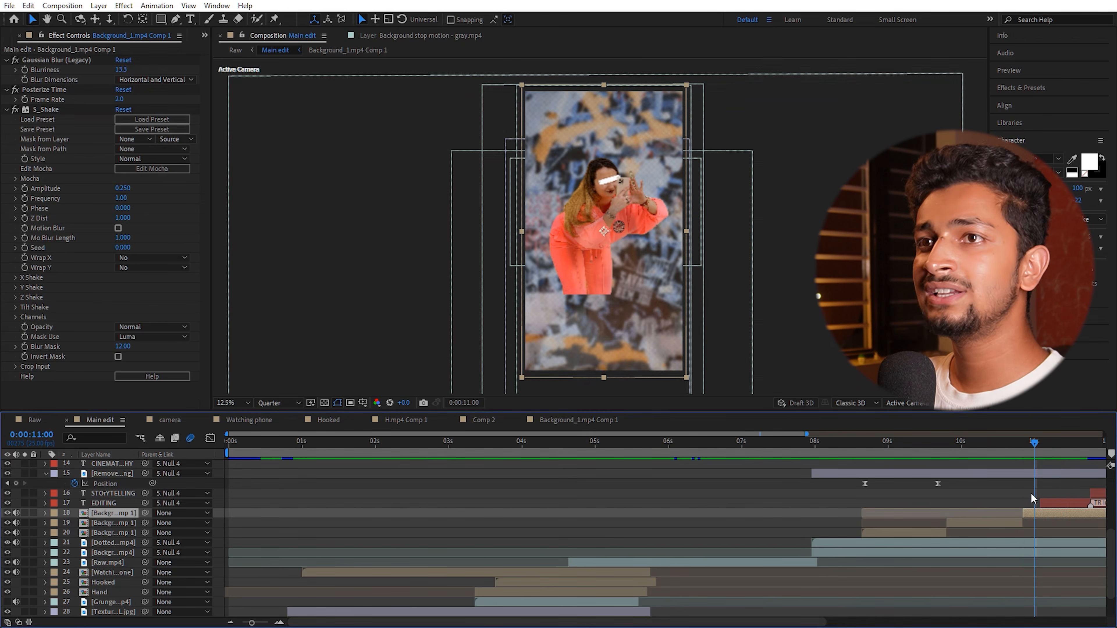
left_click(1023, 475)
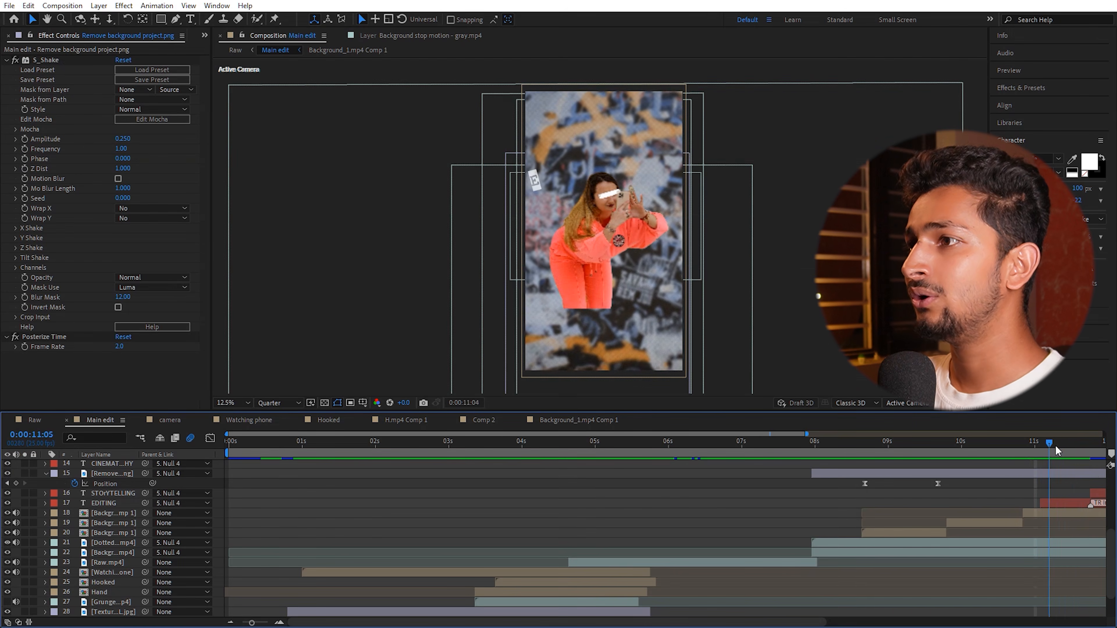
left_click_drag(1051, 451, 1012, 491)
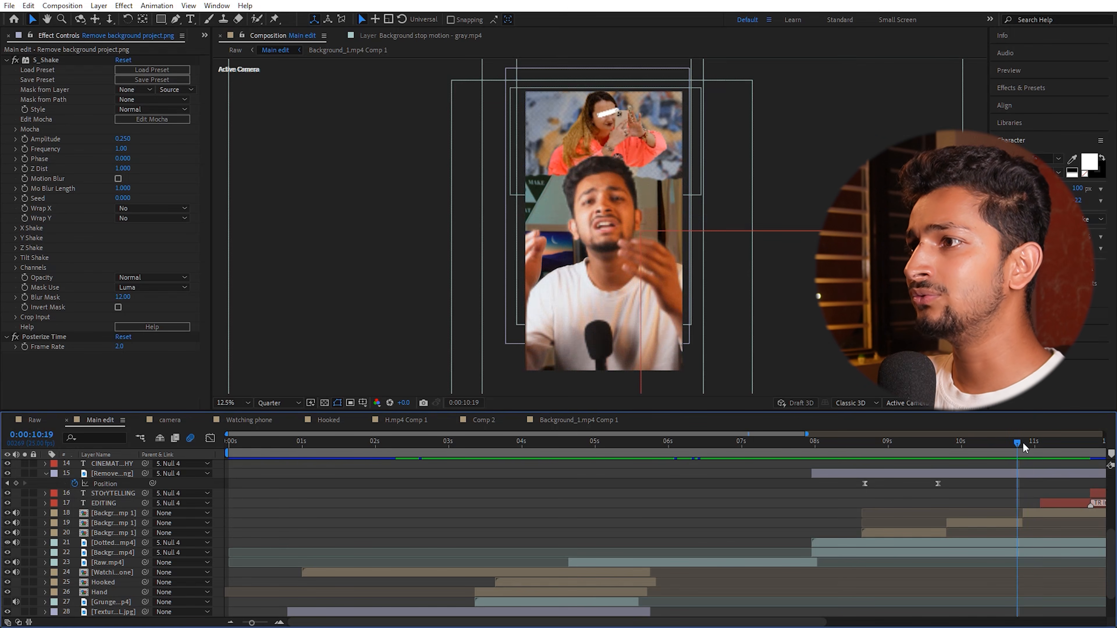
mouse_move(1029, 448)
left_mouse_down()
mouse_move(1039, 458)
mouse_move(1011, 464)
mouse_move(1036, 466)
mouse_move(997, 465)
mouse_move(1037, 460)
mouse_move(1020, 462)
left_mouse_up()
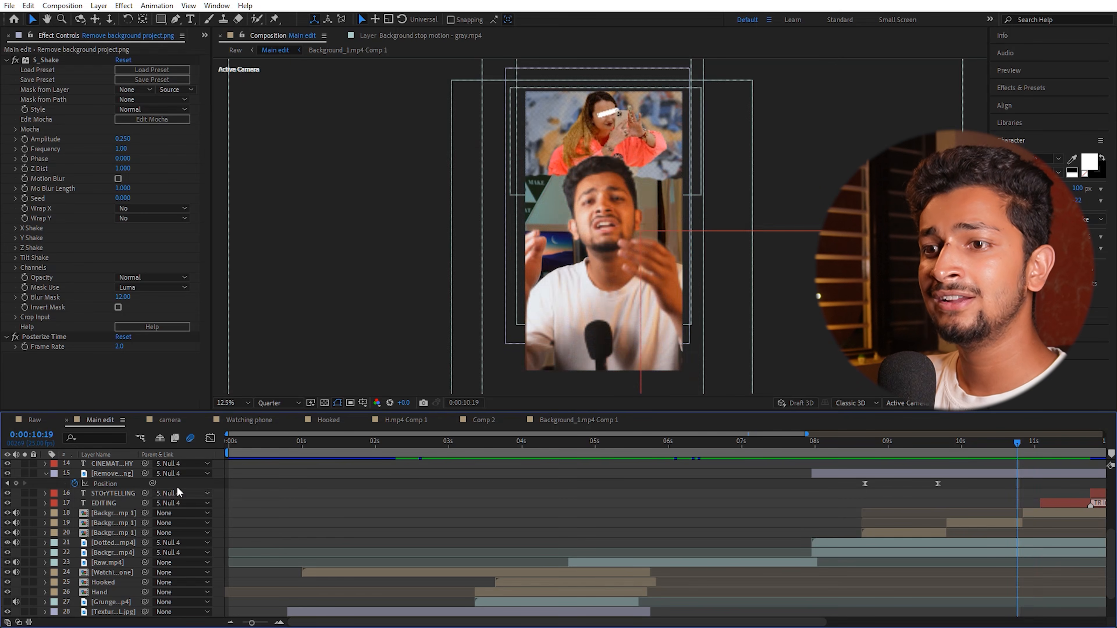
Show the blend mode and track matte columns in Main edit and reveal the Position keyframes of the Null 4 layer.
scroll(101, 521, "up", 5)
left_click(105, 504)
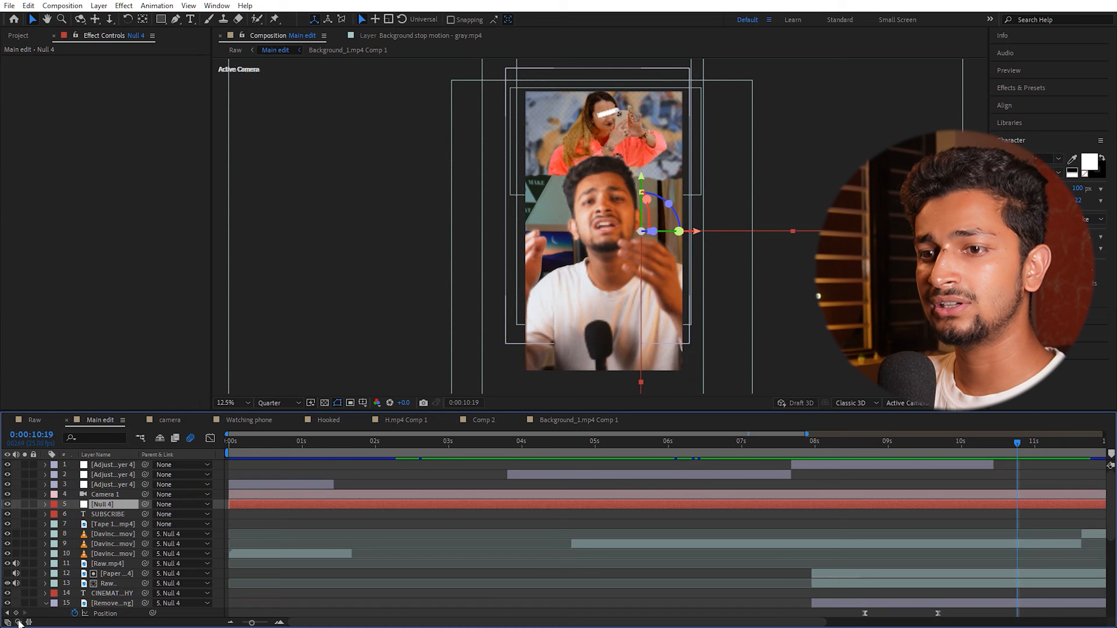
left_click(18, 622)
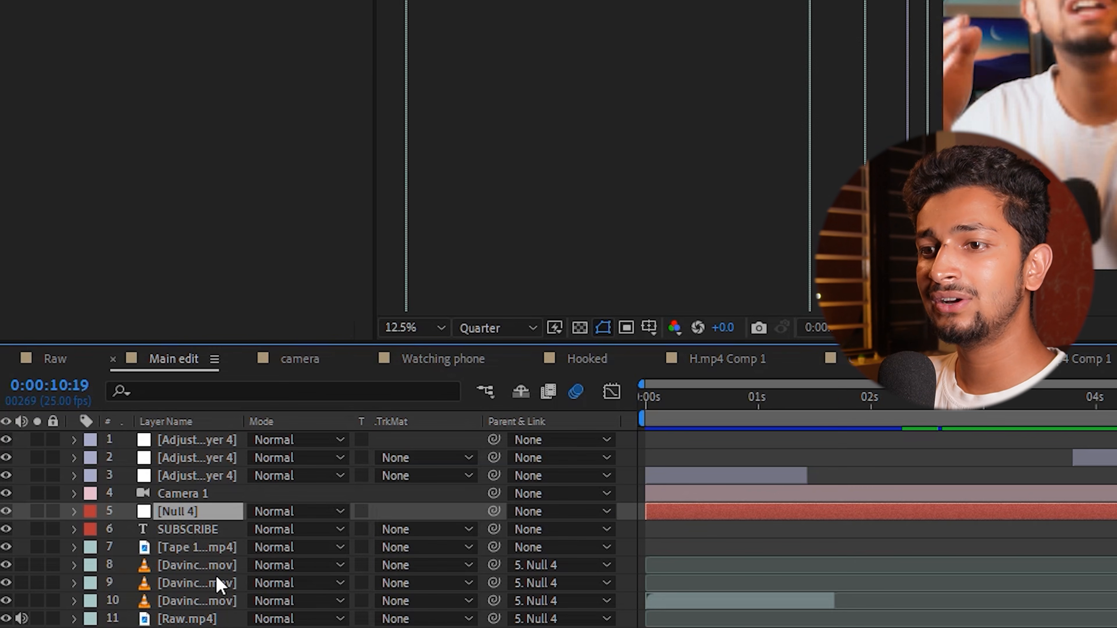
scroll(218, 585, "down", 3)
scroll(203, 554, "up", 2)
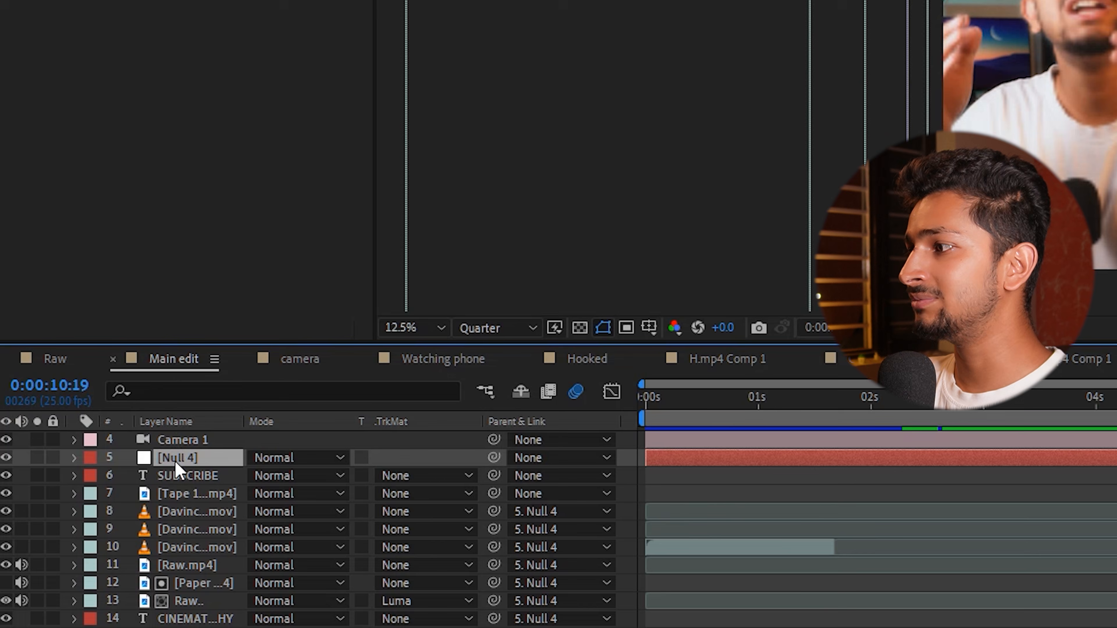
key("p")
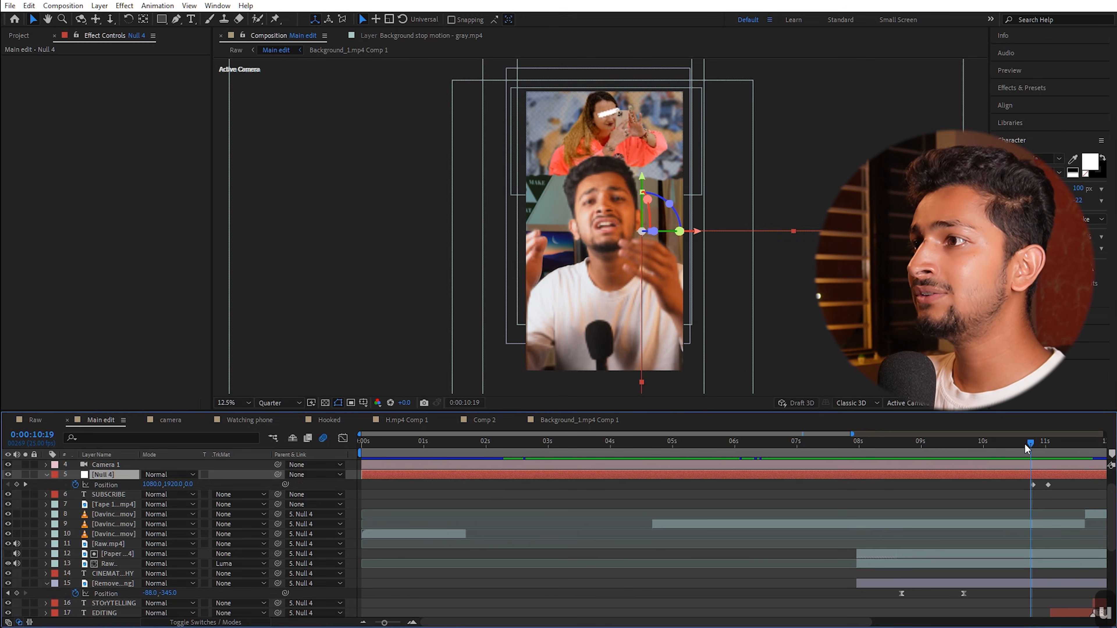
Try Main edit without the two Null 4 position keyframes near 11 seconds, preview it from about 8:19, and undo their removal.
left_click_drag(1031, 442, 1028, 443)
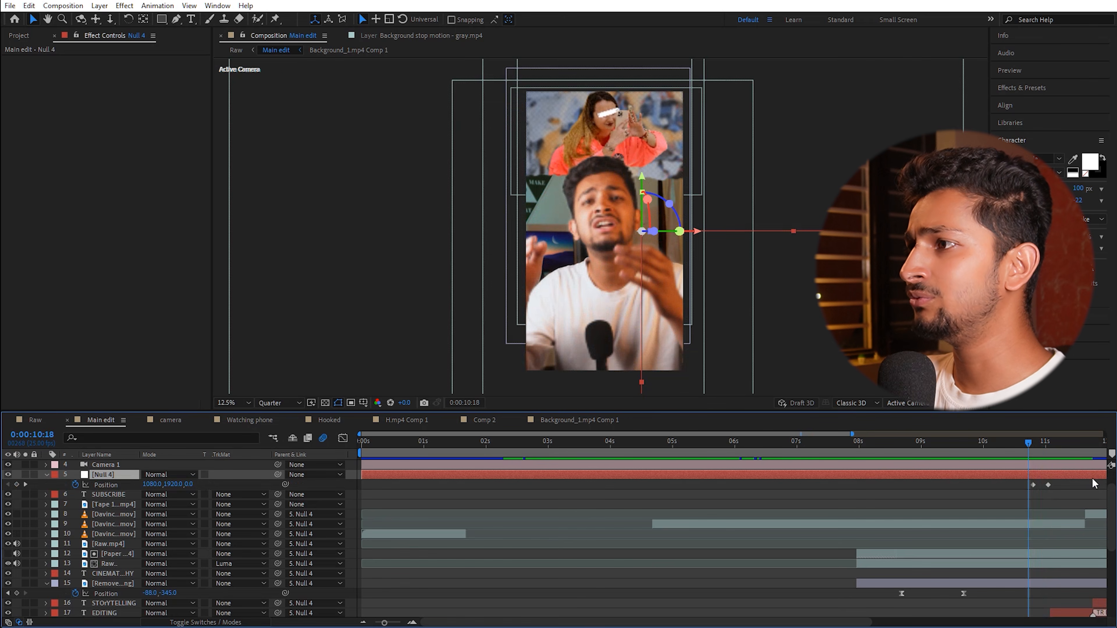
key("comma")
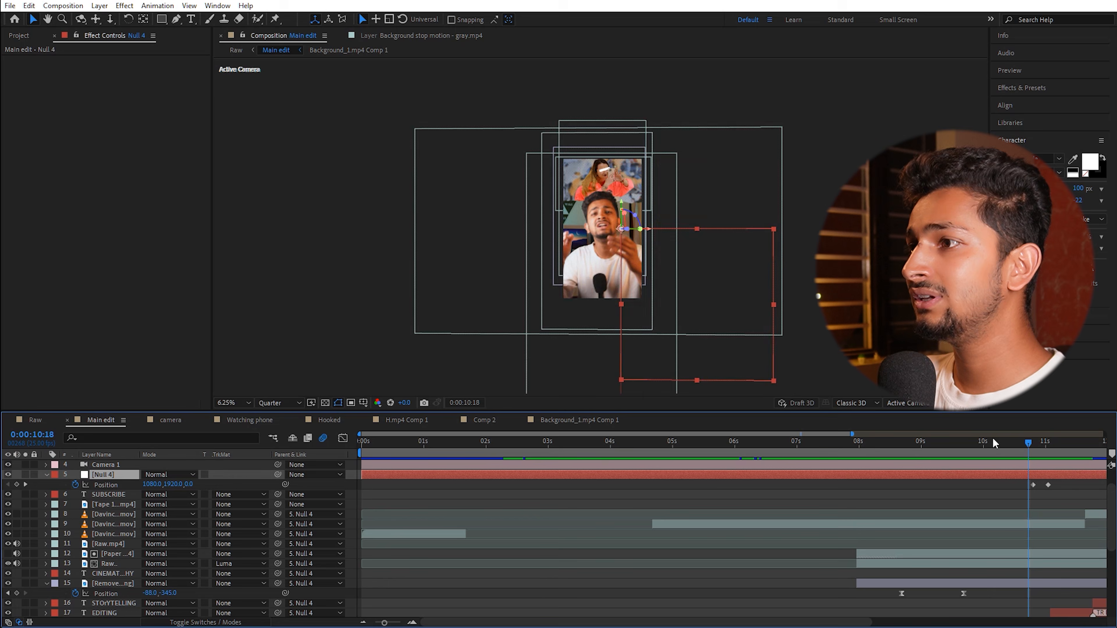
mouse_move(1027, 445)
left_mouse_down()
mouse_move(1056, 448)
mouse_move(1035, 449)
left_mouse_up()
left_click_drag(1067, 494, 1034, 490)
left_click_drag(1034, 489, 1028, 481)
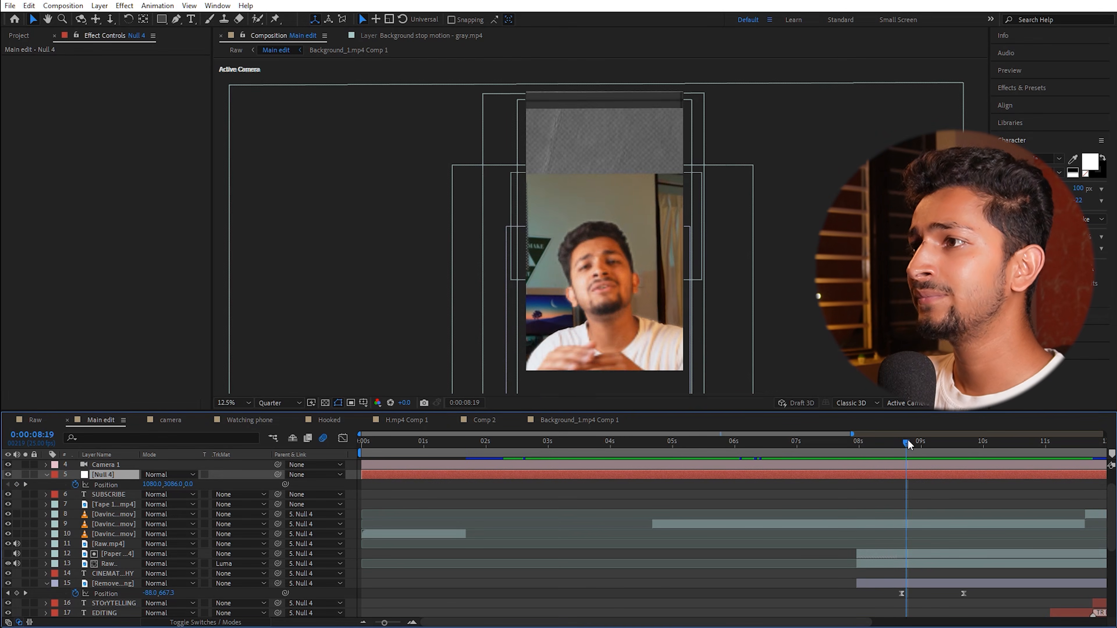
left_click_drag(908, 439, 872, 447)
key("space")
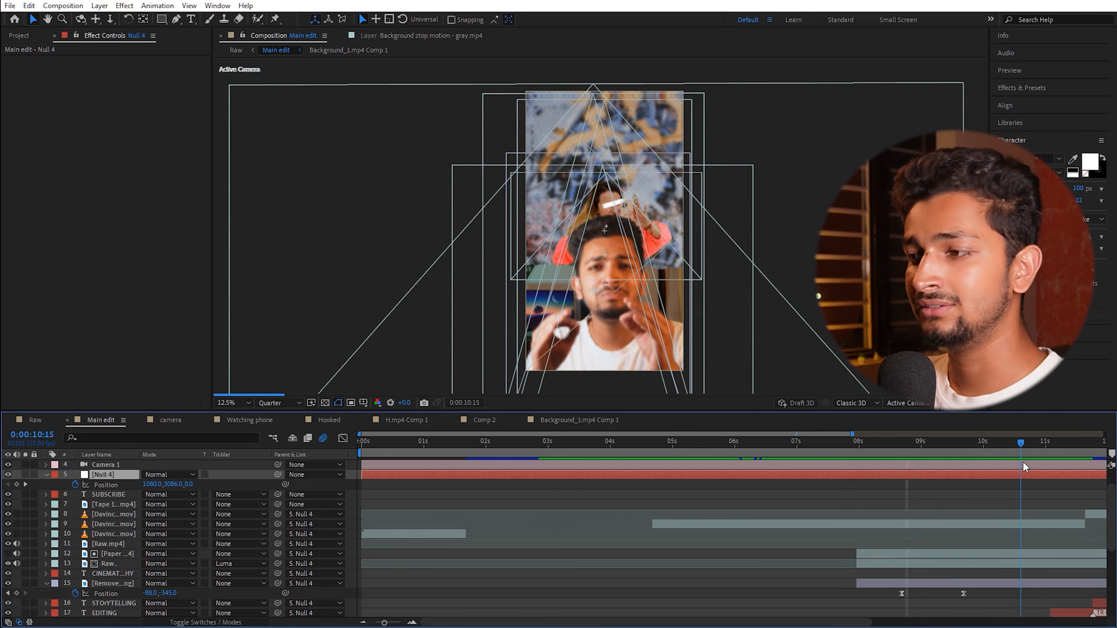
key("ctrl+z")
Preview the upward reveal driven by Null 4 in Main edit, from 10:17 to 11:19.
mouse_move(1024, 440)
left_mouse_down()
mouse_move(1054, 444)
mouse_move(1026, 449)
left_mouse_up()
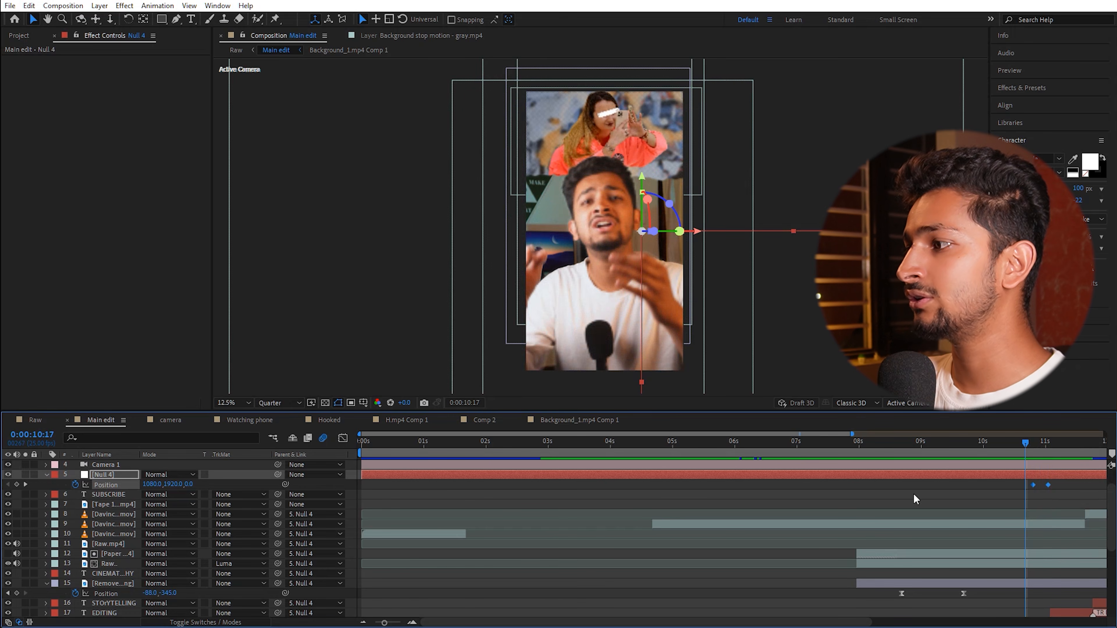
left_click_drag(1029, 441, 1044, 440)
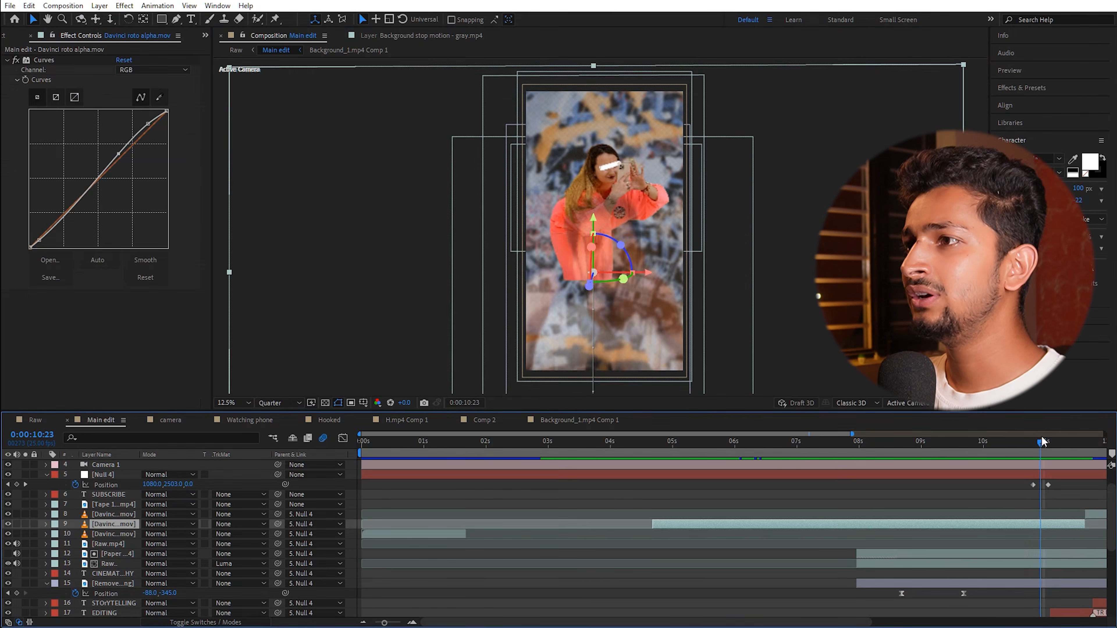
left_click_drag(1043, 441, 1096, 458)
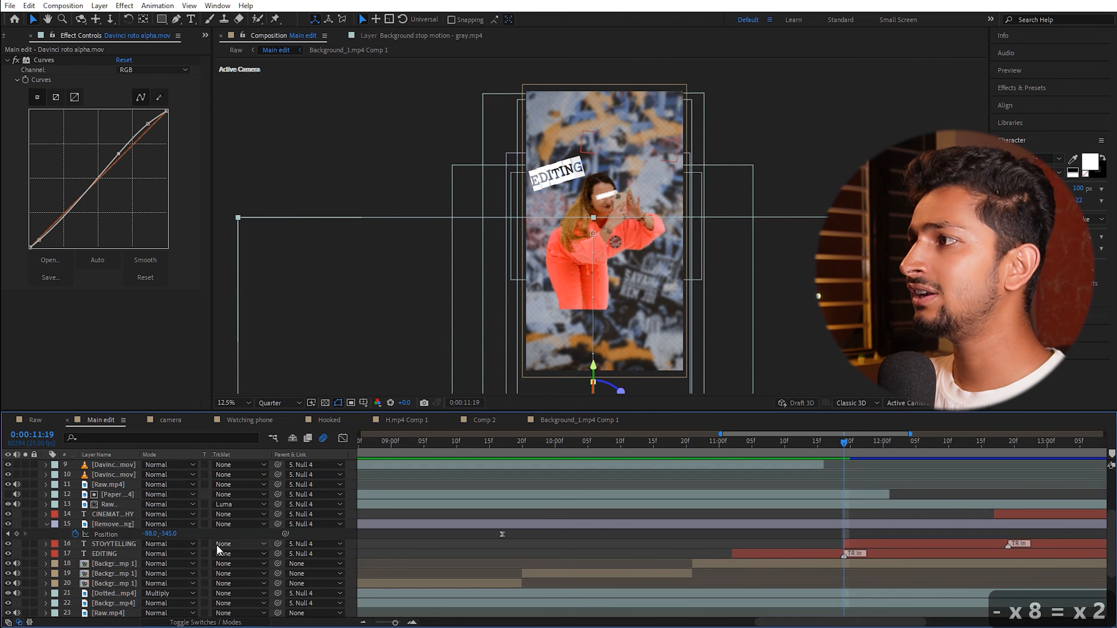
Examine the effects on the EDITING text layer and preview its entrance up to 11:18.
left_click(126, 554)
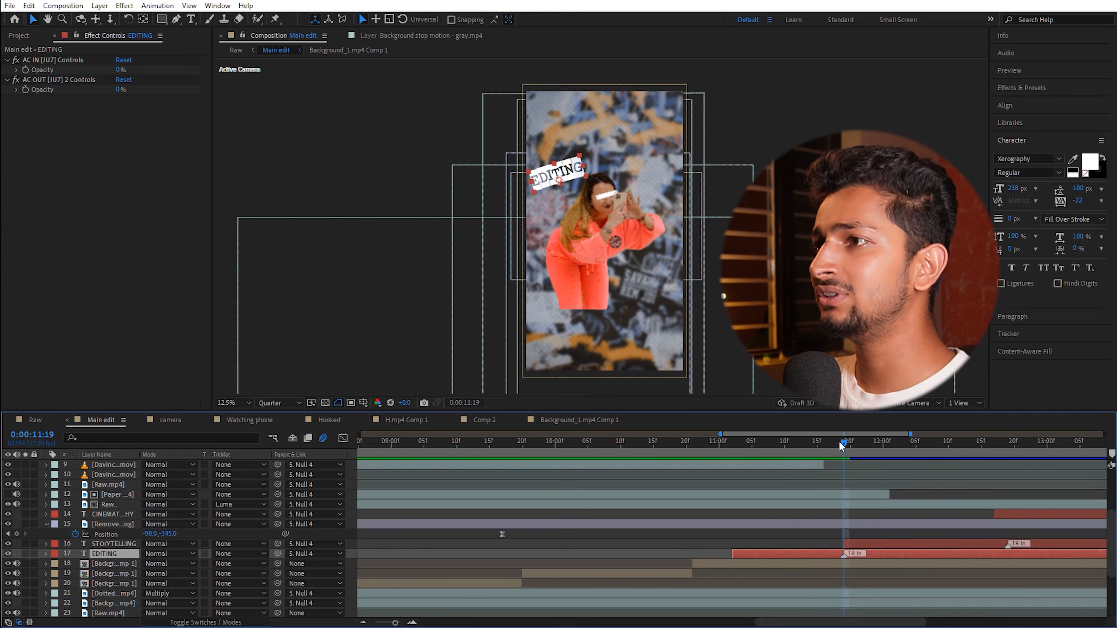
left_click(795, 443)
left_click_drag(792, 446, 837, 443)
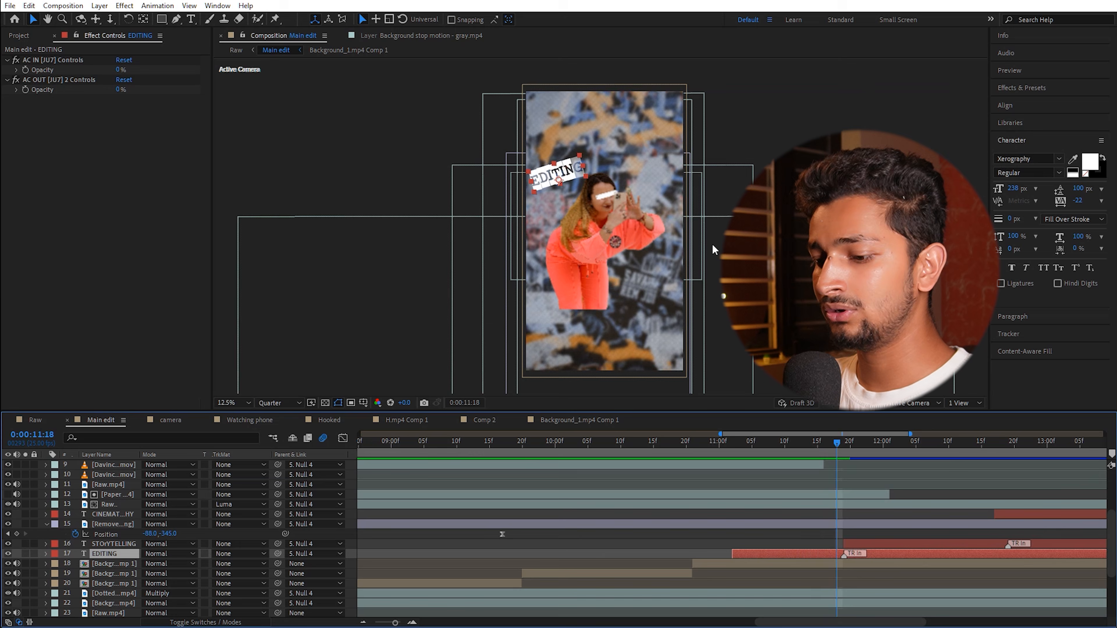
Add a sample text layer over the composition and enter "kcuh bhi" as its text.
left_click(594, 286)
key("ctrl+t")
left_click(558, 278)
type("xert")
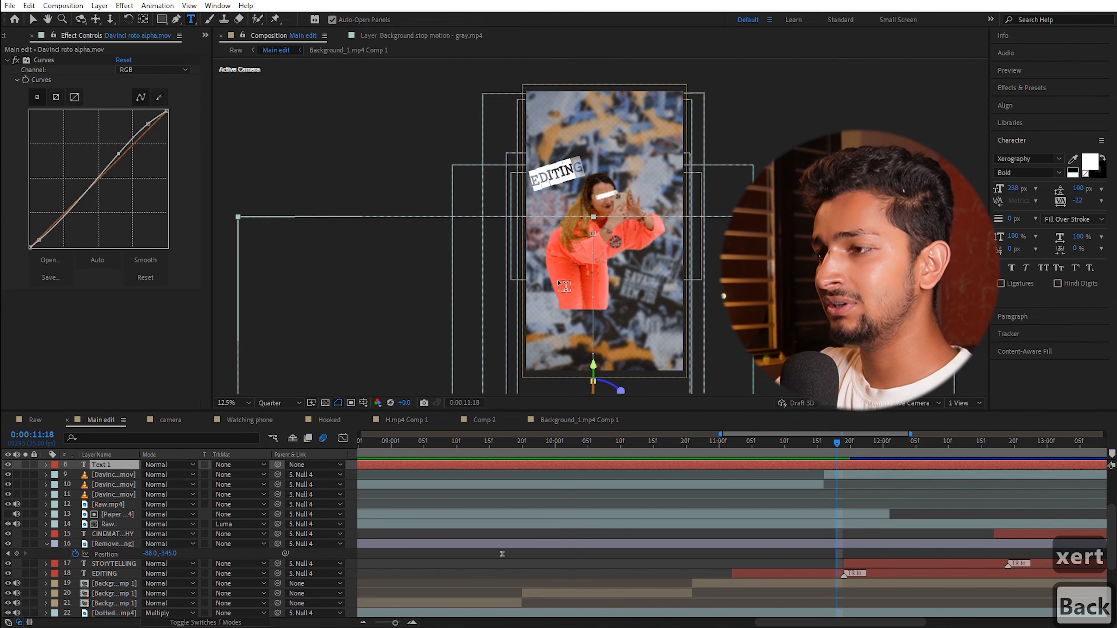
key("BackSpace")
key("BackSpace")
key("BackSpace")
key("BackSpace")
type("kcuh bhi")
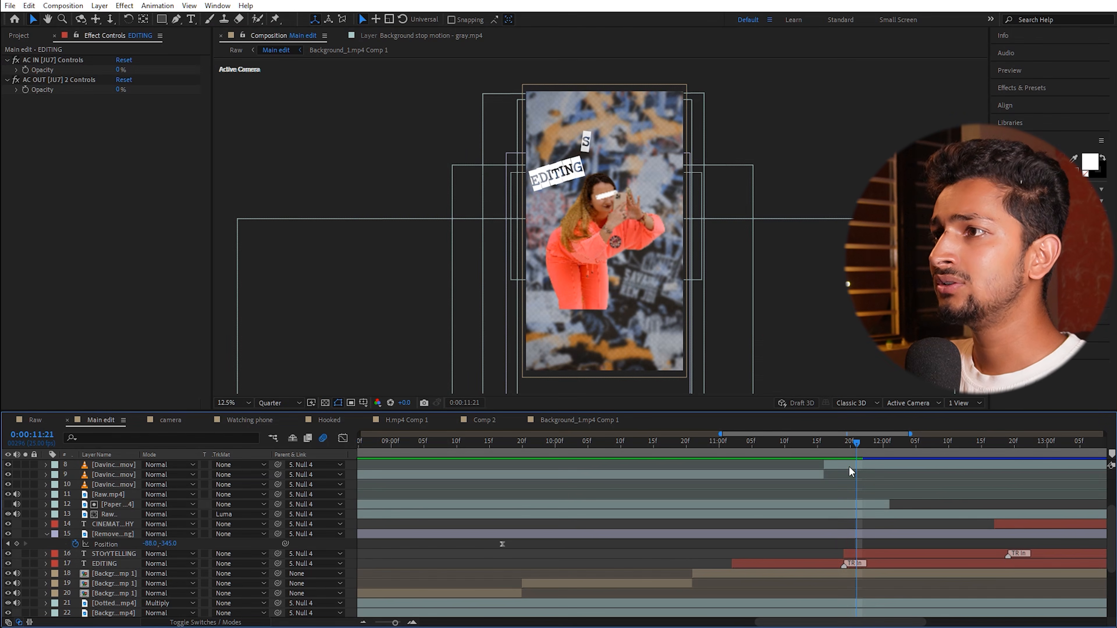
Preview the STORYTELLING and CINEMATOGRAPHY text animations in Main edit up to about 14:12.
left_click_drag(854, 442, 986, 442)
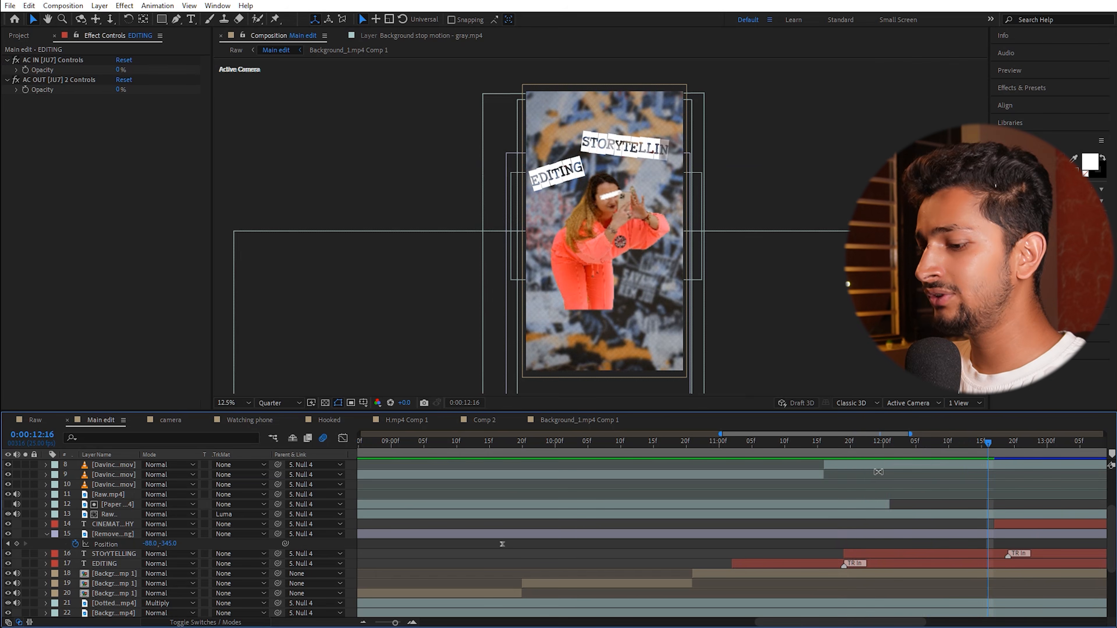
scroll(880, 488, "down", 3)
left_click_drag(1024, 444, 1067, 442)
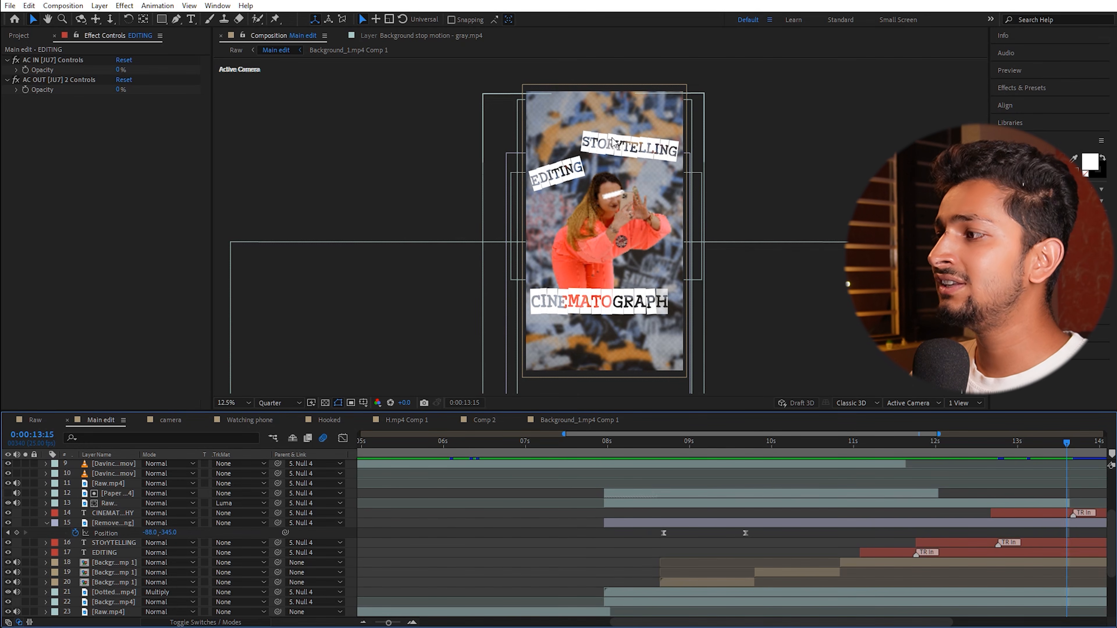
left_click_drag(1049, 444, 1074, 446)
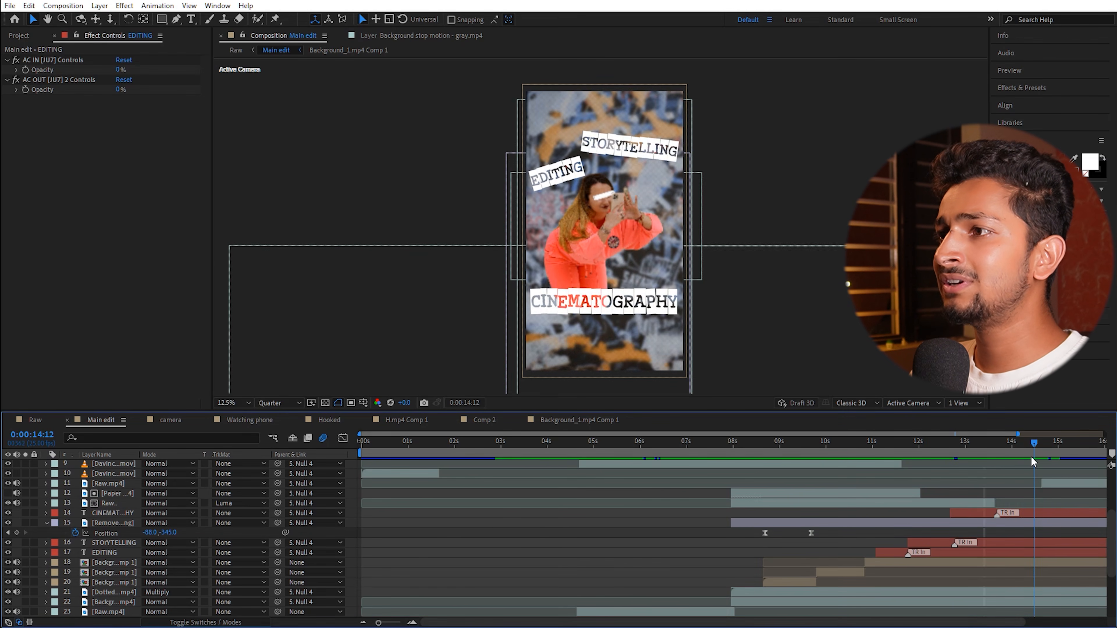
mouse_move(1031, 456)
left_mouse_down()
mouse_move(1043, 458)
mouse_move(1027, 462)
left_mouse_up()
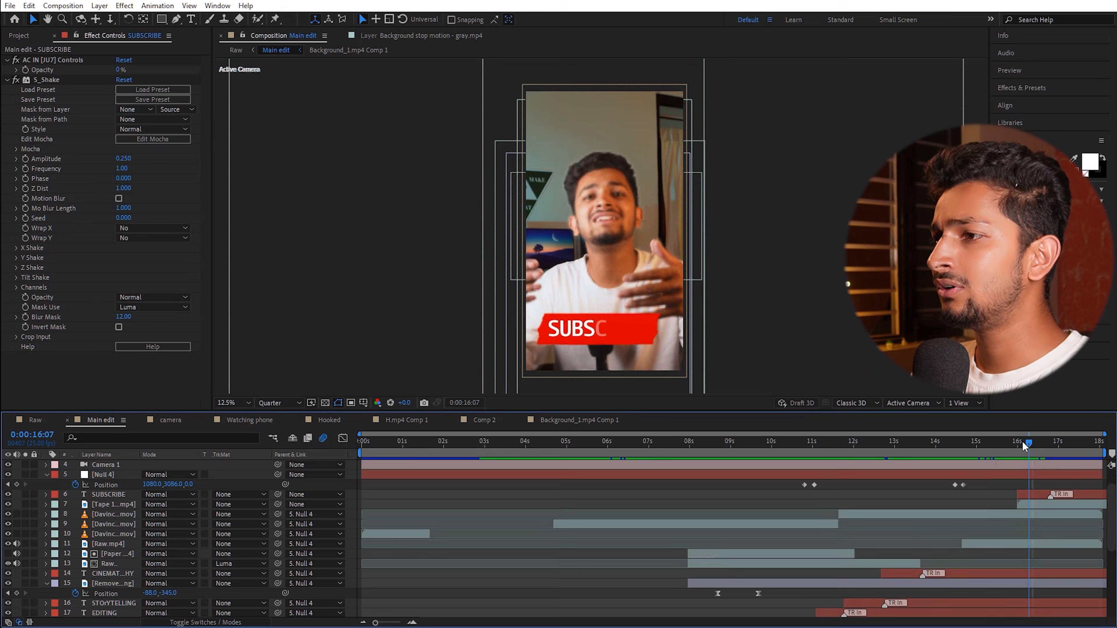
Open the Tape 1 - Green Screen.mp4 layer 7 on its own and preview the unkeyed tape animation up to 16:16.
mouse_move(1022, 441)
left_mouse_down()
mouse_move(1034, 442)
mouse_move(1012, 441)
mouse_move(1029, 442)
left_mouse_up()
left_click(1043, 503)
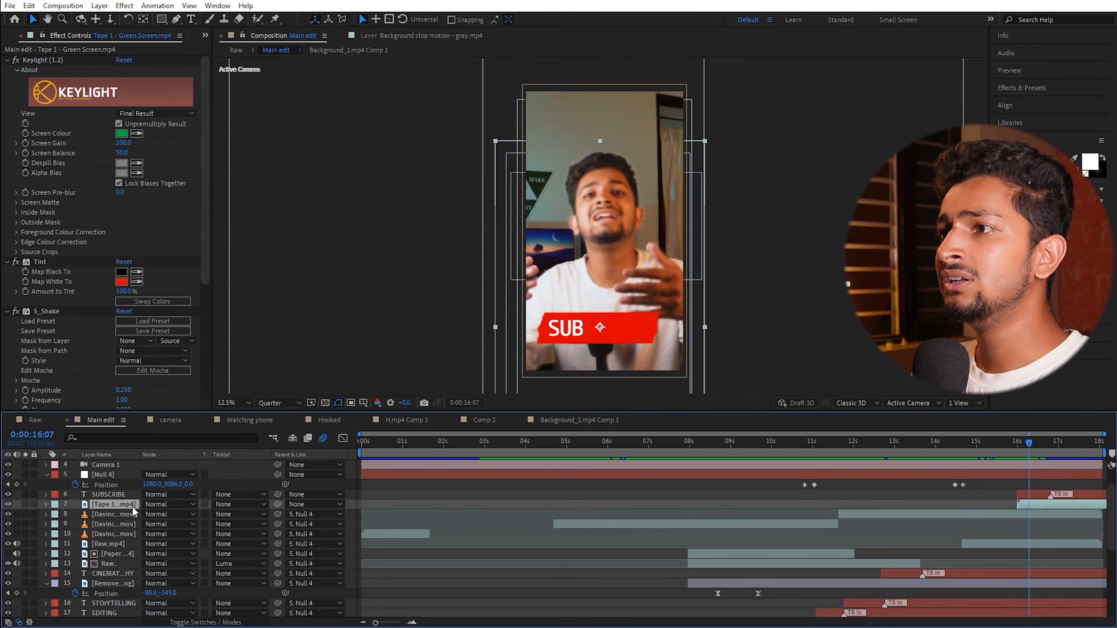
double_click(132, 506)
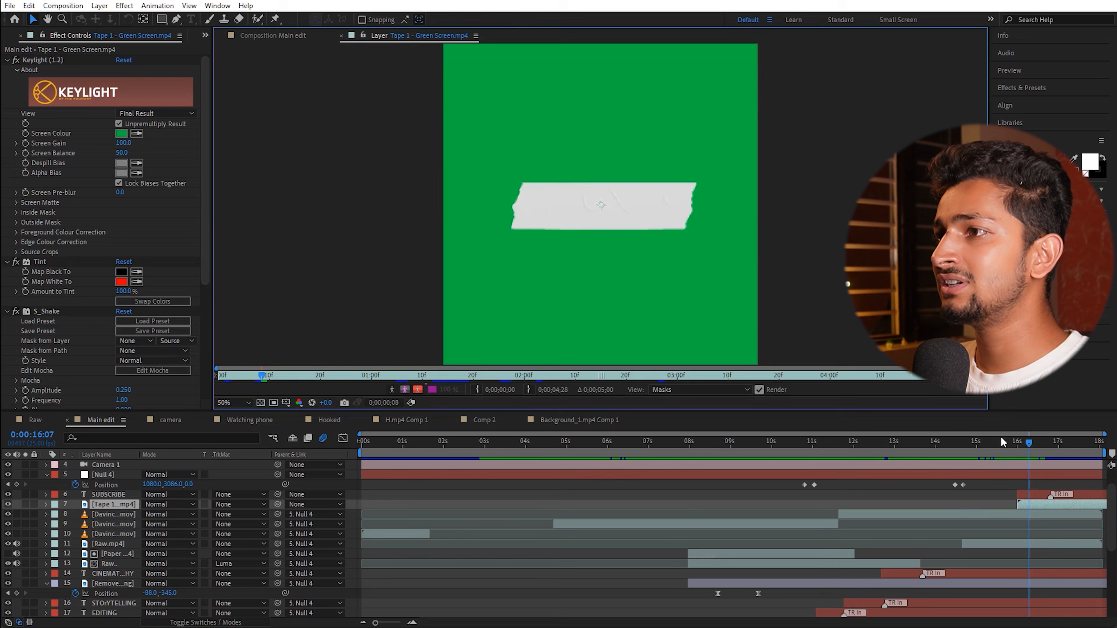
left_click_drag(1029, 444, 1024, 446)
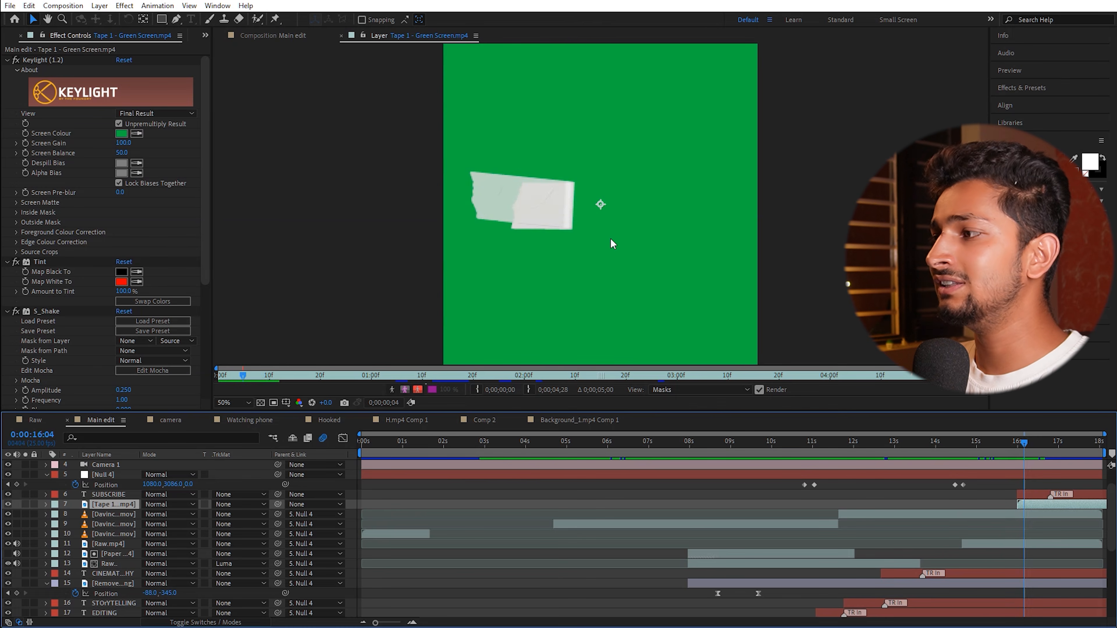
left_click_drag(1034, 442, 1044, 445)
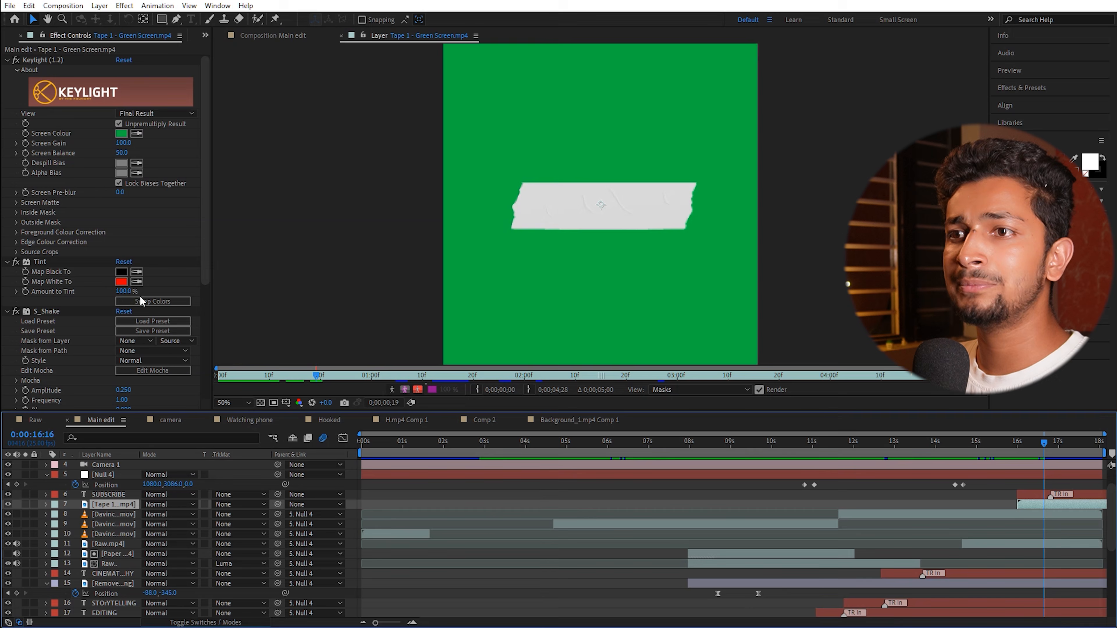
Remove the Tint effect from the tape layer to compare its original colour, and undo the removal.
left_click(42, 264)
key("Delete")
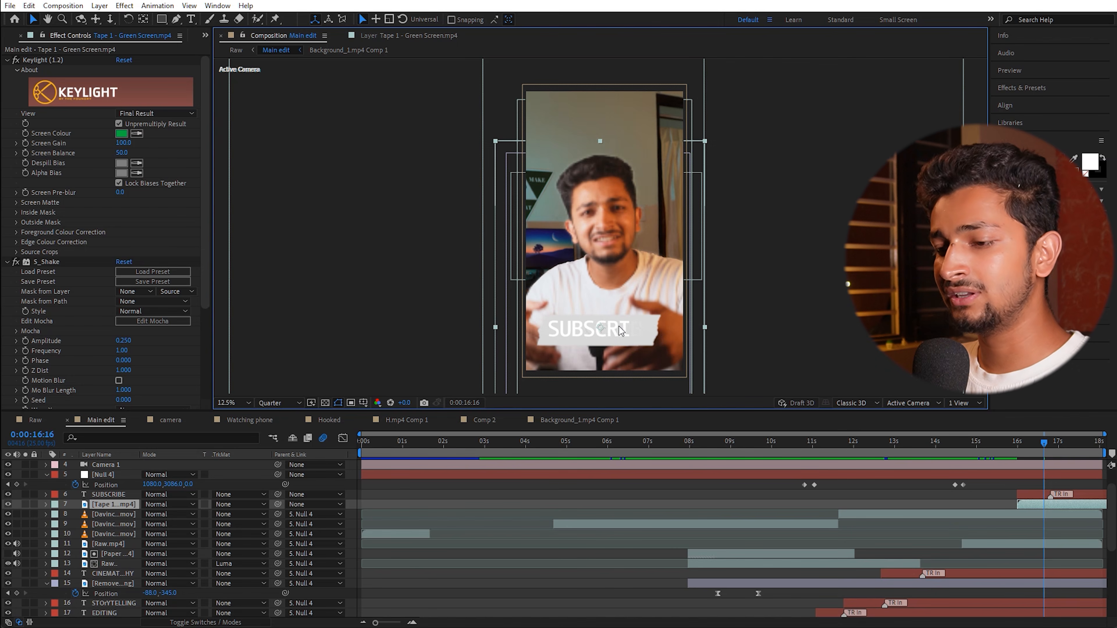
key("ctrl+z")
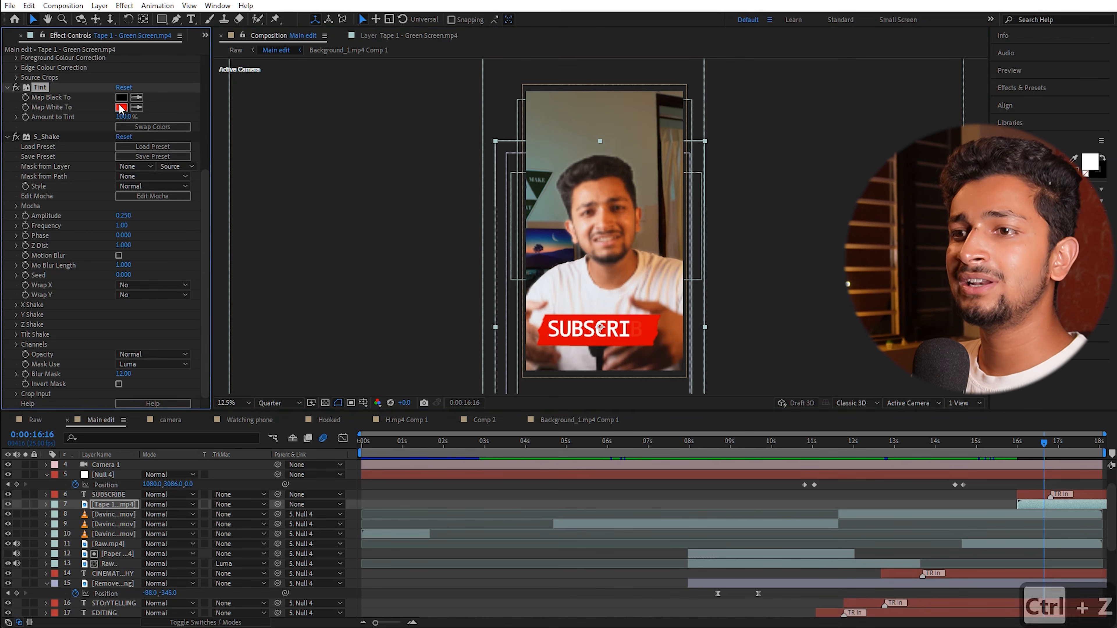
Examine the Map White To colour of the tape layer's Tint effect and its S_Shake settings.
left_click(122, 107)
left_click(387, 440)
left_click(48, 136)
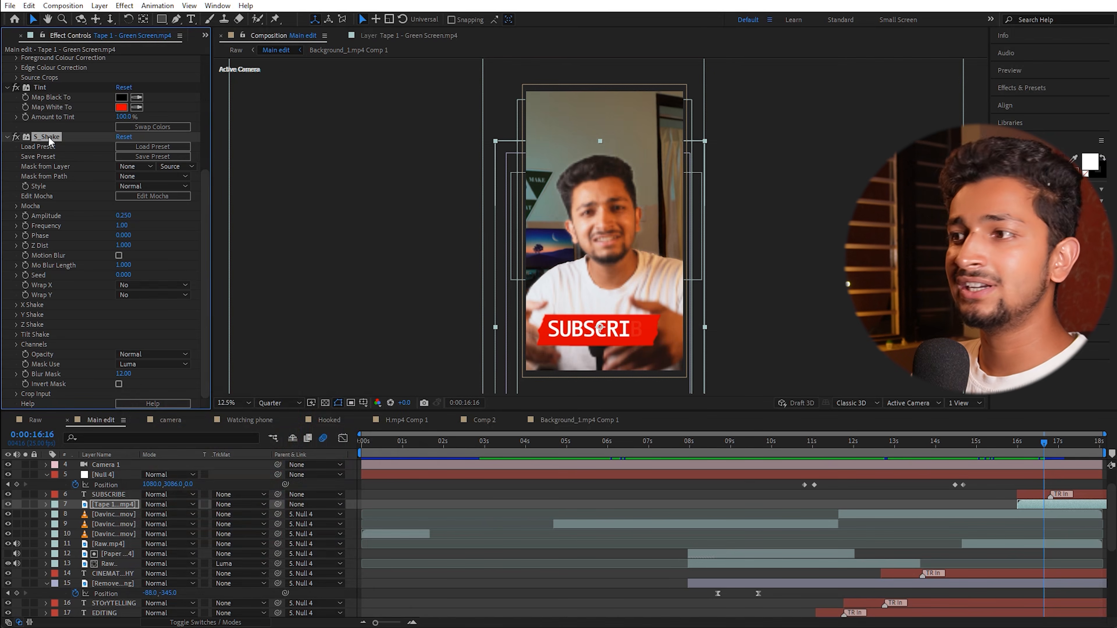
Preview the SUBSCRIBE title over the tape, examine its layer's effects, and review the closing seconds of Main edit.
left_click_drag(1040, 446, 1058, 444)
left_click(1032, 493)
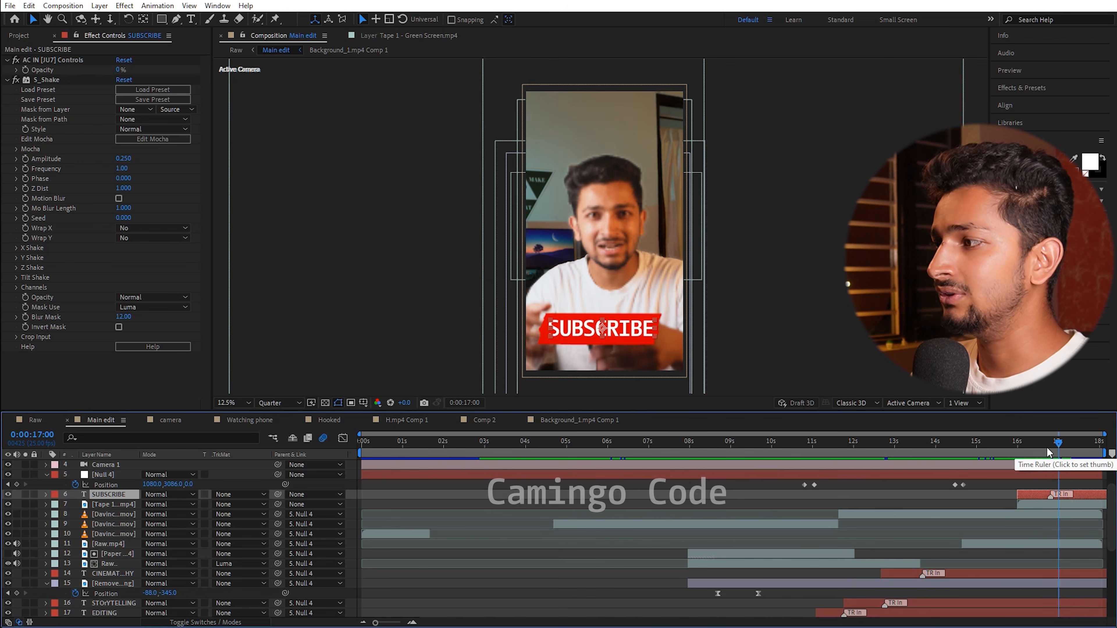
left_click(1086, 448)
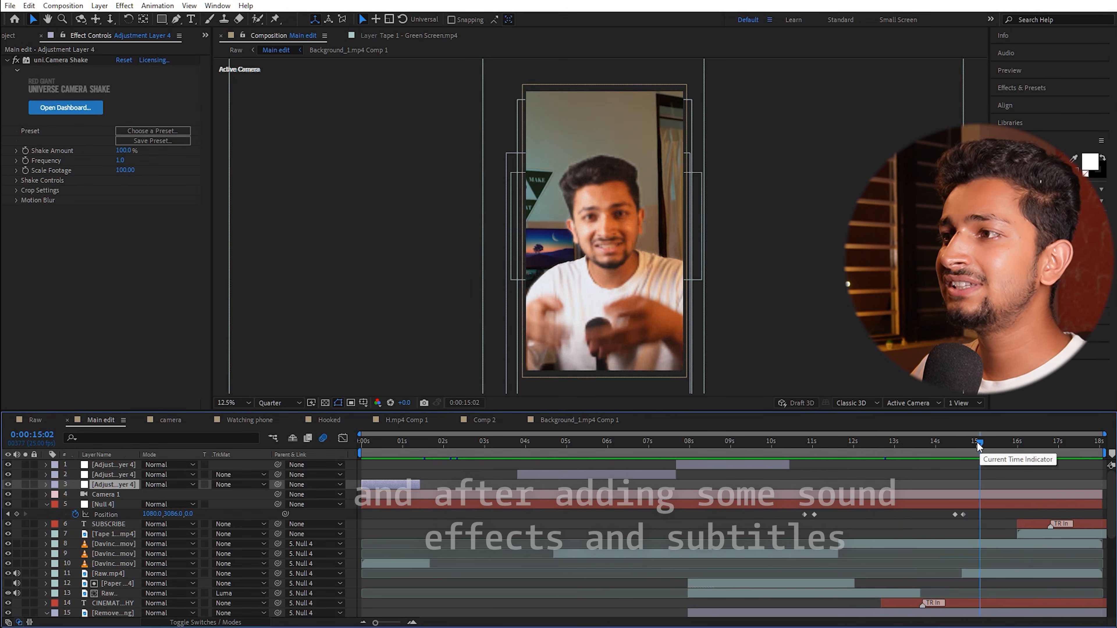
left_click(959, 442)
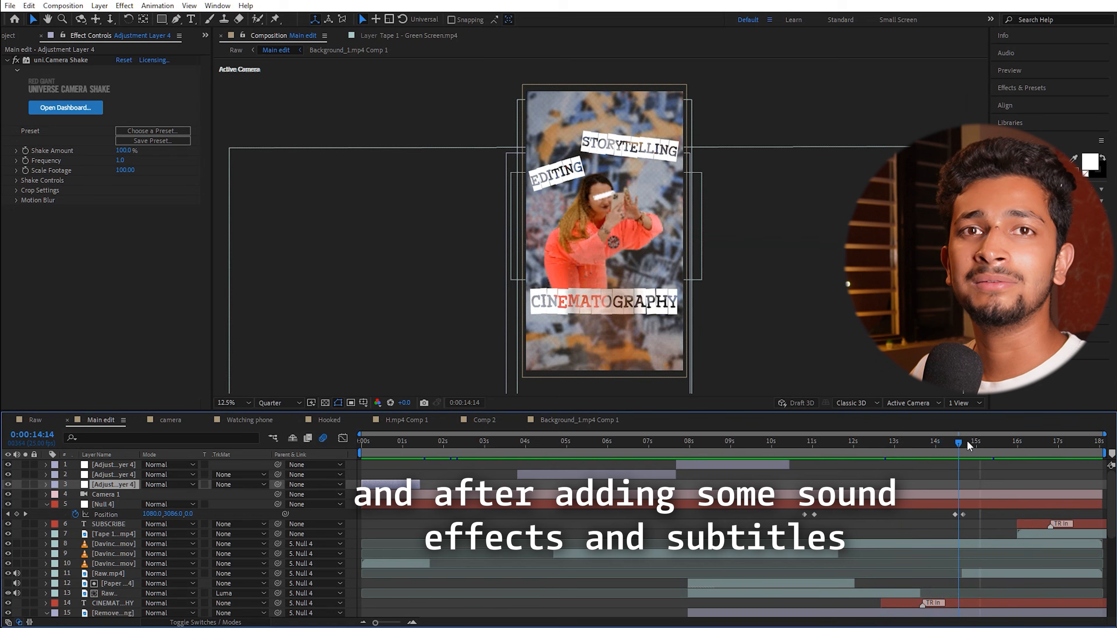
left_click(1000, 445)
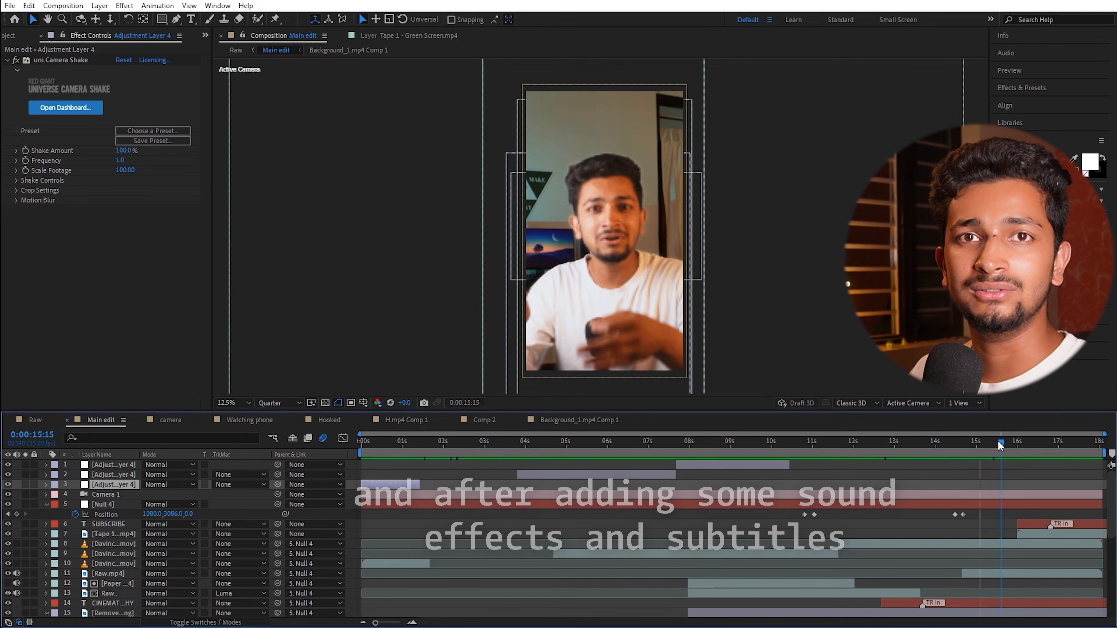